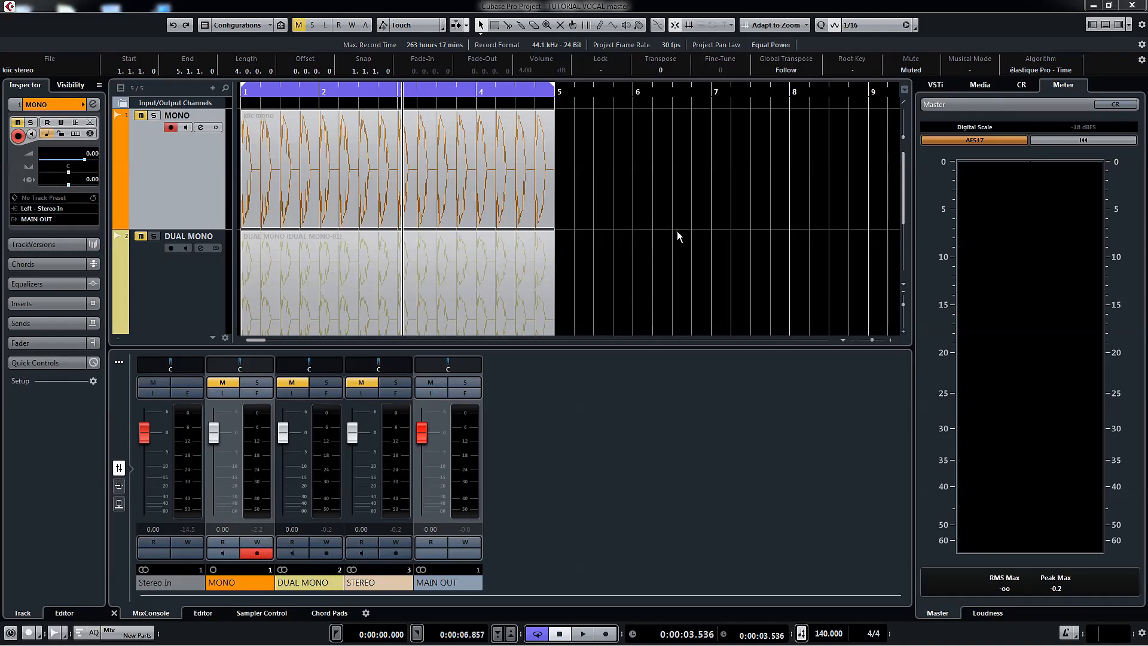
# Browse the BASS folder of the PSYTRANCE CREATOR AUDIO PACK, examining the layer folders inside BASS MONO and BASS STEREO
pyautogui.click(977, 85)
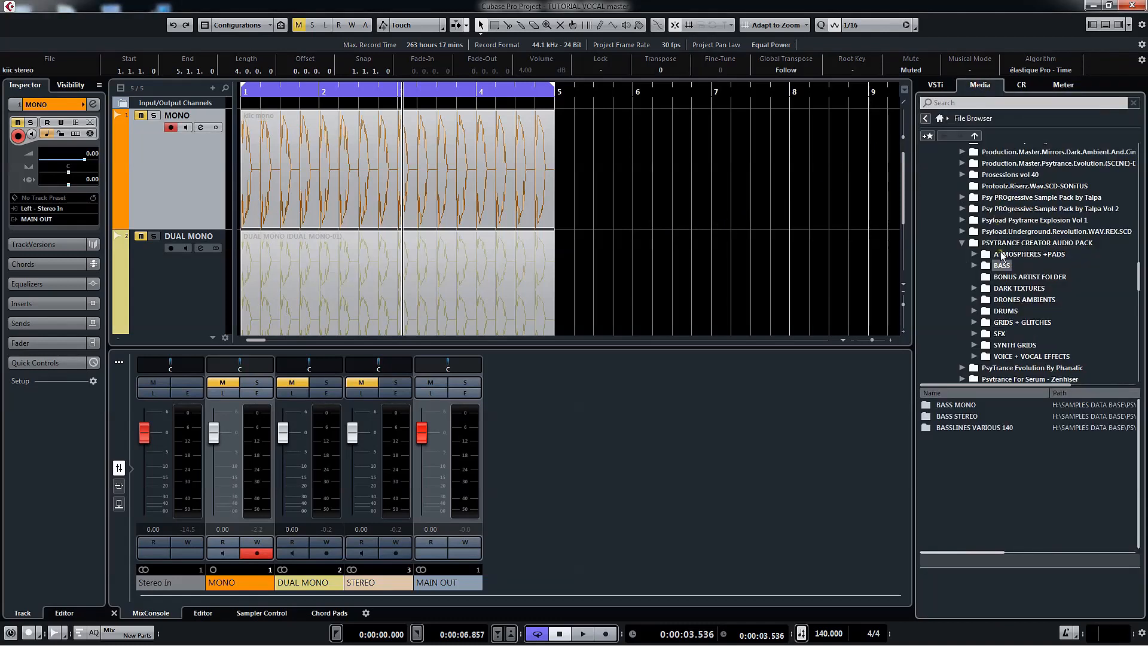
pyautogui.click(972, 264)
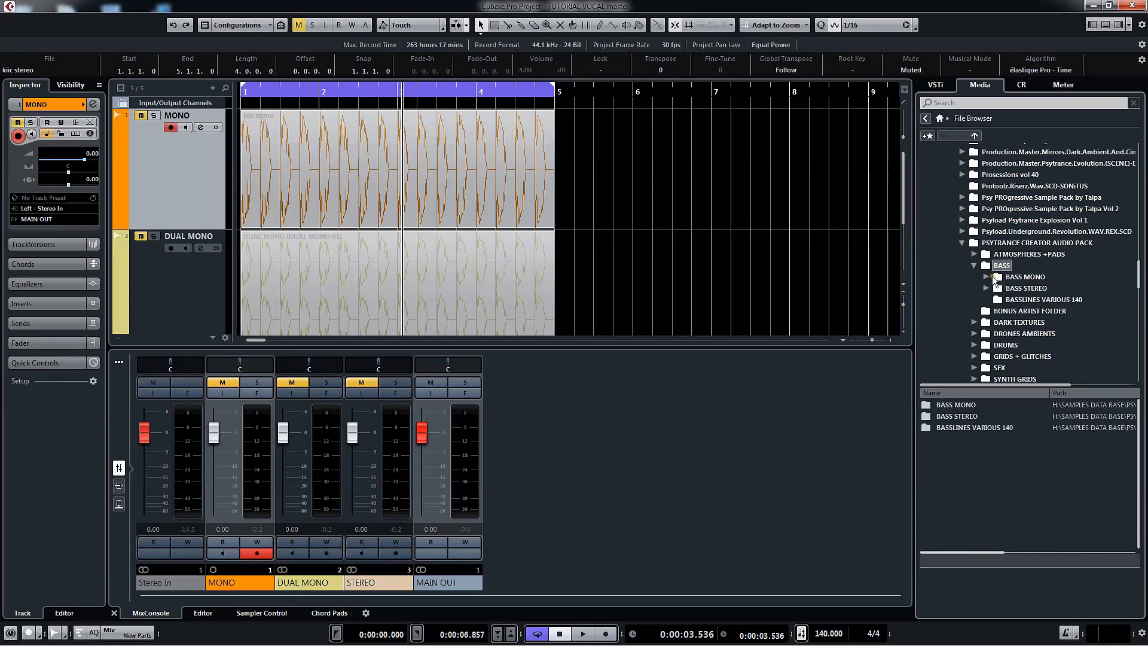
pyautogui.click(985, 277)
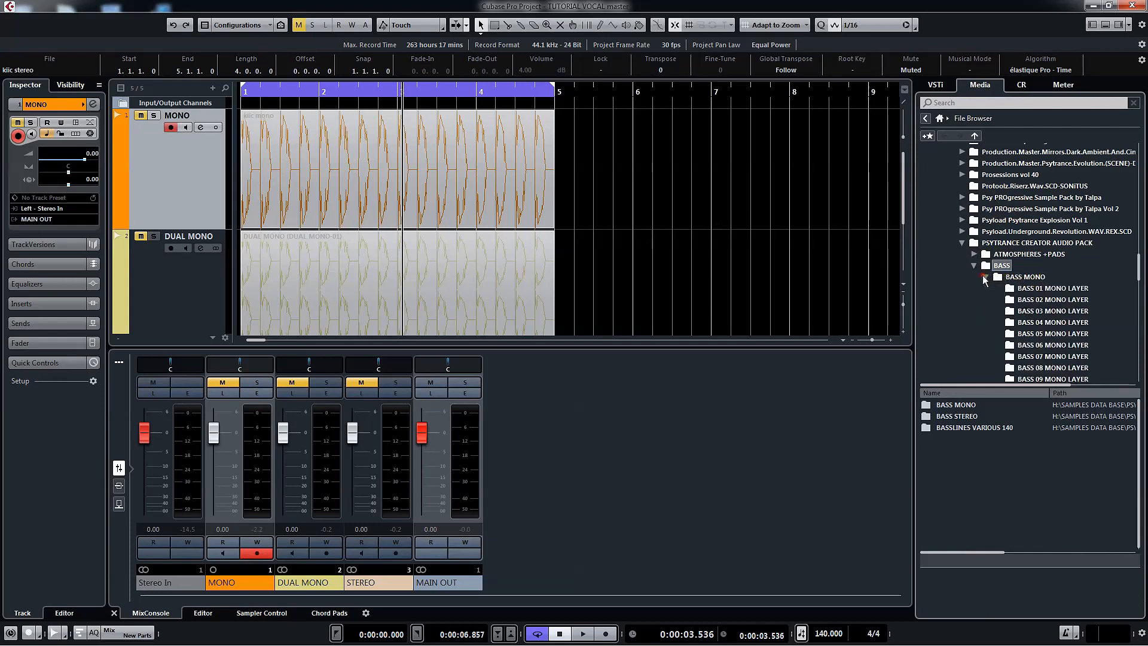
pyautogui.scroll(-1, 1068, 266)
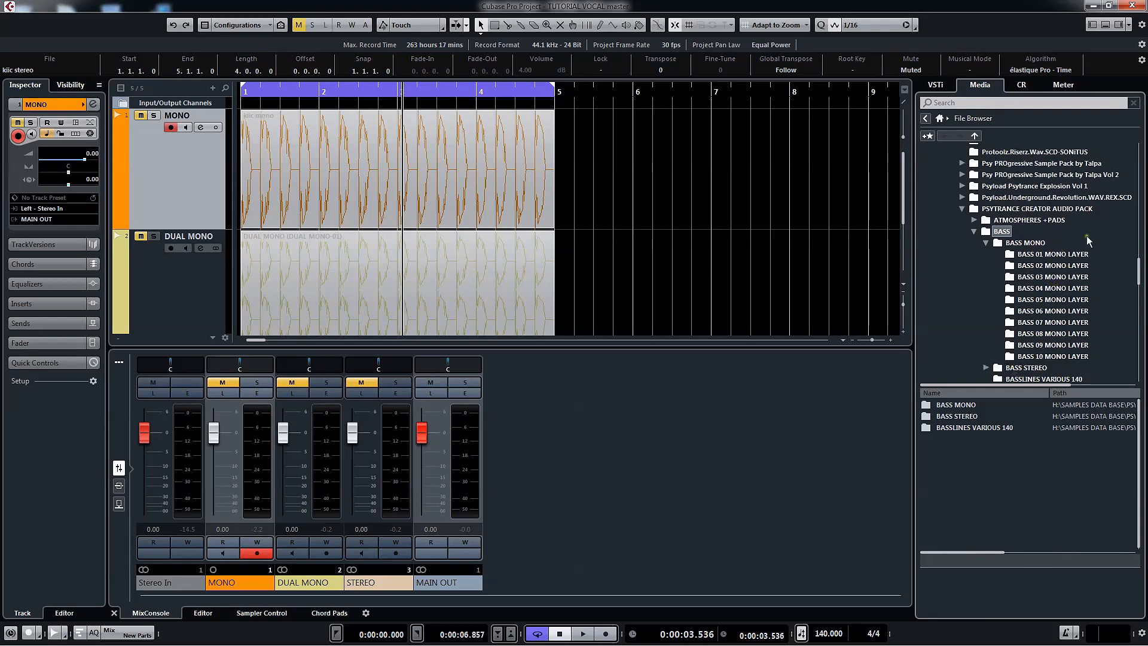
pyautogui.scroll(-1, 1005, 317)
pyautogui.click(985, 345)
pyautogui.scroll(-4, 1031, 319)
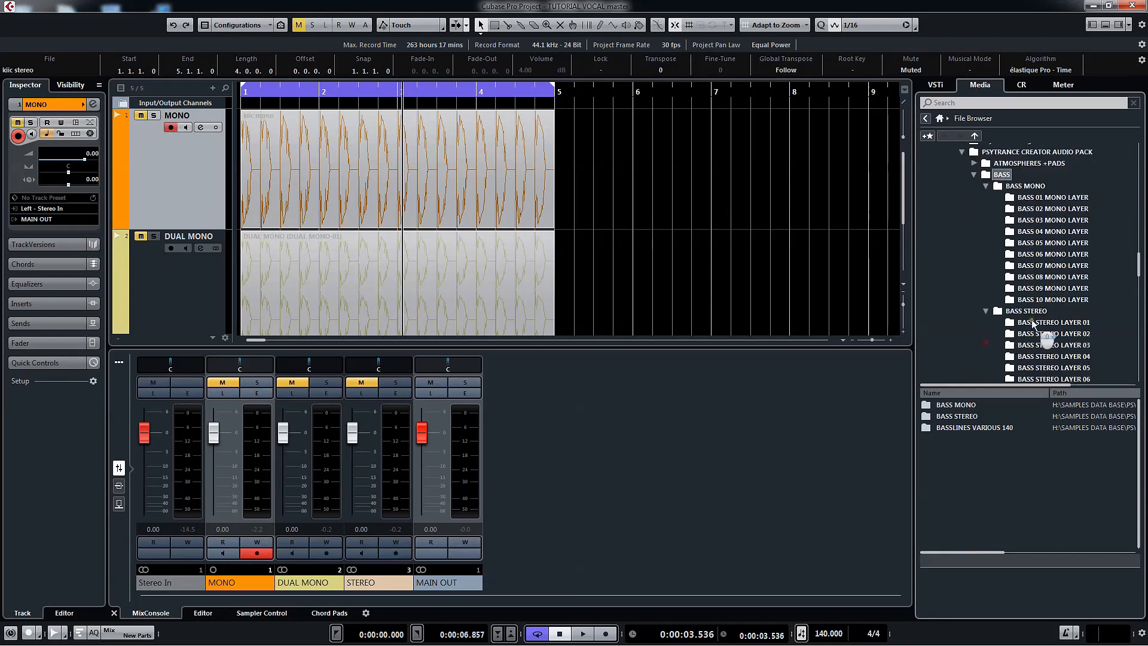
pyautogui.scroll(-1, 1007, 304)
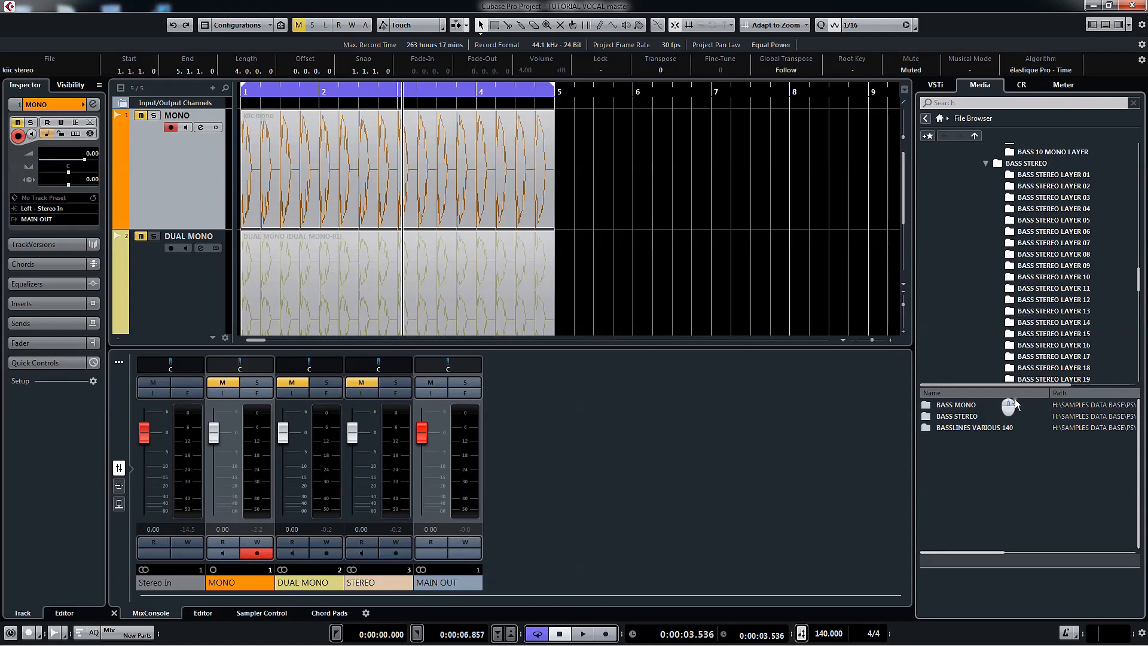
pyautogui.scroll(-1, 1002, 261)
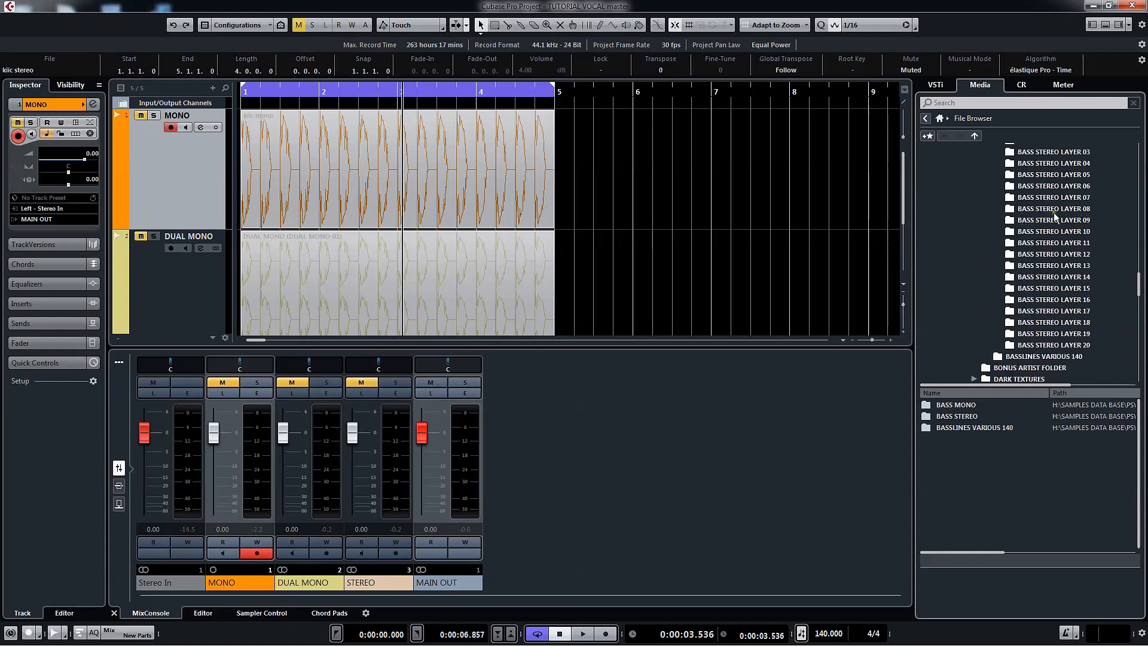
pyautogui.scroll(5, 1053, 214)
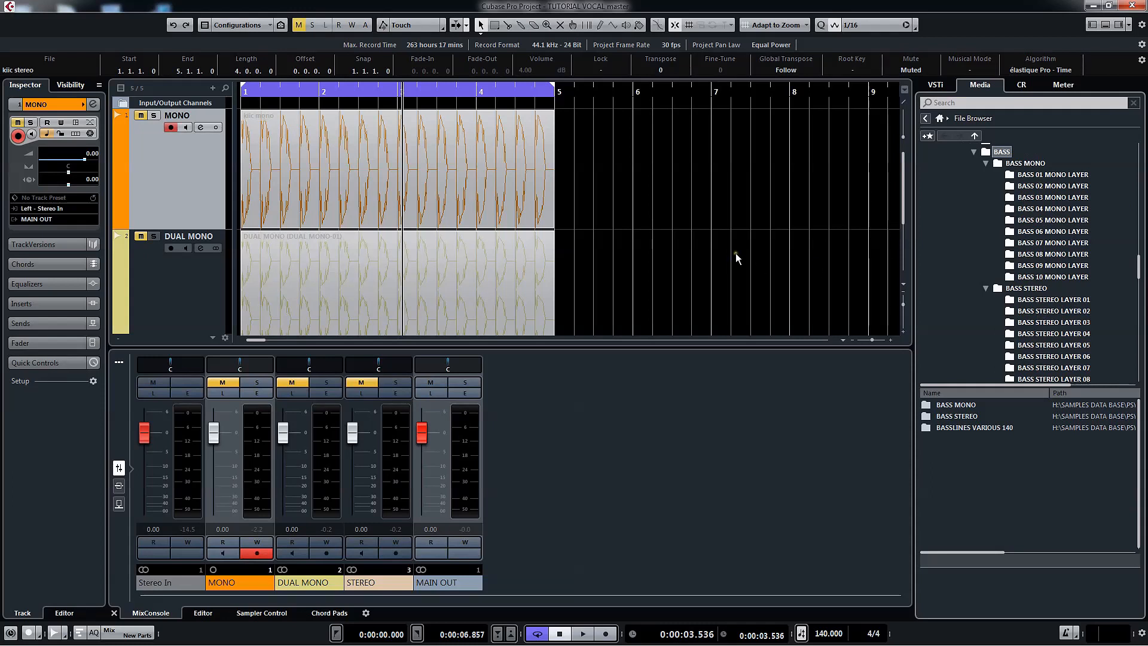
# Look over the MONO, DUAL MONO and STEREO tracks and hide the media browser to widen the project area
pyautogui.scroll(-2, 737, 248)
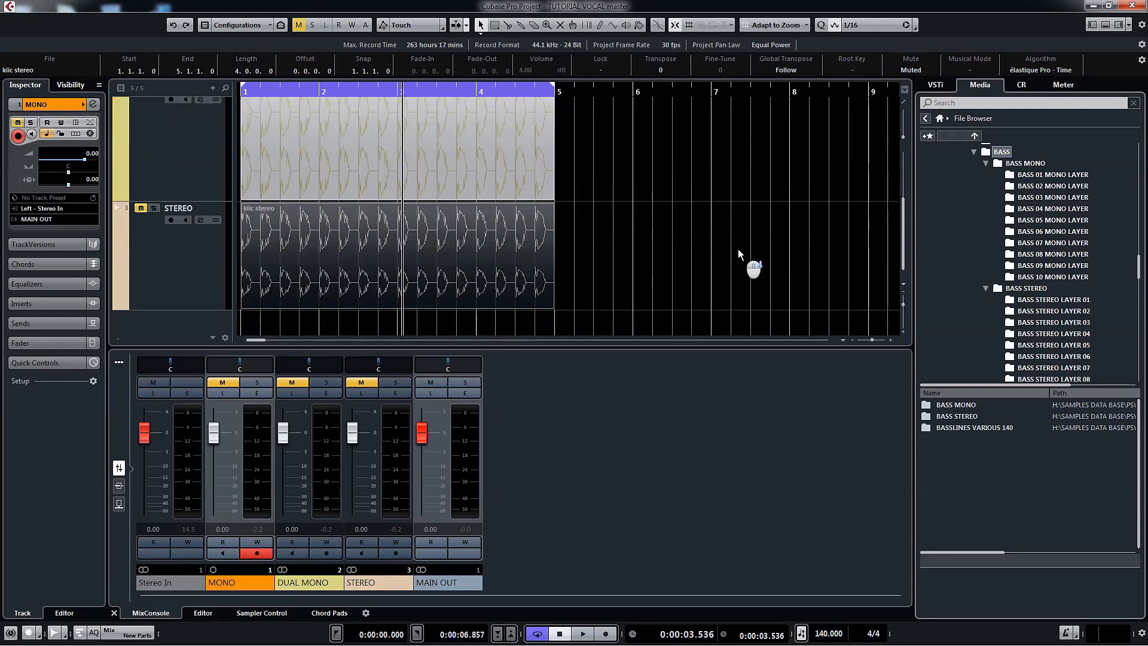
pyautogui.scroll(2, 737, 248)
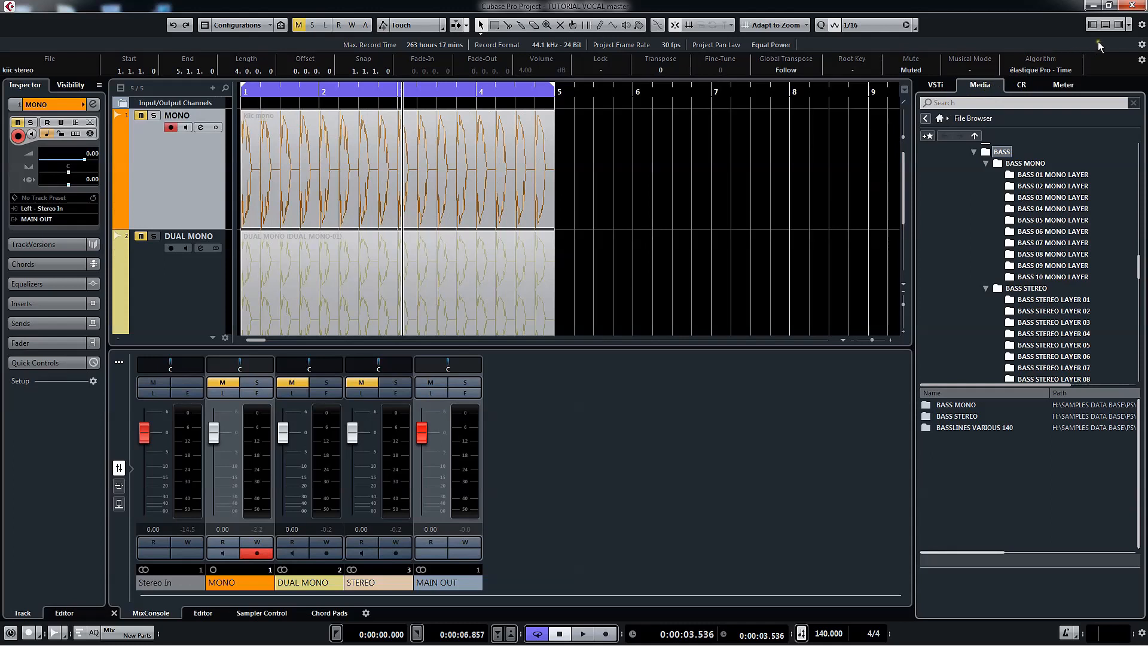
pyautogui.click(1117, 26)
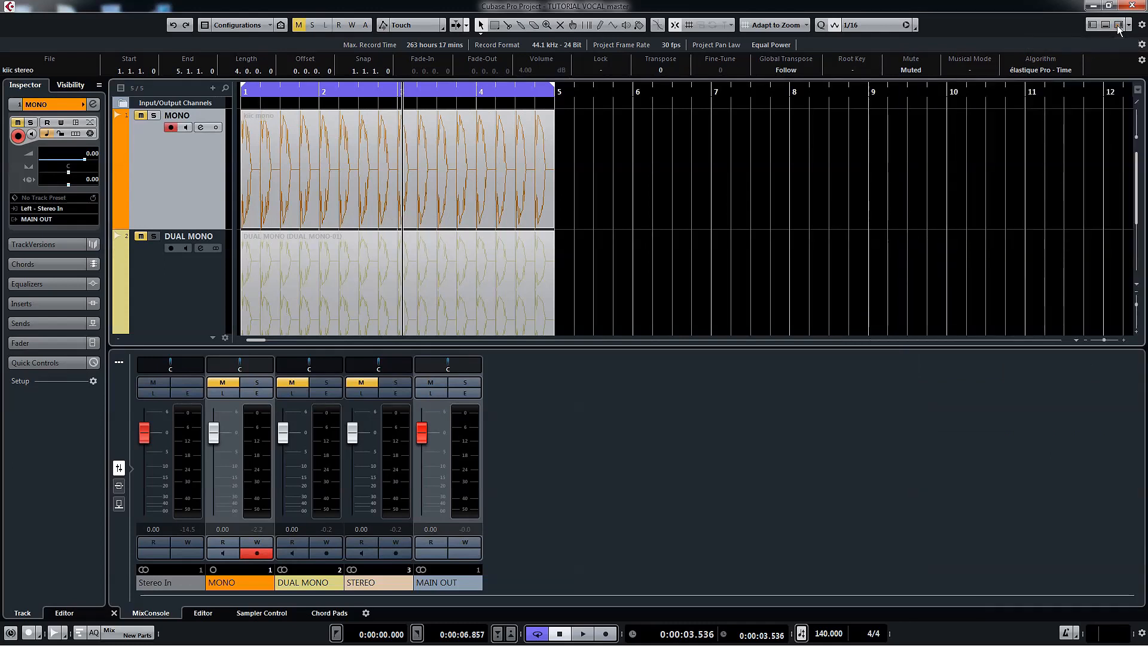
pyautogui.press('h')
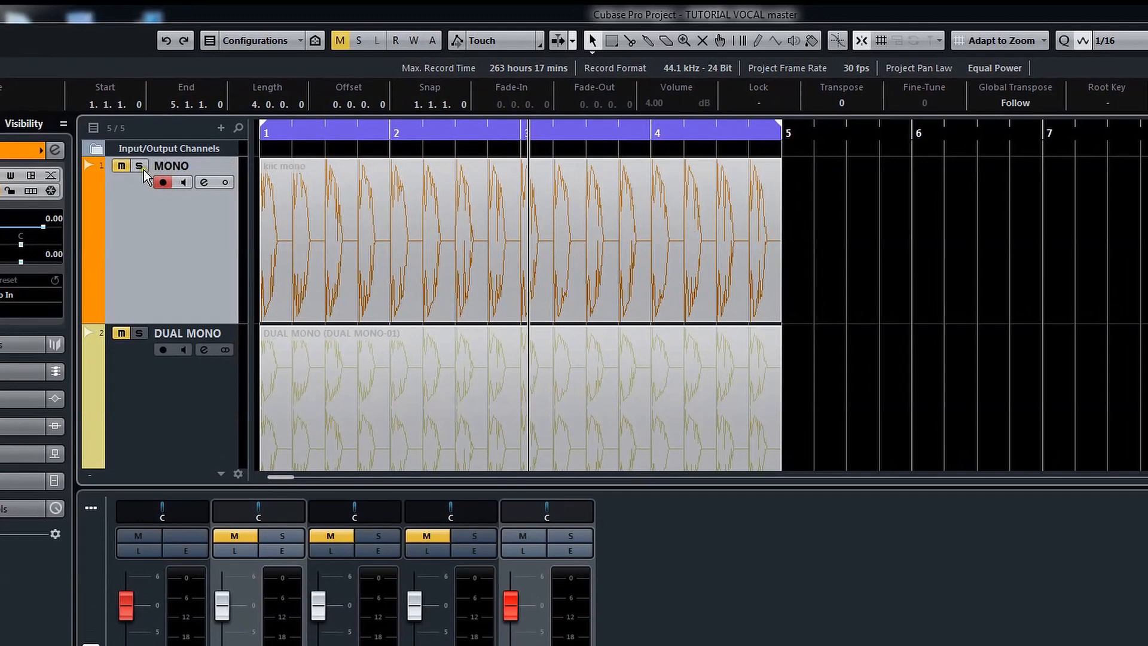
# Solo the MONO track and unmute its kiic mono event using the Mute tool
pyautogui.click(143, 150)
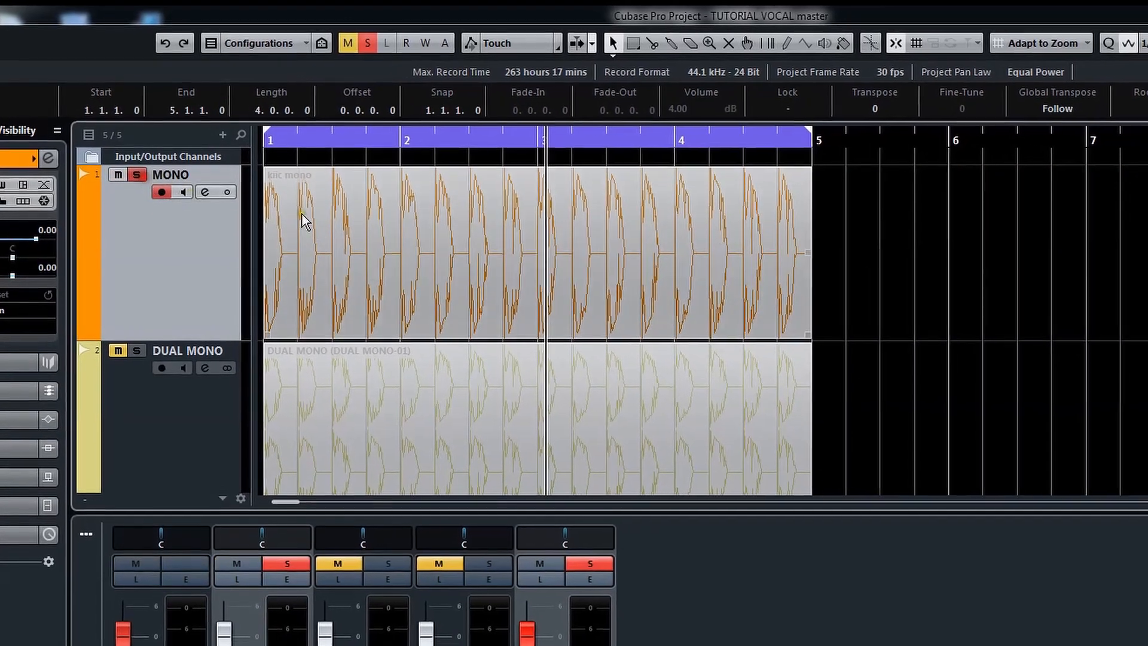
pyautogui.rightClick(394, 200)
pyautogui.click(509, 233)
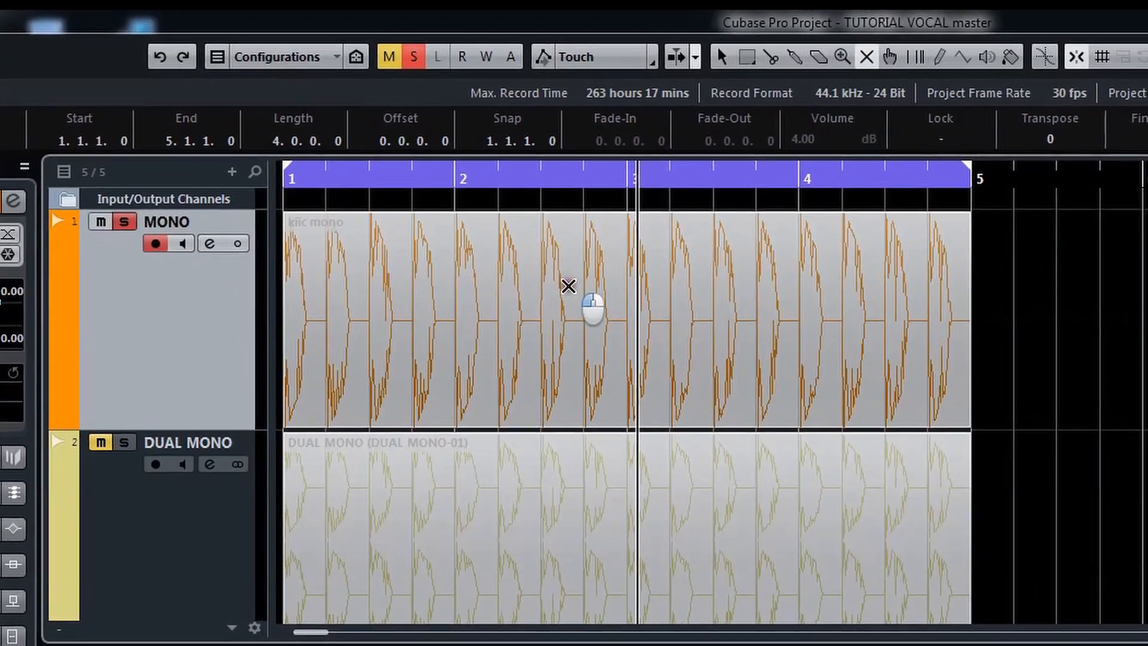
pyautogui.click(507, 239)
pyautogui.press('1')
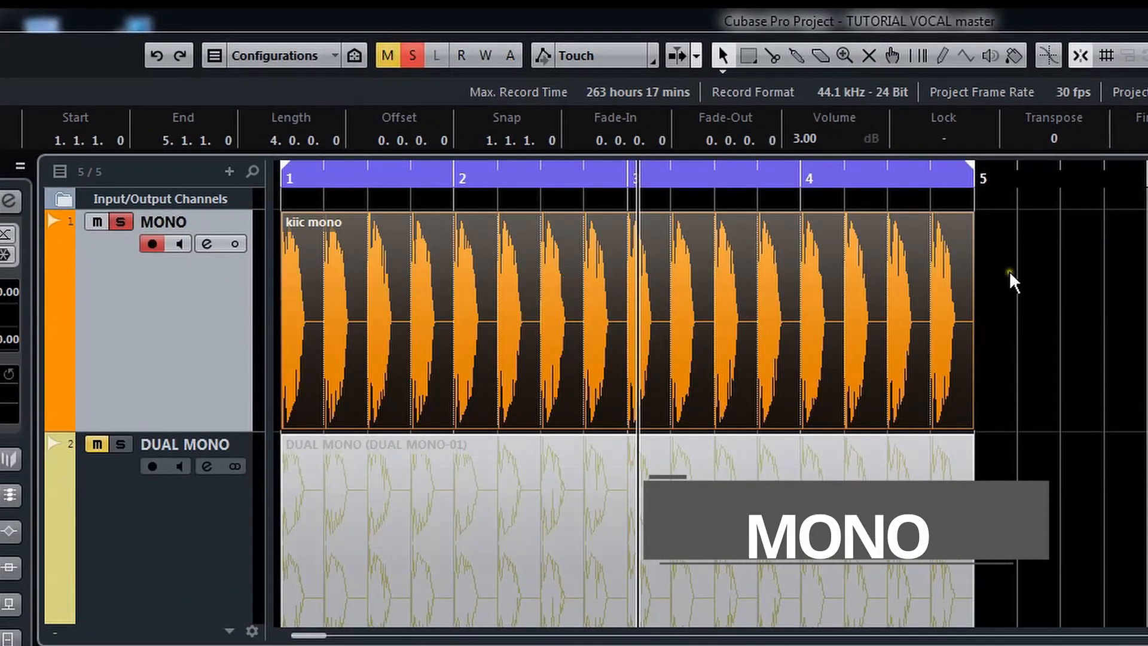
pyautogui.click(335, 226)
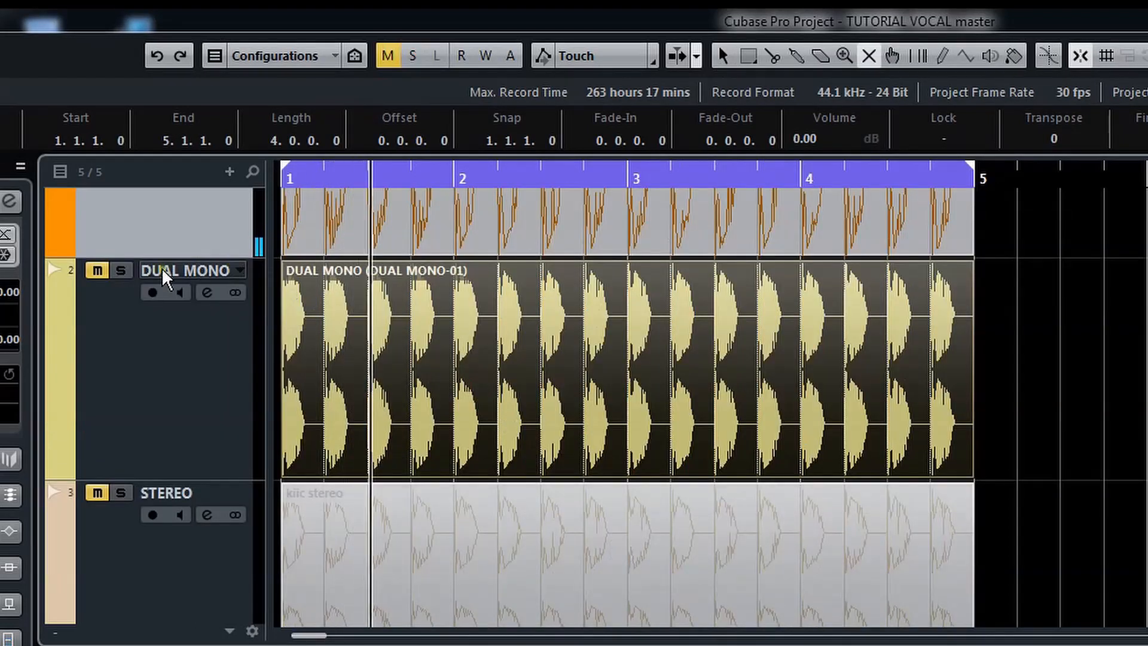
# Solo the DUAL MONO track to listen to it, and release the solo after playback
pyautogui.click(98, 270)
pyautogui.click(121, 270)
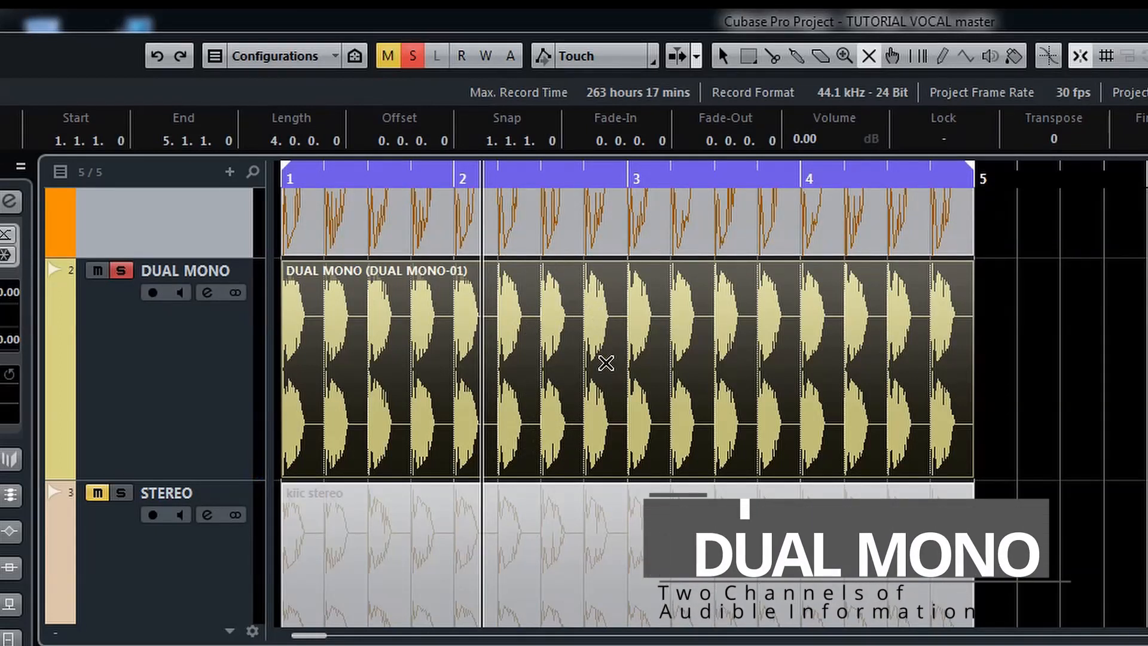
pyautogui.press('space')
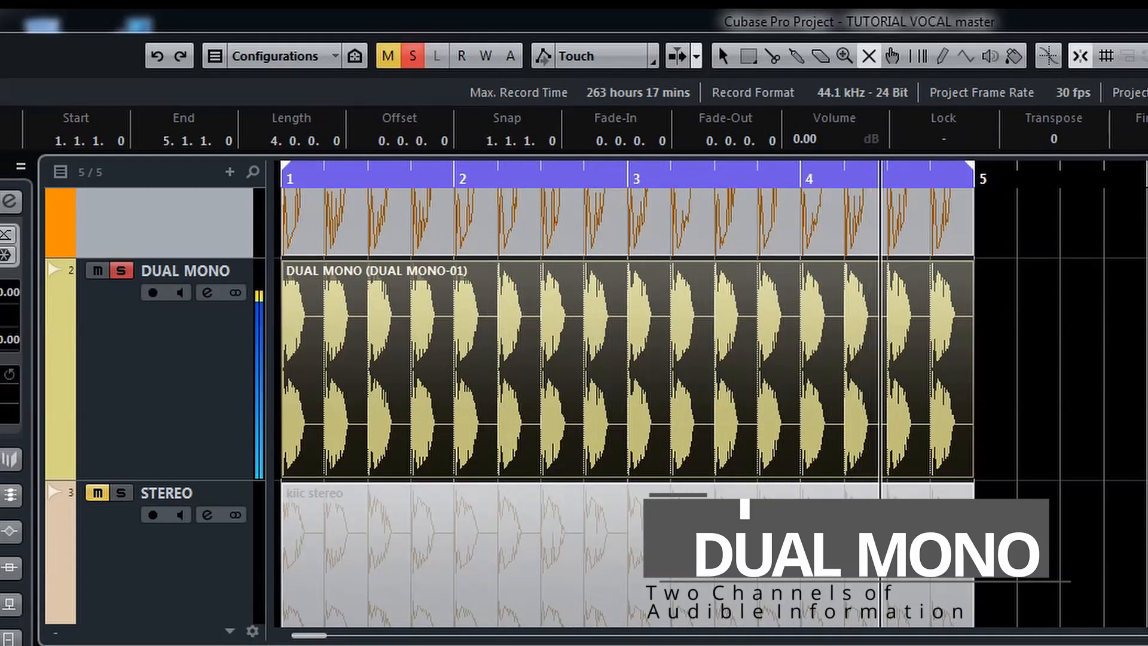
pyautogui.click(98, 270)
pyautogui.click(120, 270)
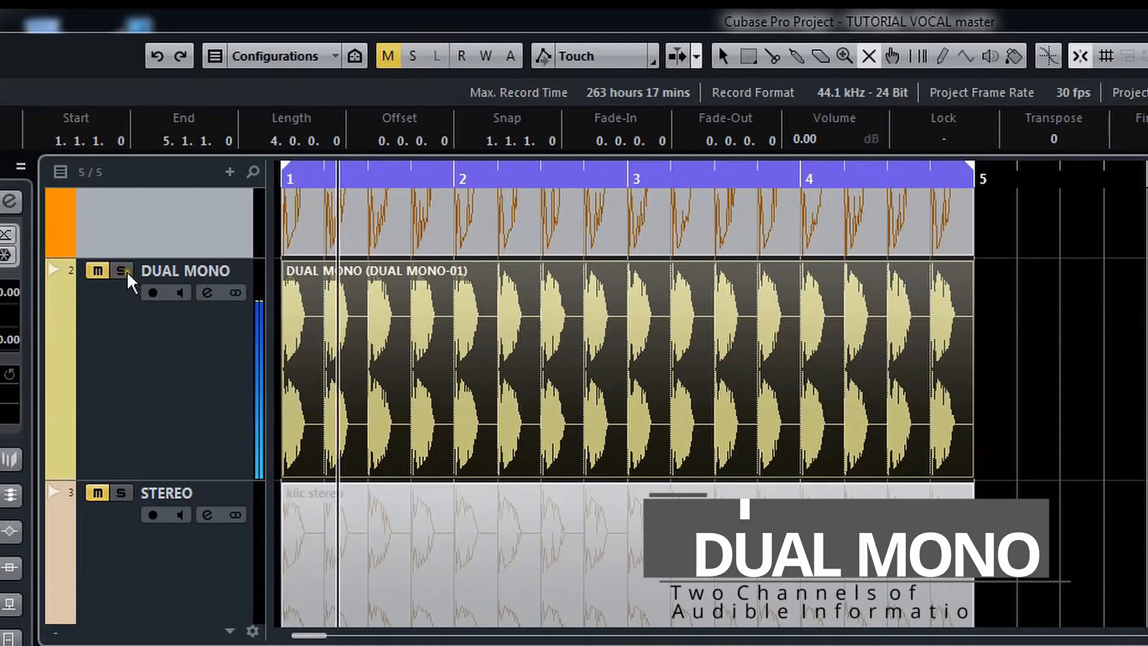
# Solo the STEREO track and swap the muted events so that kiic stereo is active and the dual mono event is muted
pyautogui.click(120, 493)
pyautogui.scroll(-2, 206, 500)
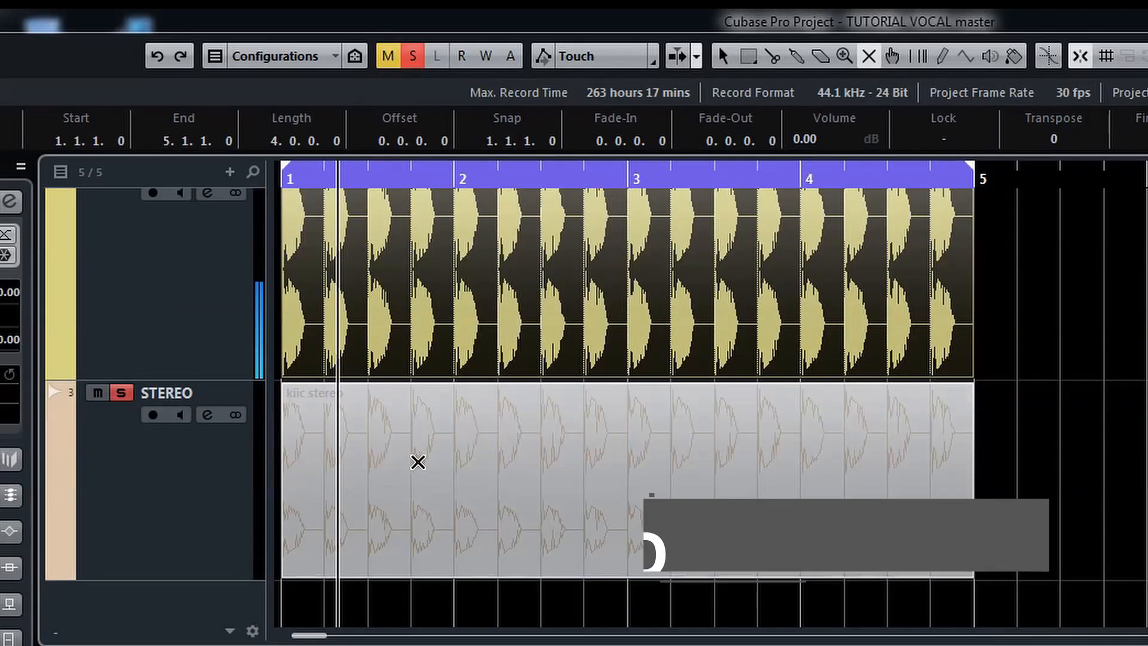
pyautogui.click(481, 489)
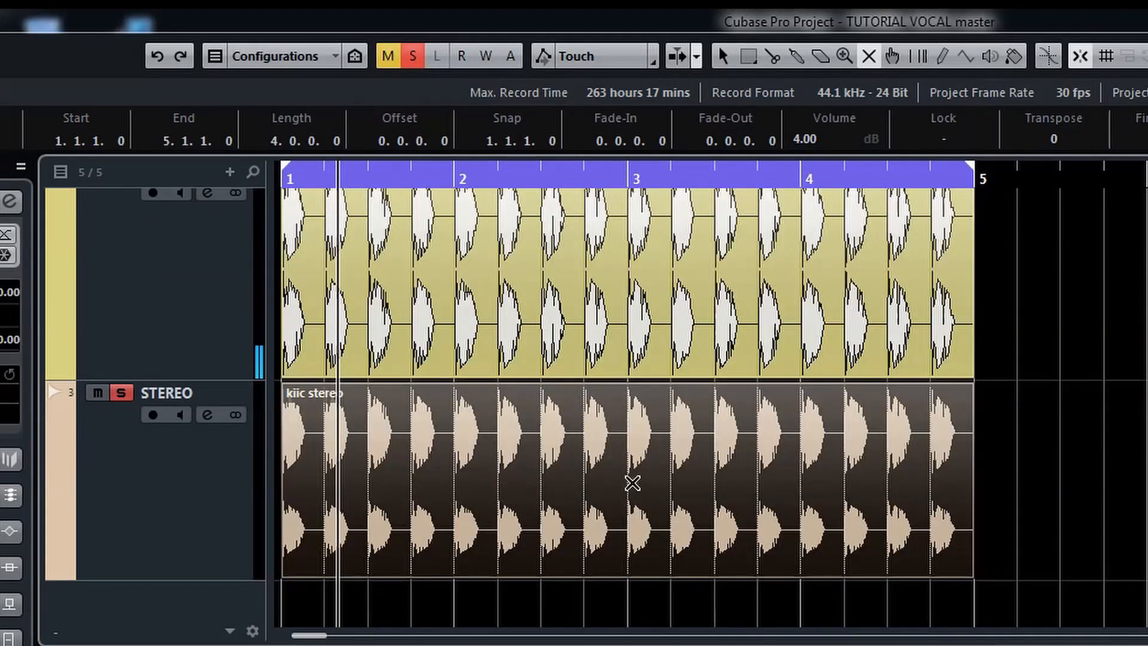
pyautogui.click(515, 339)
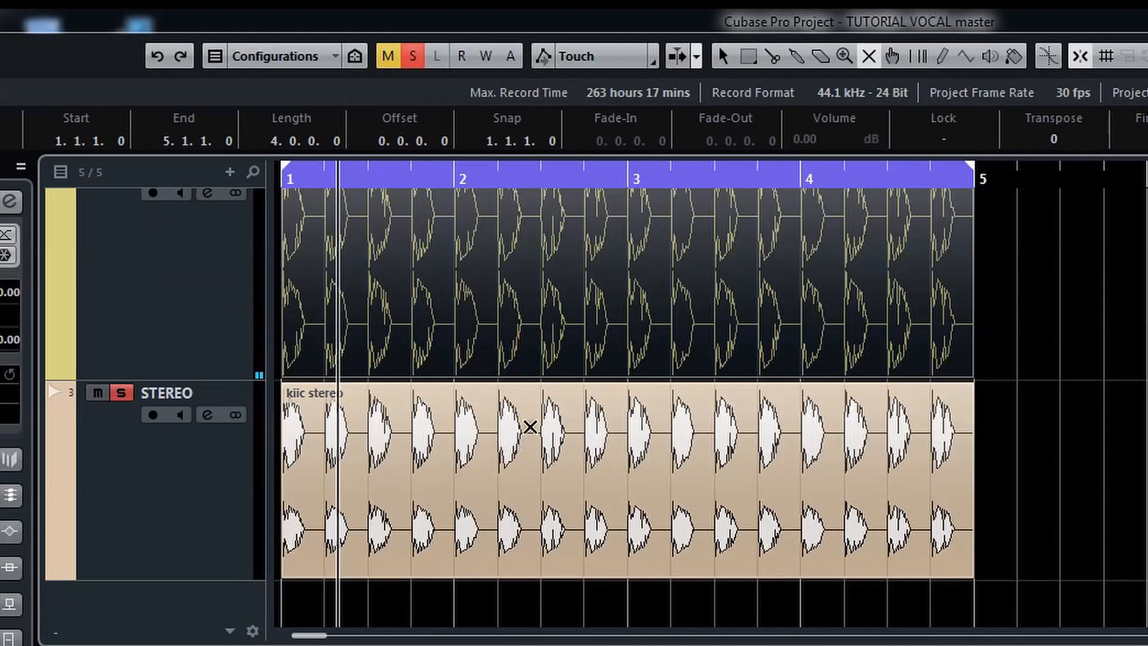
# Return to the Object Selection tool and play back the soloed STEREO track
pyautogui.rightClick(1040, 476)
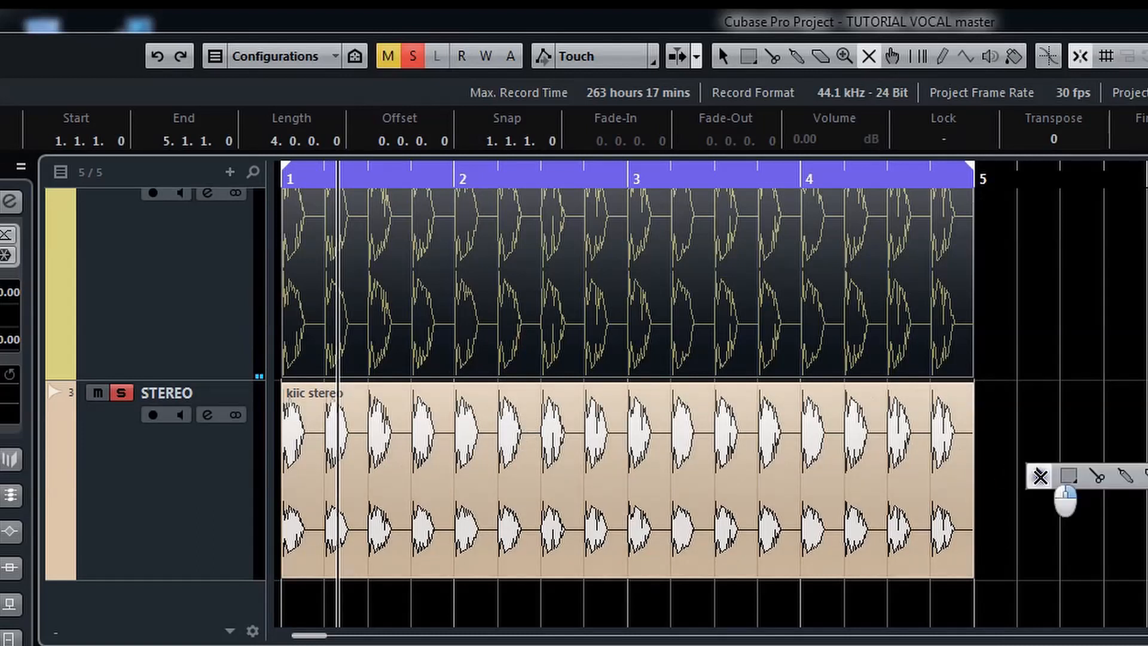
pyautogui.click(1036, 474)
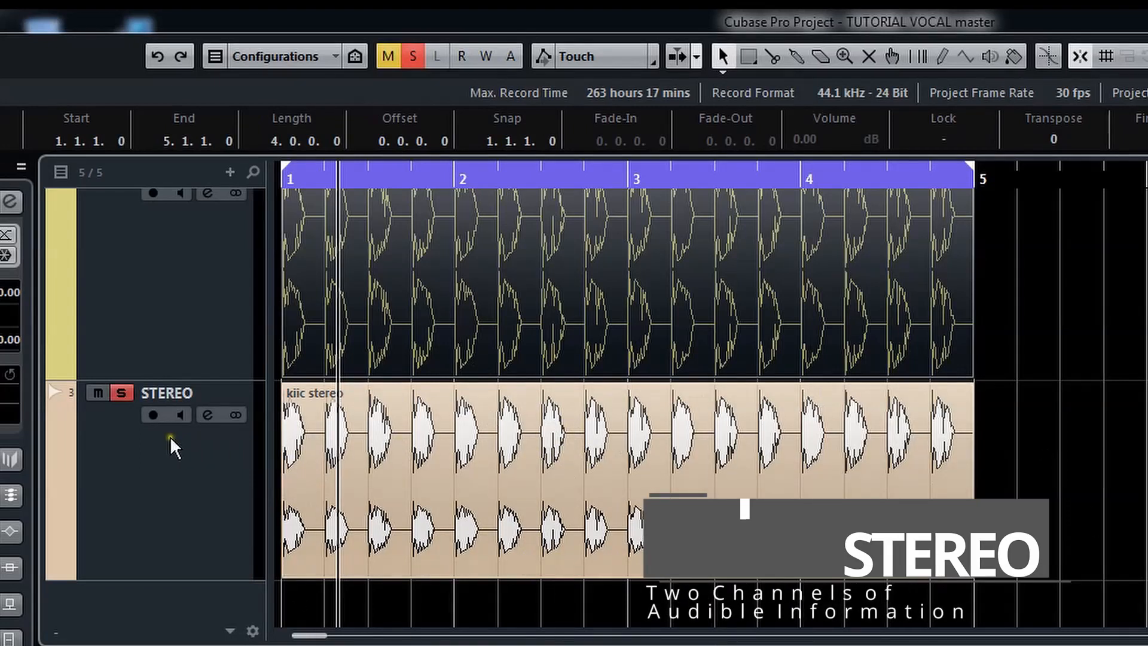
pyautogui.press('space')
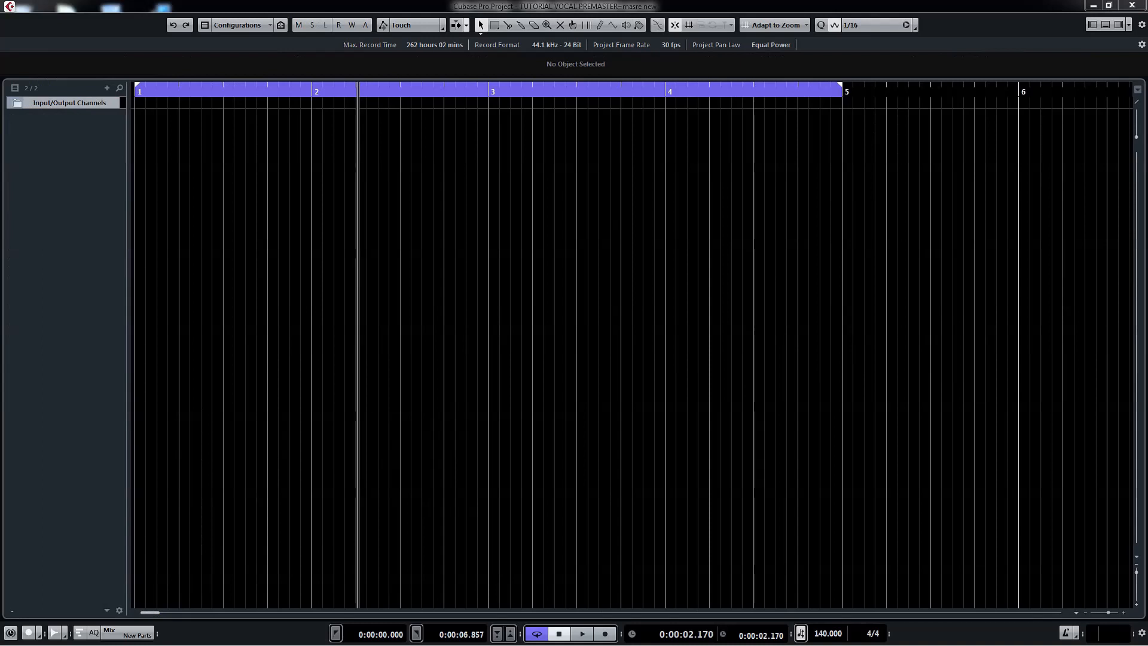
# Show the media browser and open the KICKS folder under DRUMS in the PSYTRANCE CREATOR AUDIO PACK
pyautogui.click(1115, 25)
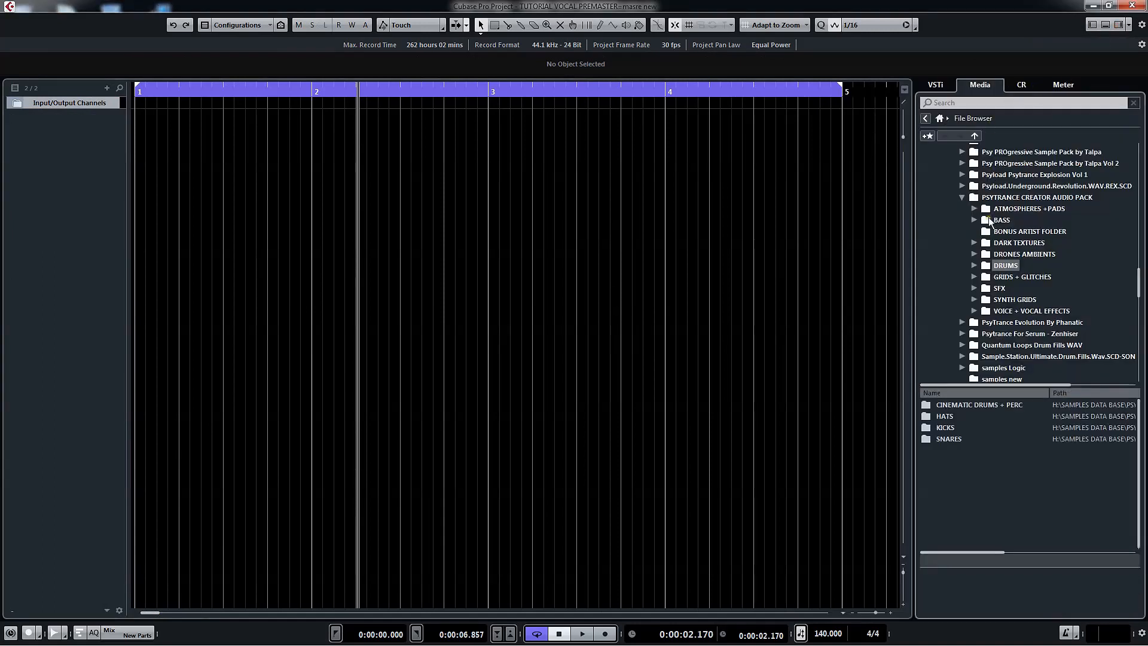
pyautogui.click(973, 265)
pyautogui.click(1010, 299)
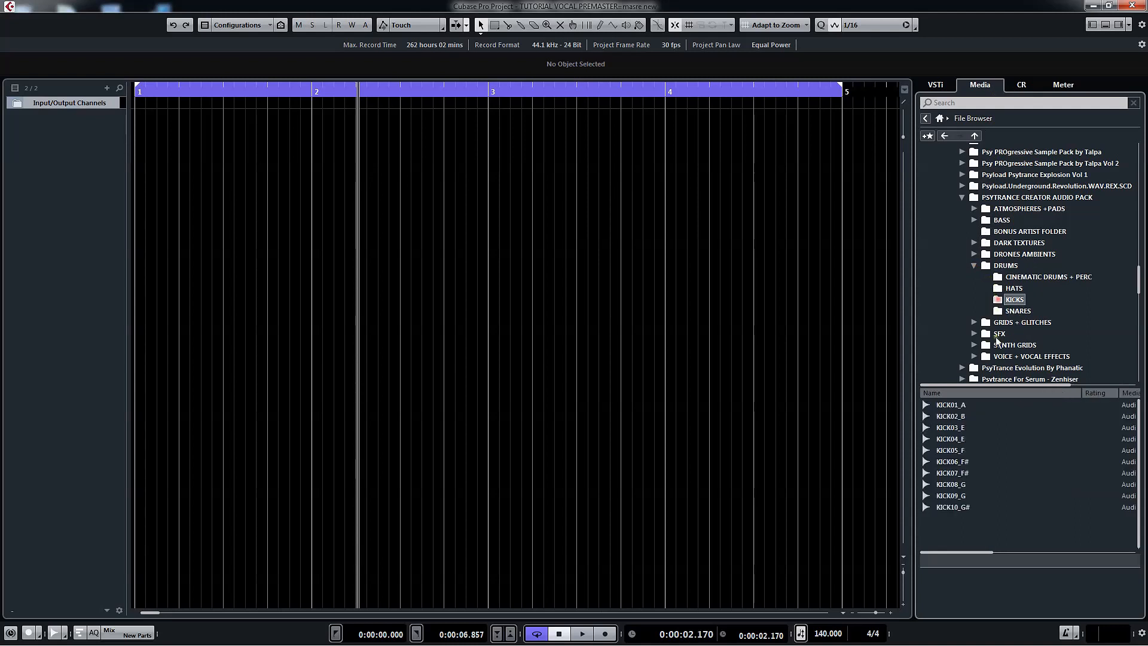
# Audition the kick samples from KICK01_A through KICK10_G# and insert KICK10_G# on a new track at bar 1
pyautogui.click(954, 406)
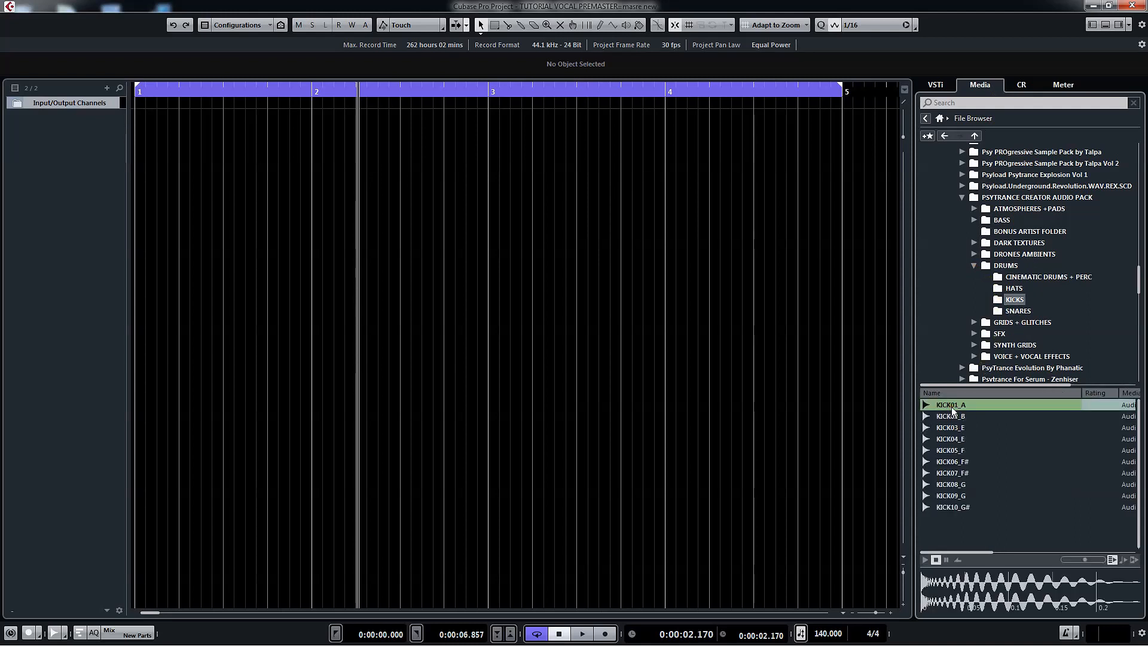
pyautogui.press('Down')
pyautogui.press('Down')
pyautogui.press('Down')
pyautogui.press('Down')
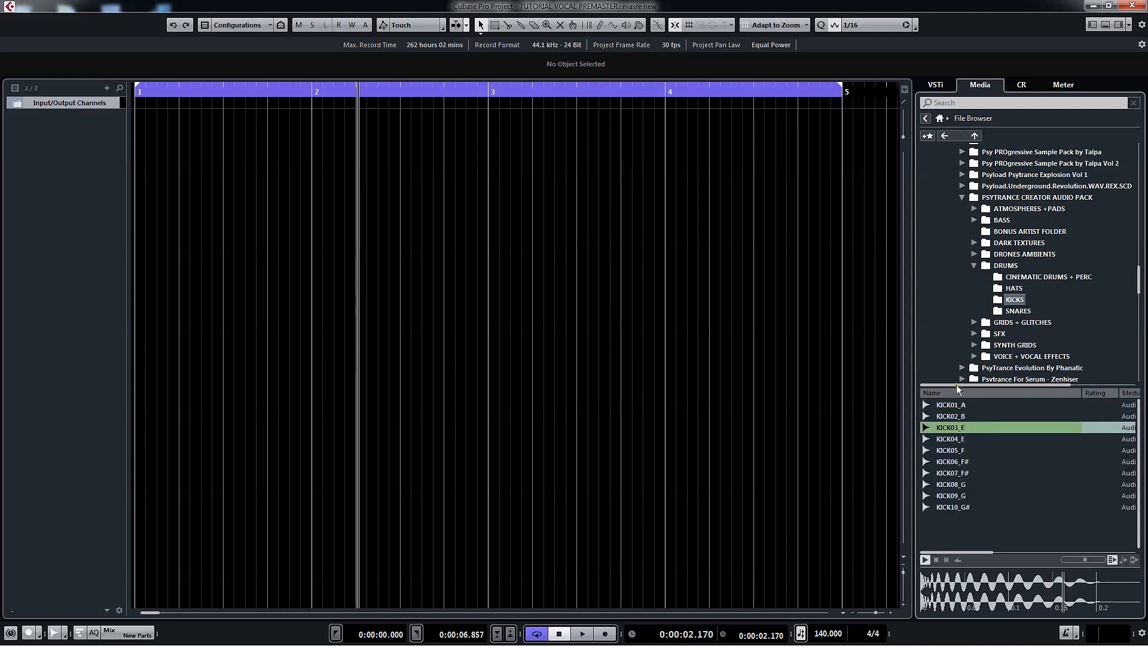
pyautogui.press('Down')
pyautogui.press('Down')
pyautogui.press('Down')
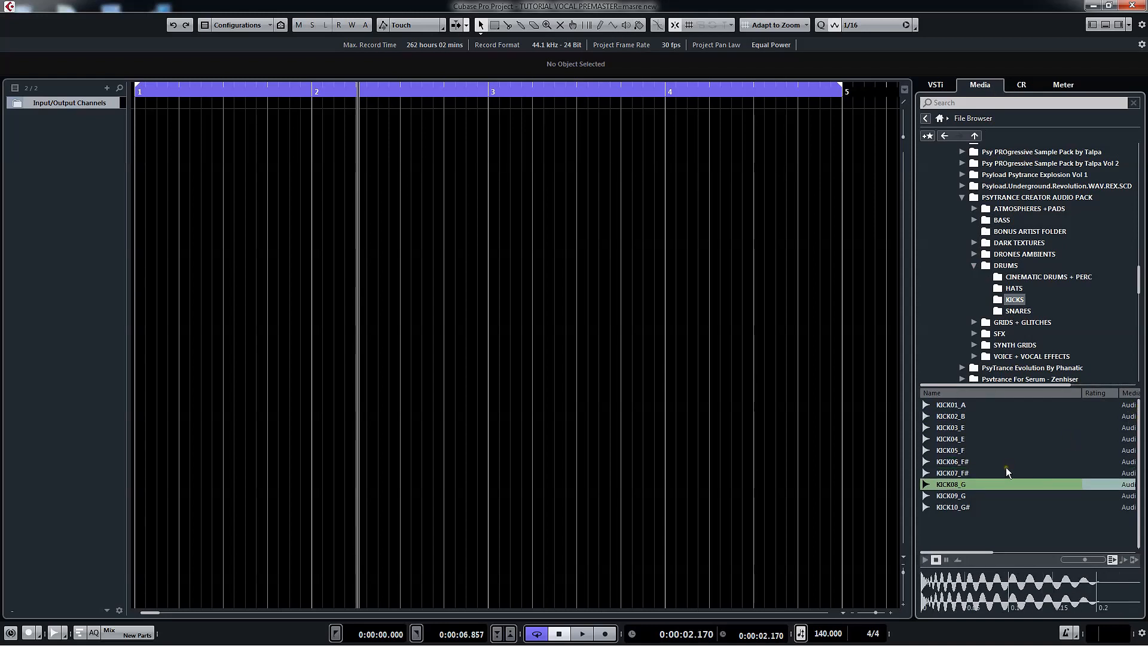
pyautogui.press('Down')
pyautogui.press('Down')
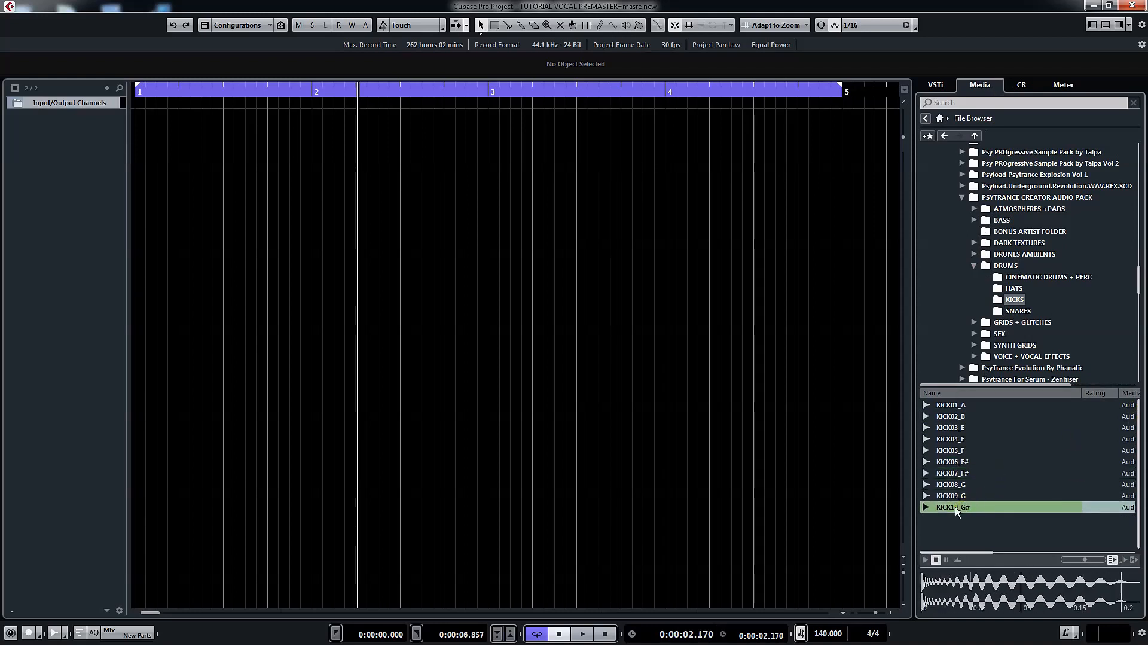
pyautogui.doubleClick(956, 507)
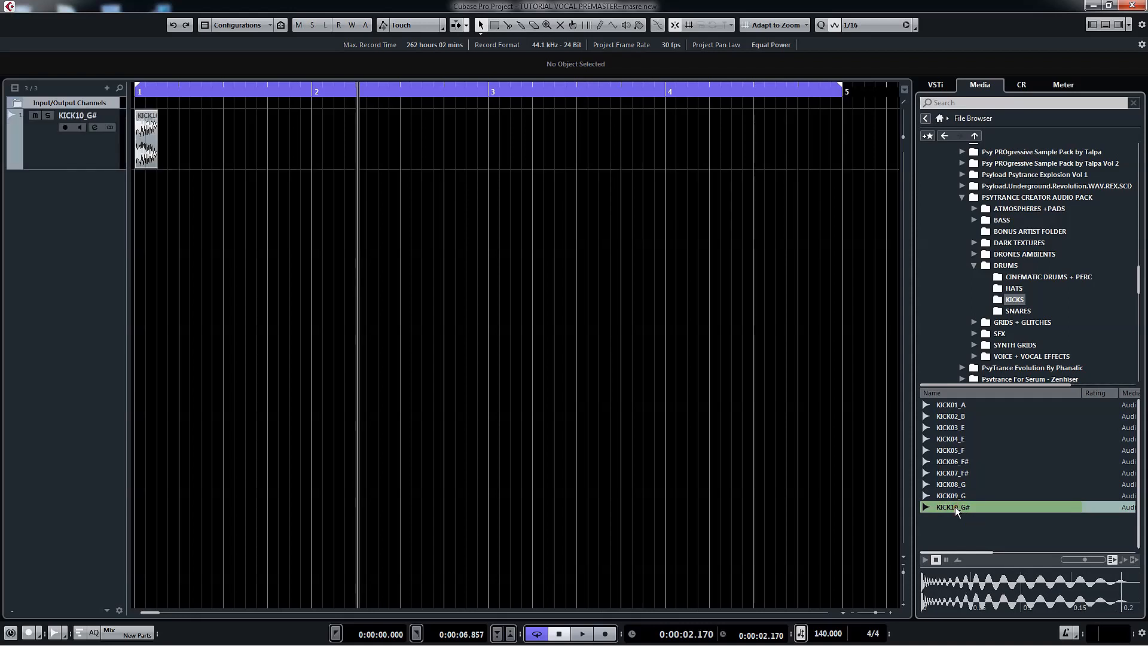
# Open the BASS 01 MONO LAYER folder under BASS MONO in the sample pack and audition BSML01_G#
pyautogui.click(975, 219)
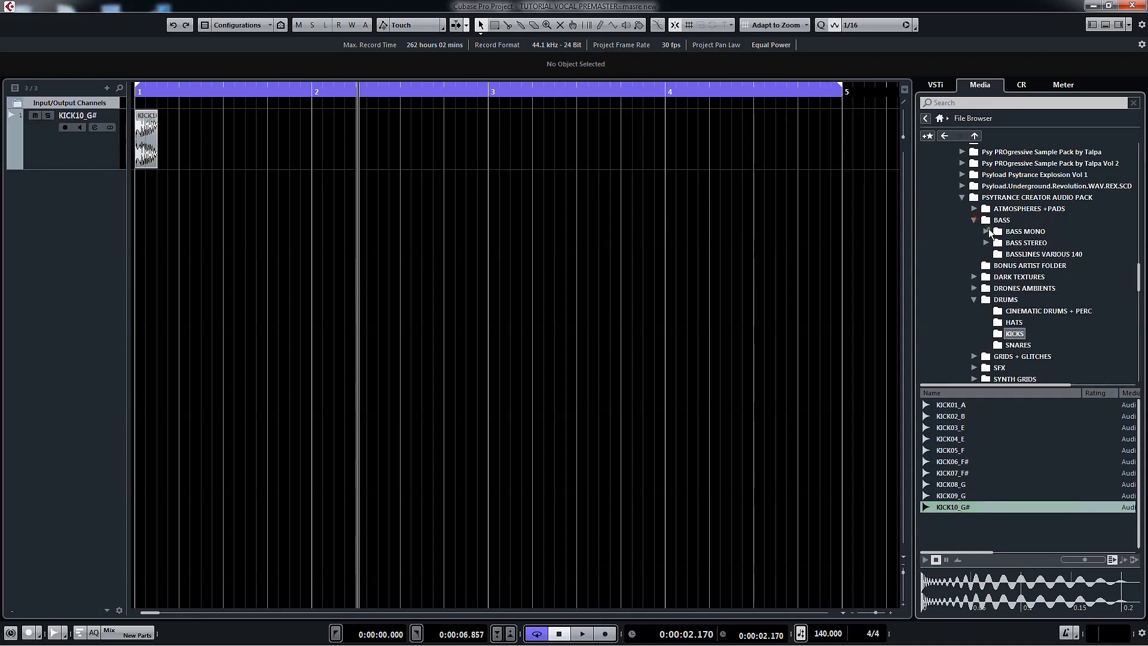
pyautogui.click(985, 232)
pyautogui.click(1012, 241)
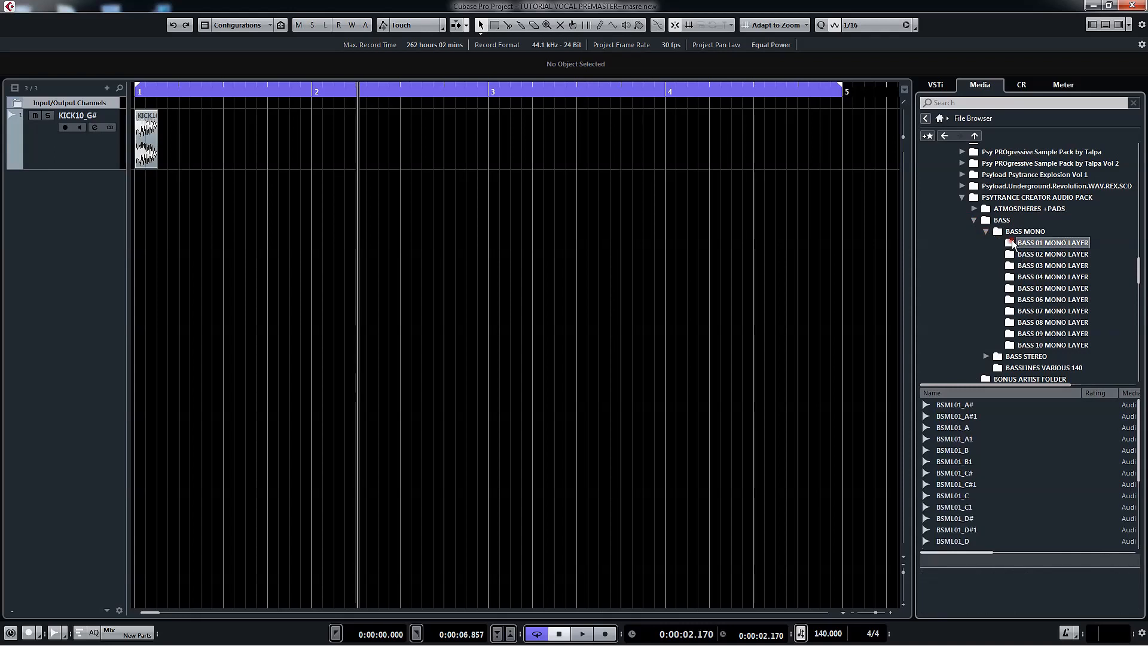
pyautogui.scroll(-4, 975, 491)
pyautogui.click(970, 509)
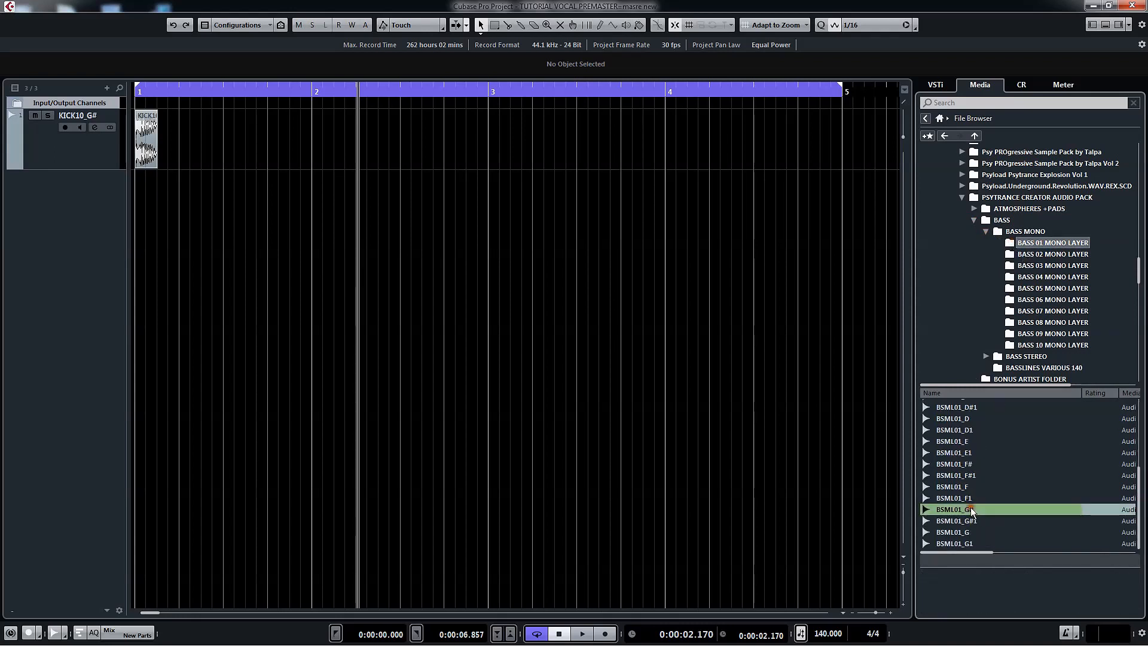
# Audition the G# sample in each mono bass layer folder from BASS 02 through BASS 06
pyautogui.click(1026, 256)
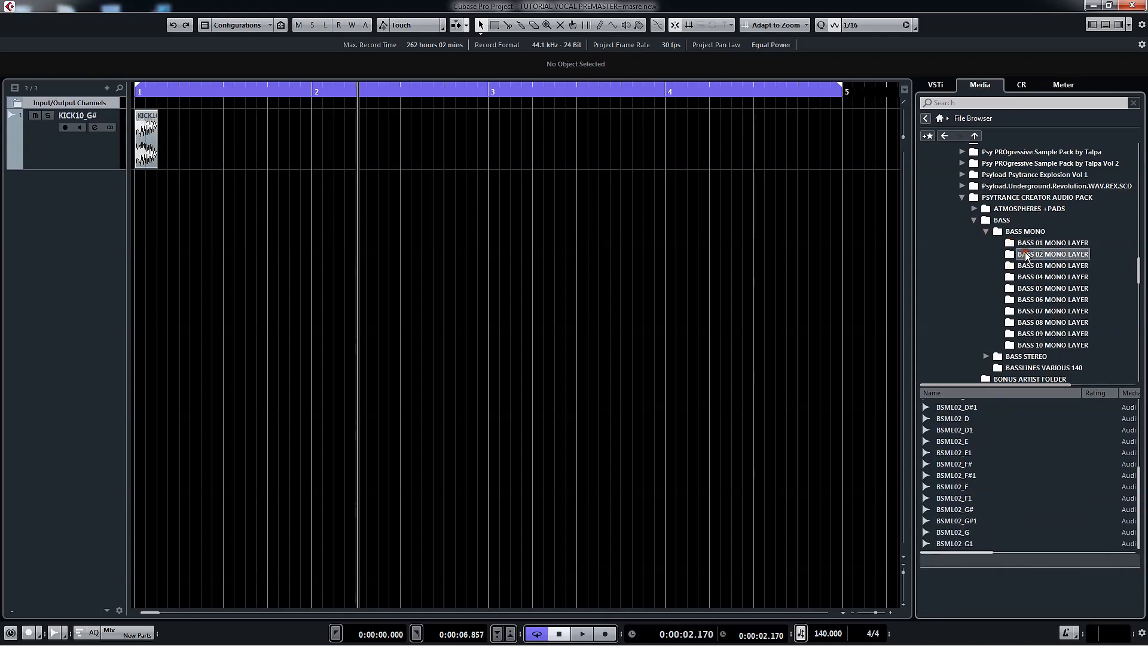
pyautogui.click(956, 509)
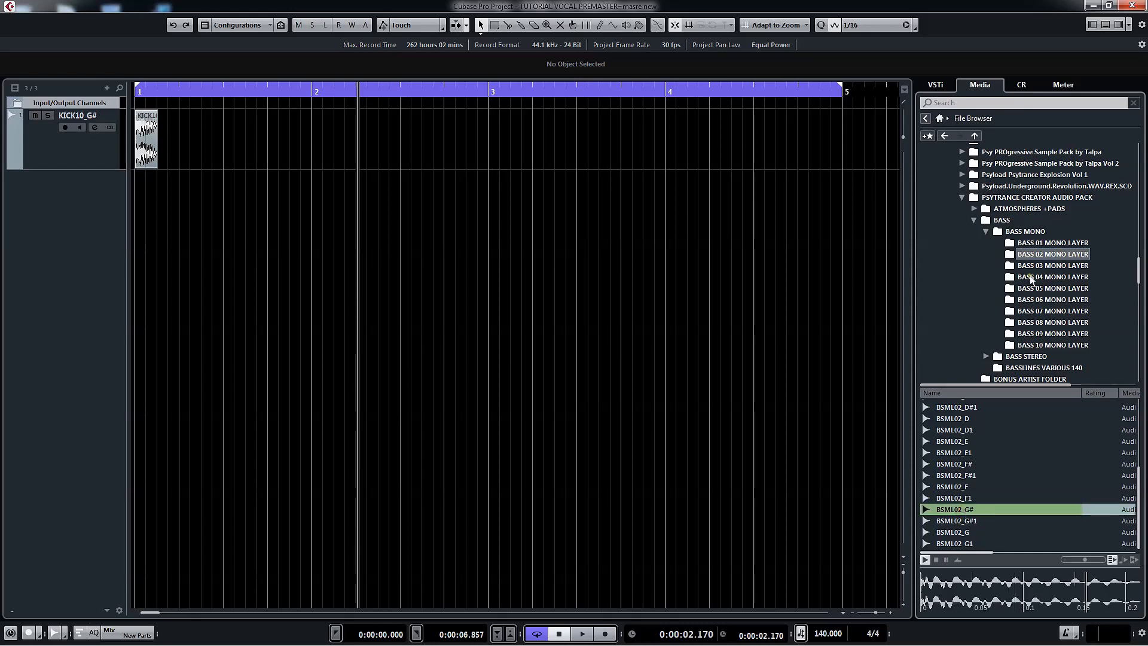
pyautogui.click(1034, 265)
pyautogui.click(963, 509)
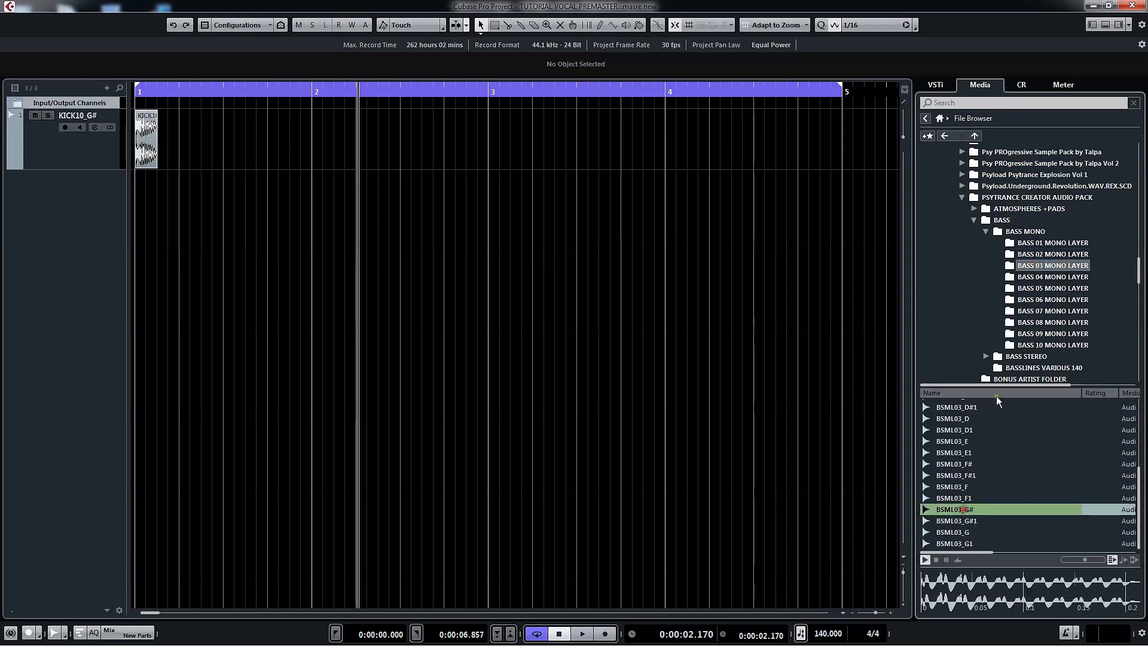
pyautogui.click(1029, 277)
pyautogui.click(965, 510)
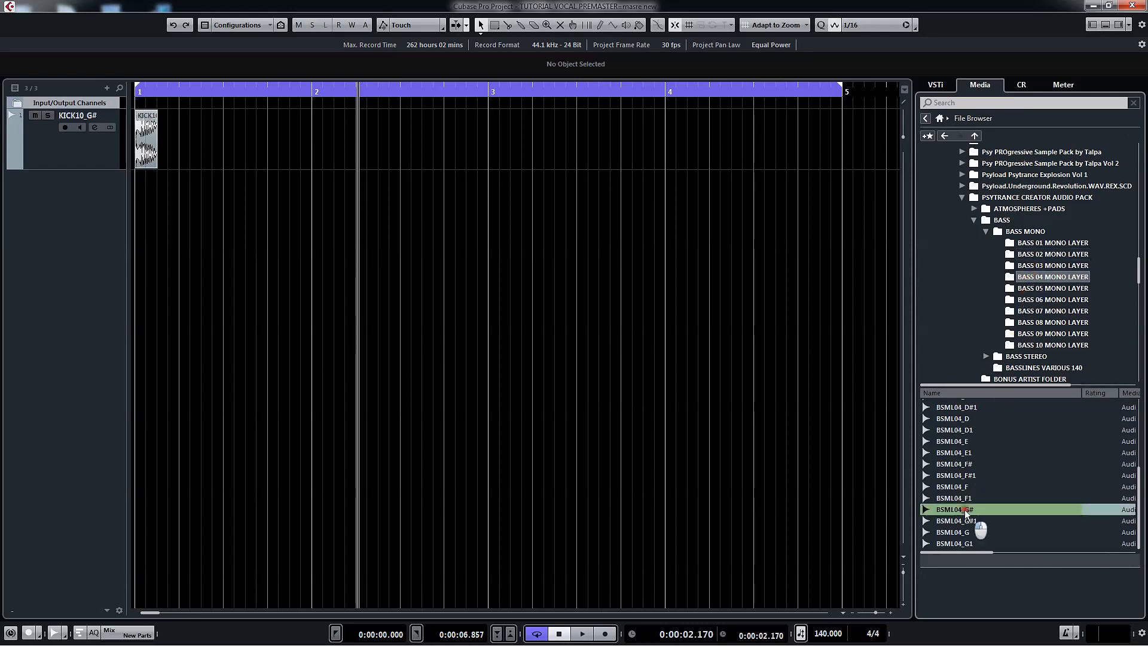
pyautogui.click(1031, 289)
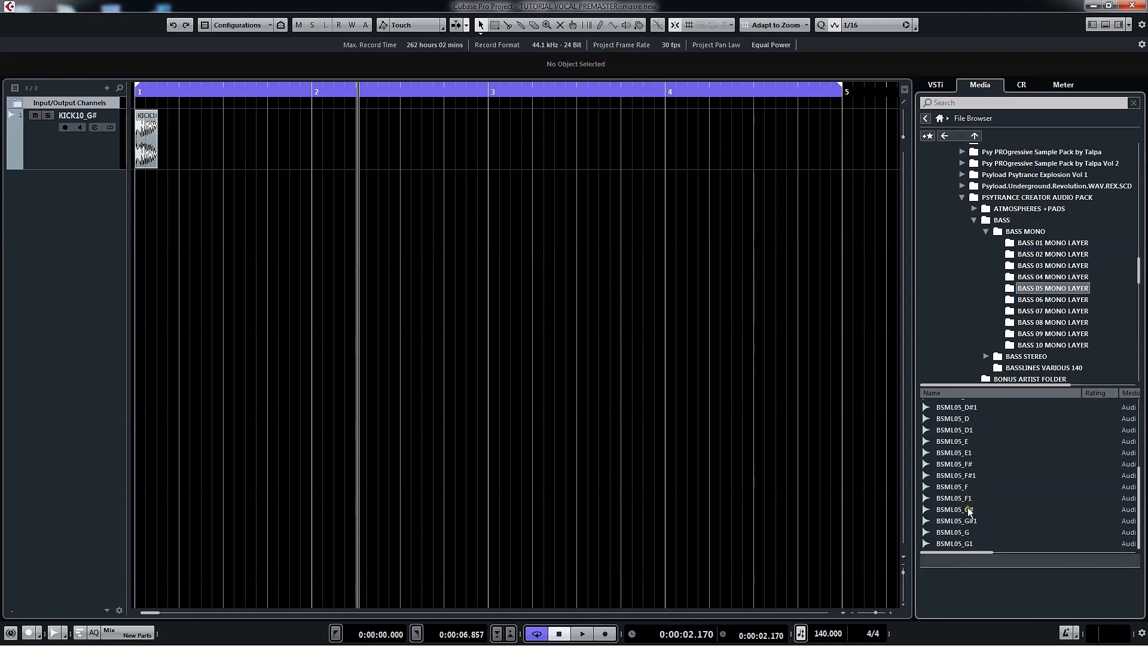
pyautogui.click(964, 509)
pyautogui.click(1030, 300)
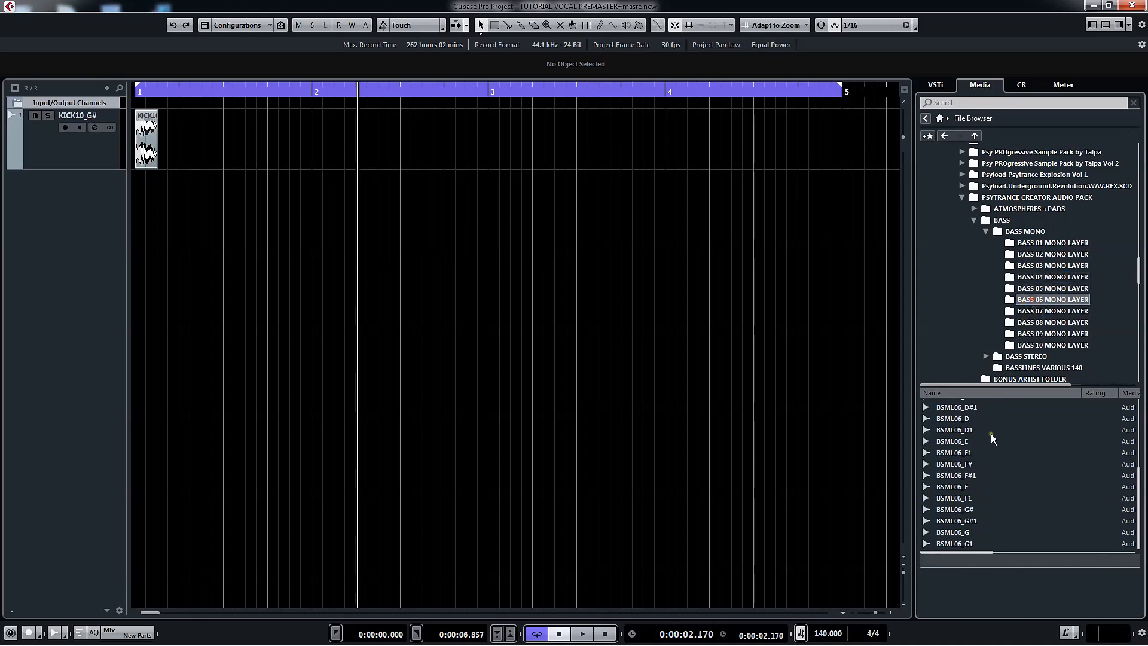
pyautogui.click(965, 509)
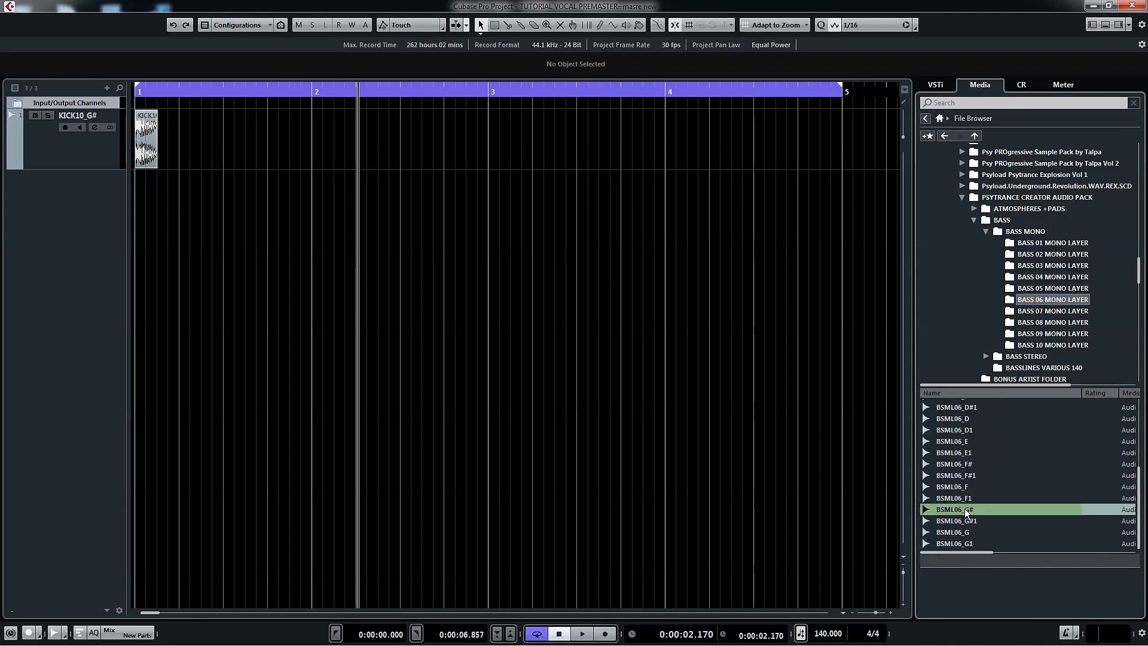
# Return to the BASS 02 MONO LAYER folder and insert BSML02_G# on a new track at bar 1
pyautogui.click(1039, 256)
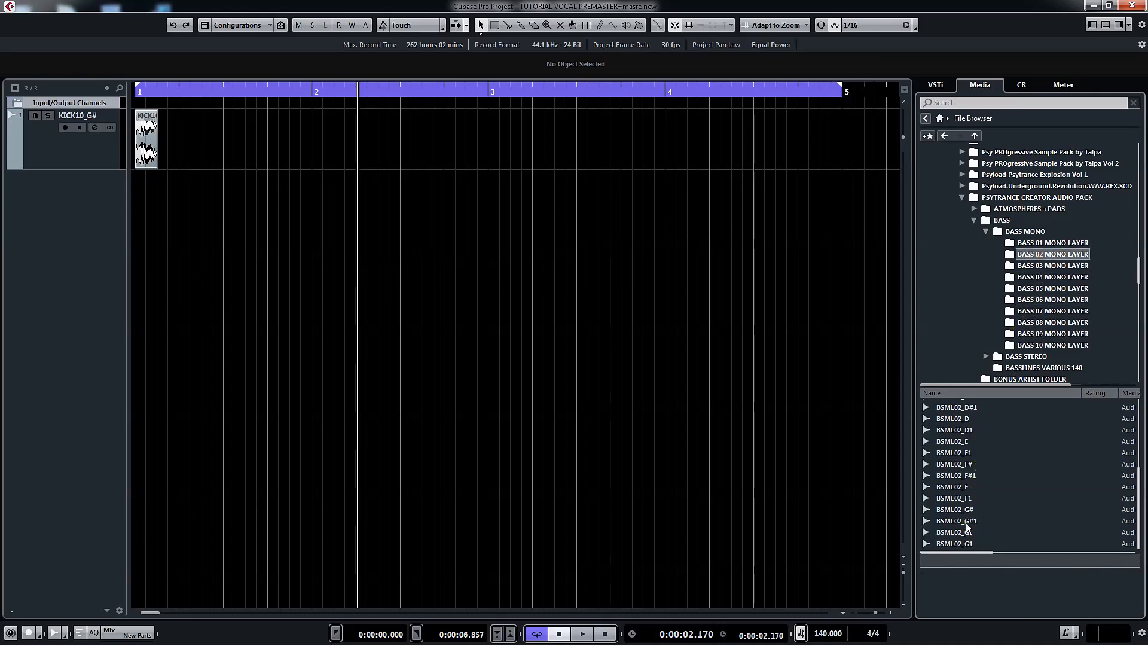
pyautogui.click(967, 510)
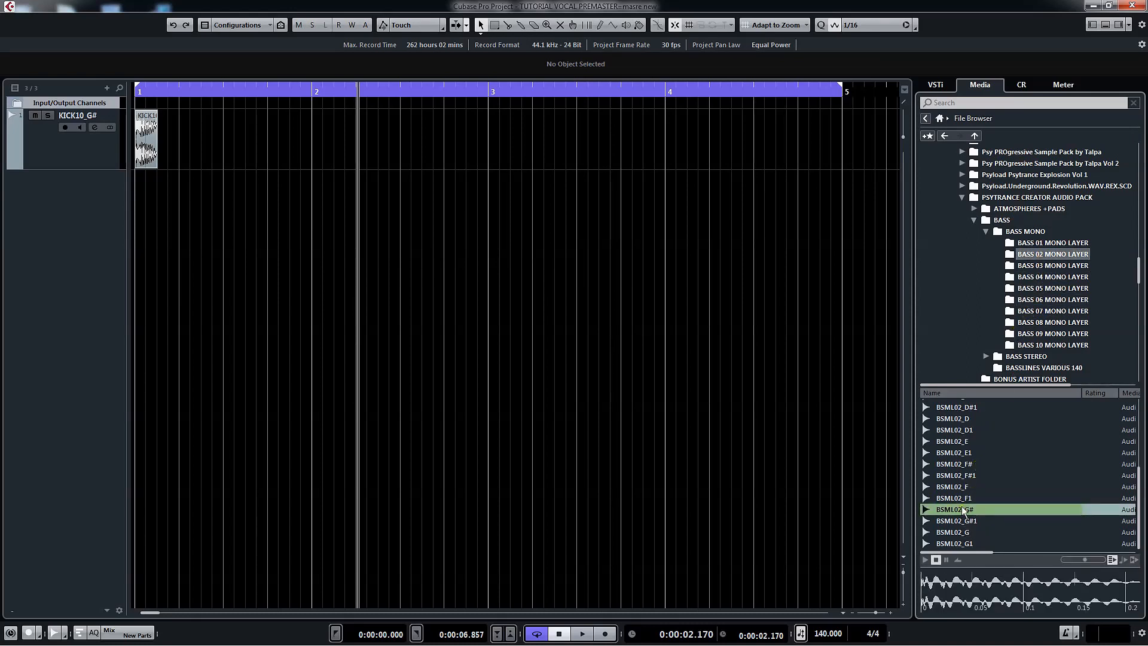
pyautogui.doubleClick(962, 510)
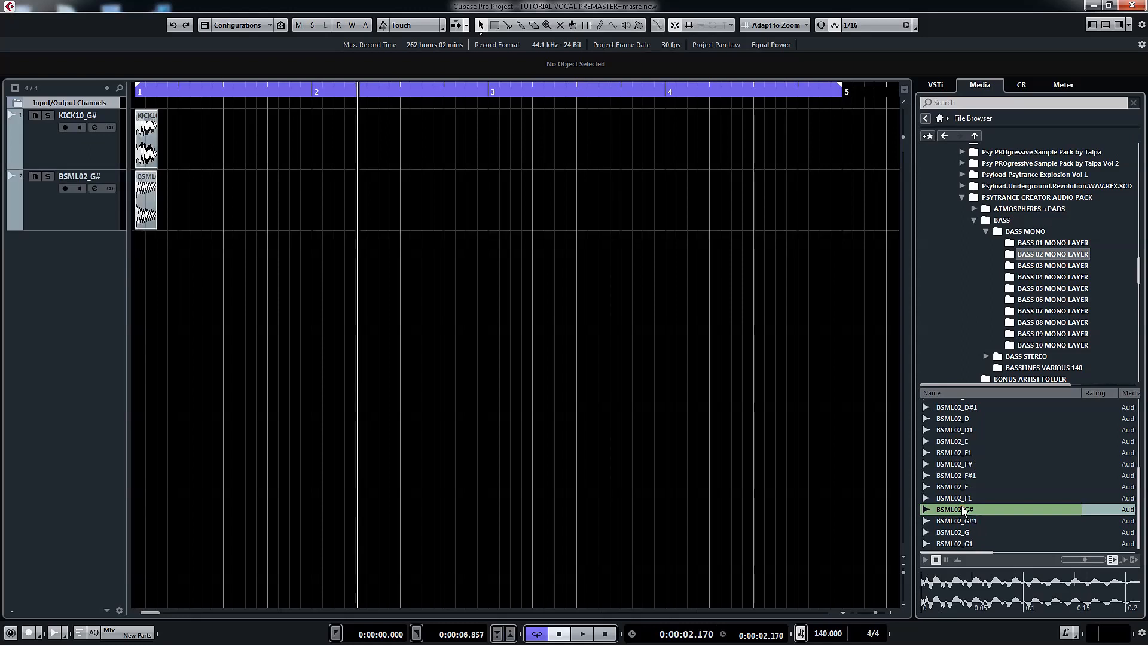
# Color the KICK10_G# track red and the BSML02_G# track with the yellow BASS color
pyautogui.click(22, 139)
pyautogui.click(43, 138)
pyautogui.click(21, 191)
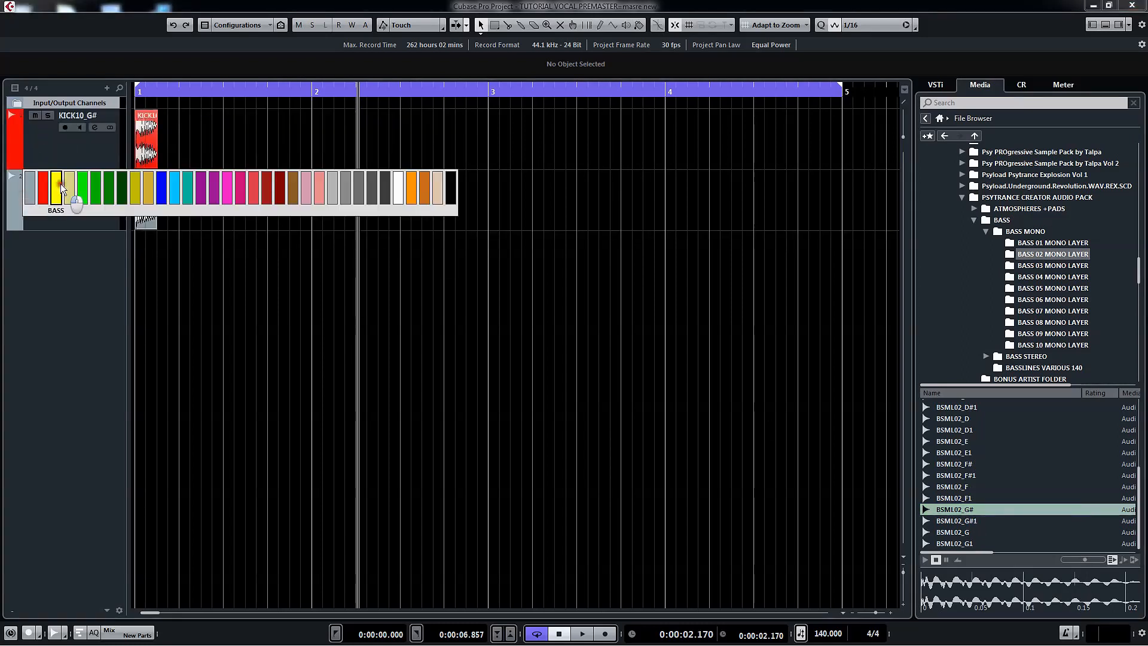
pyautogui.click(60, 184)
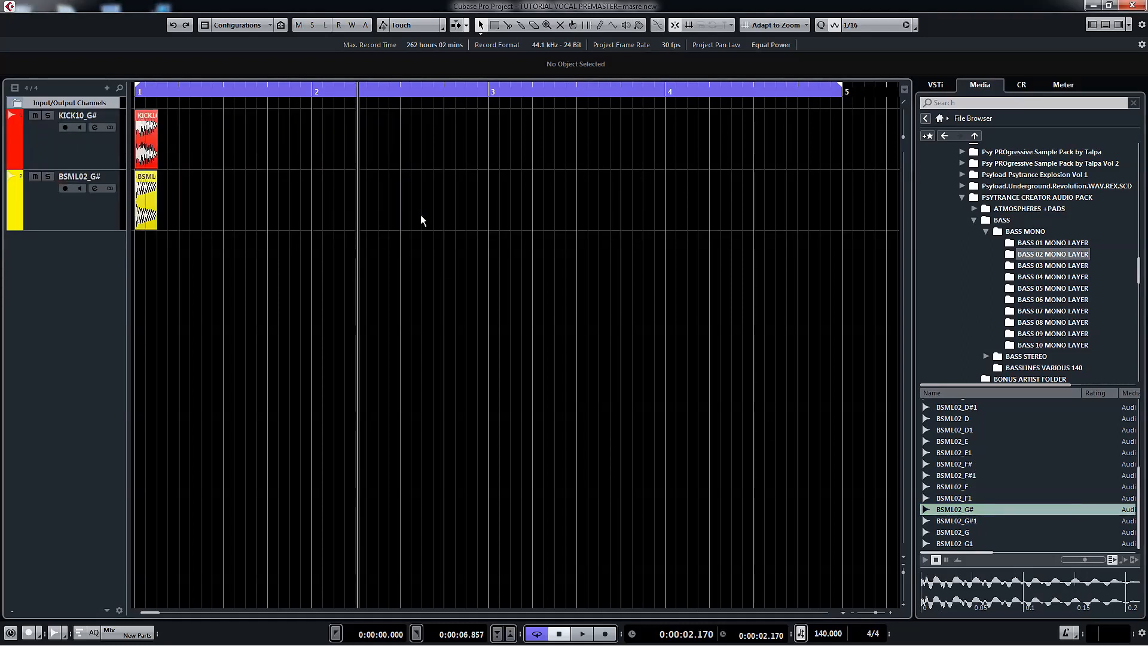
# Trim the kick to an eighth note and place three sixteenth-note BSML02_G# events from 1.1.2 to the end of the first beat
pyautogui.press('h')
pyautogui.press('h')
pyautogui.moveTo(156, 612); pyautogui.dragTo(147, 613)
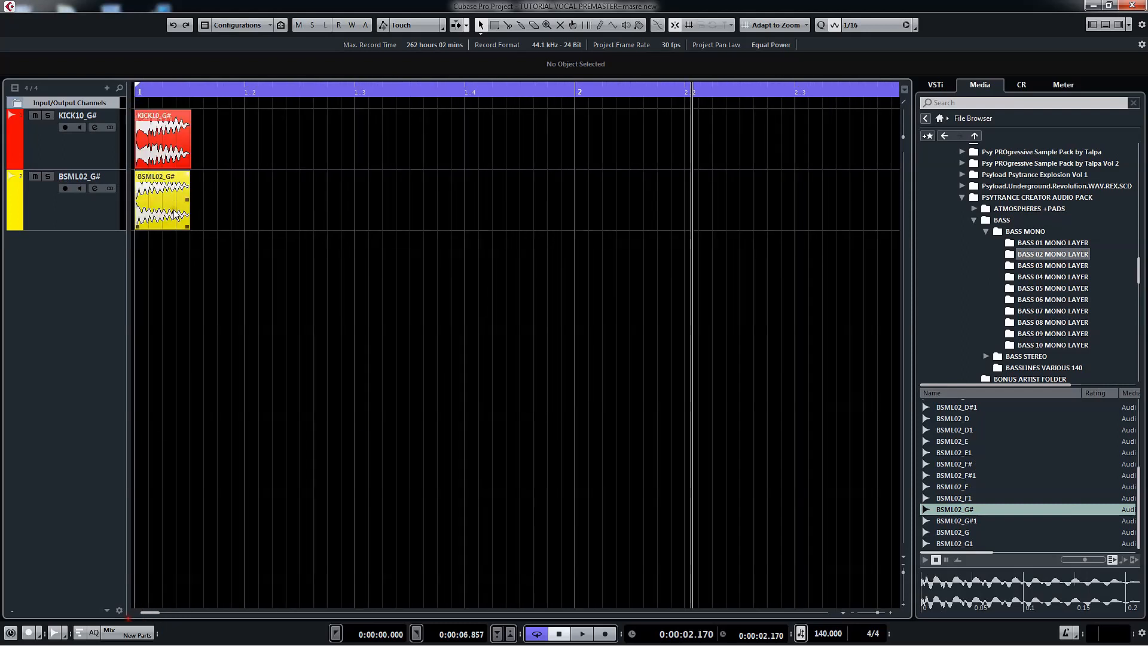
pyautogui.moveTo(172, 206); pyautogui.dragTo(145, 203)
pyautogui.click(185, 164)
pyautogui.moveTo(188, 167)
pyautogui.mouseDown()
pyautogui.moveTo(174, 167)
pyautogui.moveTo(190, 167)
pyautogui.mouseUp()
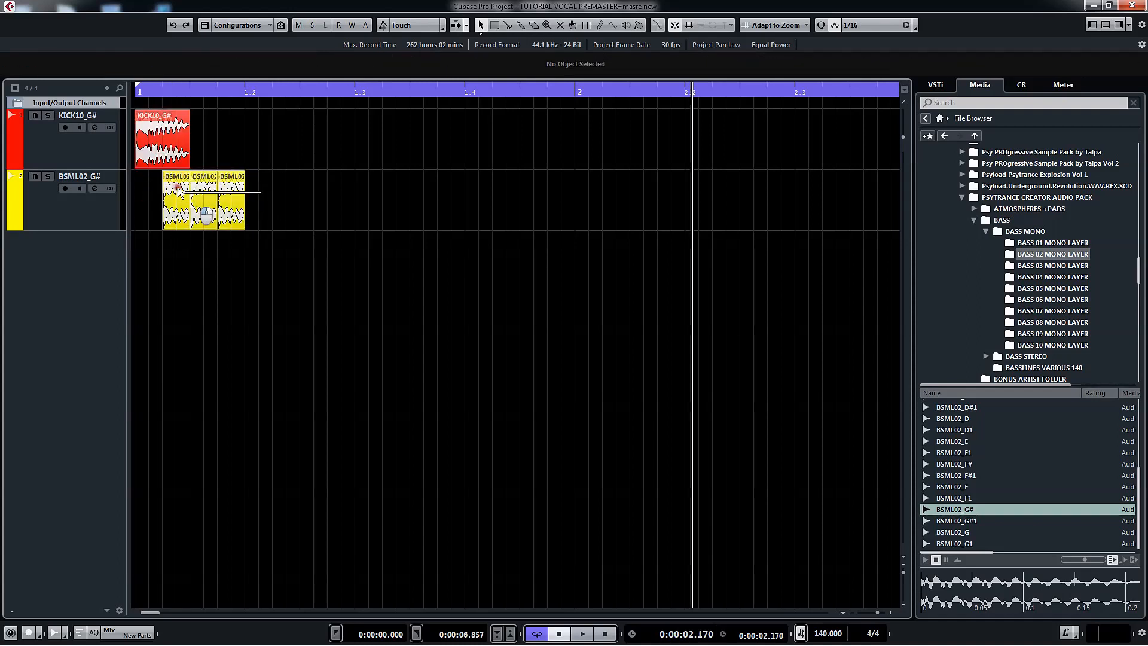
# Add a short 0.0.0.8 fade-out to the kick event and all three bass events
pyautogui.click(170, 159)
pyautogui.moveTo(189, 115); pyautogui.dragTo(184, 115)
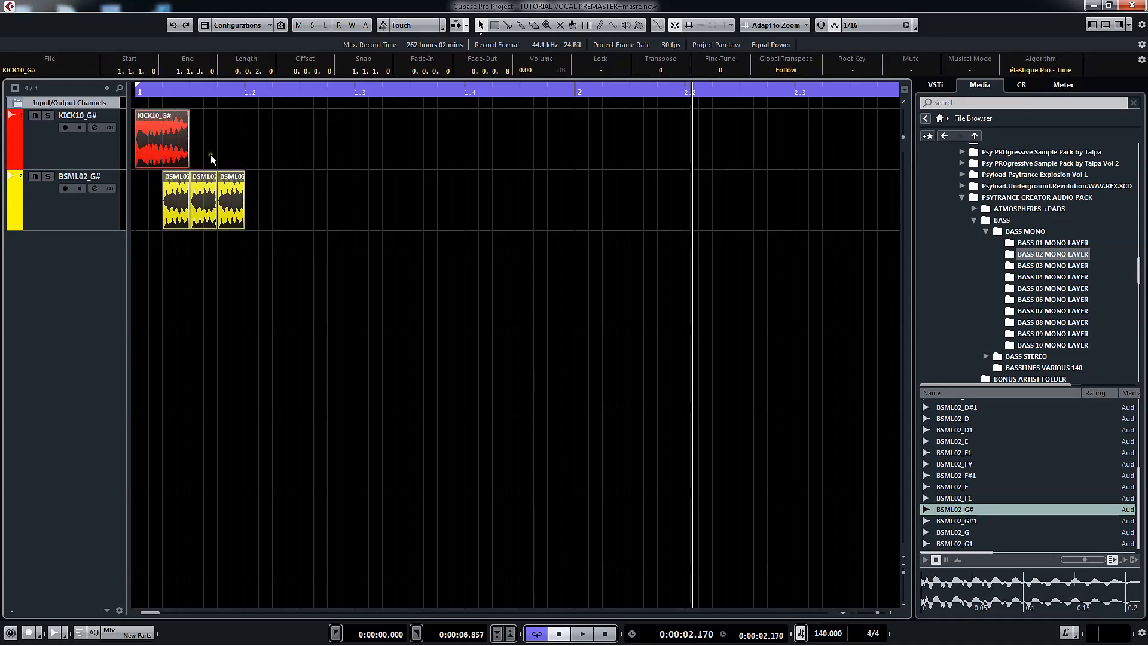
# Set the event volume of the first bass note to -7 dB and of the third bass note to -1 dB
pyautogui.press('h')
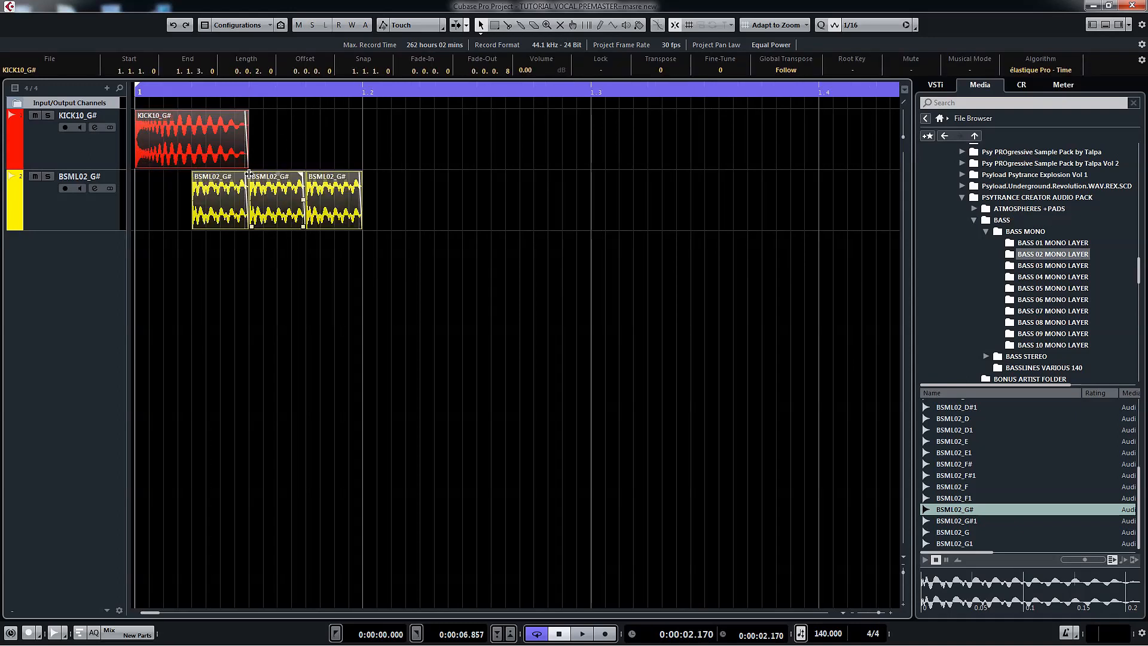
pyautogui.click(202, 203)
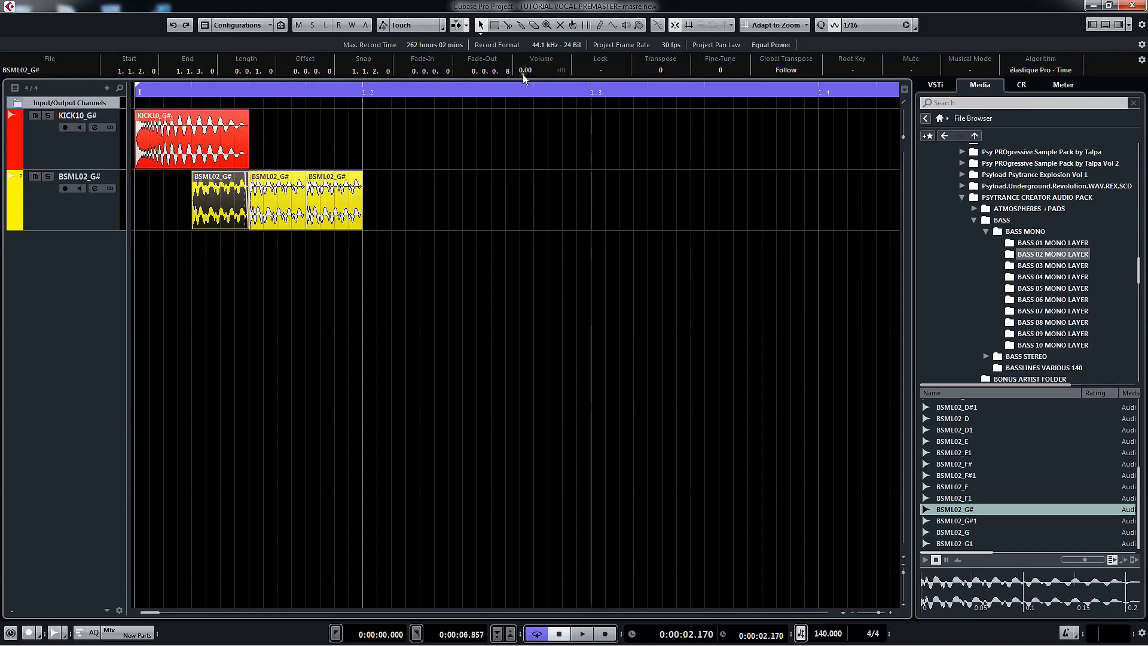
pyautogui.scroll(-5, 526, 71)
pyautogui.scroll(-1, 529, 74)
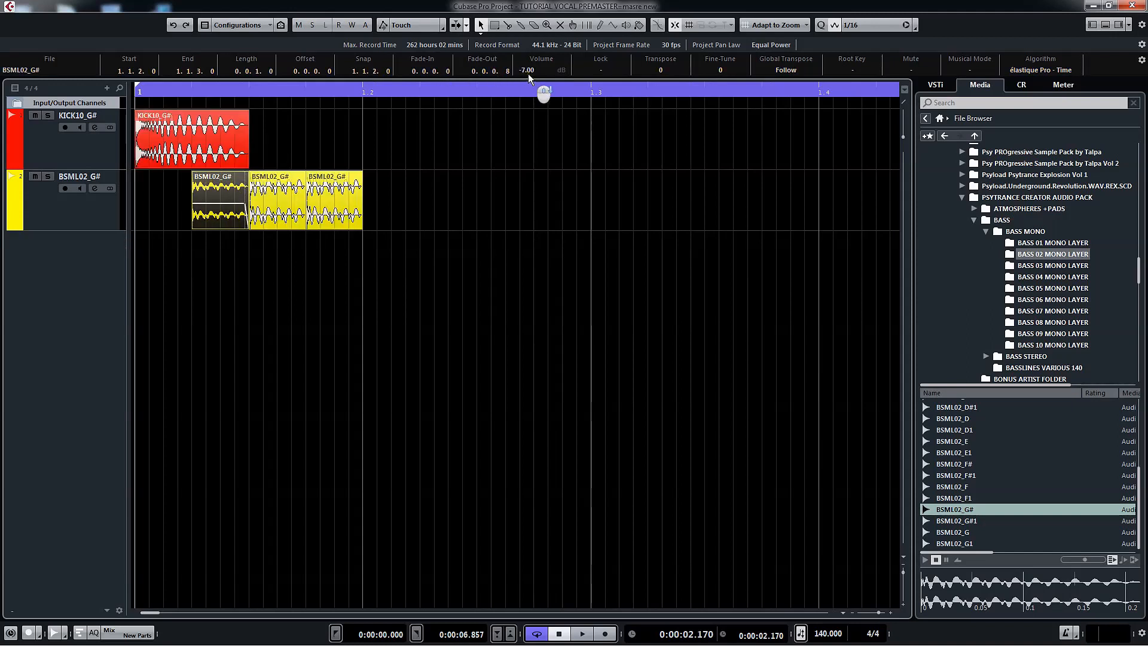
pyautogui.click(340, 197)
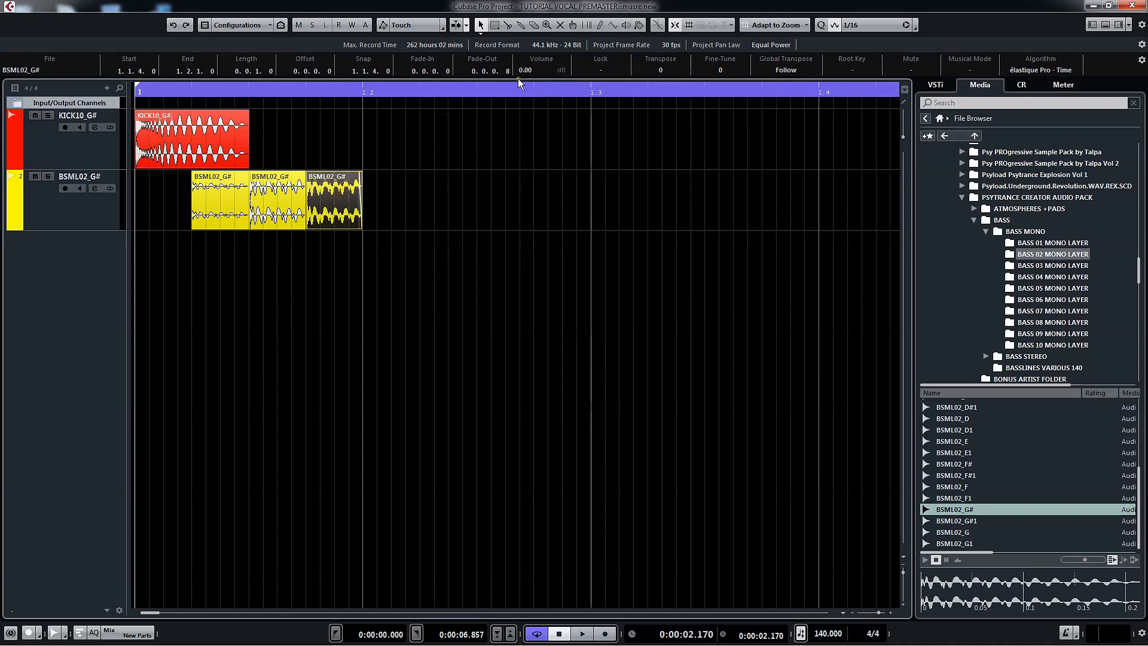
pyautogui.scroll(-1, 528, 70)
# Set the cycle range to the first beat and play it with the MixConsole shown in place of the media browser
pyautogui.moveTo(348, 92); pyautogui.dragTo(376, 114)
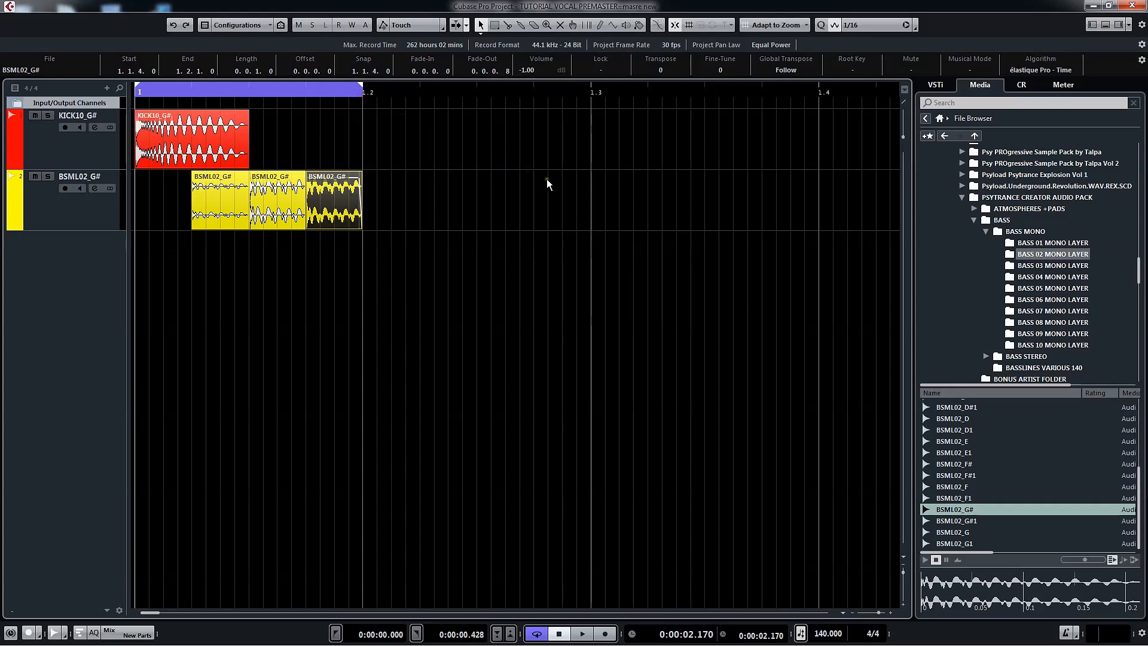
pyautogui.click(1119, 25)
pyautogui.click(1106, 25)
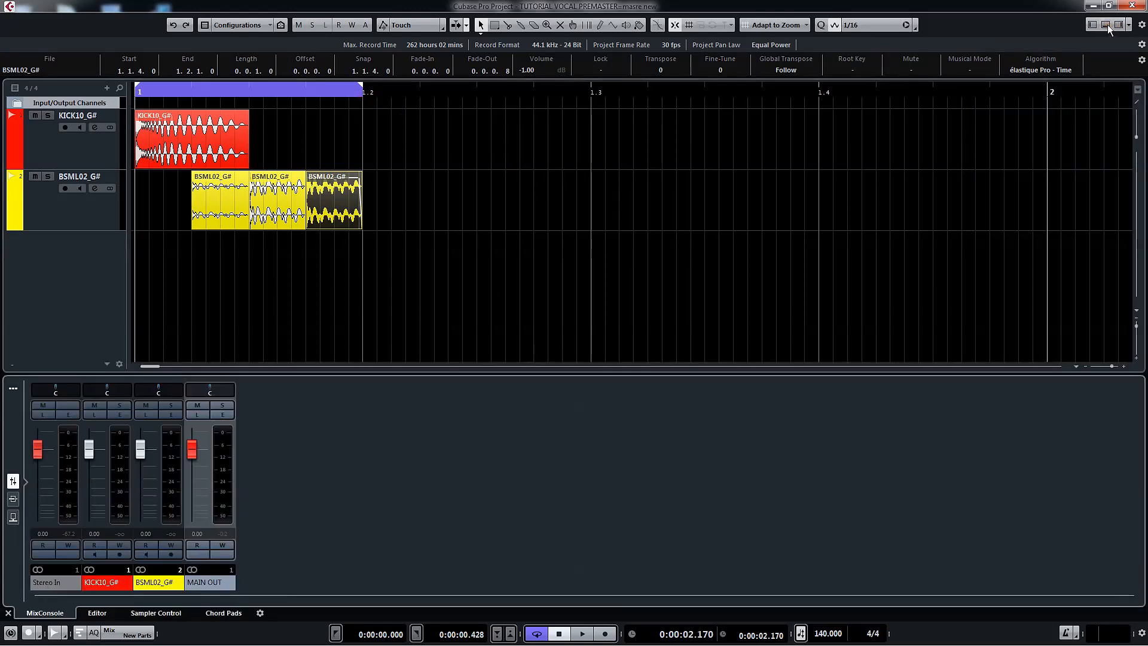
pyautogui.press('space')
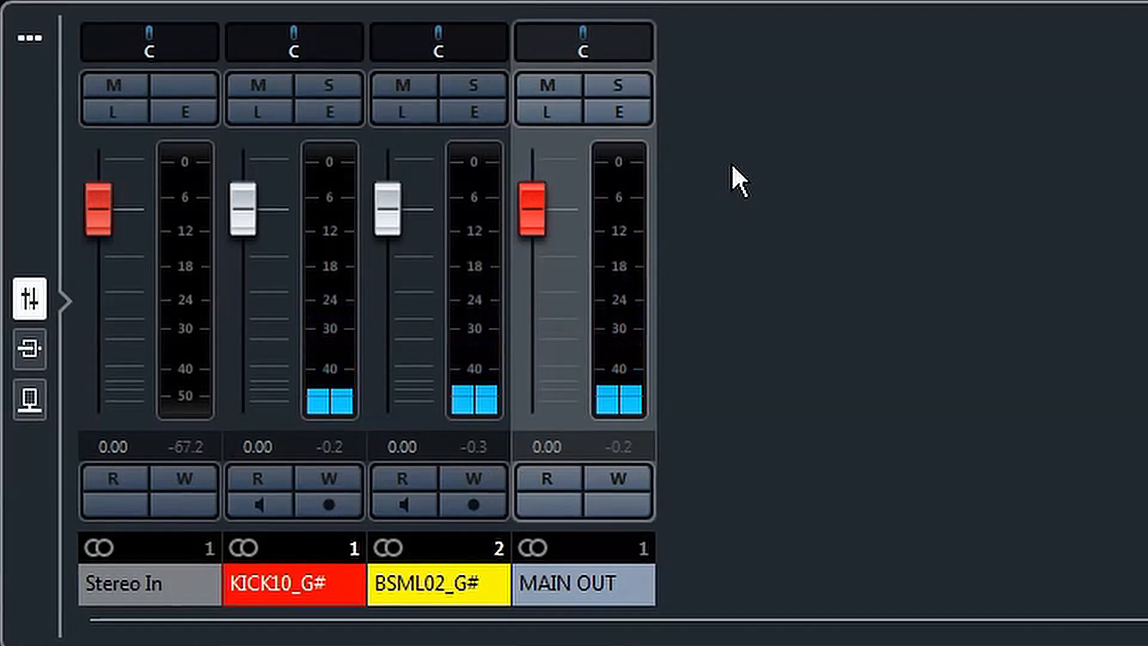
# Set the KICK10_G# channel level to -5 dB and the BSML02_G# channel level to -7 dB
pyautogui.click(254, 444)
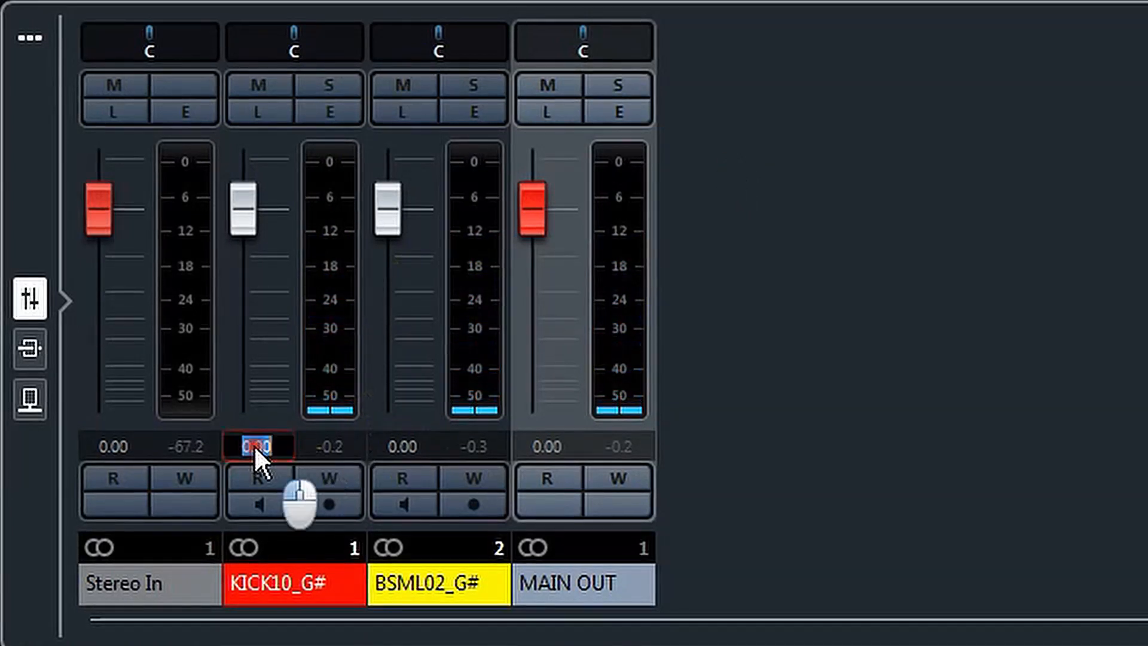
pyautogui.write('-5')
pyautogui.press('Return')
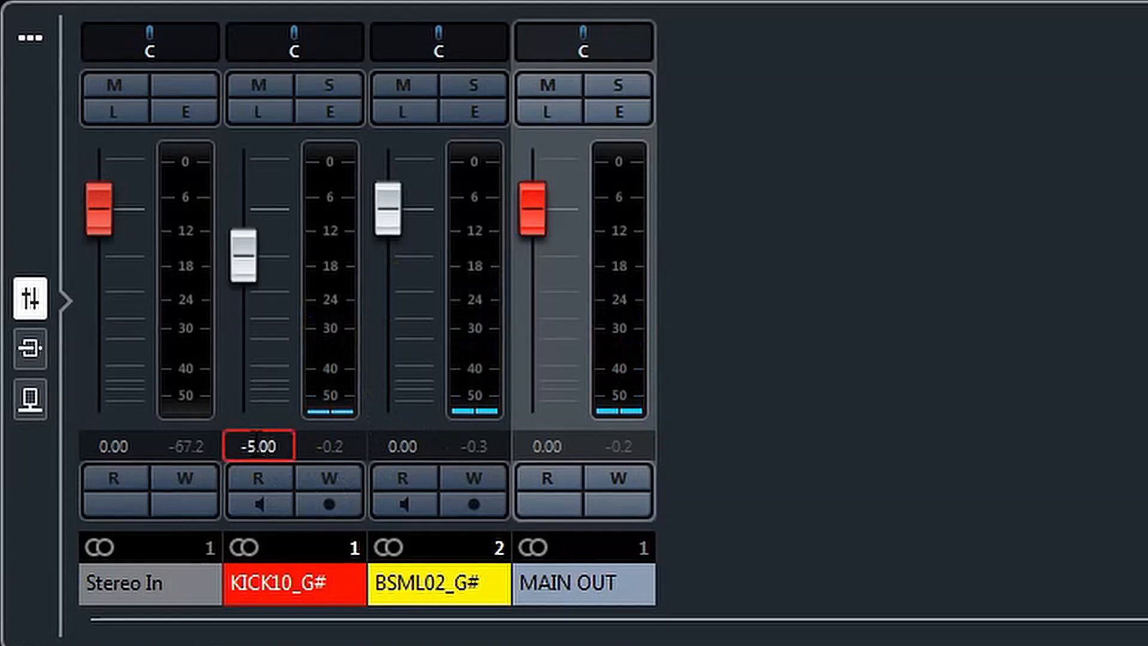
pyautogui.click(409, 440)
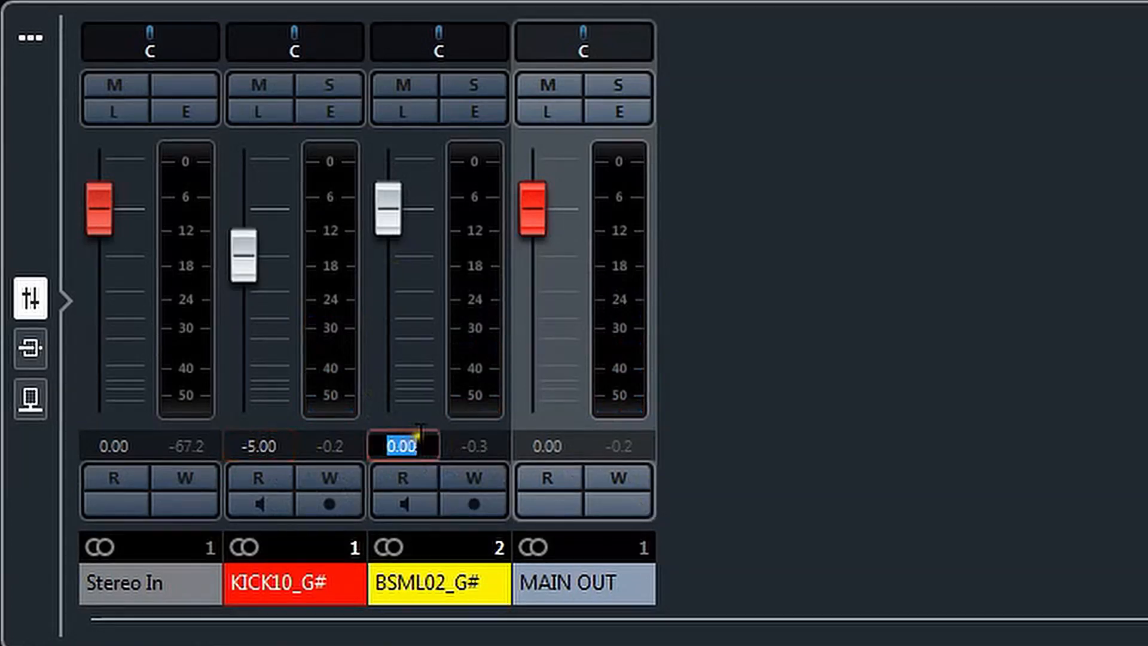
pyautogui.write('-')
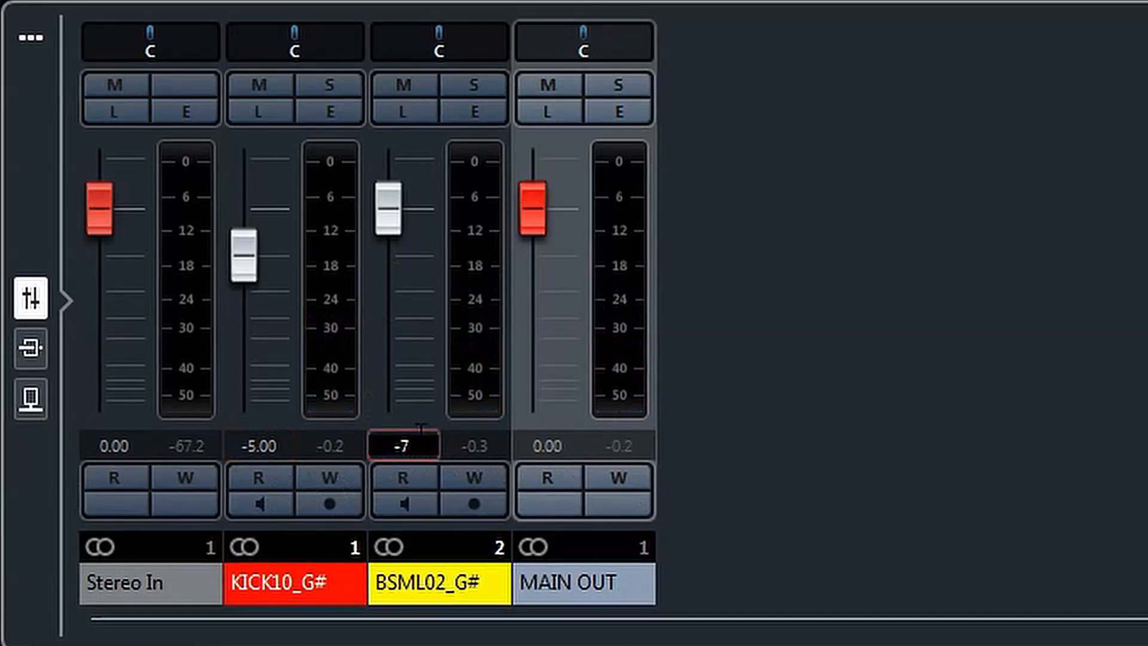
pyautogui.write('7')
pyautogui.press('Return')
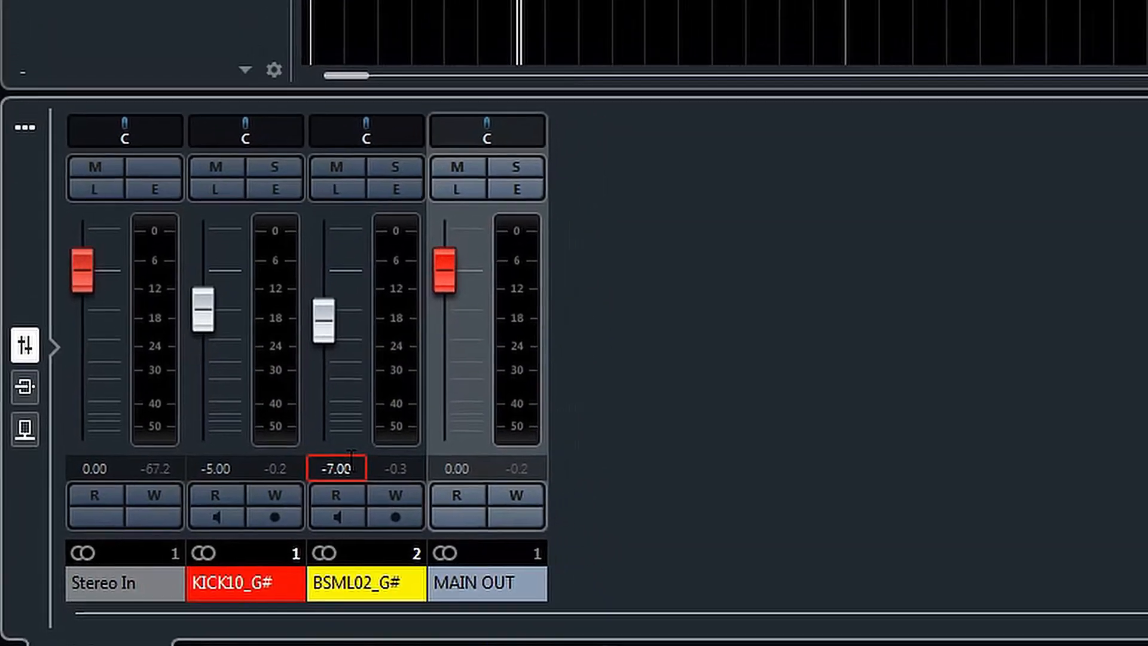
# Play the kick and bass loop and check its stereo field in the VPS Scope on MAIN OUT
pyautogui.press('.')
pyautogui.press('space')
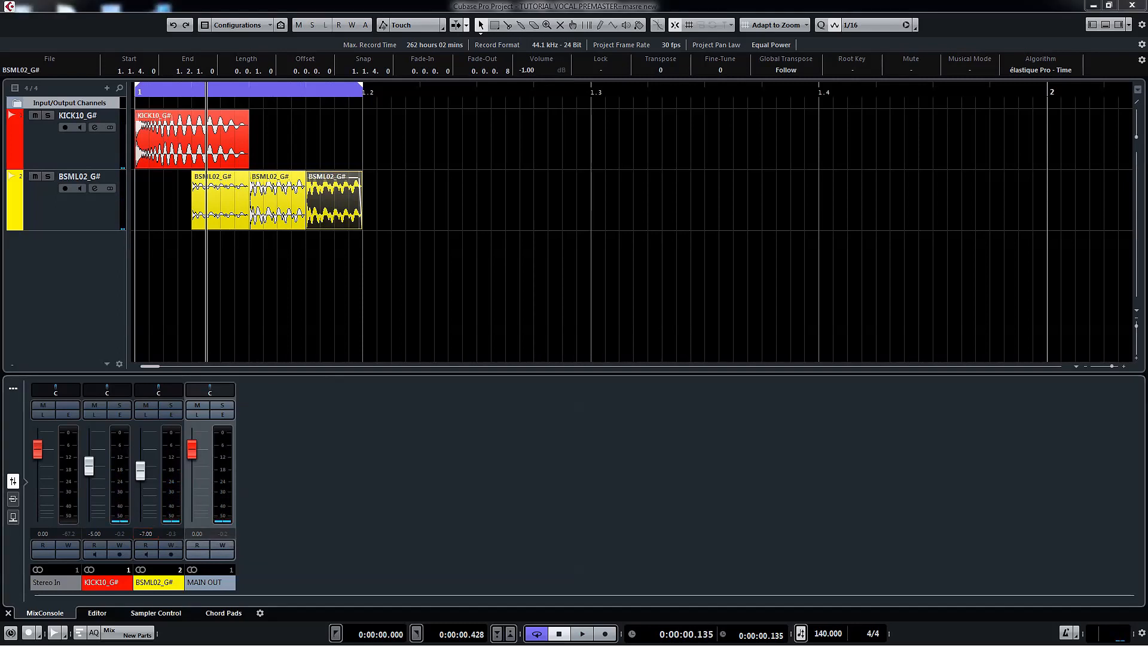
pyautogui.moveTo(1147, 150); pyautogui.dragTo(710, 92)
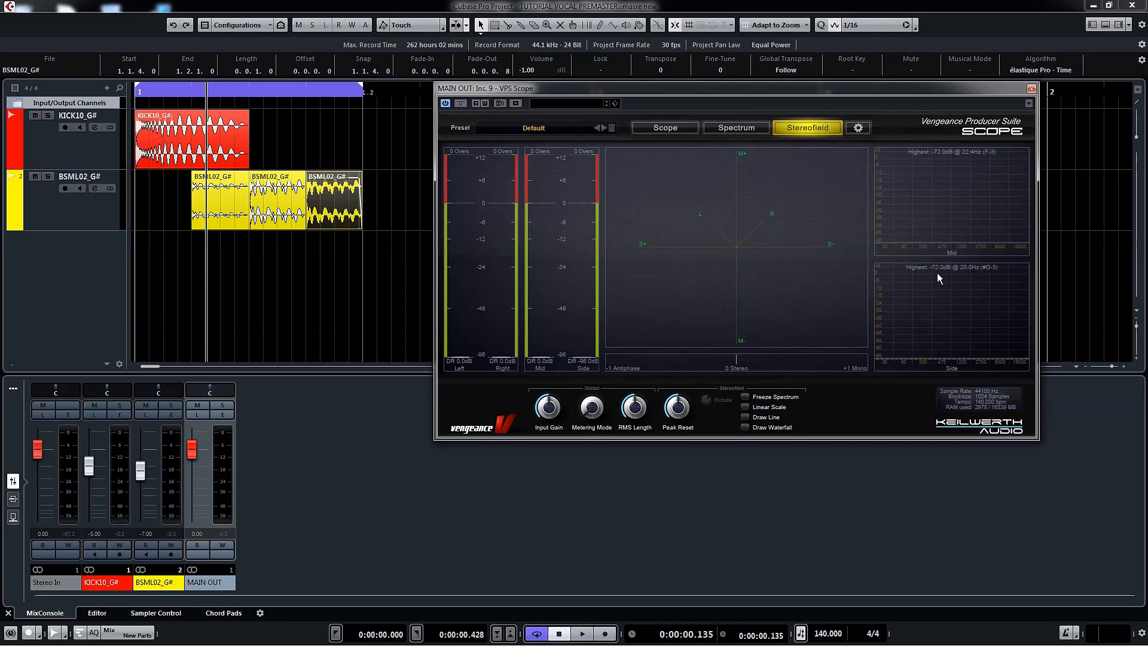
pyautogui.press('space')
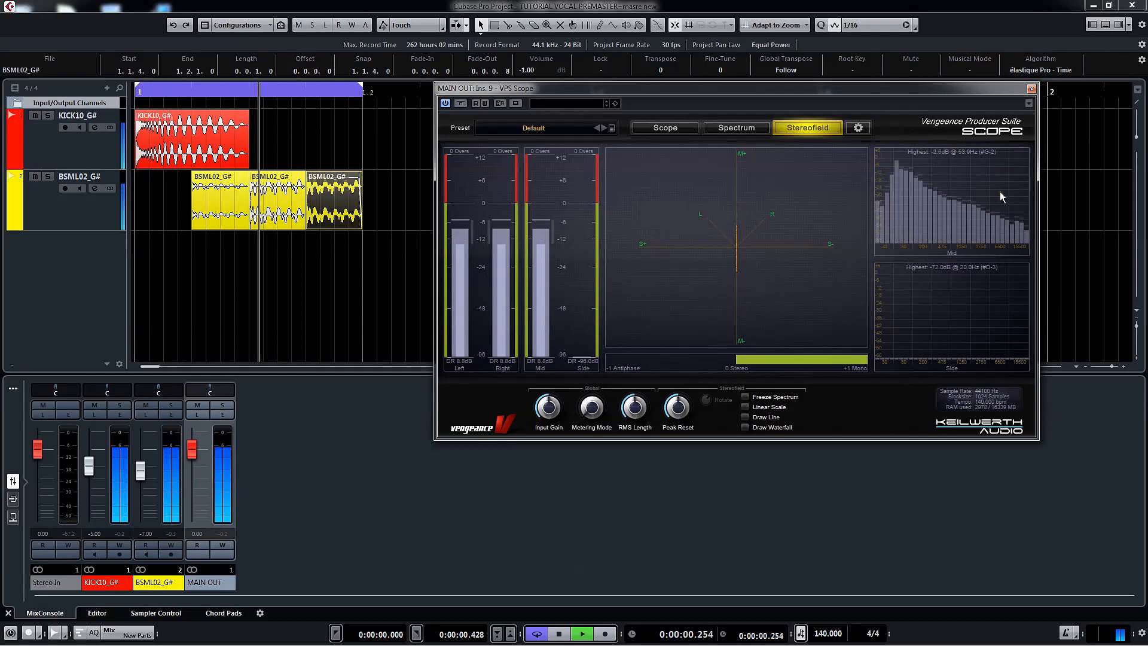
pyautogui.press('space')
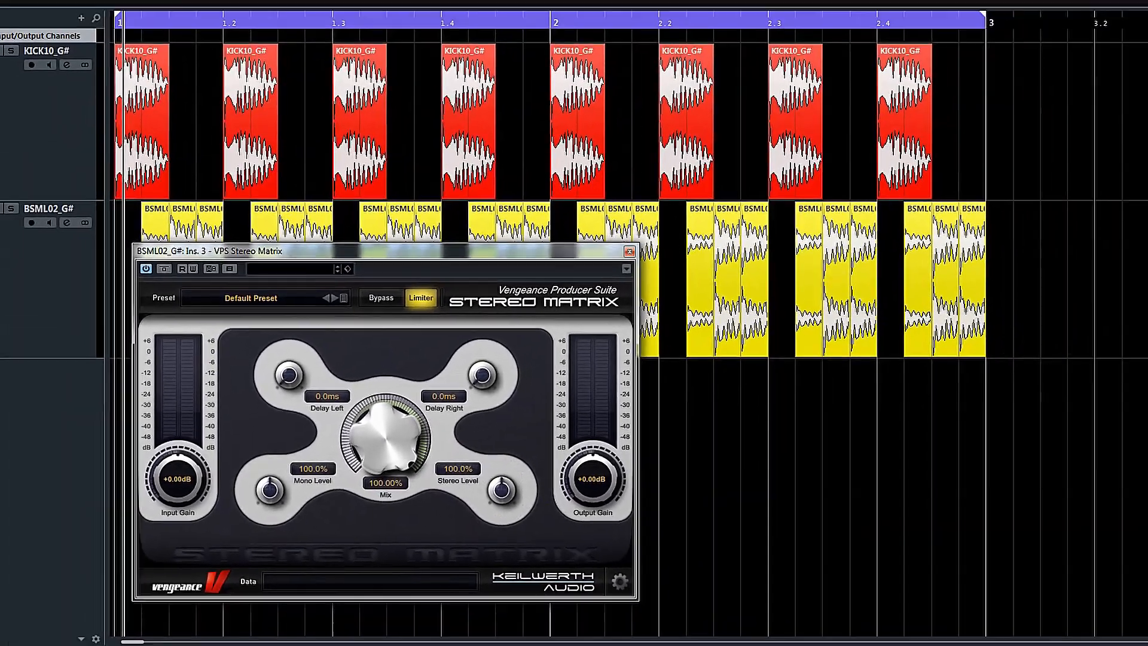
# Set the right delay of the bass channel's VPS Stereo Matrix to 0.5 ms, check the played loop in VPS Scope and close both plug-ins
pyautogui.moveTo(1145, 284); pyautogui.dragTo(792, 240)
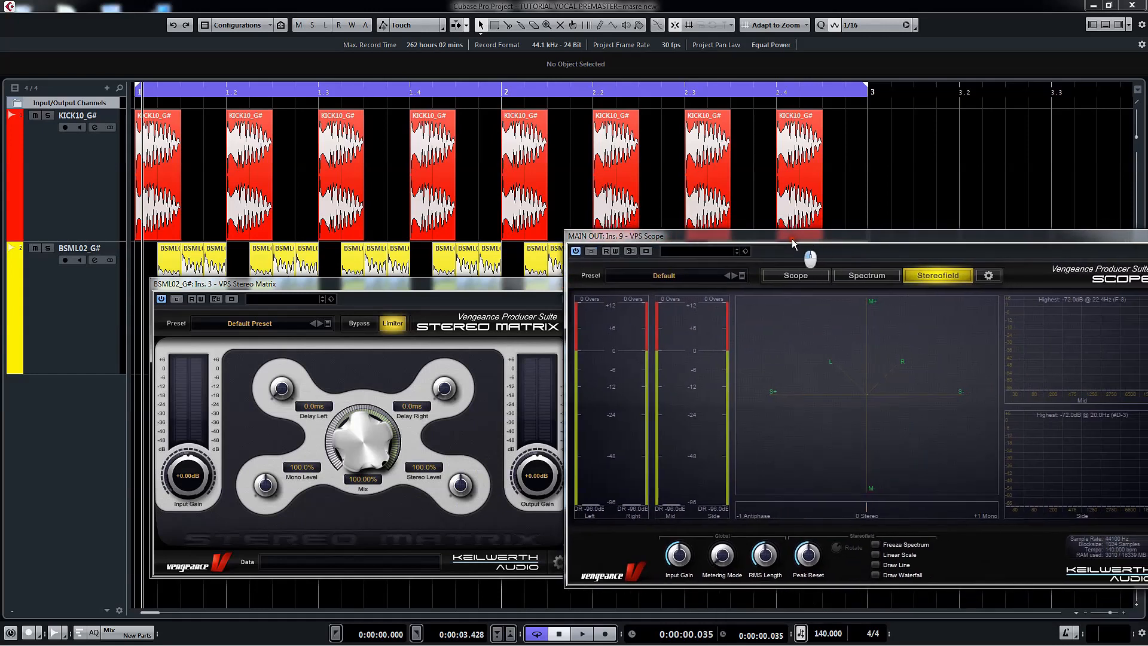
pyautogui.moveTo(486, 287); pyautogui.dragTo(451, 289)
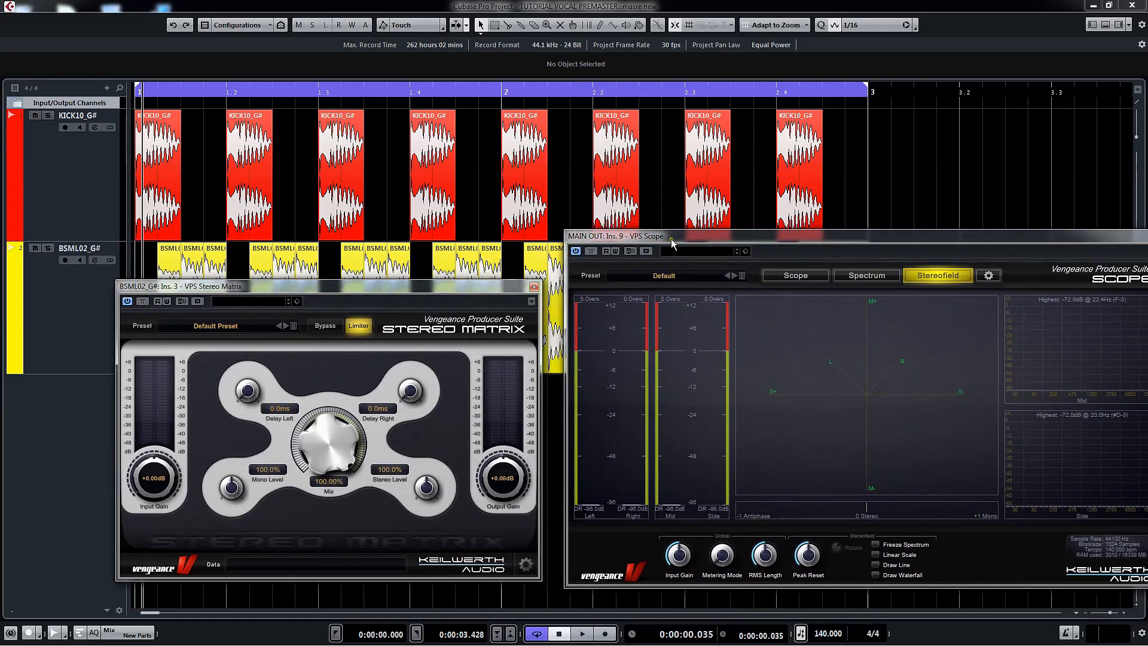
pyautogui.moveTo(672, 241); pyautogui.dragTo(647, 239)
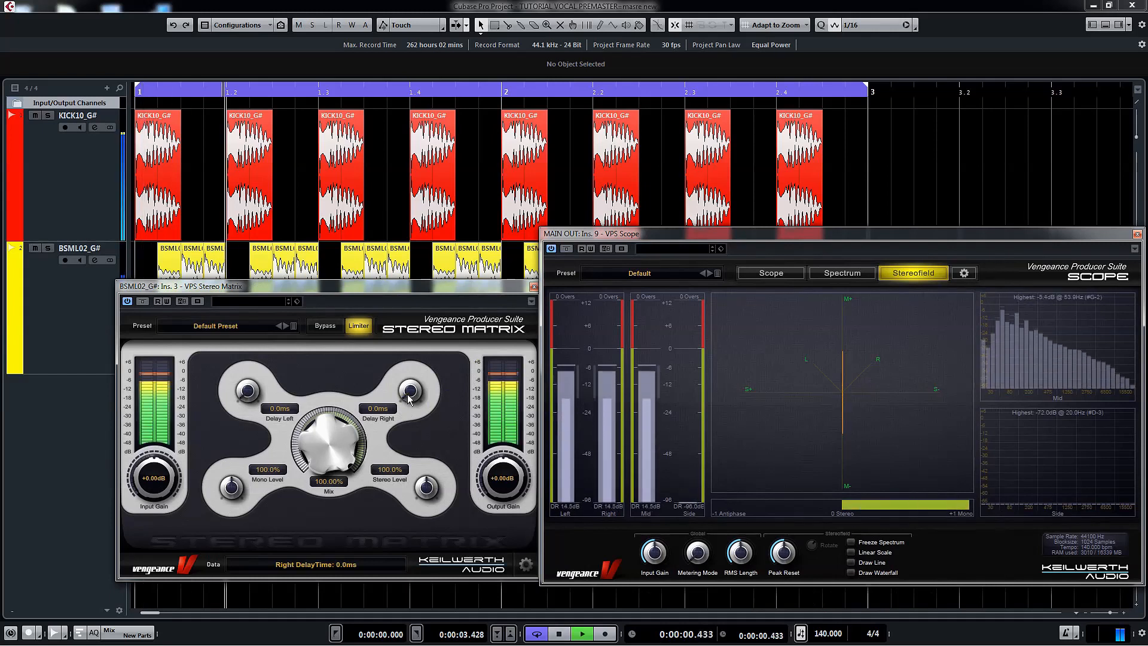
pyautogui.moveTo(409, 397); pyautogui.dragTo(411, 397)
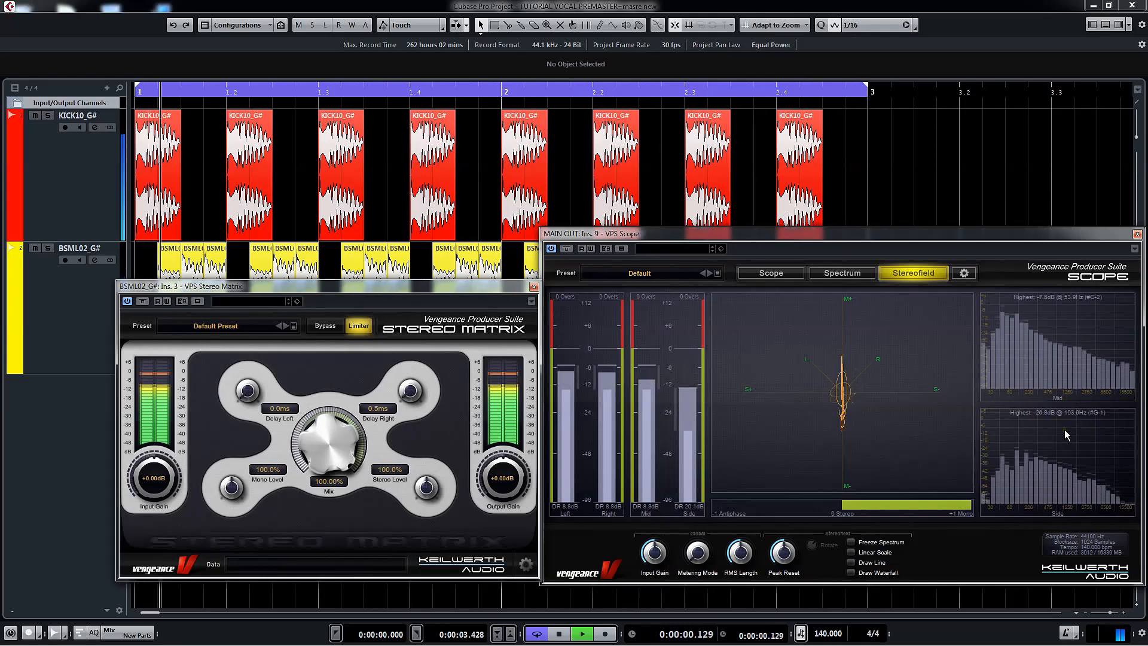
pyautogui.press('space')
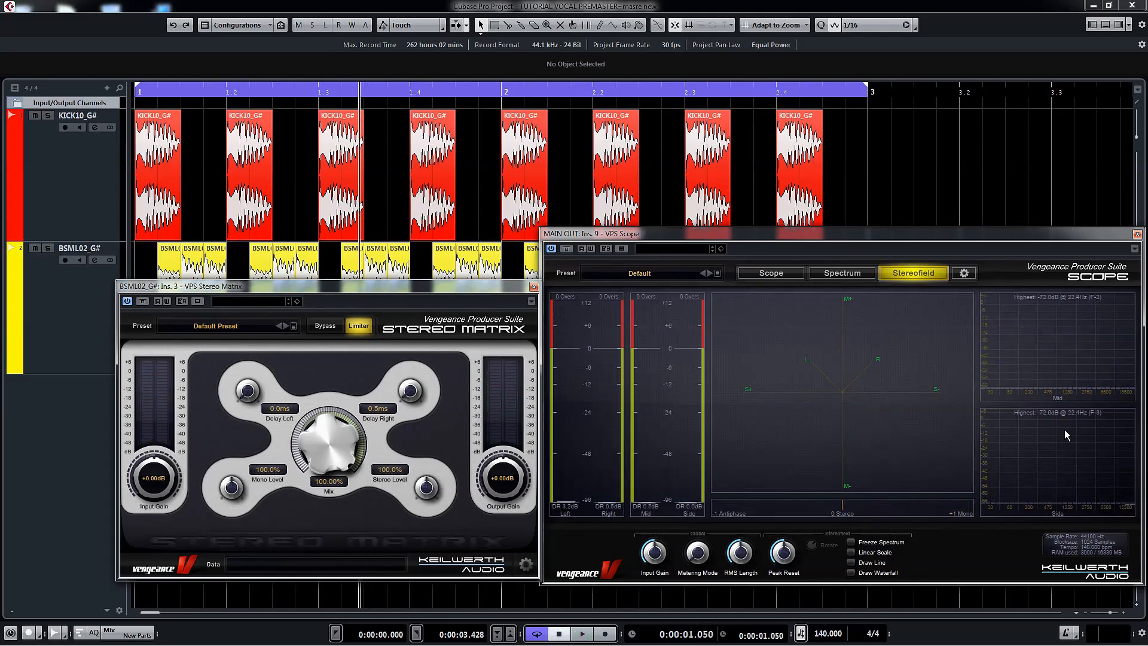
pyautogui.click(533, 288)
pyautogui.click(1137, 234)
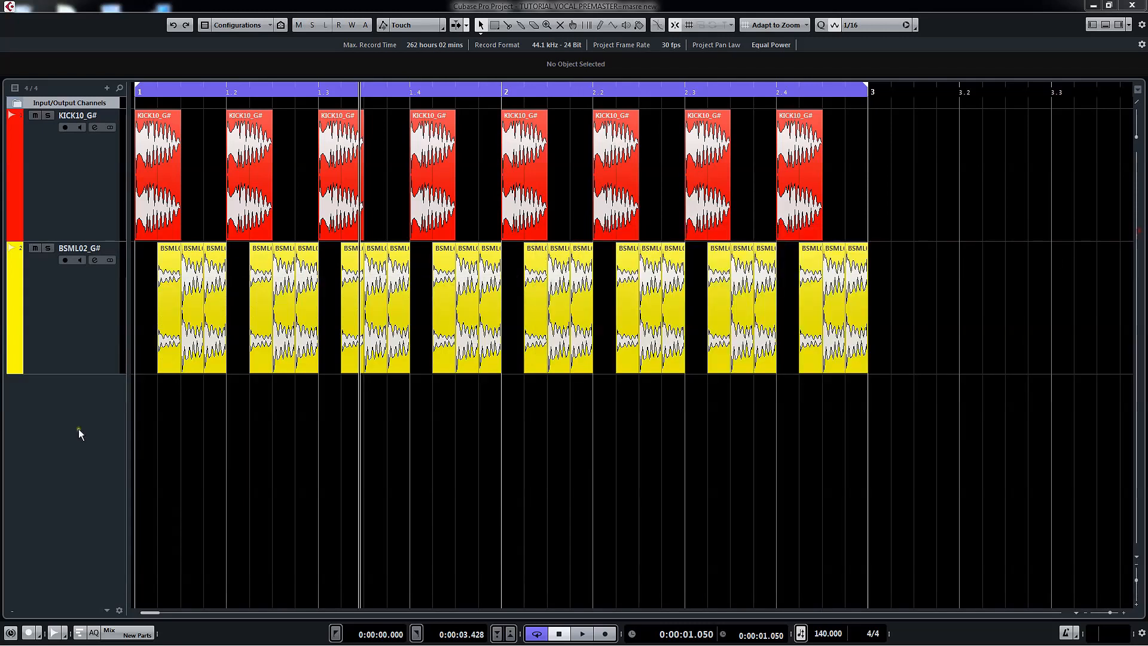
# Duplicate the BSML02_G# track and set the Mono Level in the duplicate channel's VPS Stereo Matrix to 0%
pyautogui.rightClick(77, 345)
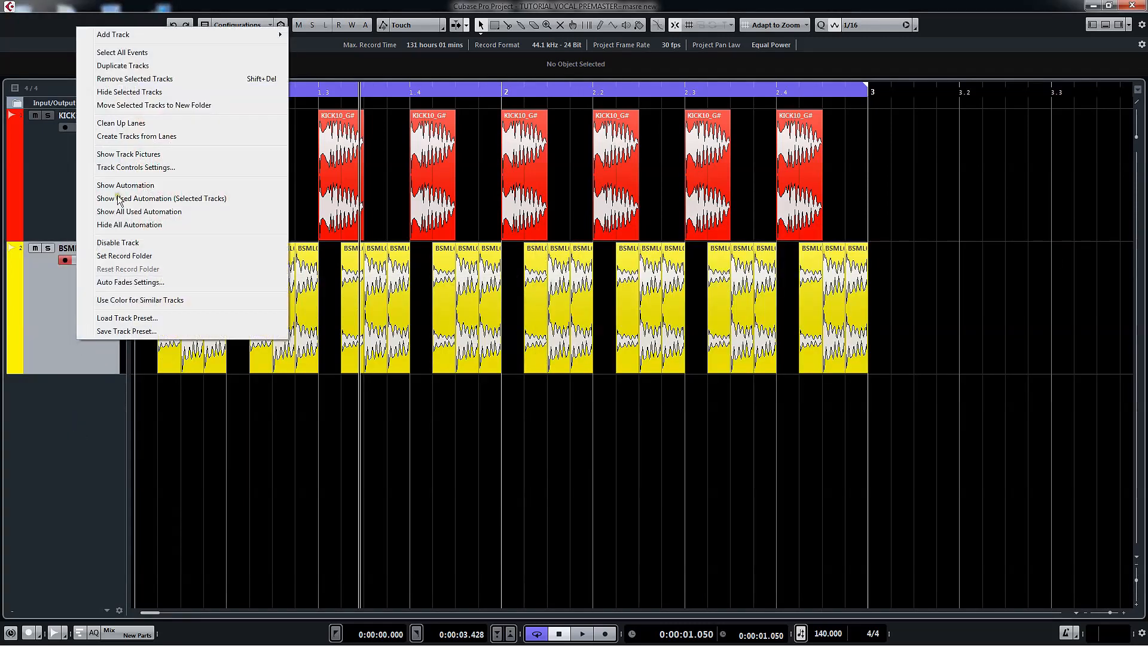
pyautogui.click(151, 66)
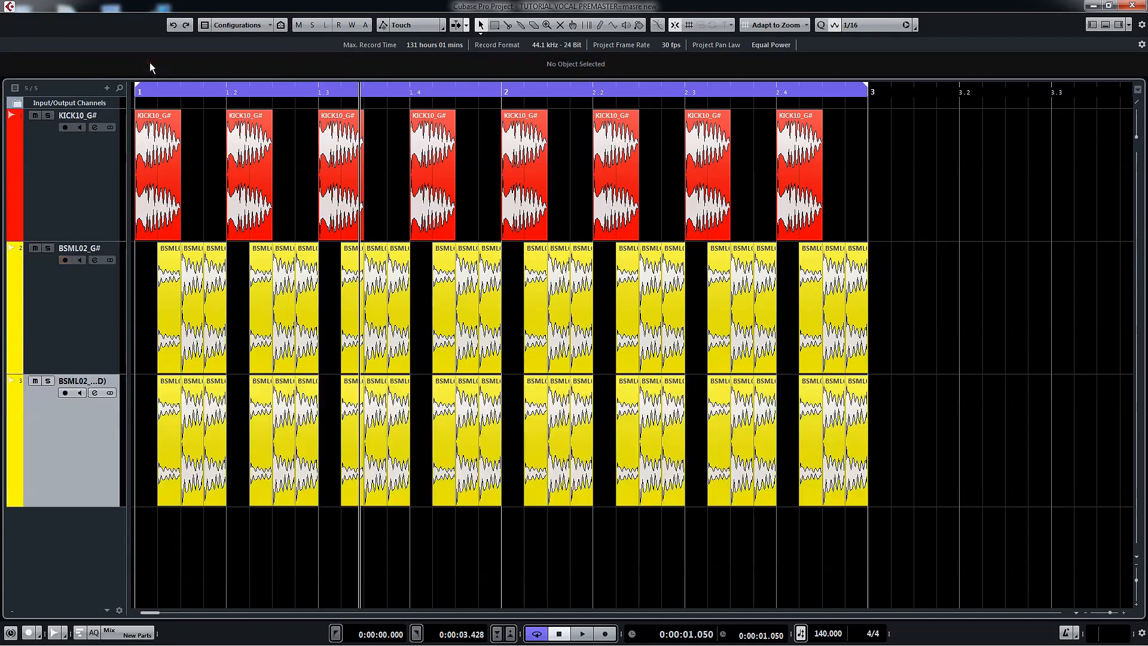
pyautogui.click(1105, 25)
pyautogui.click(13, 499)
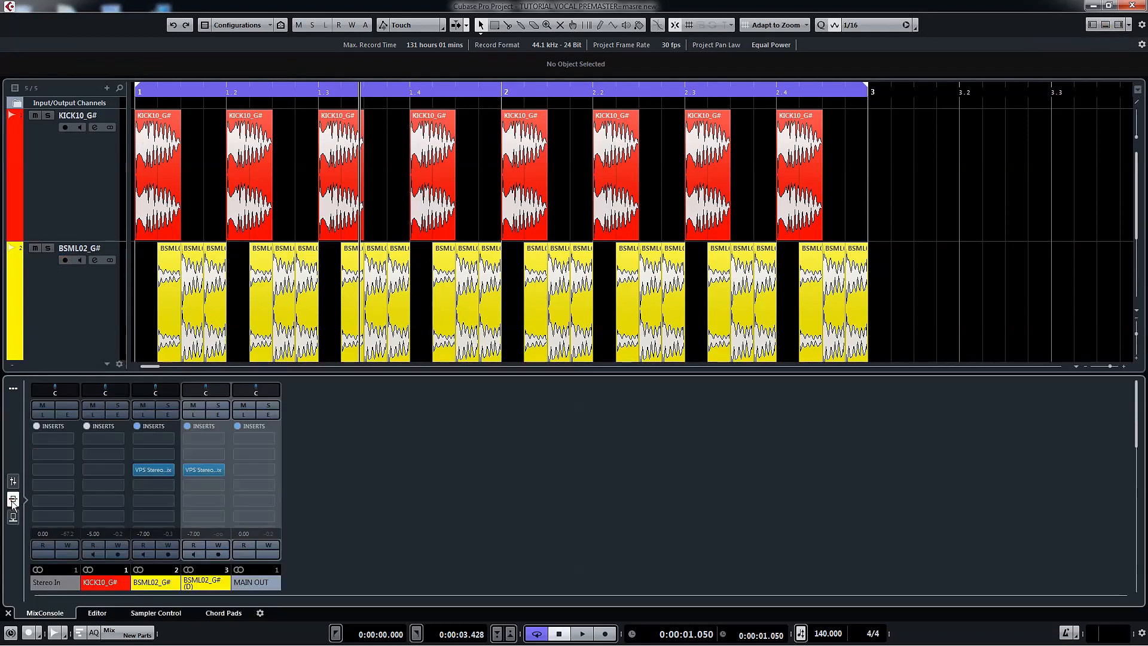
pyautogui.click(203, 470)
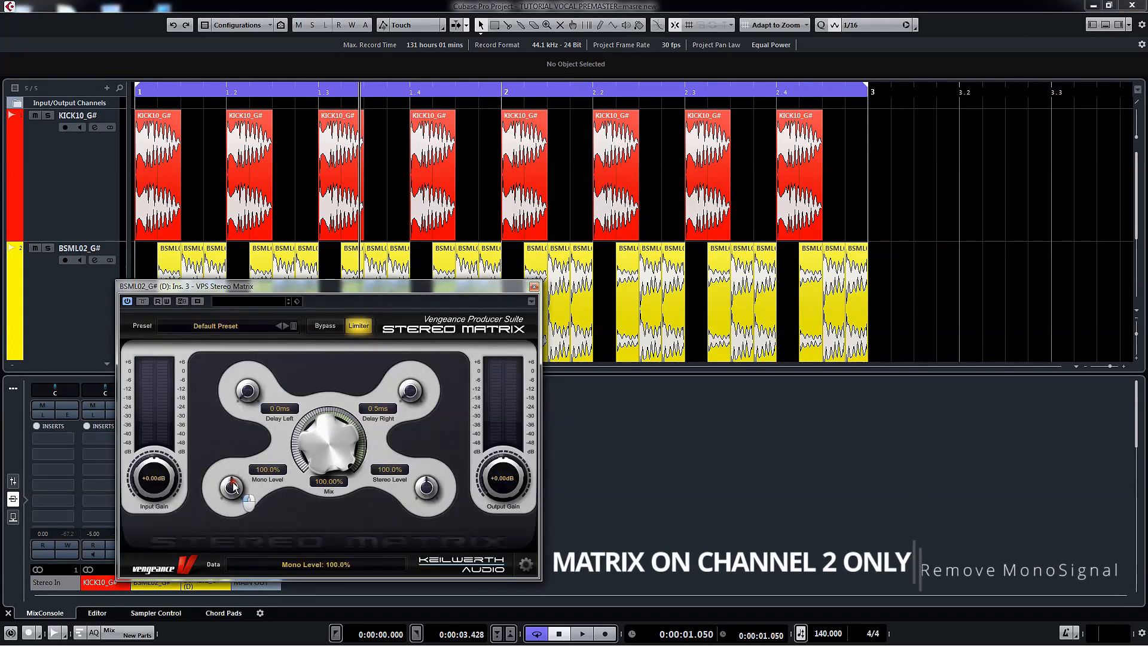
pyautogui.moveTo(231, 481); pyautogui.dragTo(263, 535)
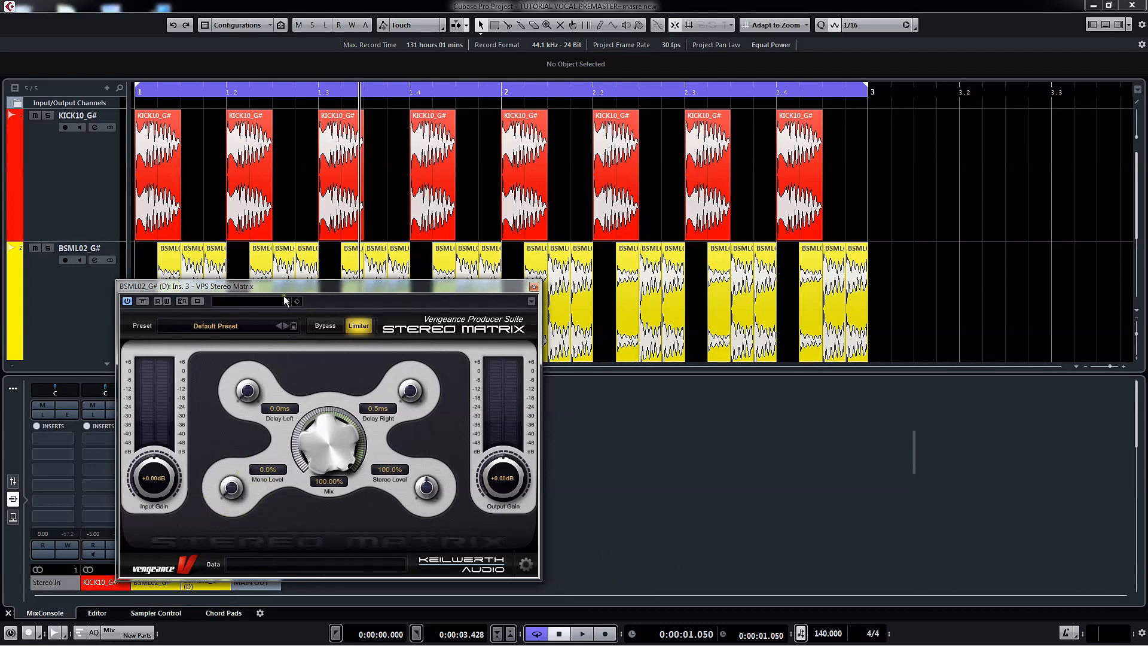
# Bypass the inserts on the original BSML02_G# channel and play the duplicate soloed to check its side signal in VPS Scope
pyautogui.moveTo(284, 286); pyautogui.dragTo(191, 55)
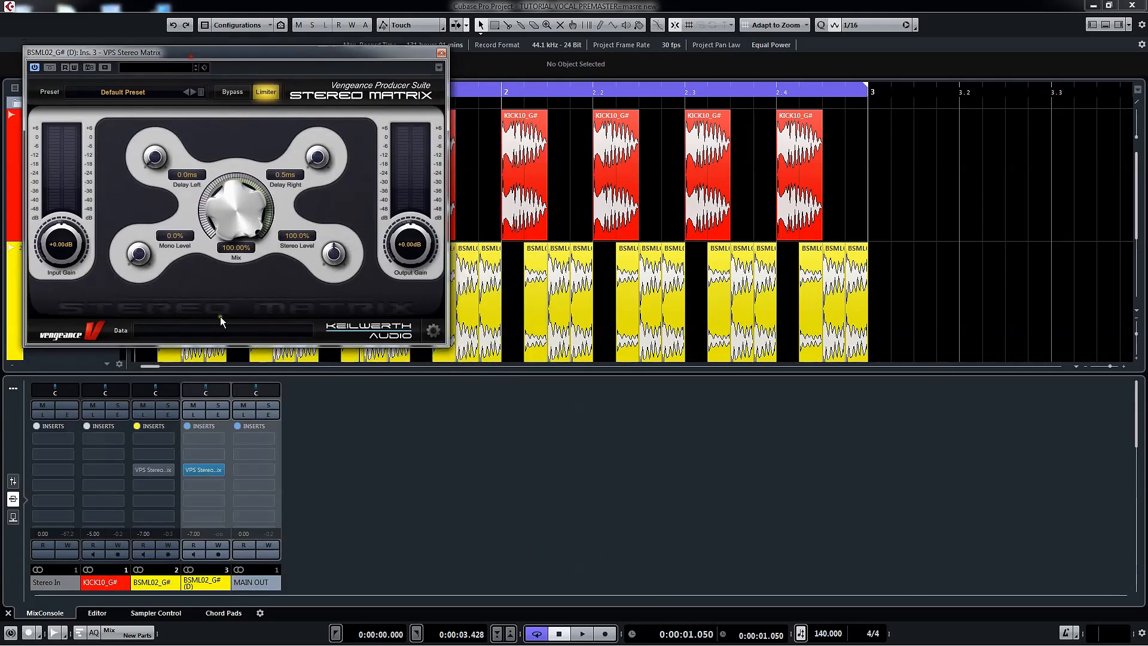
pyautogui.click(216, 406)
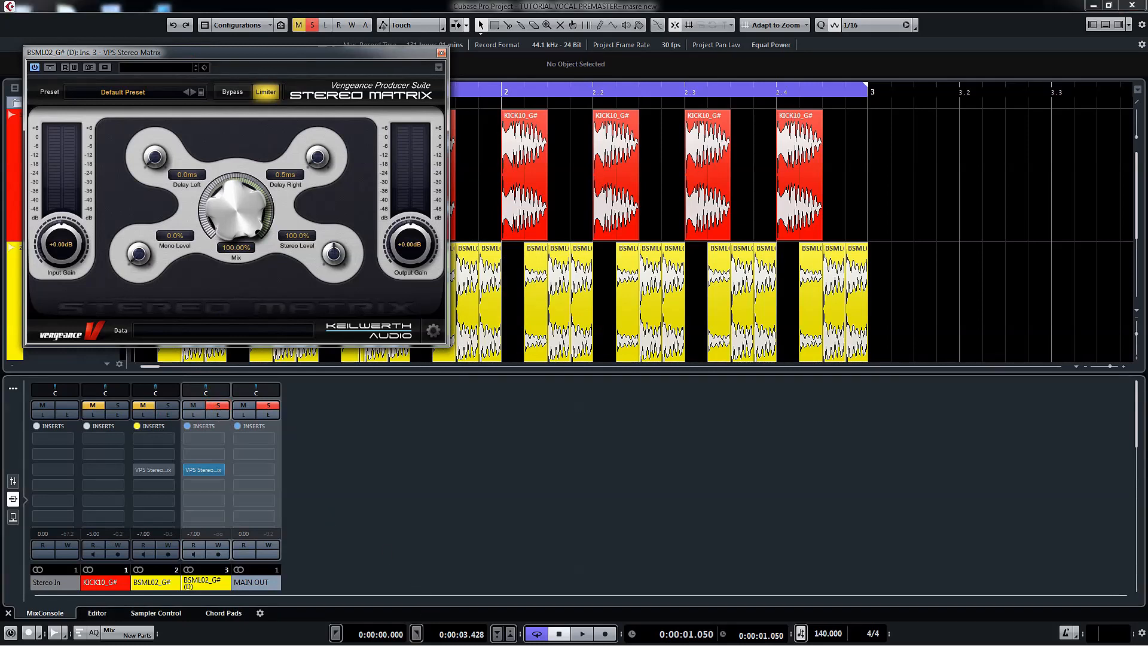
pyautogui.press('space')
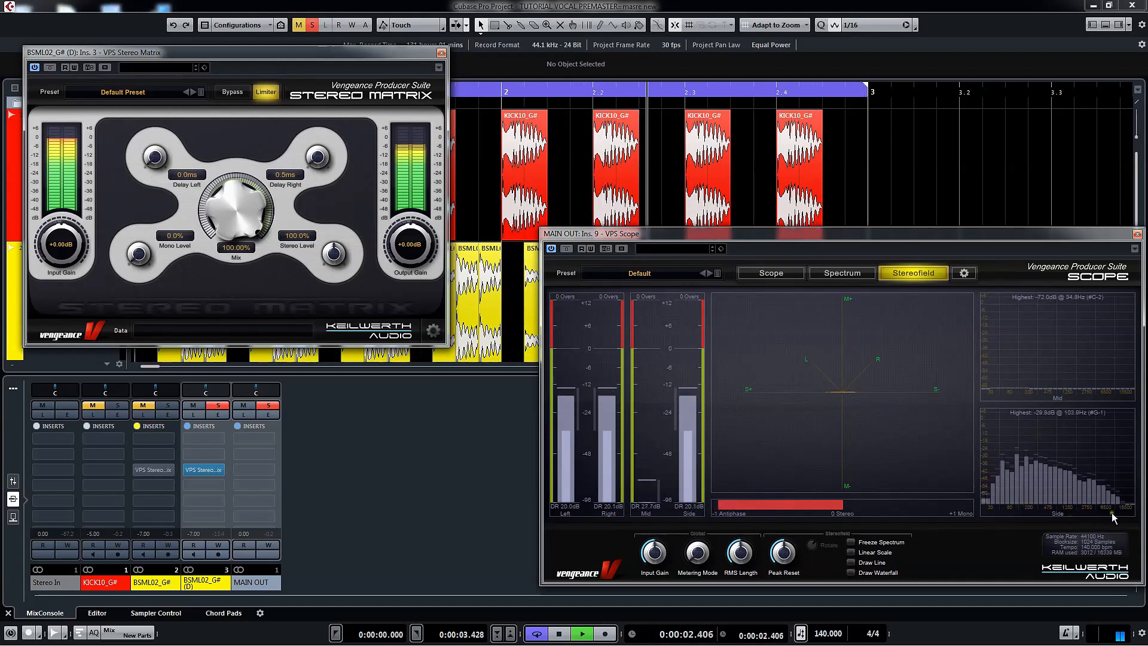
pyautogui.press('space')
# Insert FabFilter Pro-Q 3 below the Stereo Matrix on the duplicate bass channel and add a 12 dB/oct low cut at about 82 Hz
pyautogui.click(203, 484)
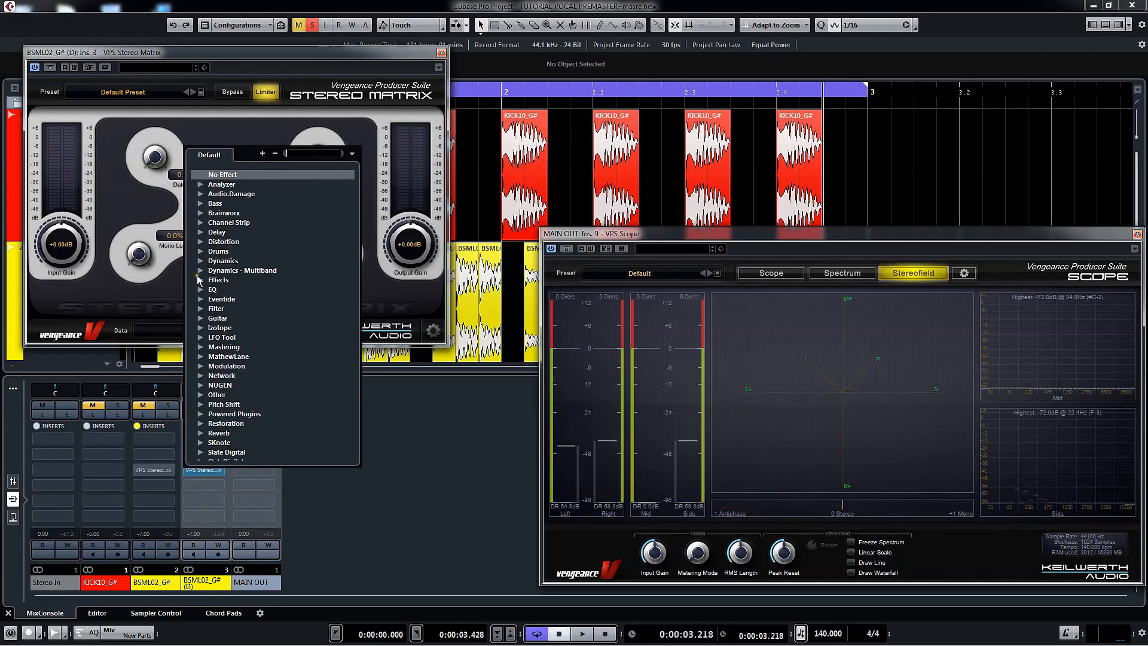
pyautogui.click(212, 289)
pyautogui.click(203, 487)
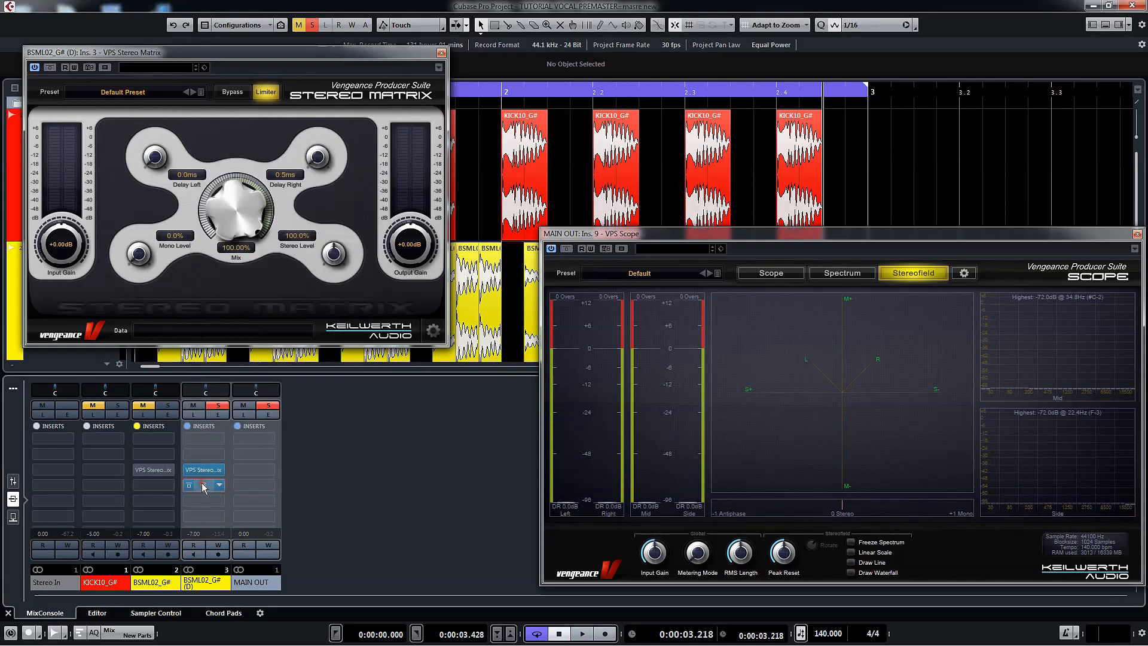
pyautogui.moveTo(531, 125); pyautogui.dragTo(314, 139)
pyautogui.moveTo(254, 284); pyautogui.dragTo(163, 330)
pyautogui.rightClick(163, 331)
pyautogui.click(207, 384)
pyautogui.click(303, 410)
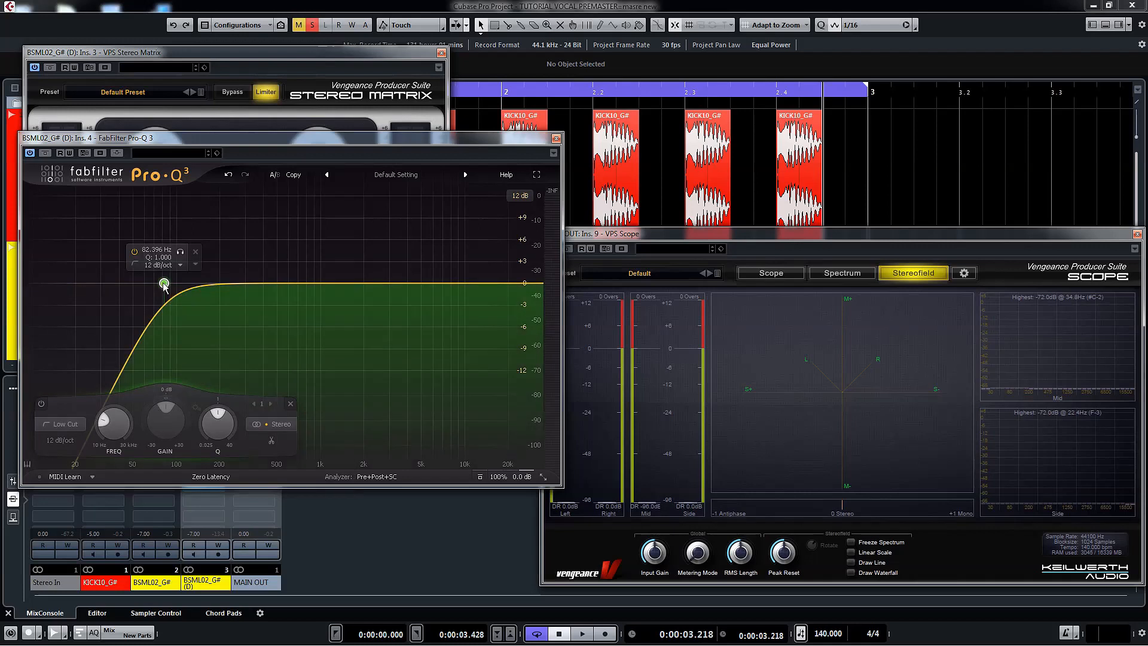
# Move the low cut to about 200 Hz and play the loop to check the filtered side signal in VPS Scope
pyautogui.moveTo(164, 282); pyautogui.dragTo(225, 283)
pyautogui.press('space')
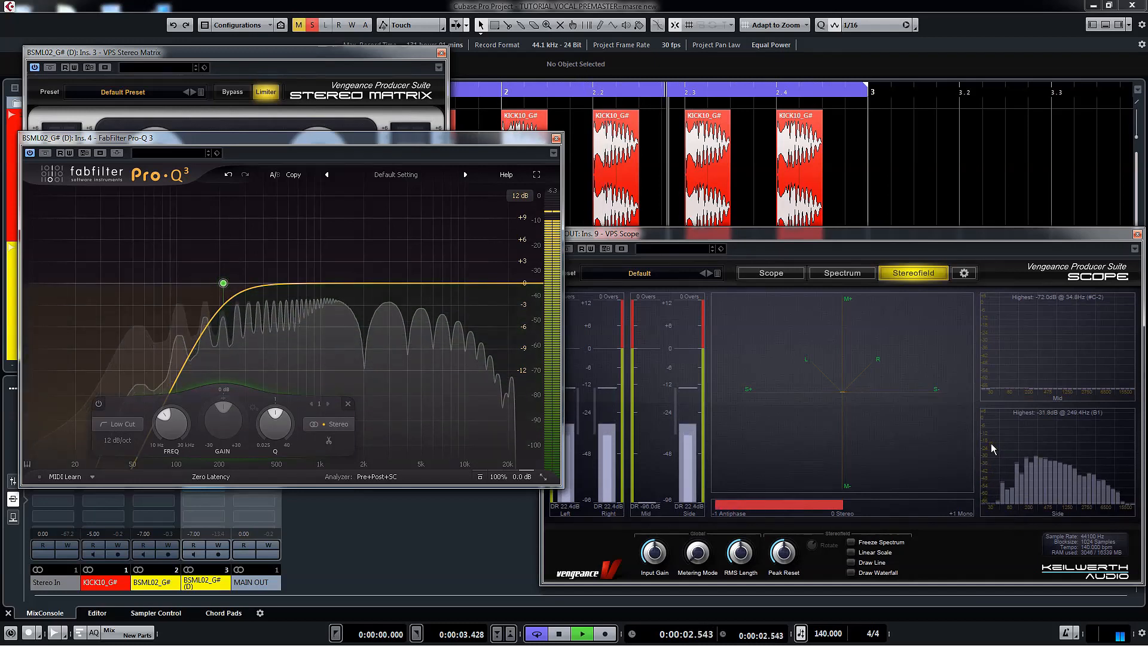
pyautogui.press('space')
# Close the Pro-Q 3, Stereo Matrix and Scope windows, hide the MixConsole and unsolo the duplicate bass track
pyautogui.click(556, 138)
pyautogui.click(442, 54)
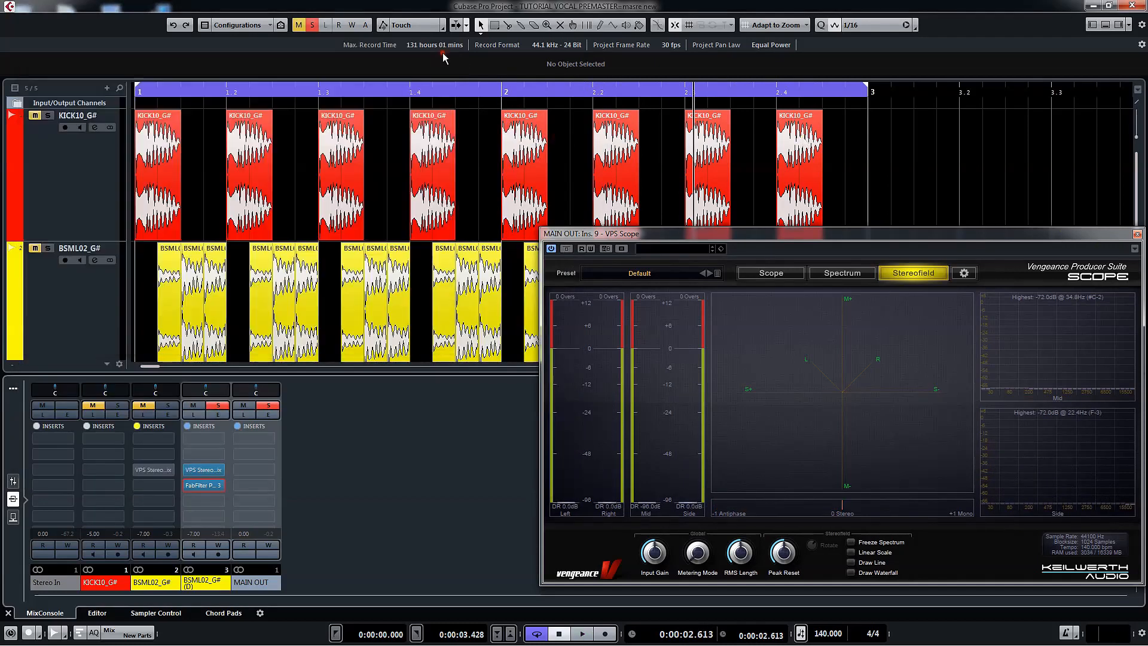
pyautogui.click(1124, 235)
pyautogui.click(1105, 25)
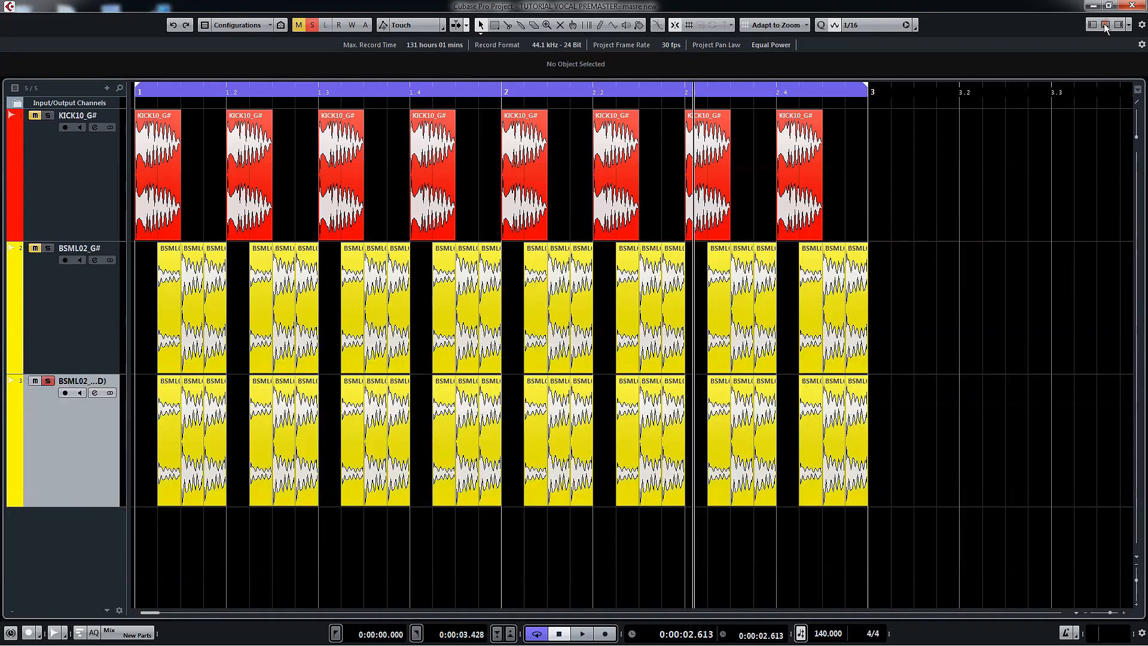
pyautogui.click(47, 380)
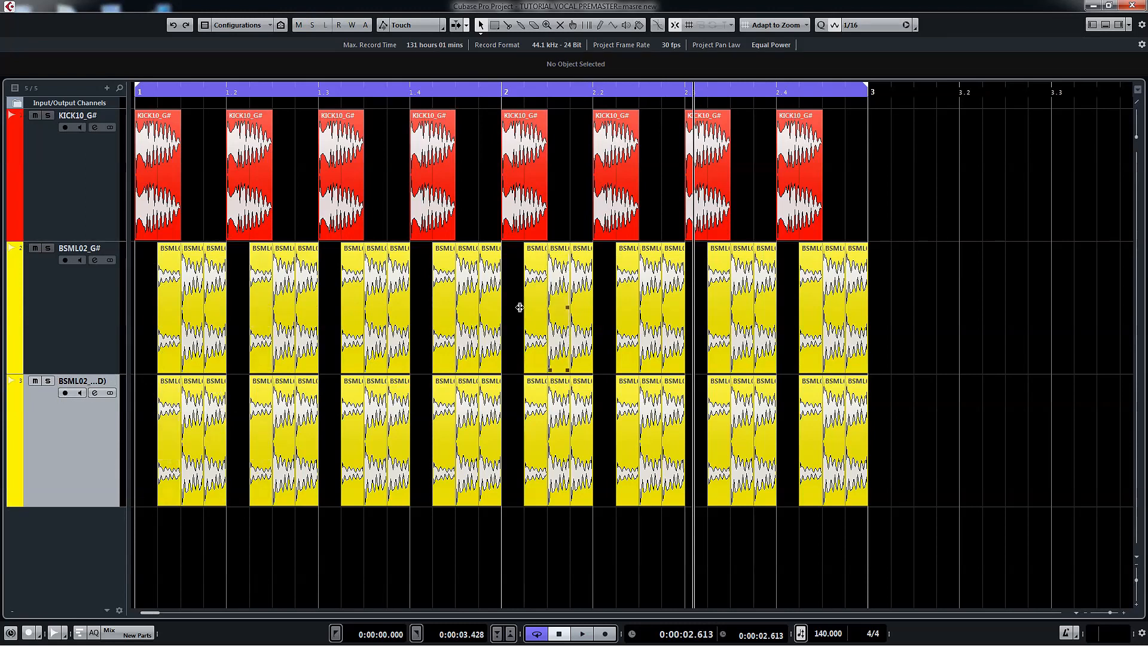
# Pull the duplicate bass channel's fader fully down and raise it partway during playback of the loop with VPS Scope shown
pyautogui.click(1106, 24)
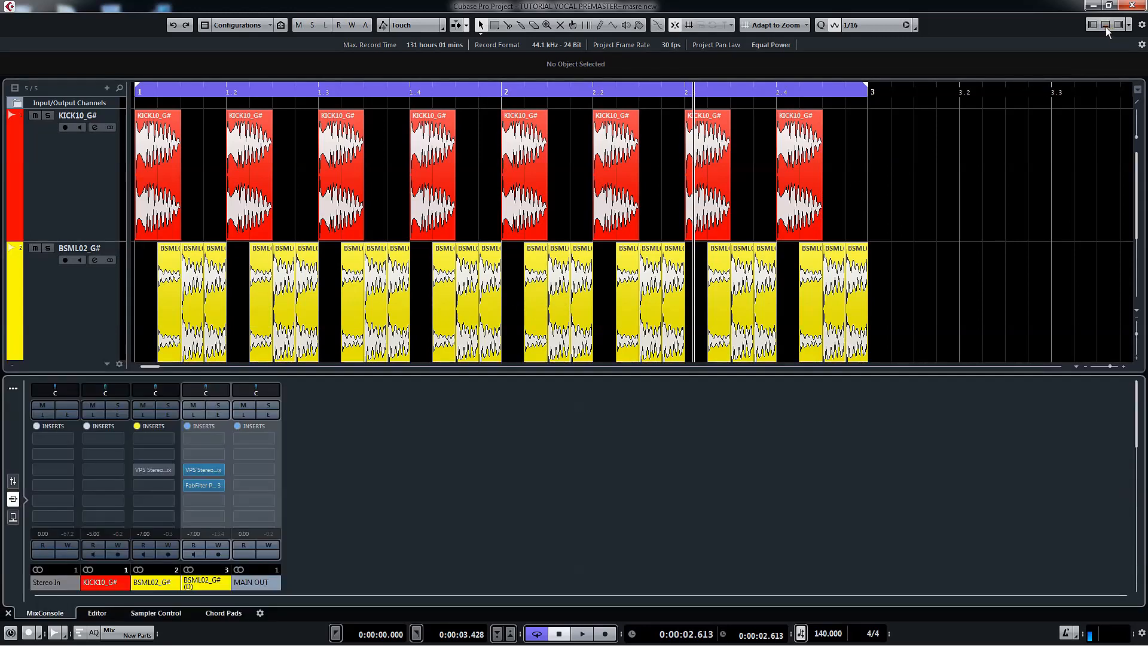
pyautogui.click(14, 481)
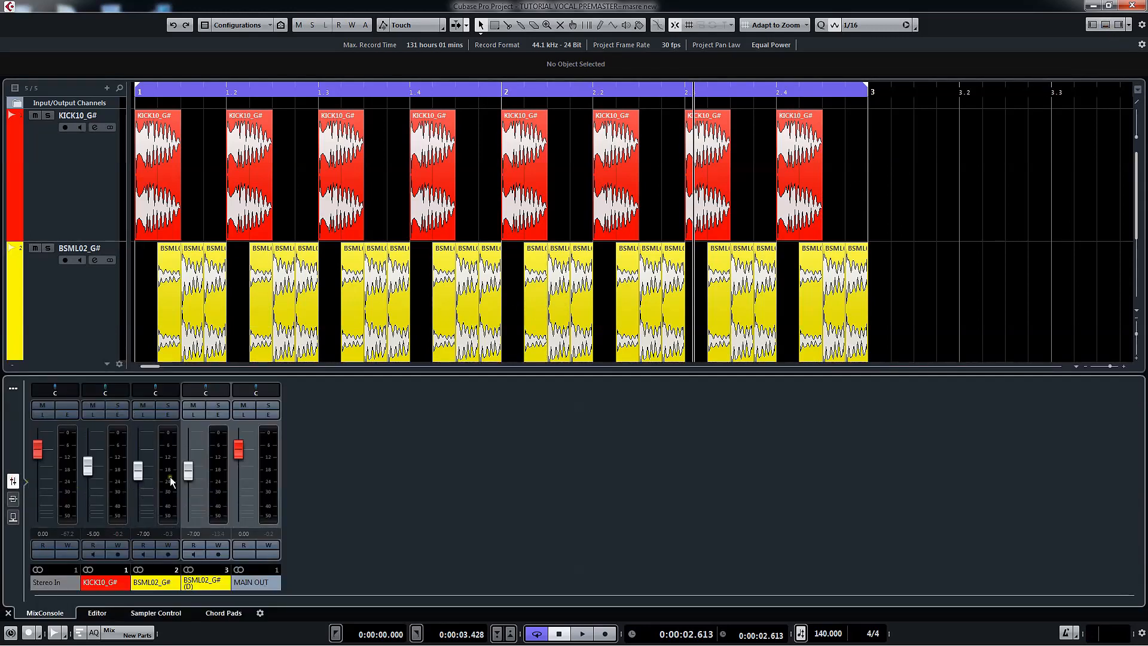
pyautogui.moveTo(188, 471); pyautogui.dragTo(192, 545)
pyautogui.press('space')
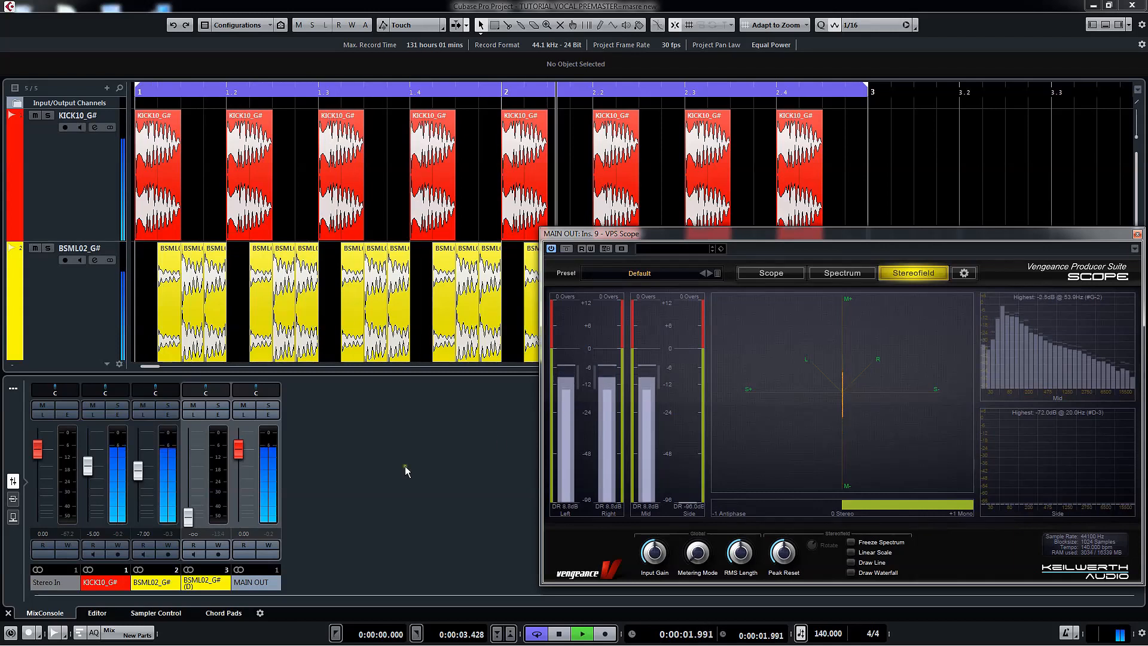
pyautogui.moveTo(188, 519); pyautogui.dragTo(182, 489)
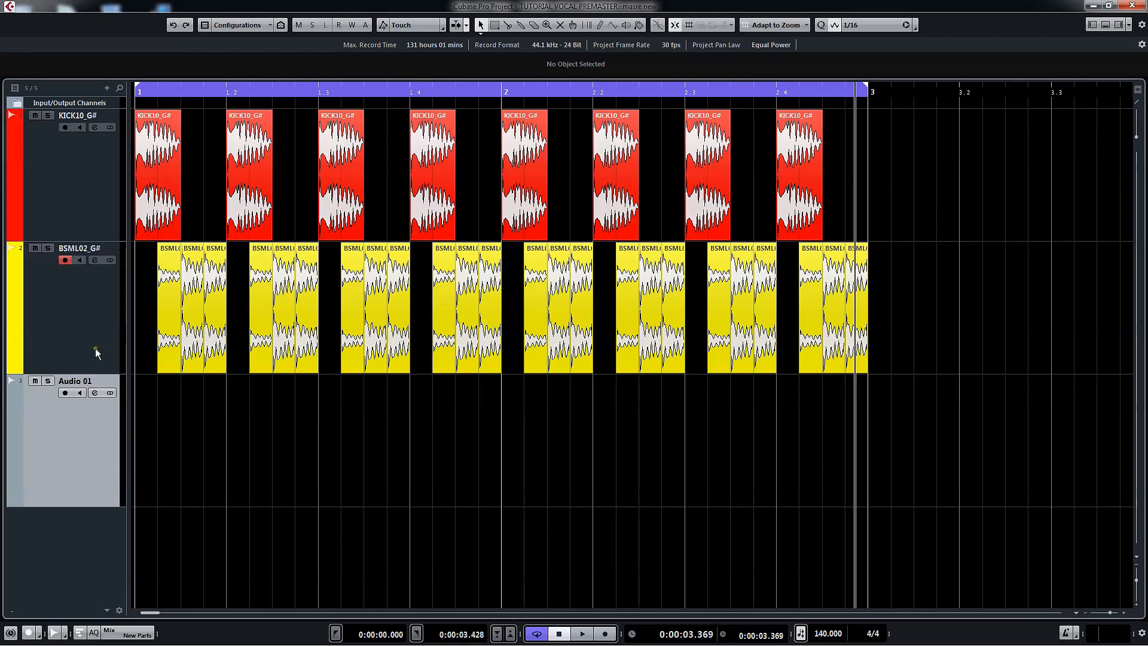
# Rename the Audio 01 track as side and place the BSML05_G# sample from BASS 05 MONO LAYER under the first bass note
pyautogui.doubleClick(88, 382)
pyautogui.write('side')
pyautogui.press('Return')
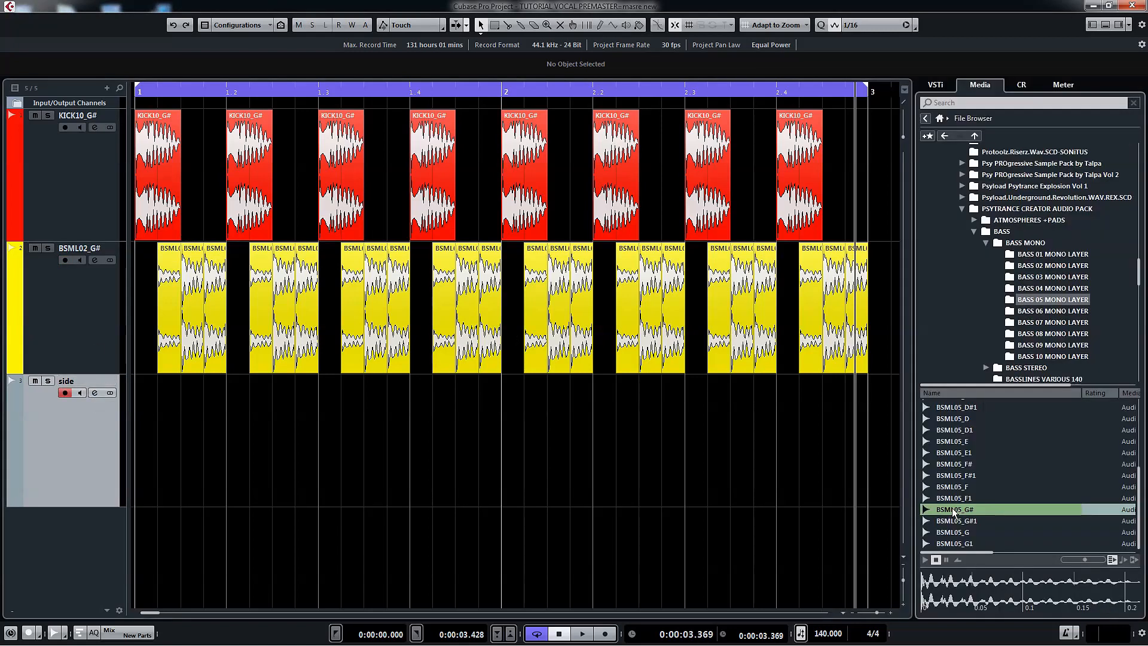
pyautogui.moveTo(951, 509); pyautogui.dragTo(169, 405)
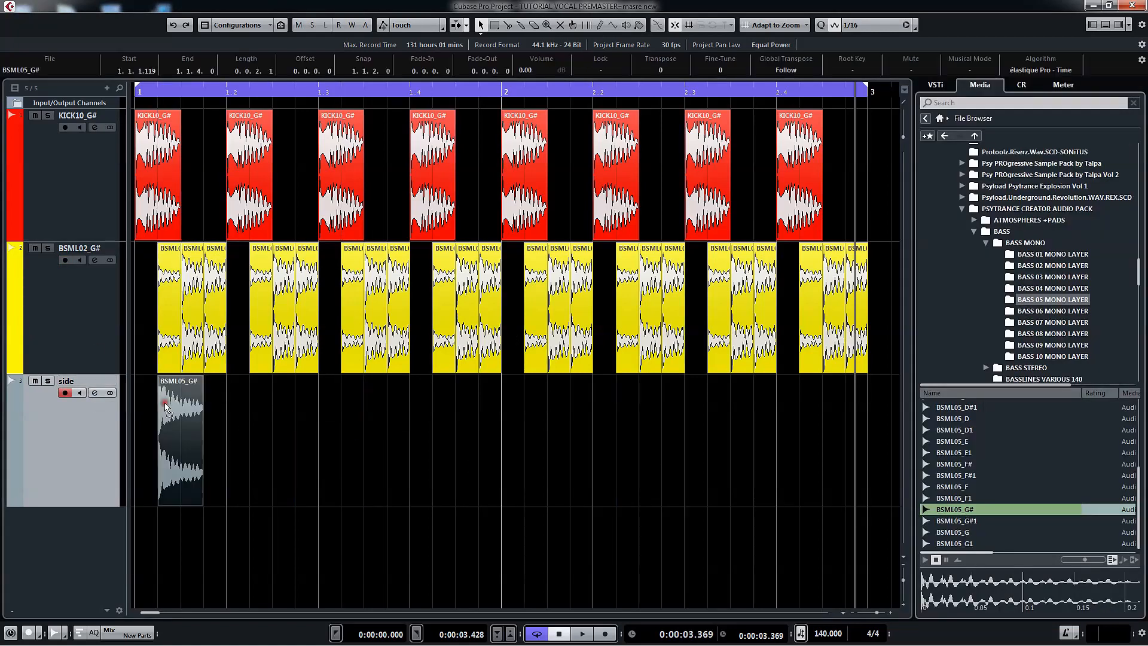
# Arrange BSML05_G# as three consecutive notes on the side track, set the first note's volume to -9 dB and lower the third note's volume
pyautogui.moveTo(190, 427); pyautogui.dragTo(171, 459)
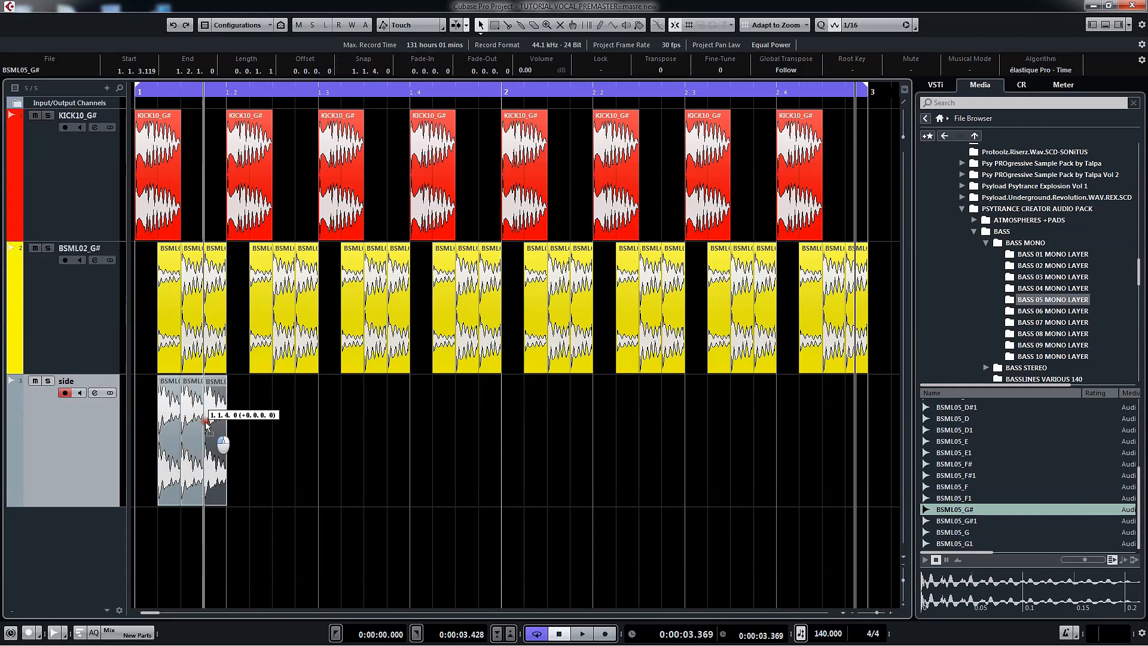
pyautogui.click(171, 400)
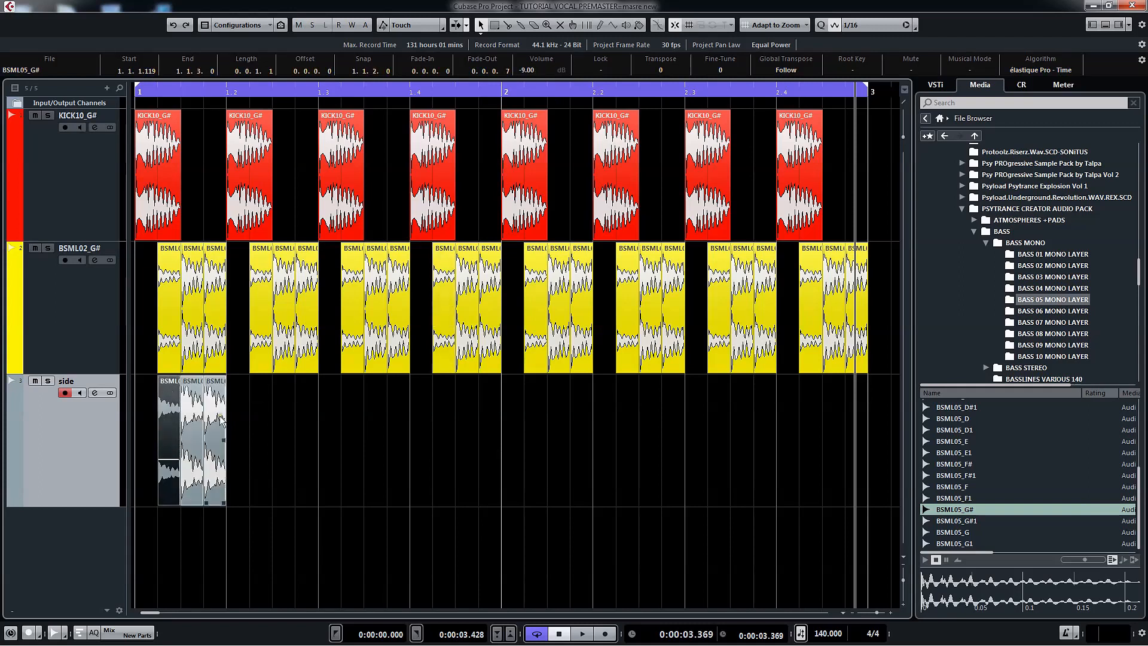
pyautogui.moveTo(215, 381); pyautogui.dragTo(215, 390)
# Copy the three-note group along the side track to fill every beat of bars 1 and 2
pyautogui.moveTo(242, 526); pyautogui.dragTo(171, 419)
pyautogui.moveTo(170, 410); pyautogui.dragTo(261, 411)
pyautogui.moveTo(335, 526); pyautogui.dragTo(174, 418)
pyautogui.moveTo(188, 413); pyautogui.dragTo(371, 413)
pyautogui.moveTo(517, 526); pyautogui.dragTo(167, 419)
pyautogui.moveTo(175, 418); pyautogui.dragTo(495, 422)
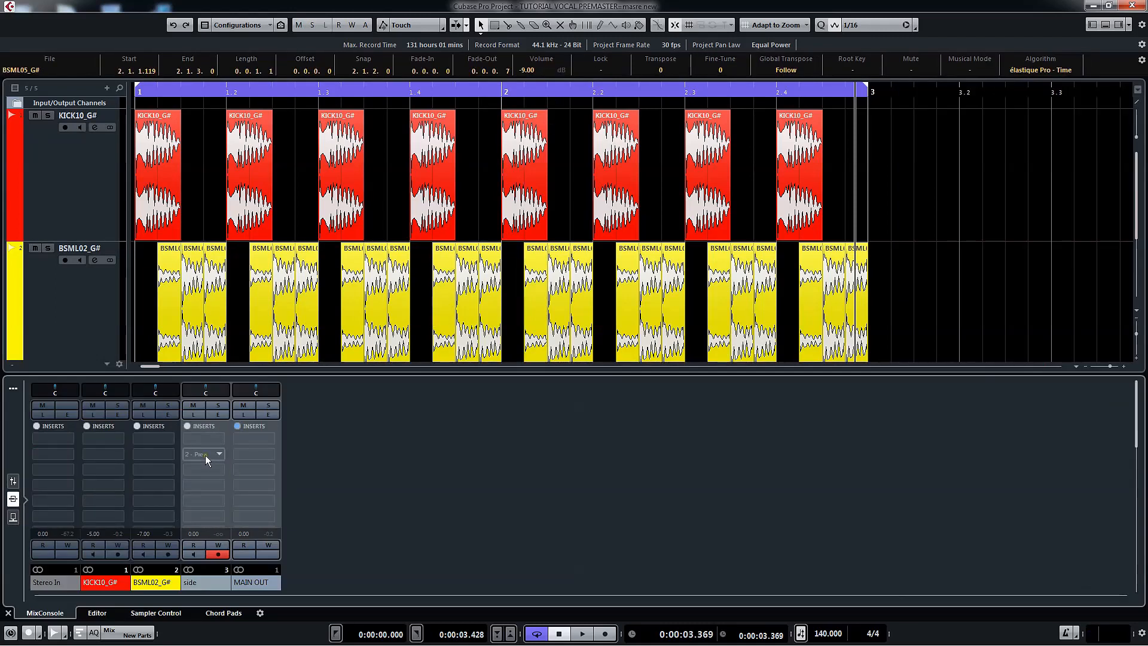
# Insert VPS Stereo Matrix in slot 2 of the side channel with a right delay of 0.5 ms and a Mono Level of 0%
pyautogui.click(205, 455)
pyautogui.scroll(-2, 206, 546)
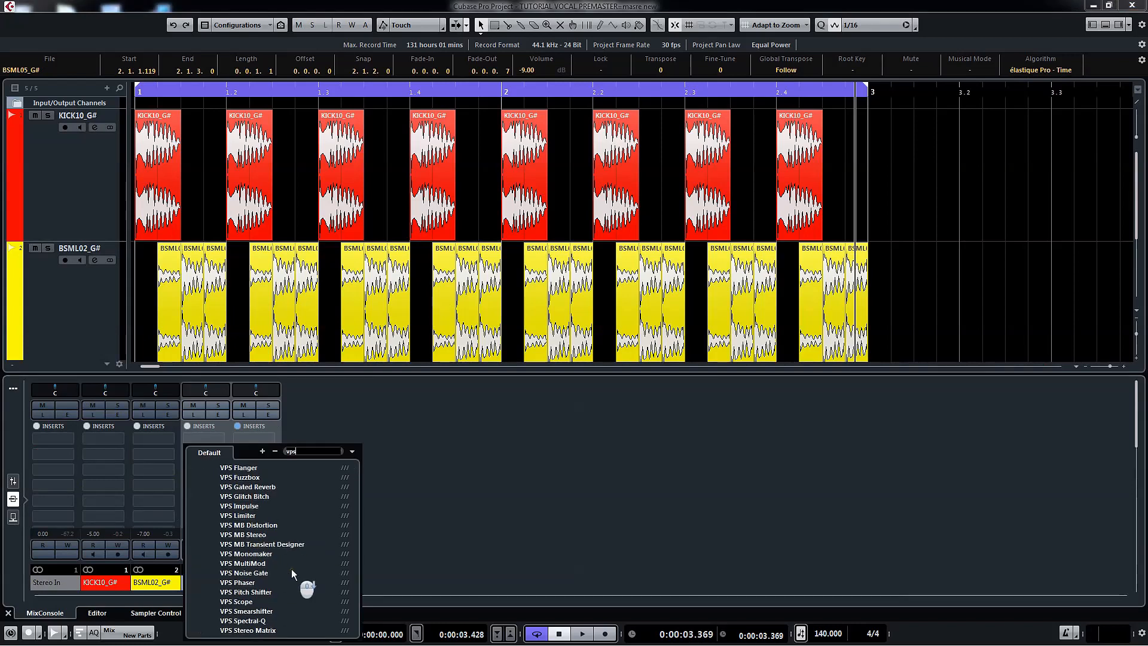
pyautogui.click(263, 630)
pyautogui.doubleClick(205, 456)
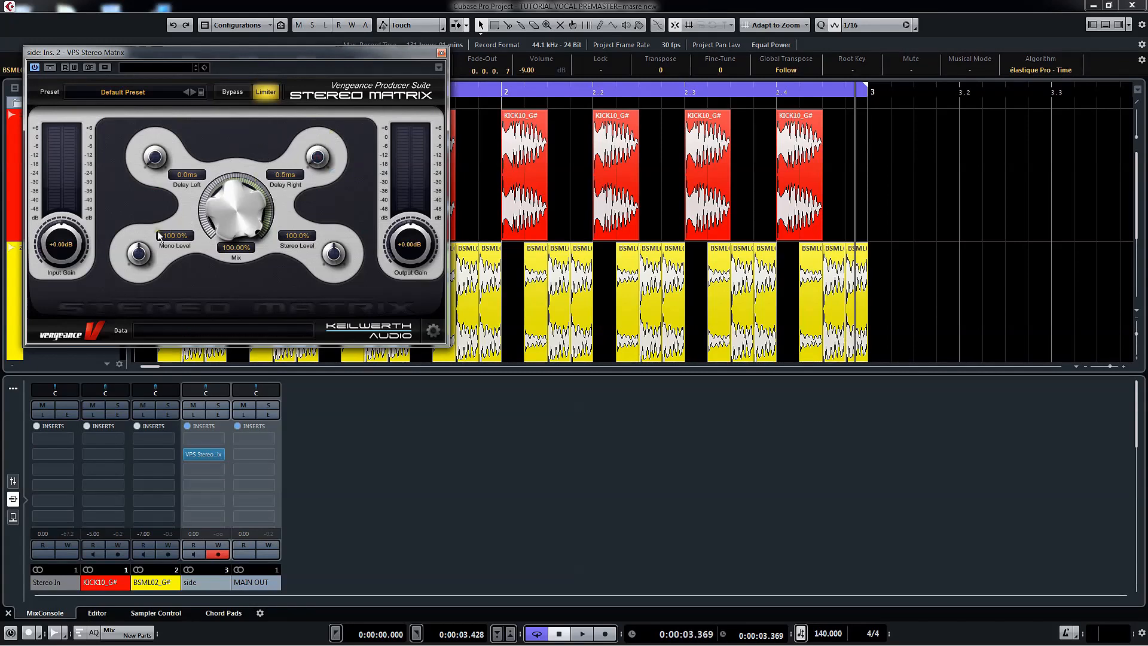
pyautogui.moveTo(138, 251)
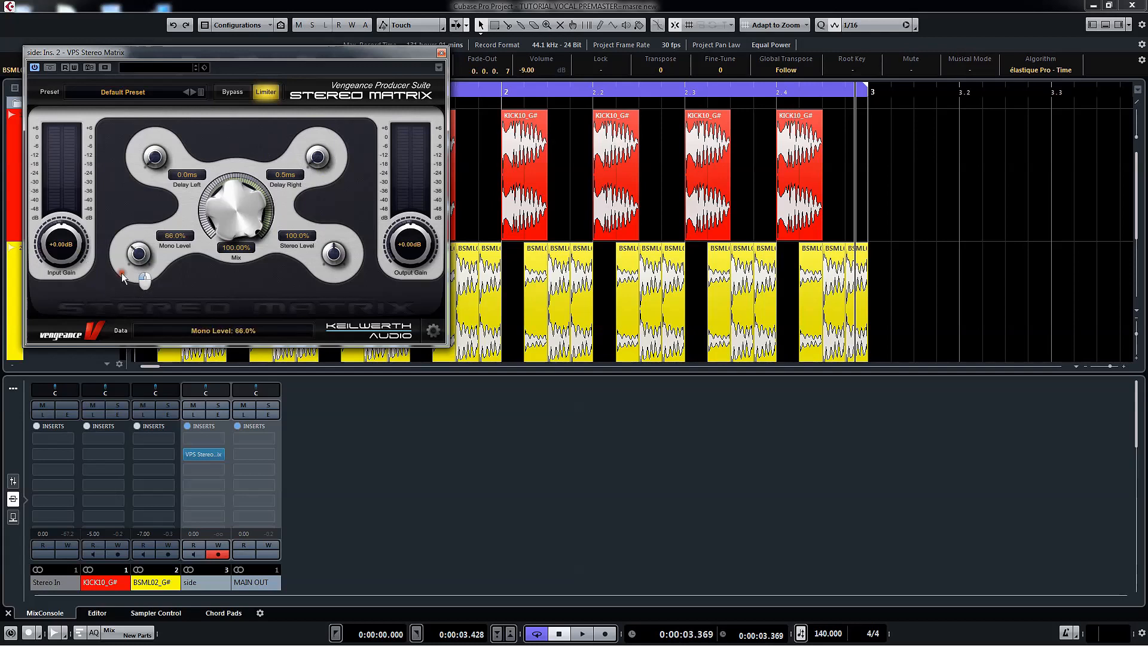
# Insert FabFilter Pro-Q 3 in slot 3 of the side channel and add a Low Cut band in the low frequencies
pyautogui.click(213, 467)
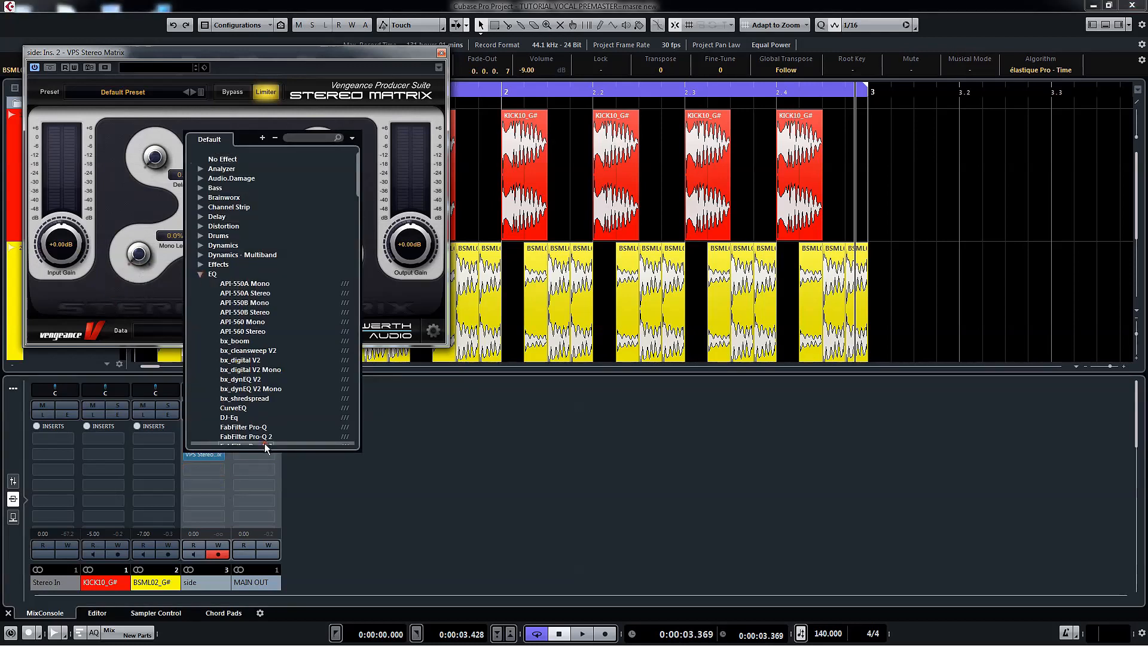
pyautogui.click(264, 443)
pyautogui.moveTo(293, 284); pyautogui.dragTo(191, 314)
pyautogui.rightClick(191, 313)
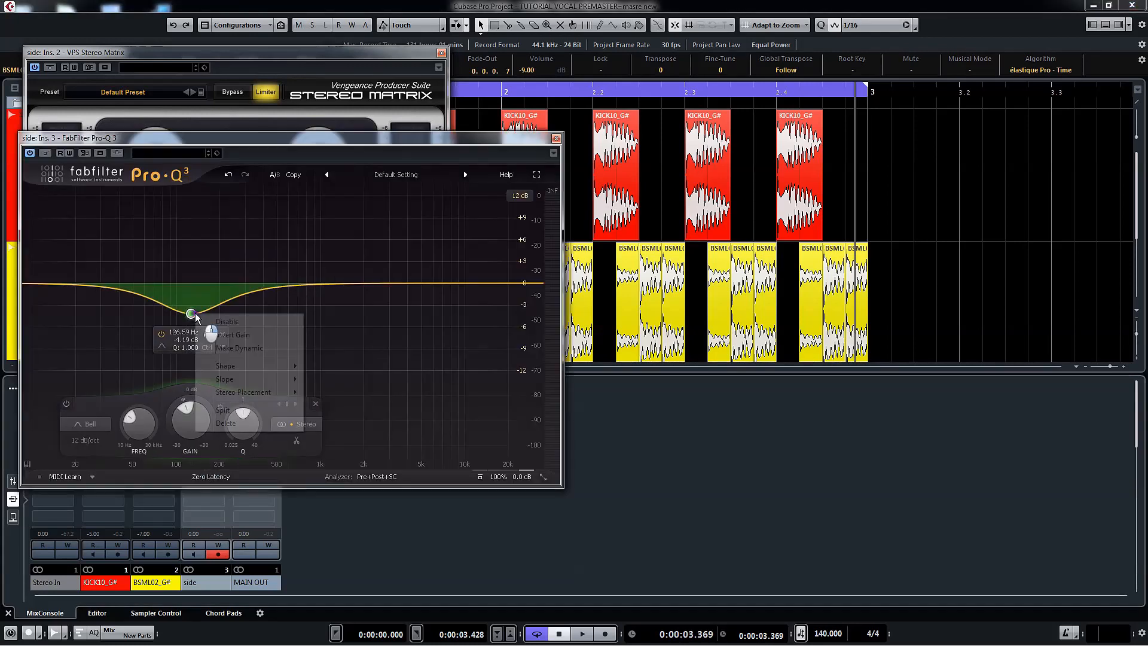
pyautogui.moveTo(263, 365)
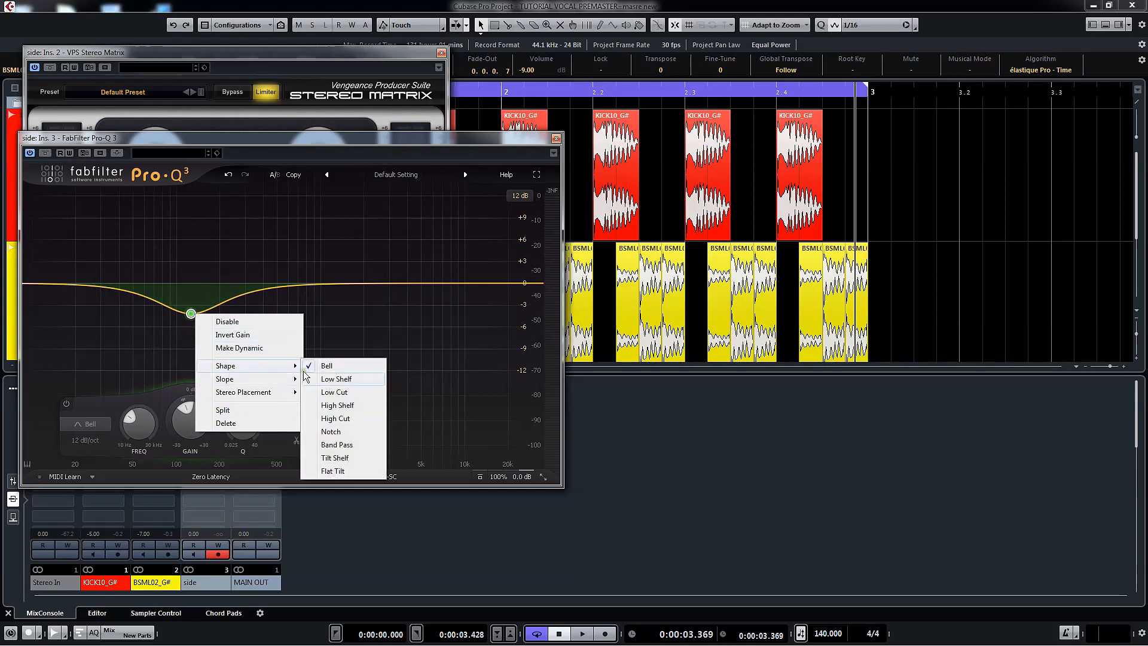
pyautogui.click(334, 391)
pyautogui.scroll(4, 139, 423)
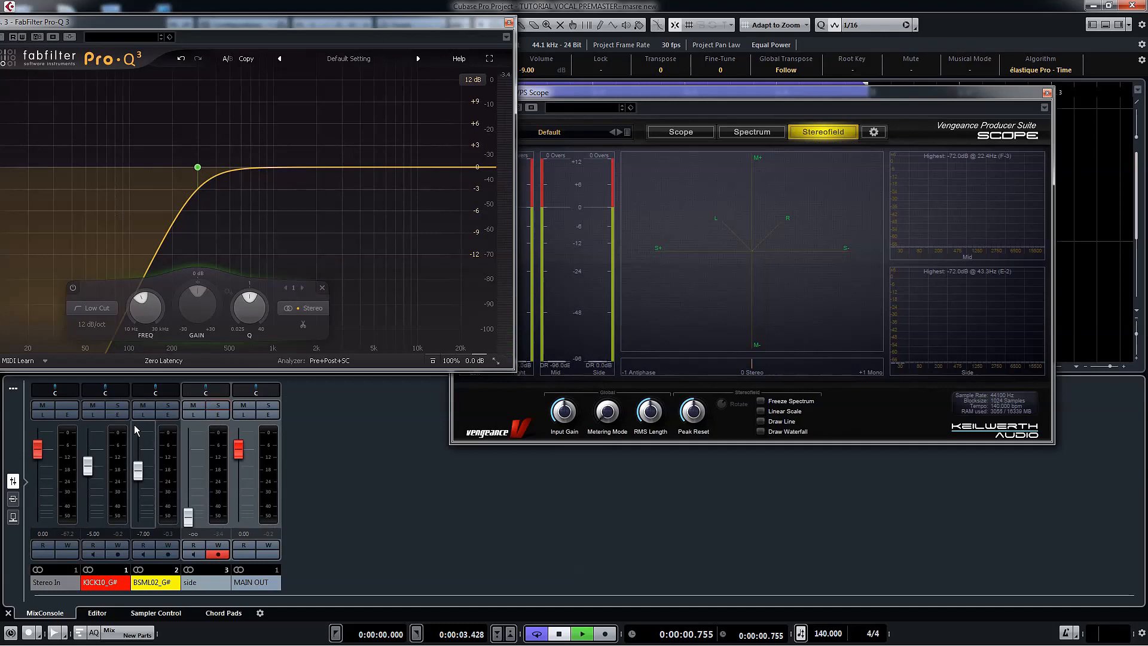
# Play the loop and set the side channel's level to -14 dB under the kick and mono bass
pyautogui.press('space')
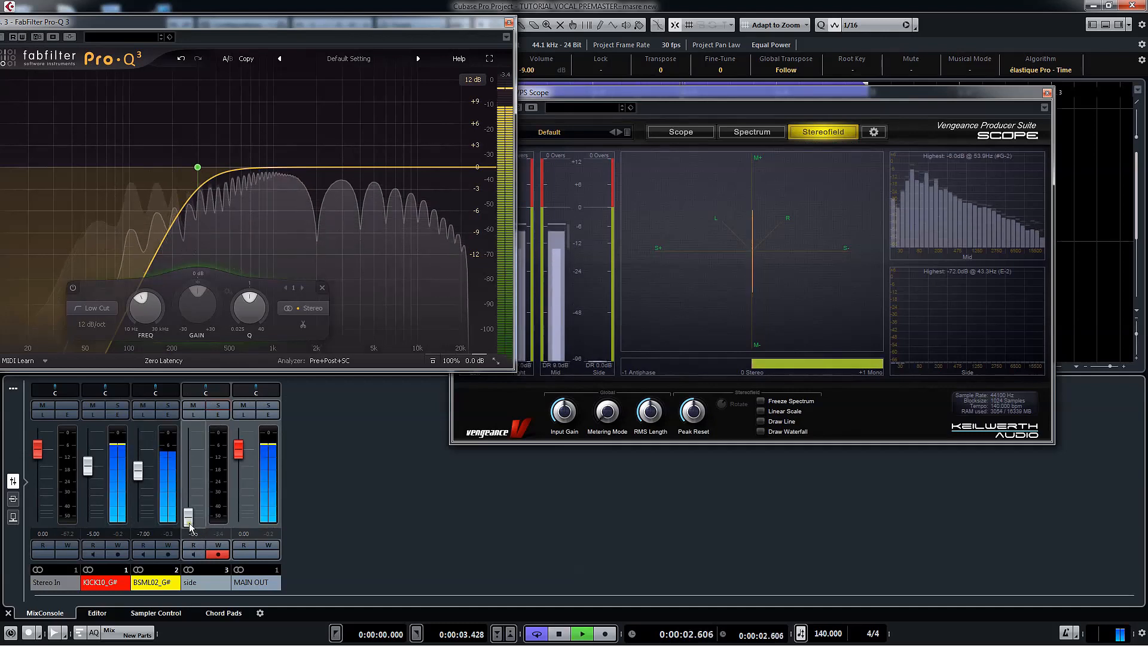
pyautogui.moveTo(189, 524); pyautogui.dragTo(193, 494)
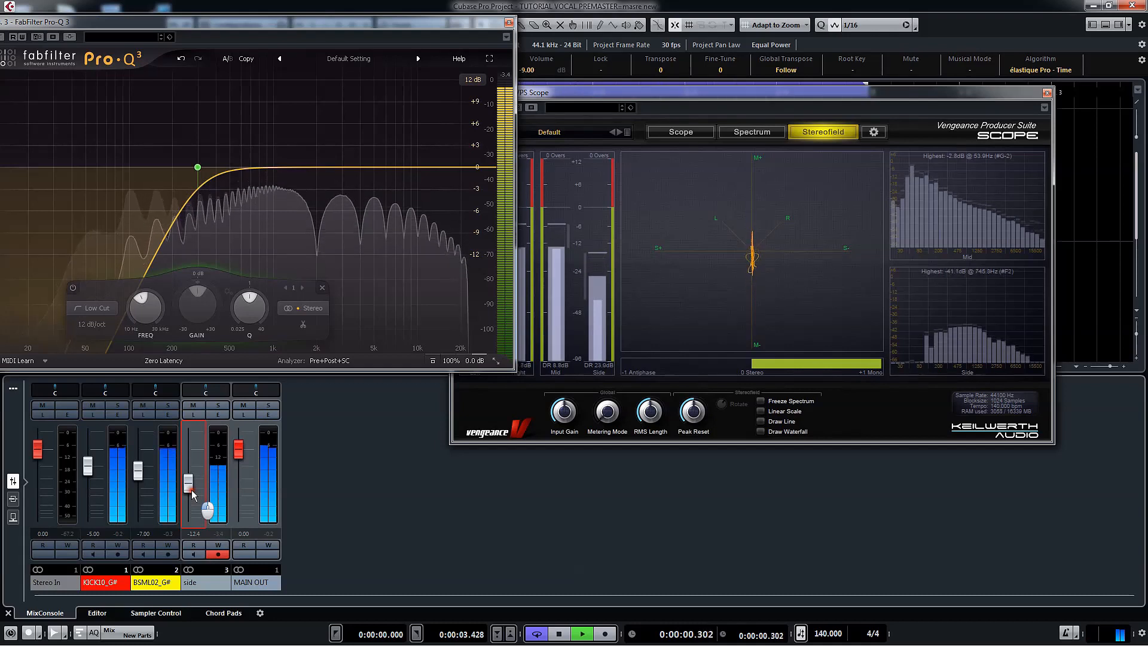
pyautogui.moveTo(192, 492); pyautogui.dragTo(194, 496)
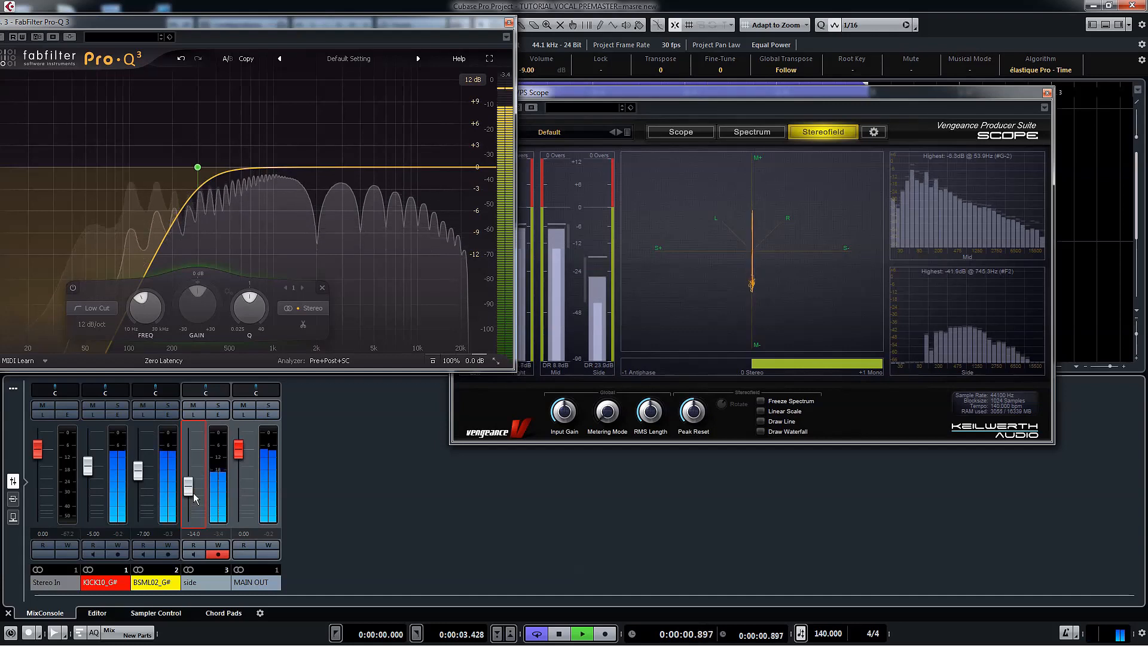
pyautogui.press('space')
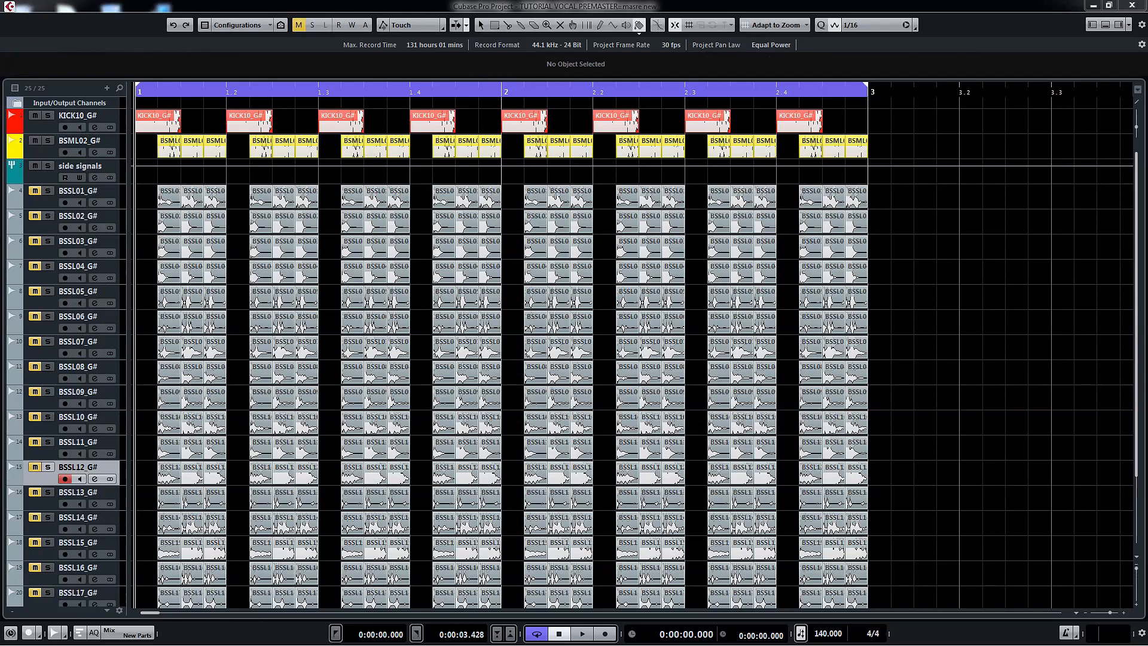
# Examine the BASS MONO and BASS STEREO layer folders of the PSYTRANCE CREATOR AUDIO PACK
pyautogui.click(1120, 28)
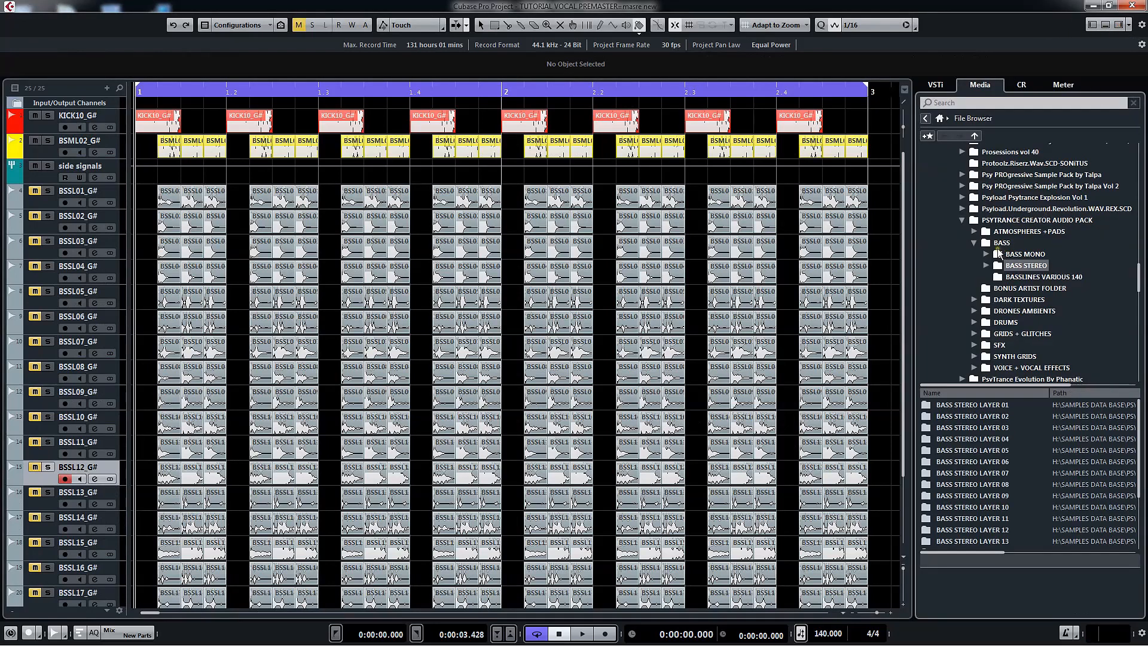
pyautogui.click(987, 254)
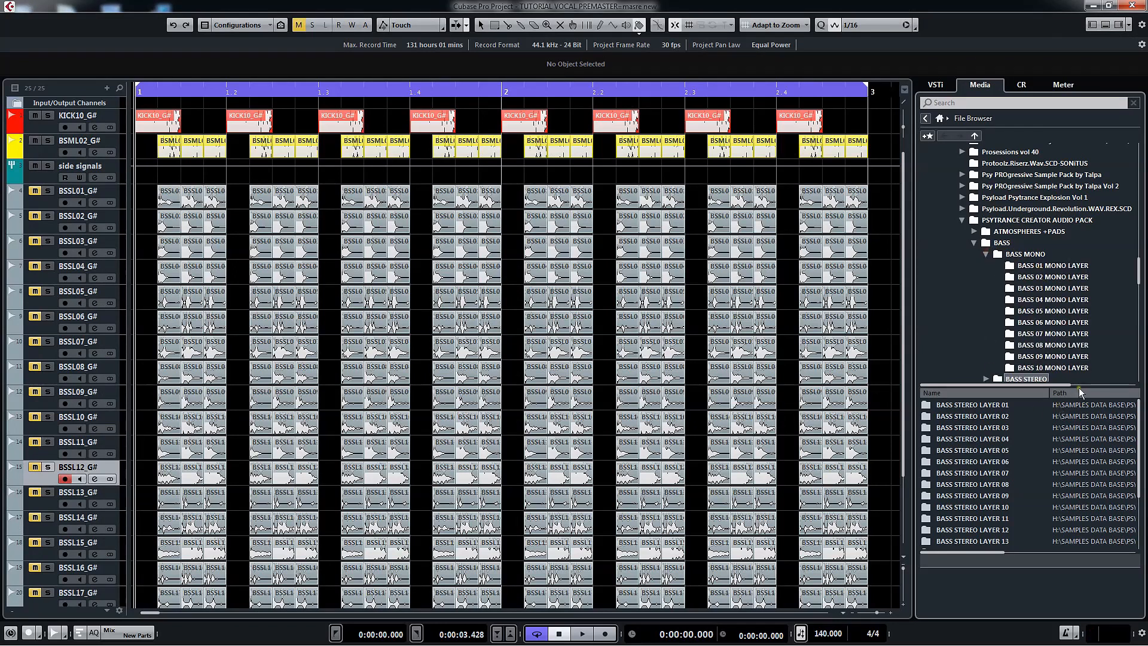
pyautogui.click(985, 379)
pyautogui.scroll(-6, 1060, 345)
pyautogui.scroll(-2, 1059, 345)
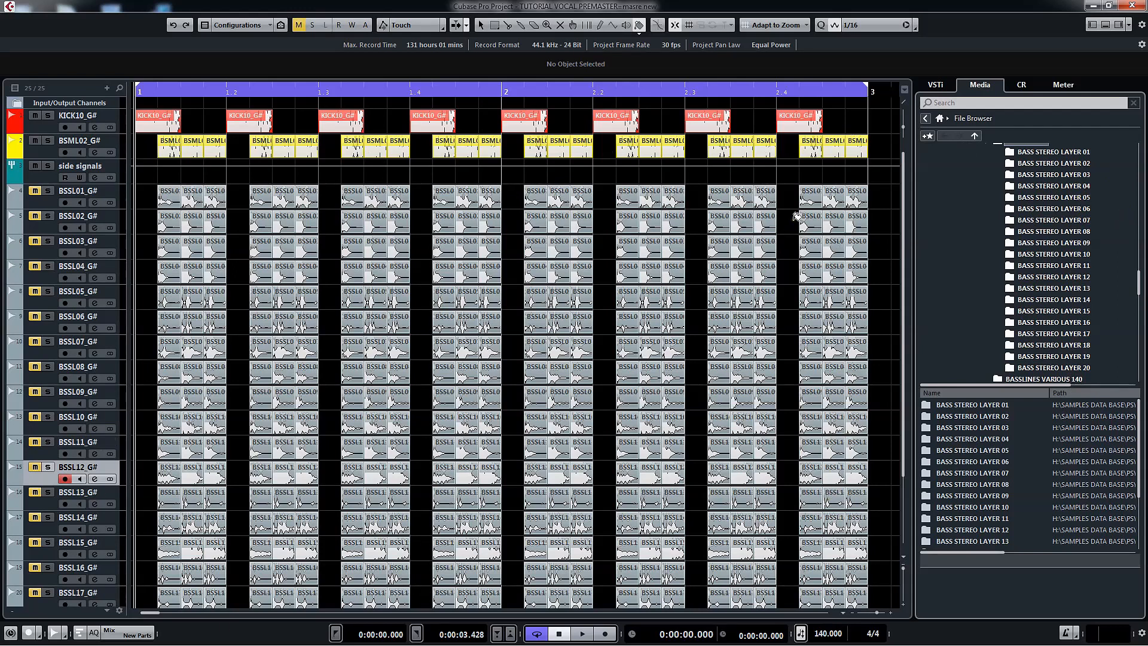
# Examine the Pro-Q 3 low cut inserted on the side signals group channel
pyautogui.press('1')
pyautogui.click(50, 168)
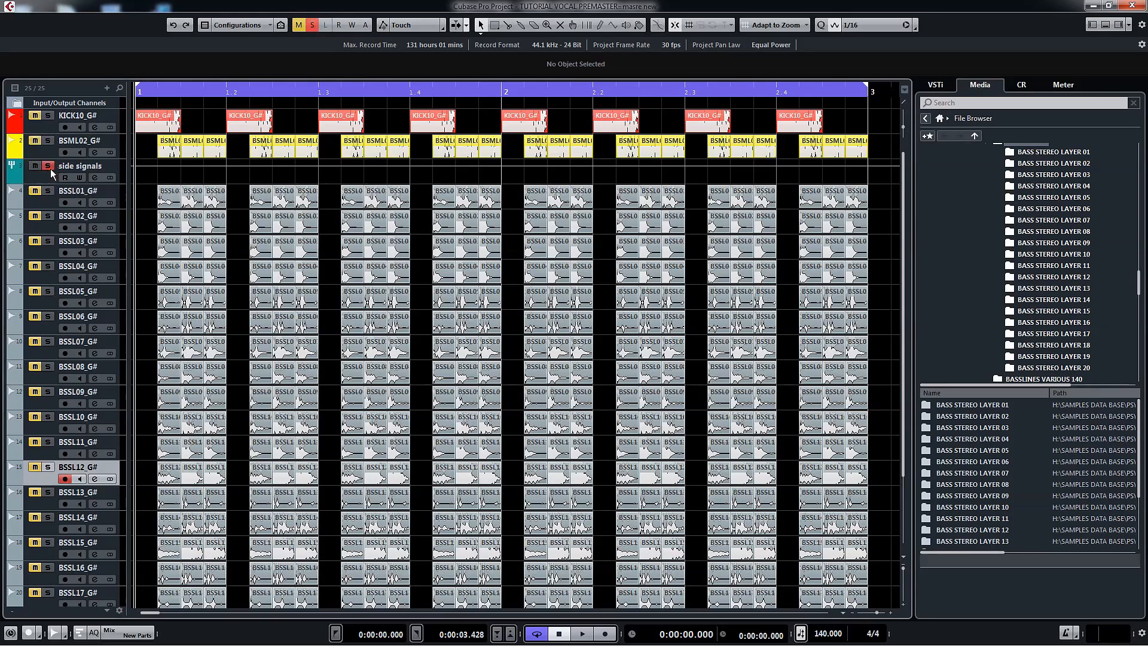
pyautogui.click(51, 169)
pyautogui.click(1105, 25)
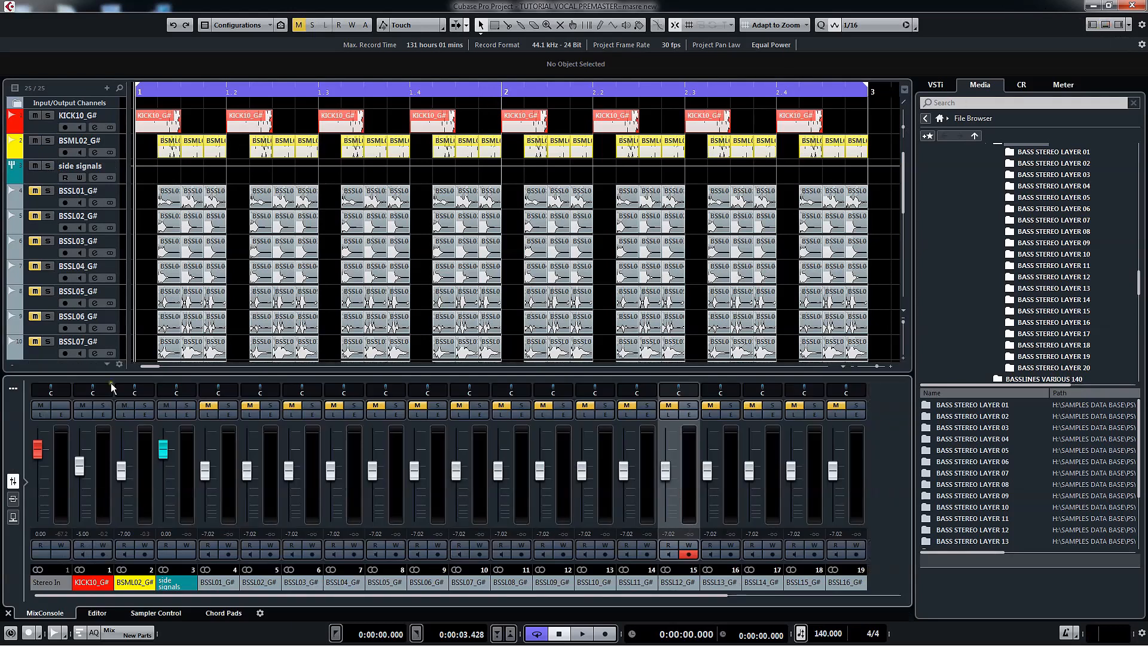
pyautogui.click(13, 499)
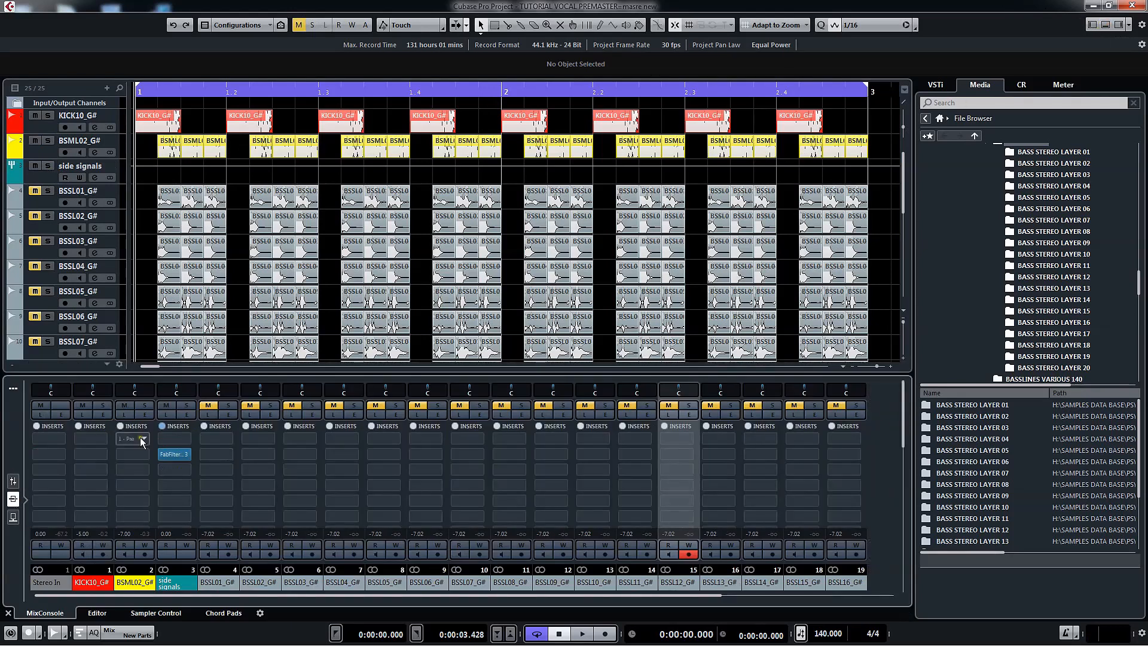
pyautogui.click(174, 454)
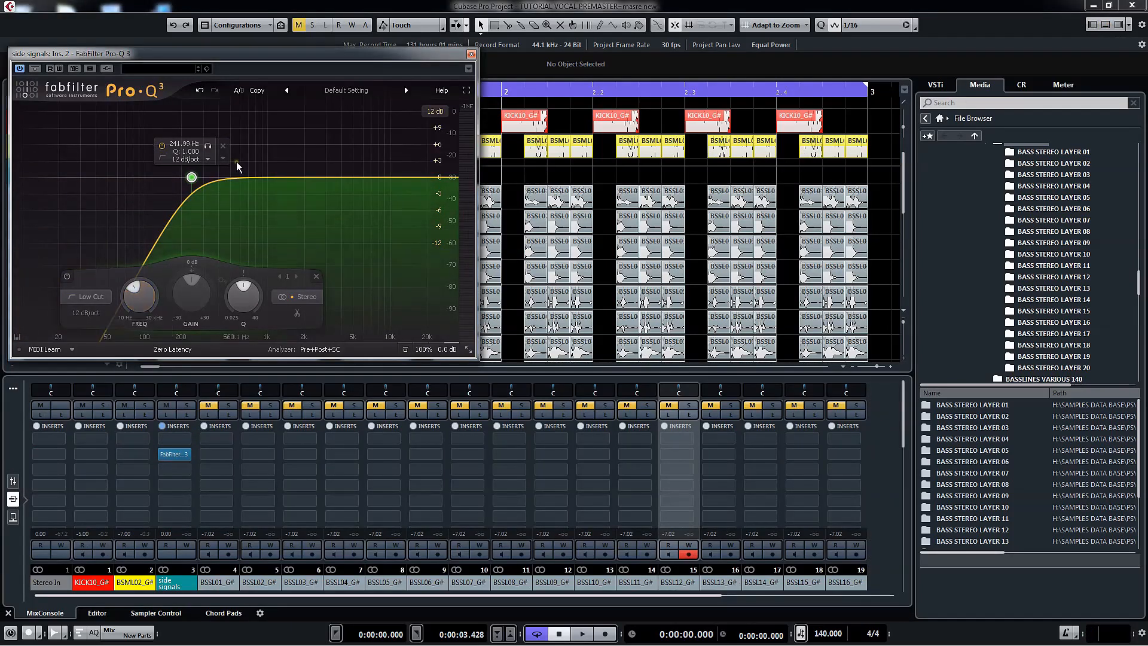
pyautogui.click(471, 55)
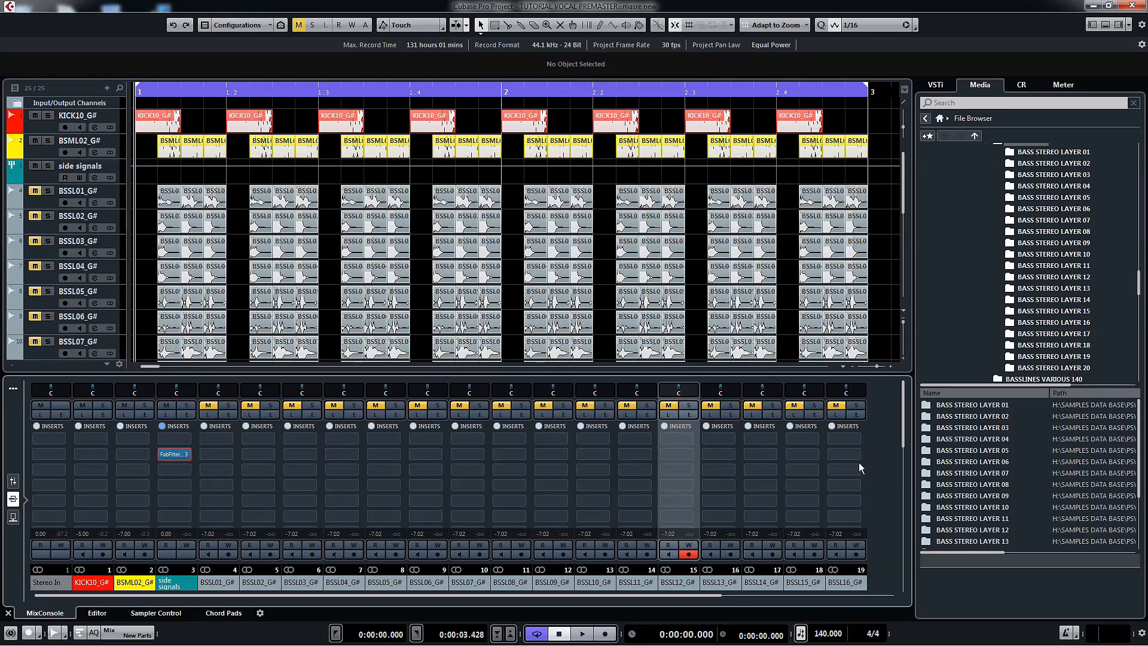
# Hide the media browser and the mixer, and start loop playback with the main output's stereo field scope open
pyautogui.click(1117, 25)
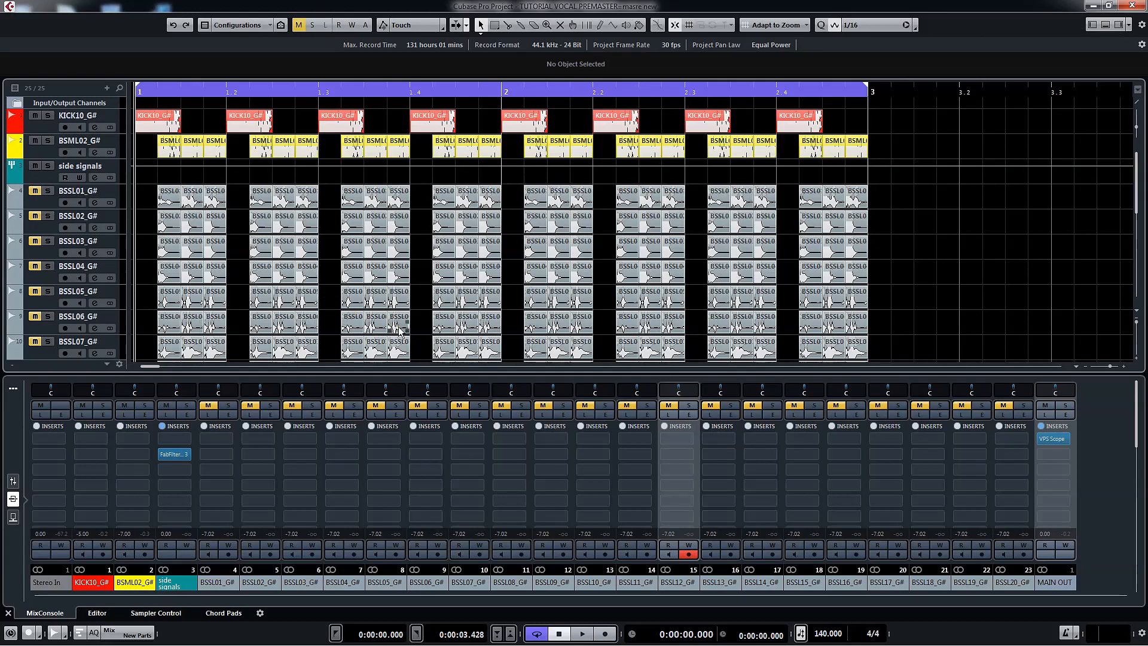
pyautogui.click(1106, 24)
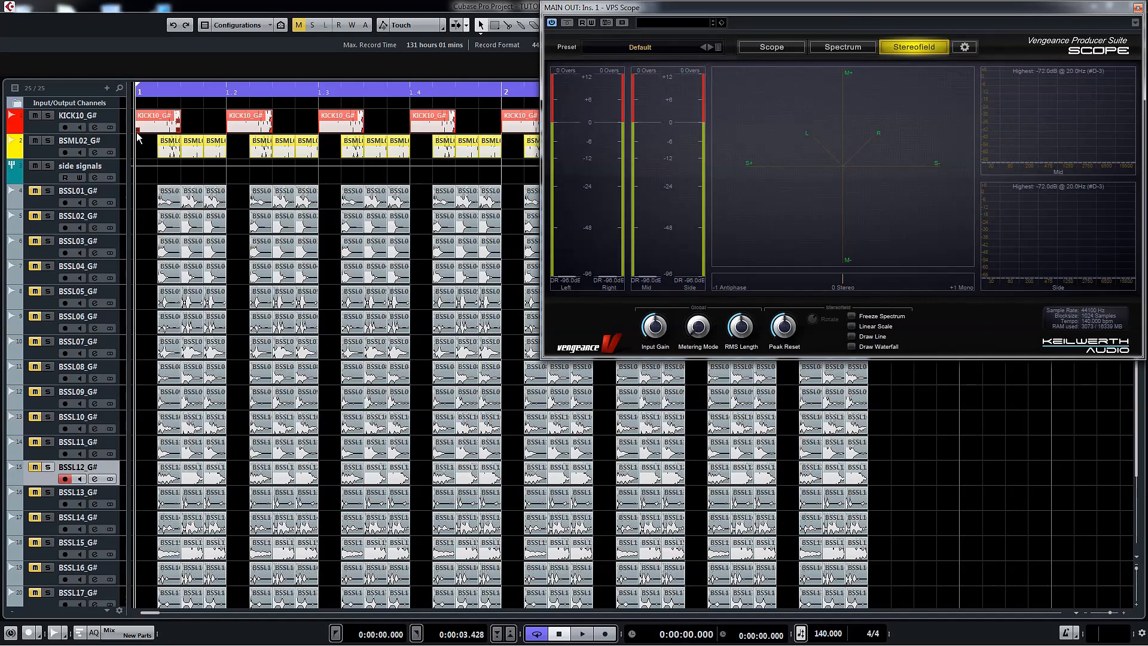
pyautogui.press('space')
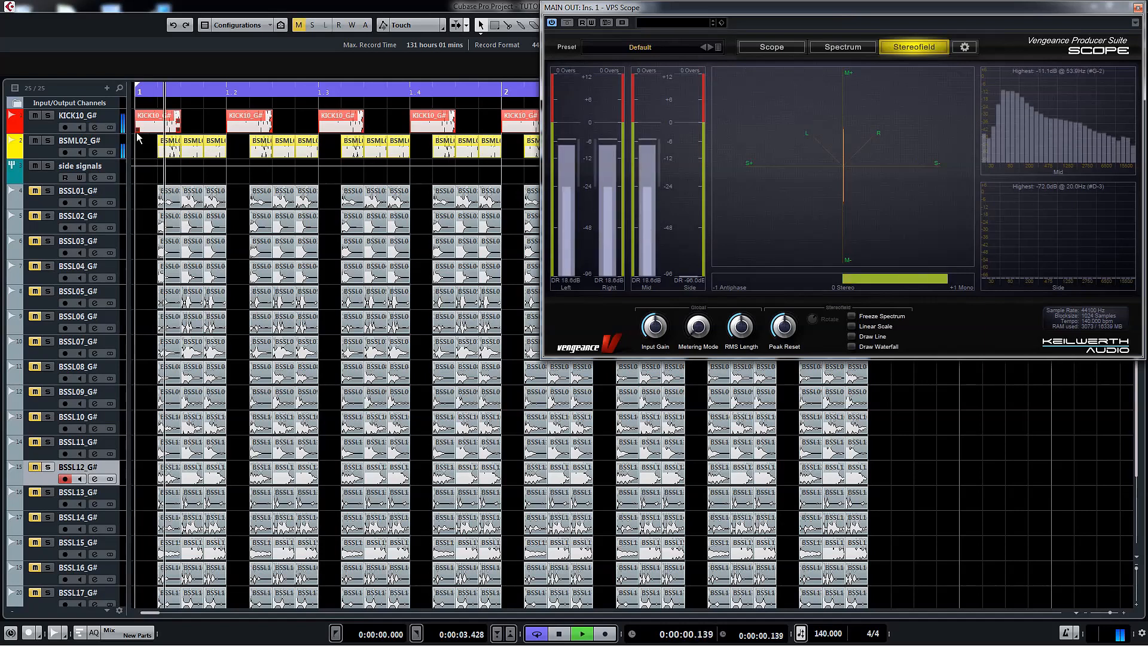
# Audition the stereo layers BSSL01_G# to BSSL04_G# one at a time against the kick and mono bass
pyautogui.click(35, 190)
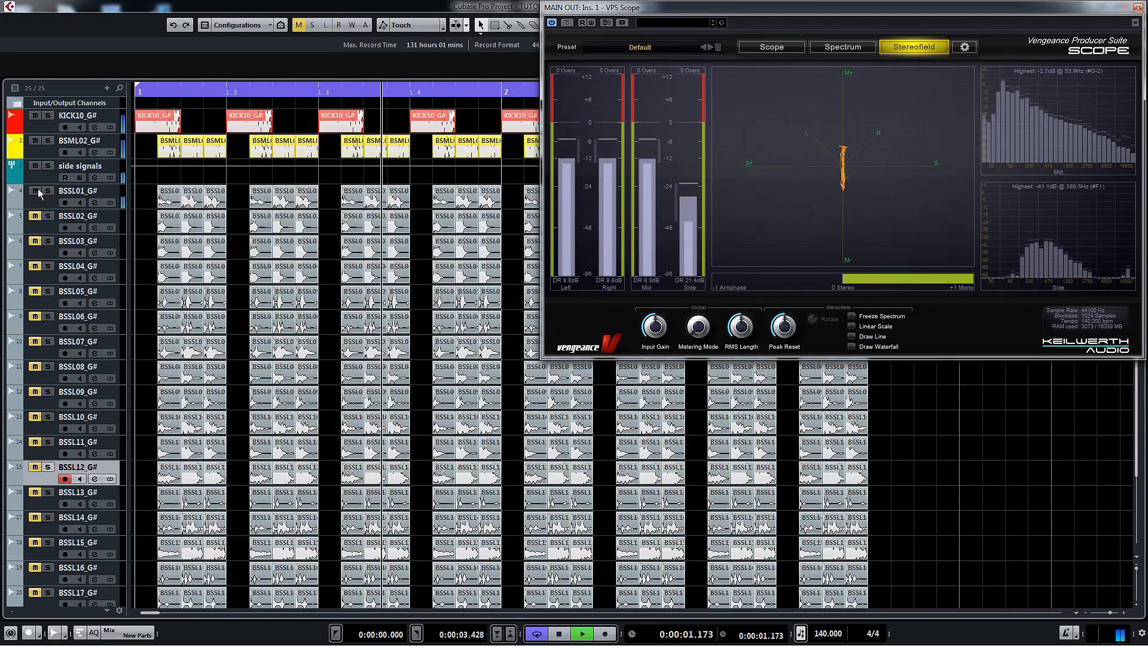
pyautogui.click(35, 216)
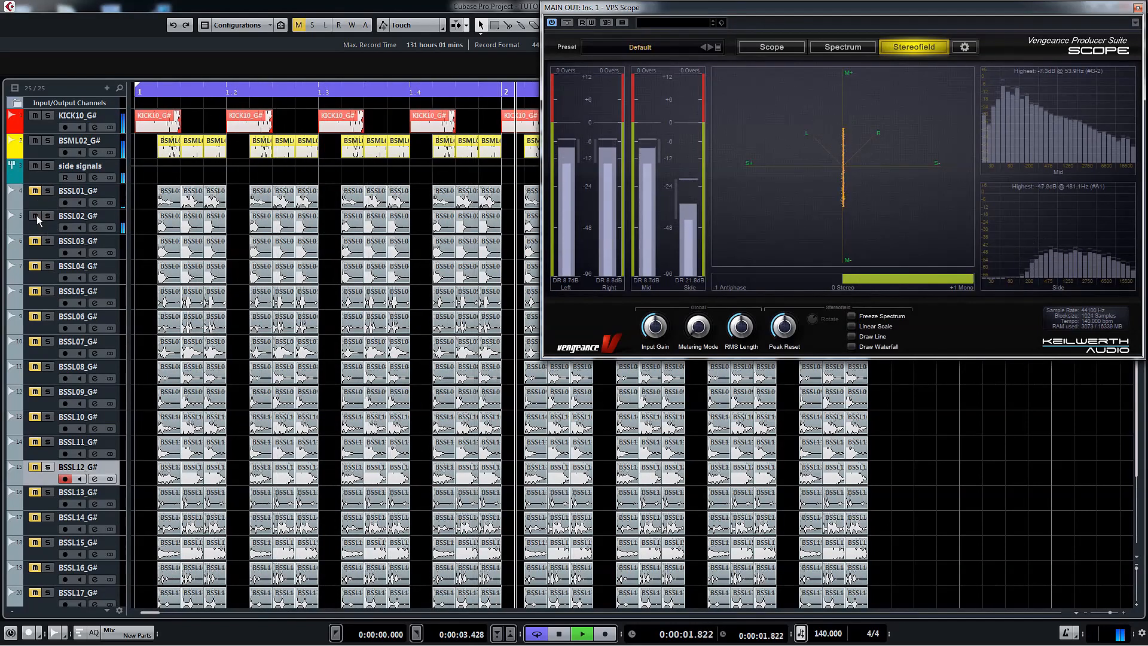
pyautogui.click(35, 215)
pyautogui.click(36, 240)
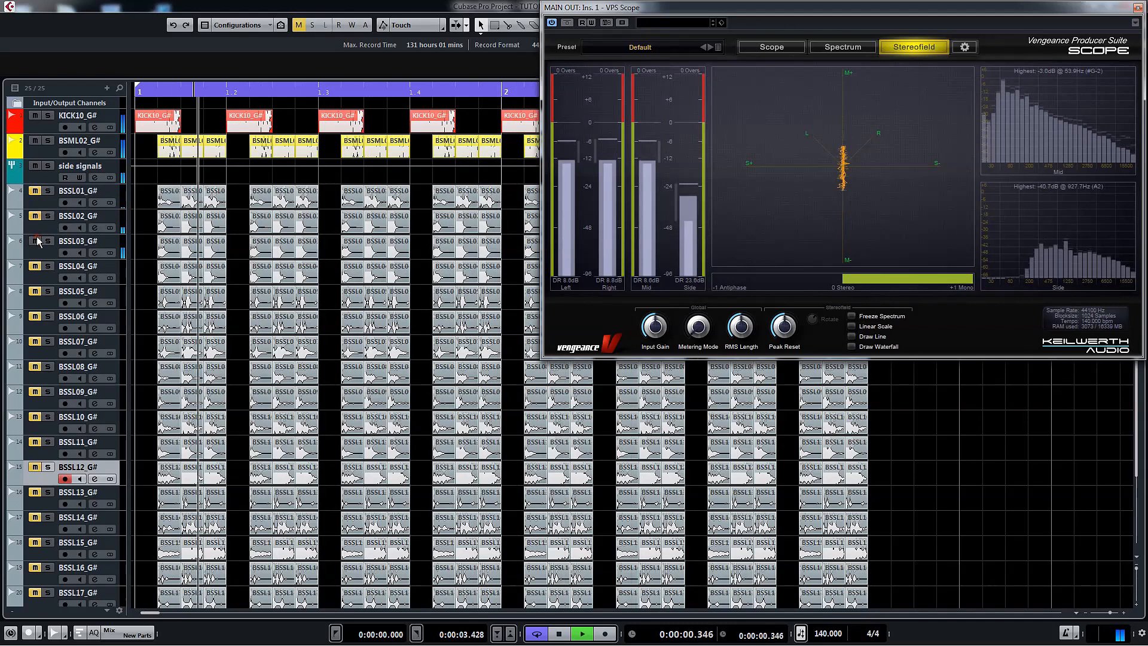
pyautogui.click(35, 240)
pyautogui.click(35, 265)
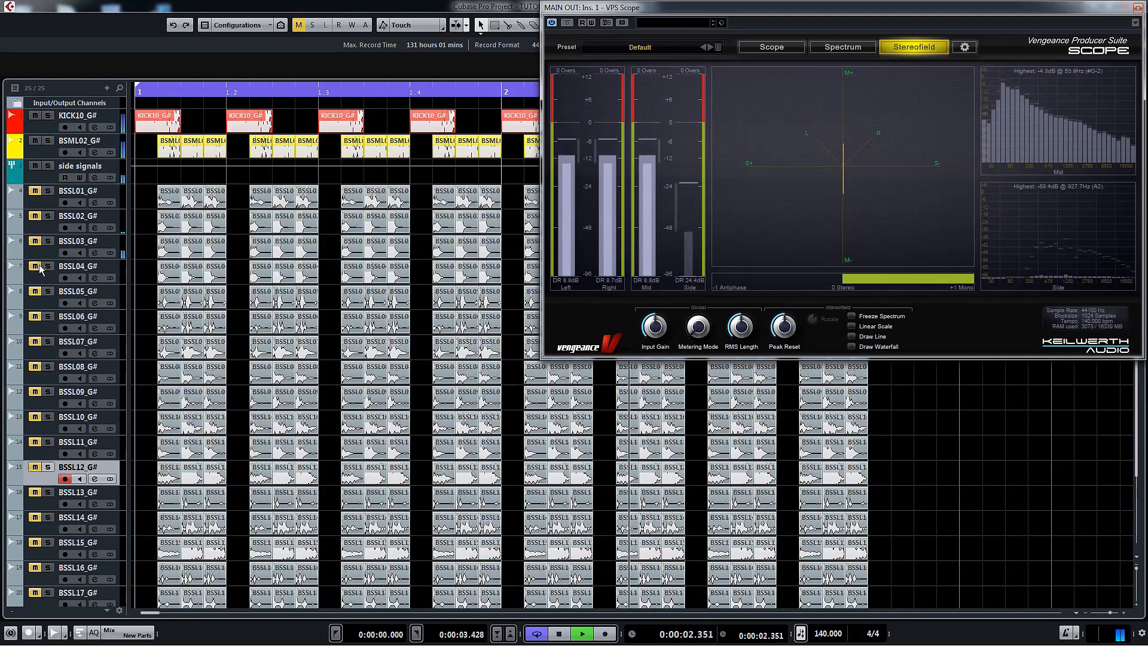
pyautogui.click(38, 268)
pyautogui.click(35, 267)
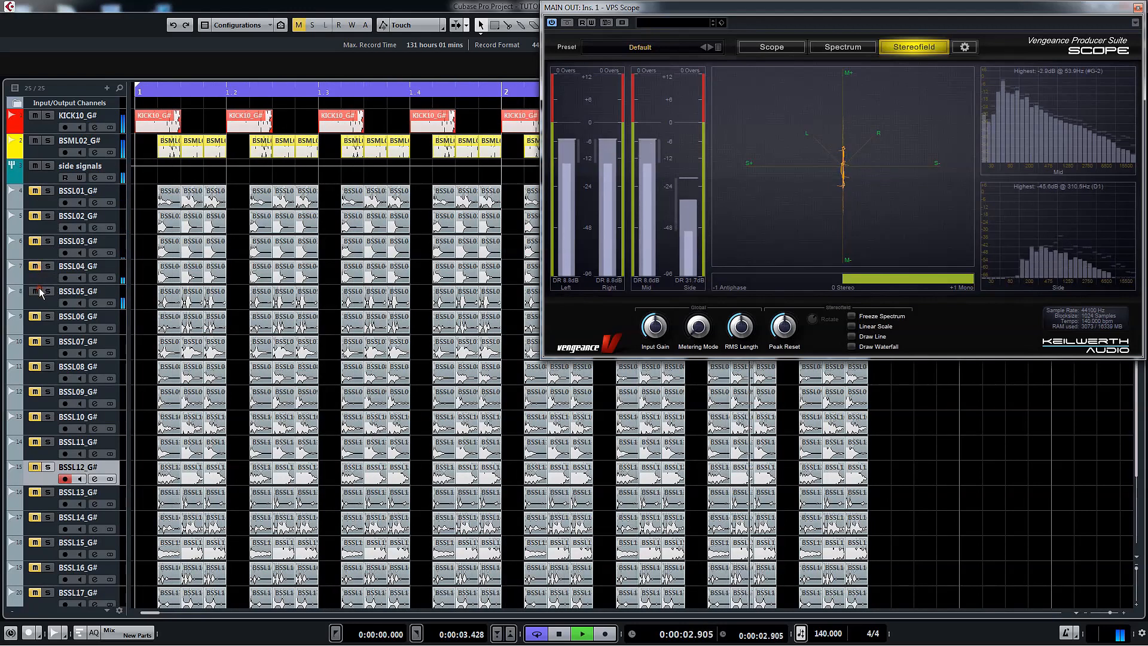
# Audition the stereo layers BSSL05_G# to BSSL10_G# one at a time against the kick and mono bass
pyautogui.click(38, 289)
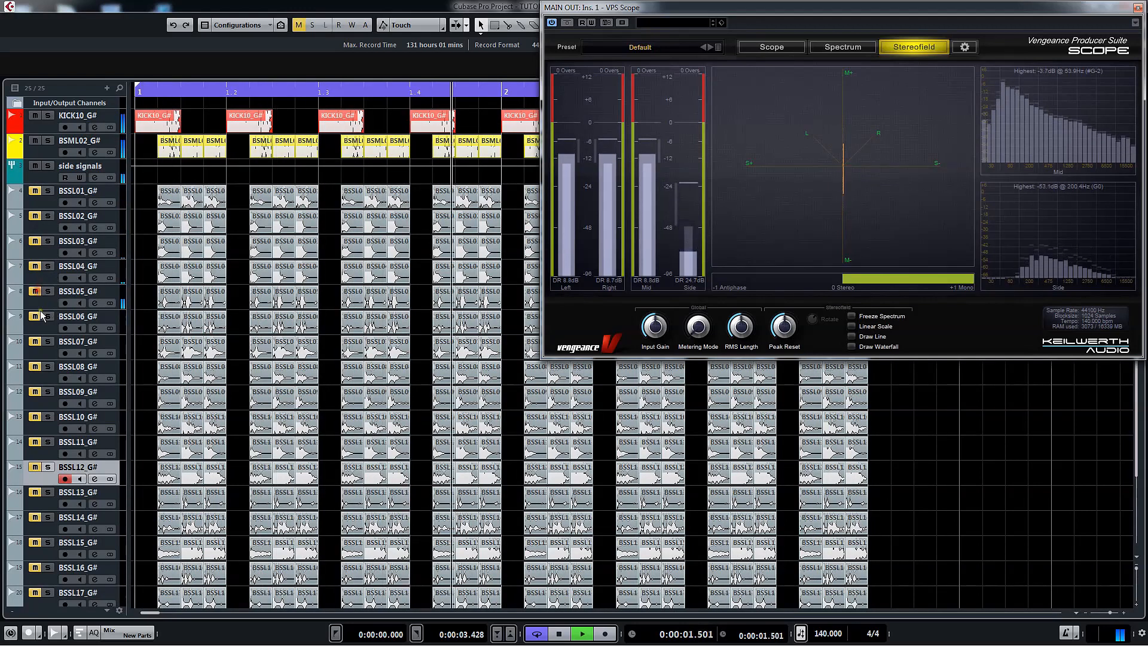
pyautogui.click(38, 317)
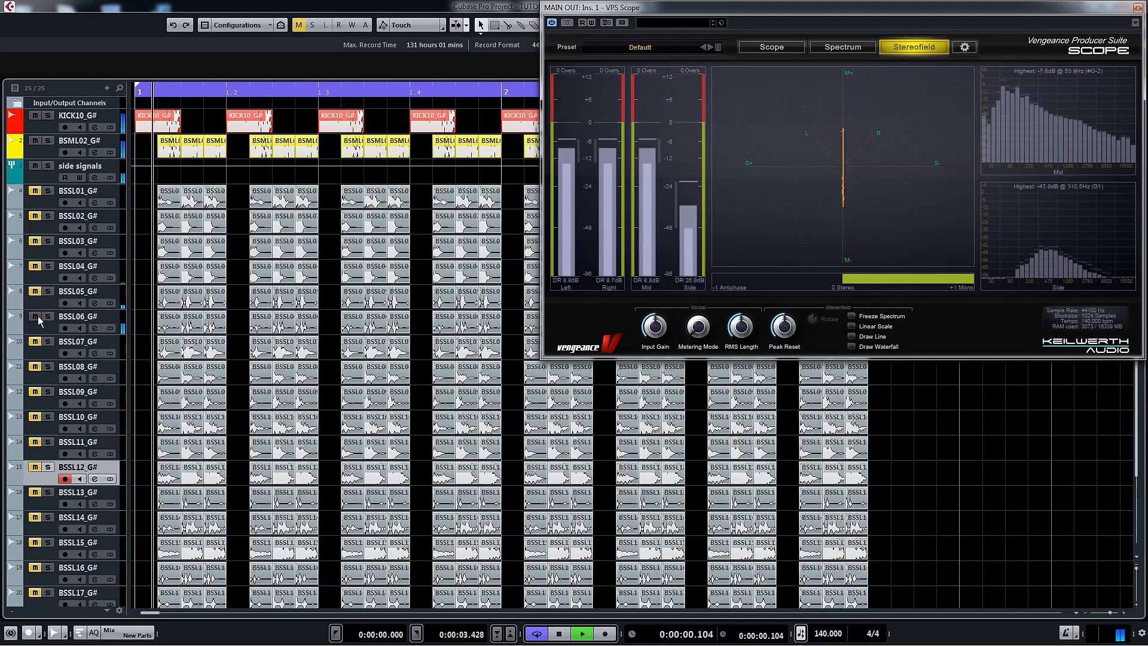
pyautogui.click(37, 340)
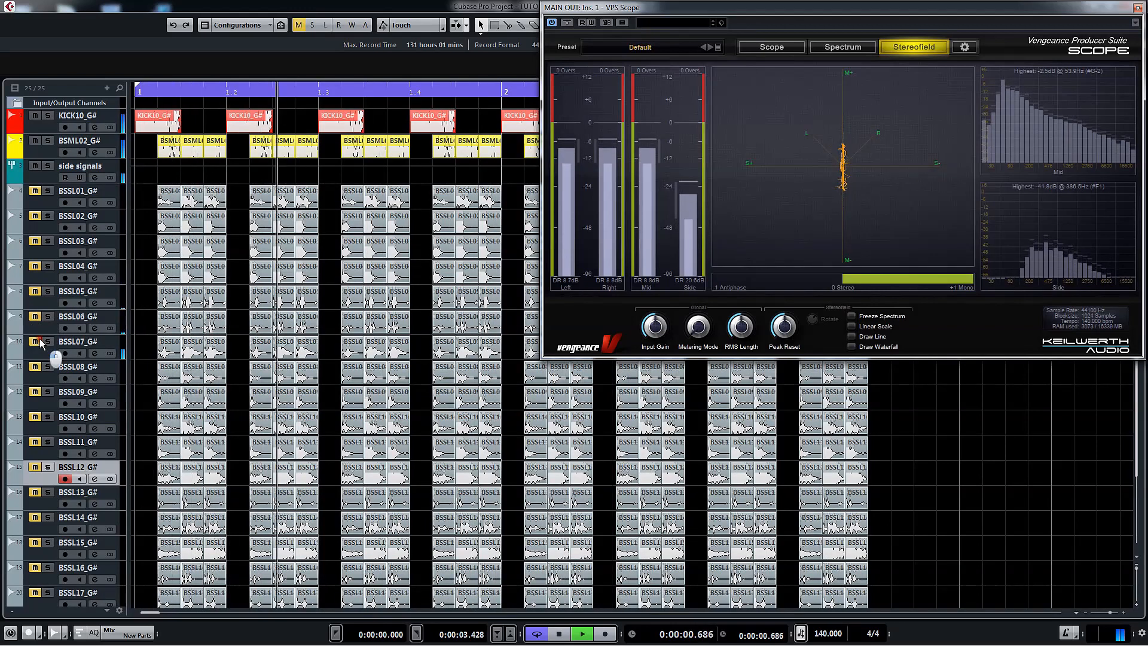
pyautogui.click(36, 367)
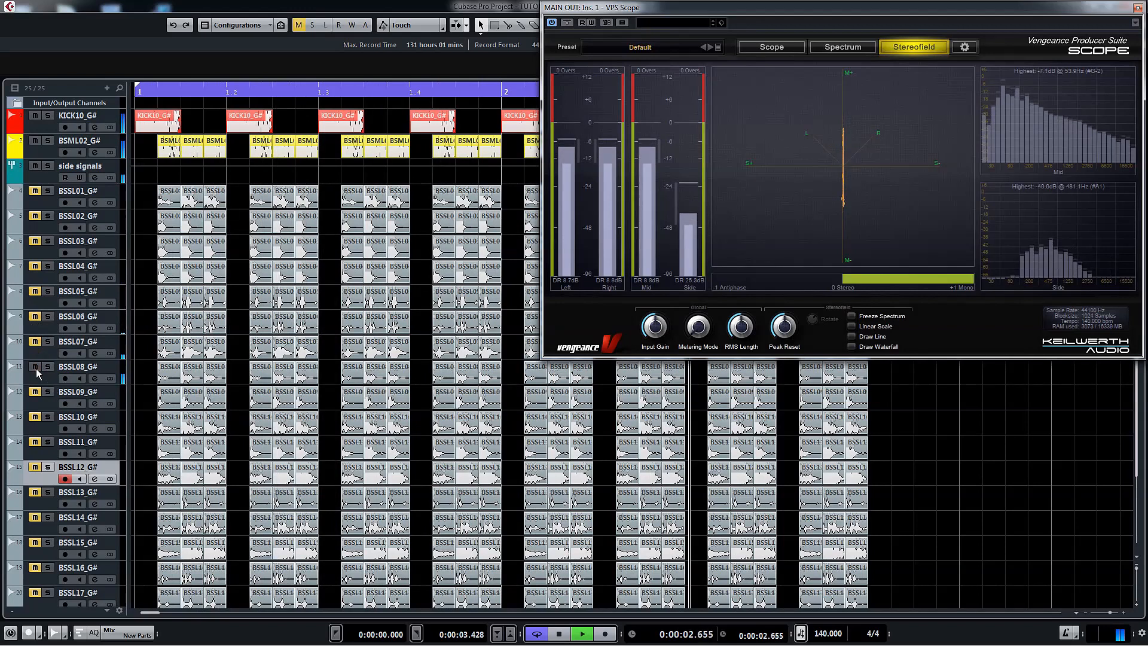
pyautogui.click(37, 392)
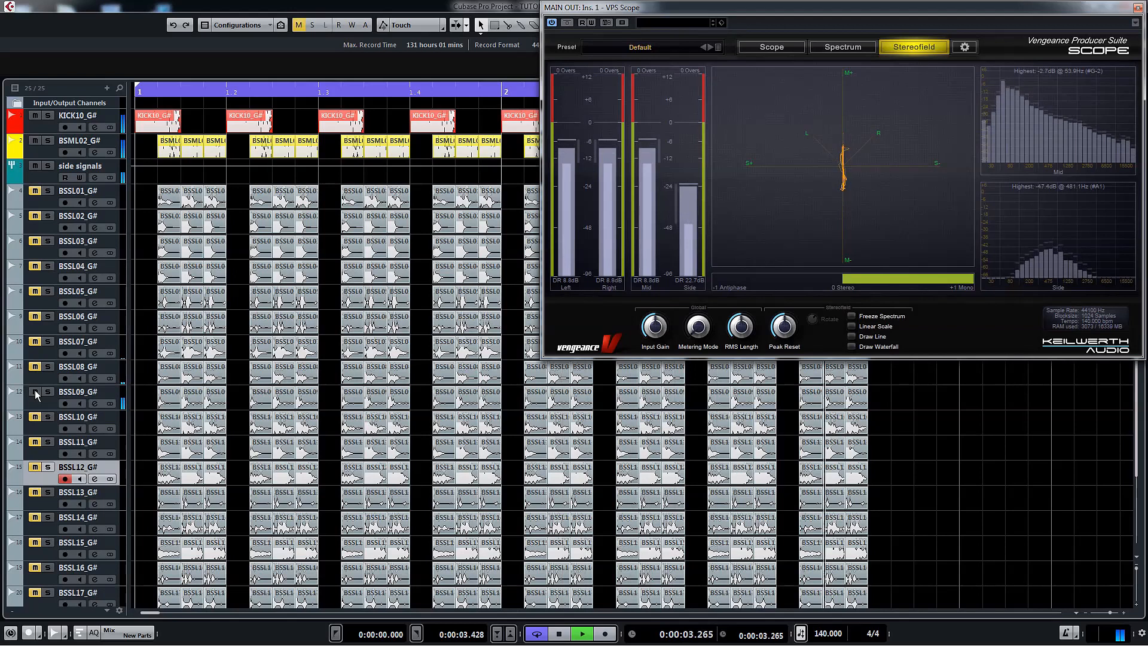
pyautogui.click(37, 418)
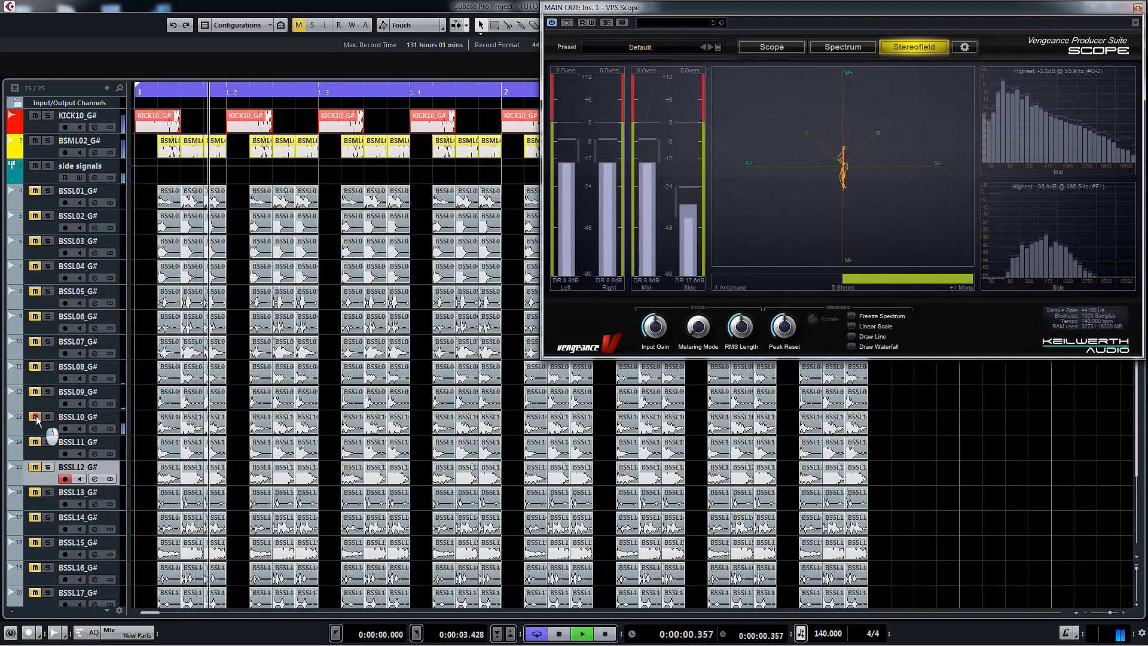
# Audition BSSL11_G#, mark its track in blue and mute it again
pyautogui.click(35, 443)
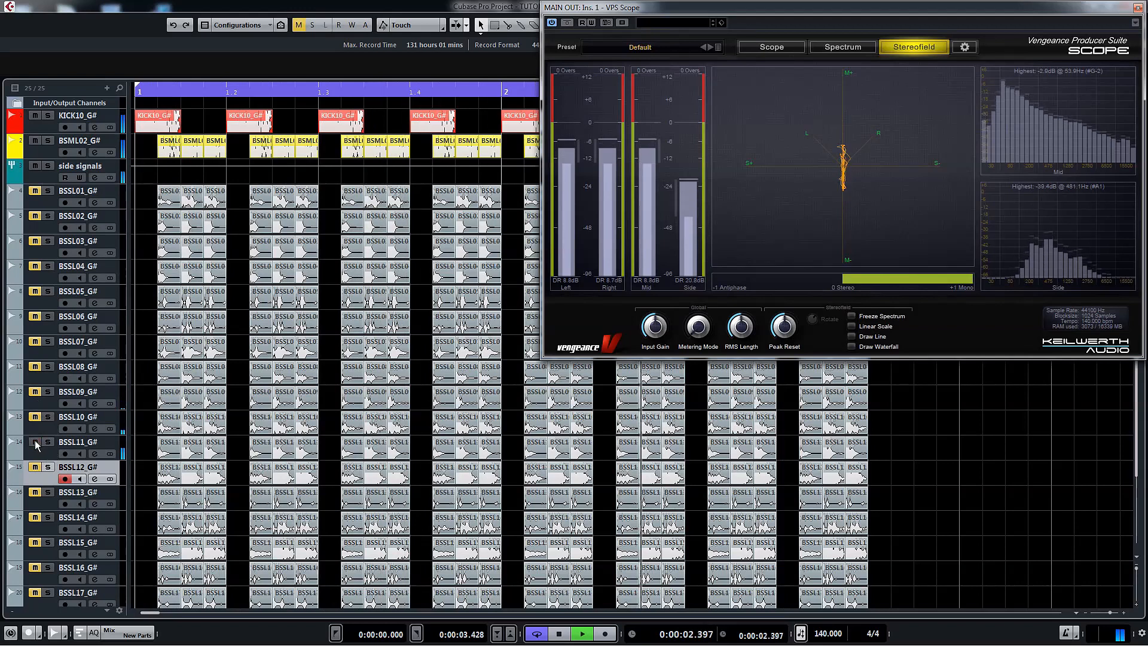
pyautogui.click(25, 442)
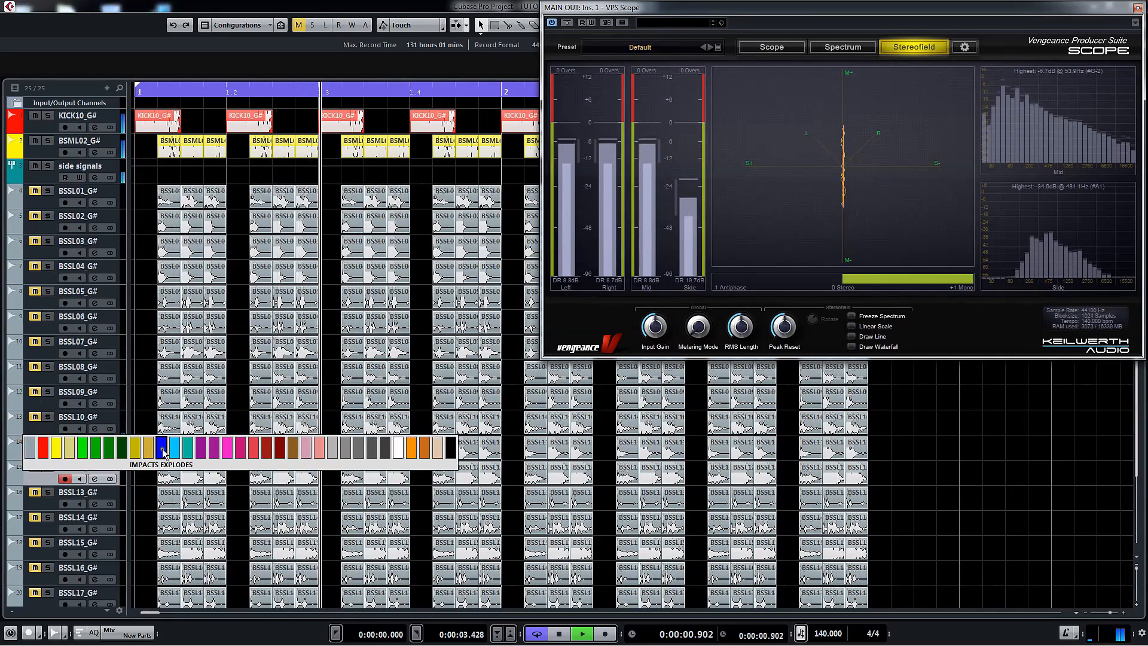
pyautogui.click(35, 445)
pyautogui.click(35, 442)
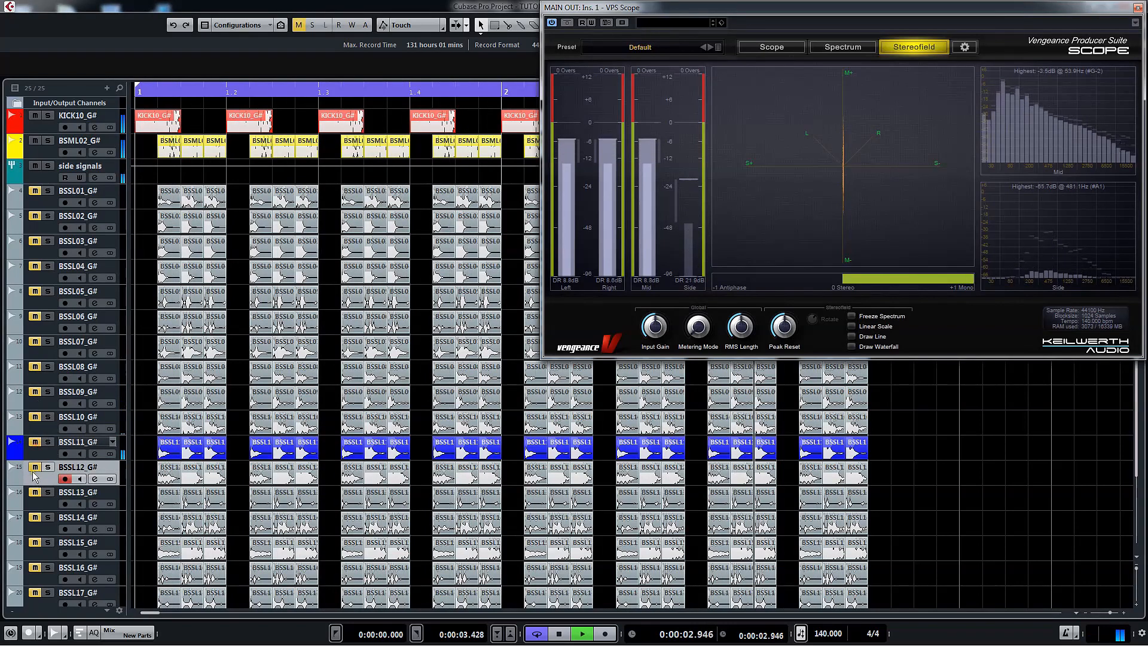
# Audition the stereo layers BSSL12_G# to BSSL15_G# one at a time against the kick and mono bass
pyautogui.click(35, 470)
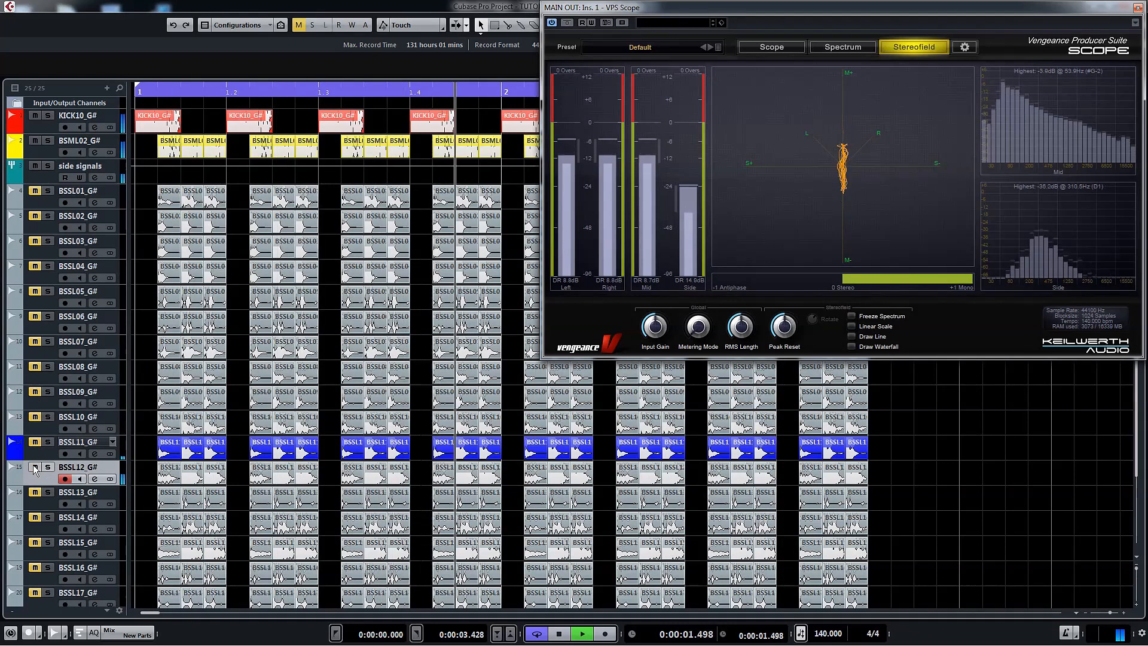
pyautogui.click(35, 494)
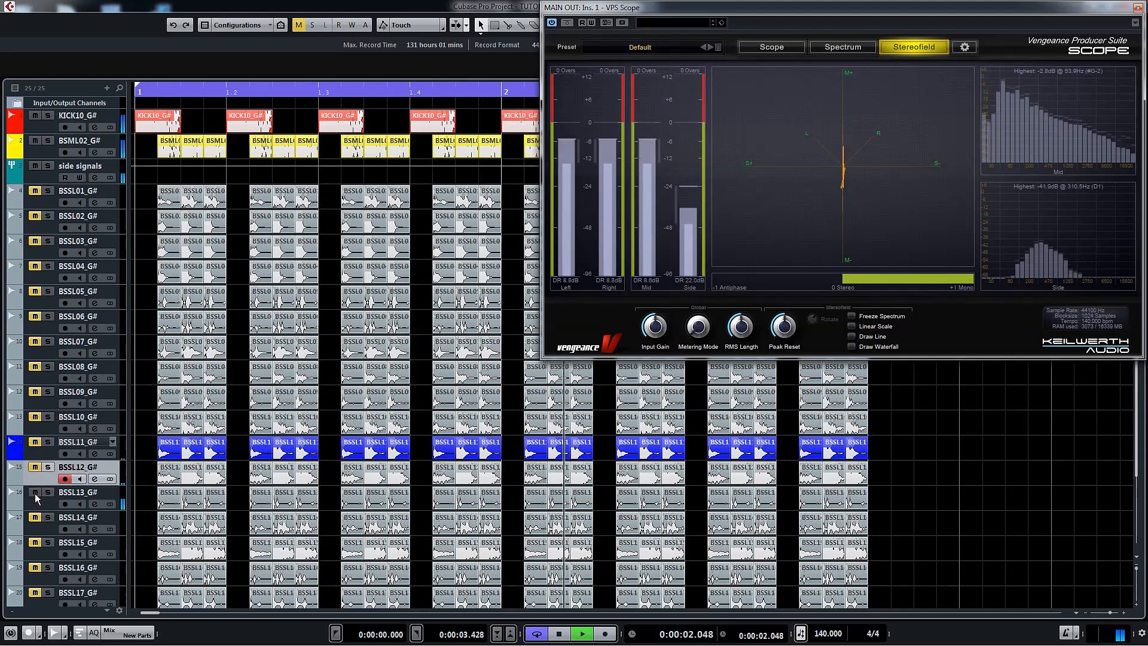
pyautogui.click(35, 518)
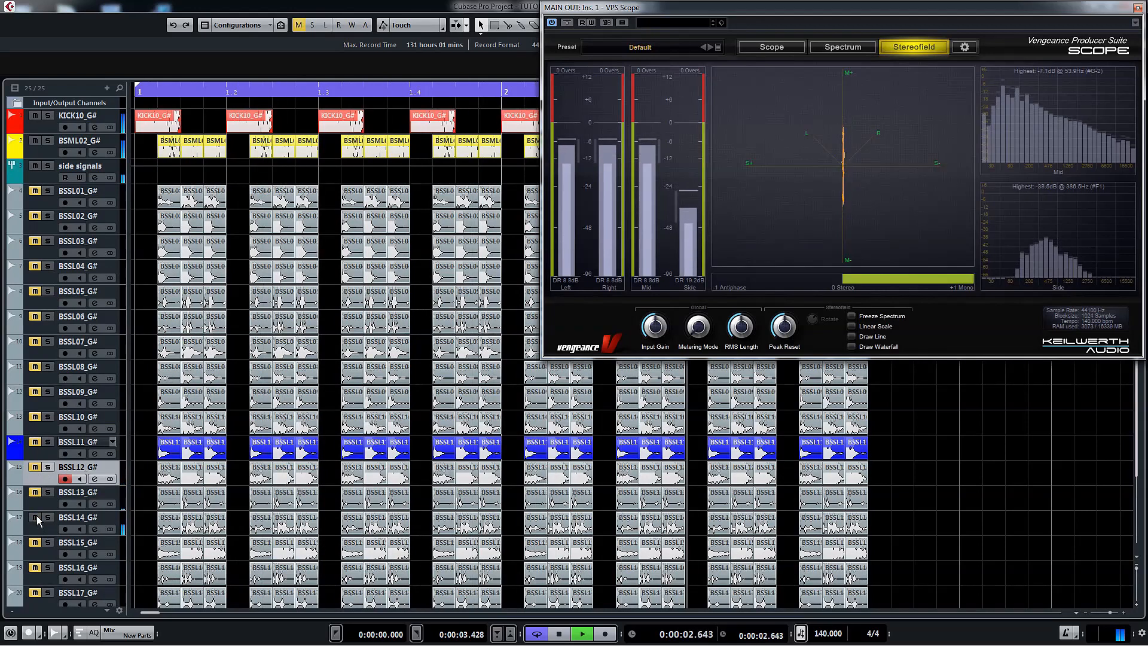
pyautogui.click(36, 543)
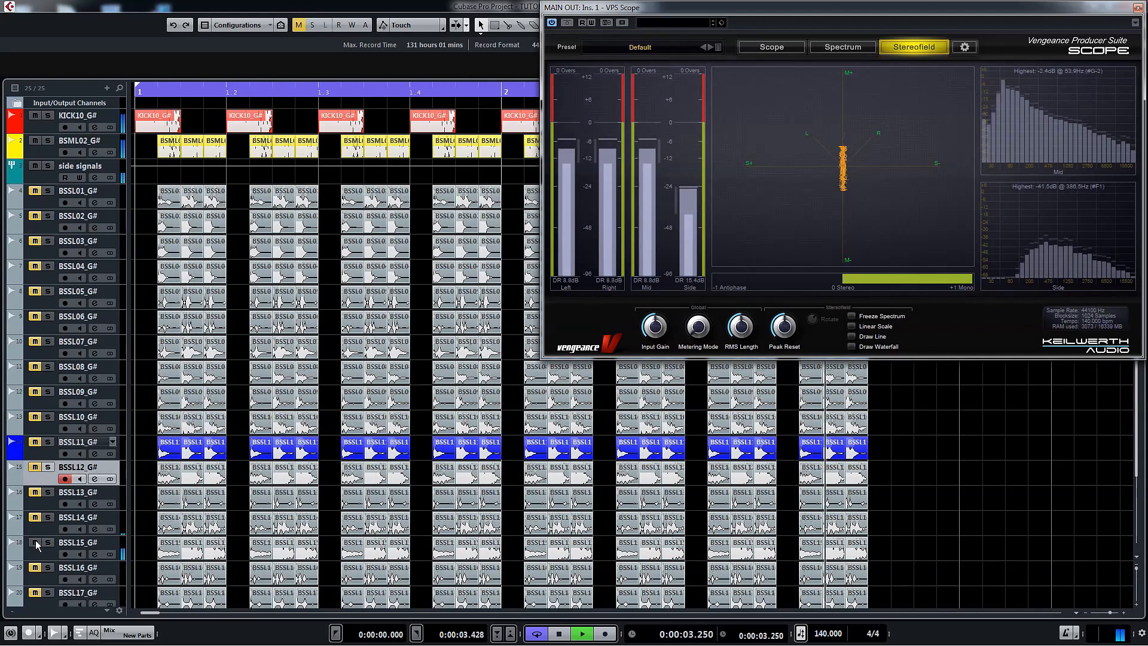
# Audition BSSL16_G# against the kick and mono bass and mark its track in blue
pyautogui.click(34, 567)
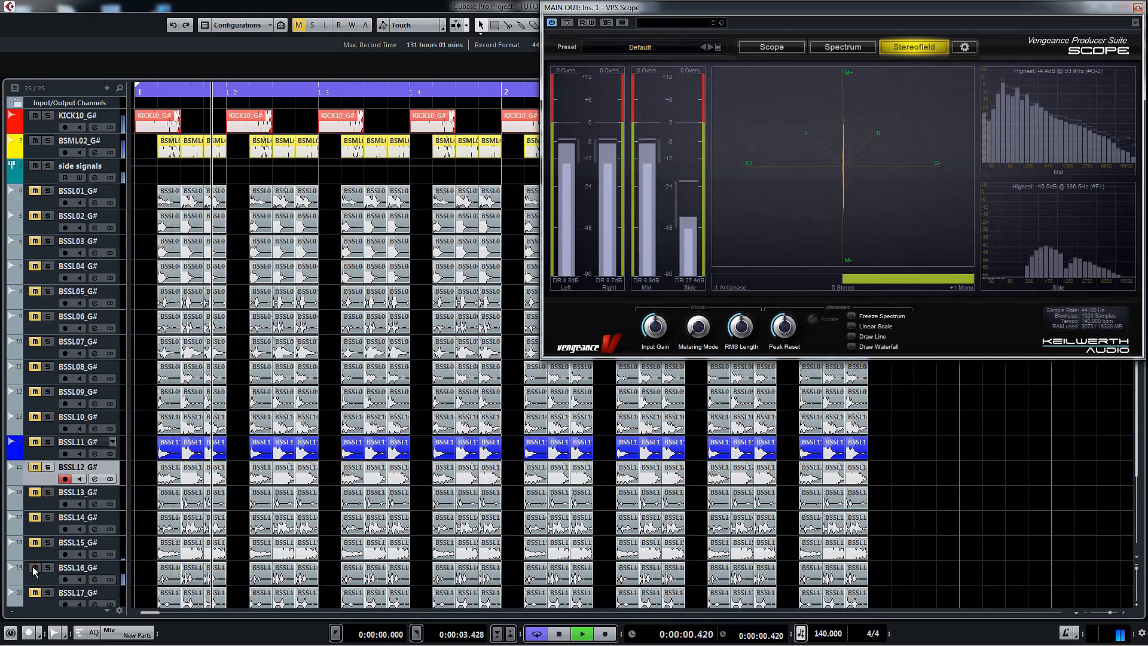
pyautogui.click(20, 571)
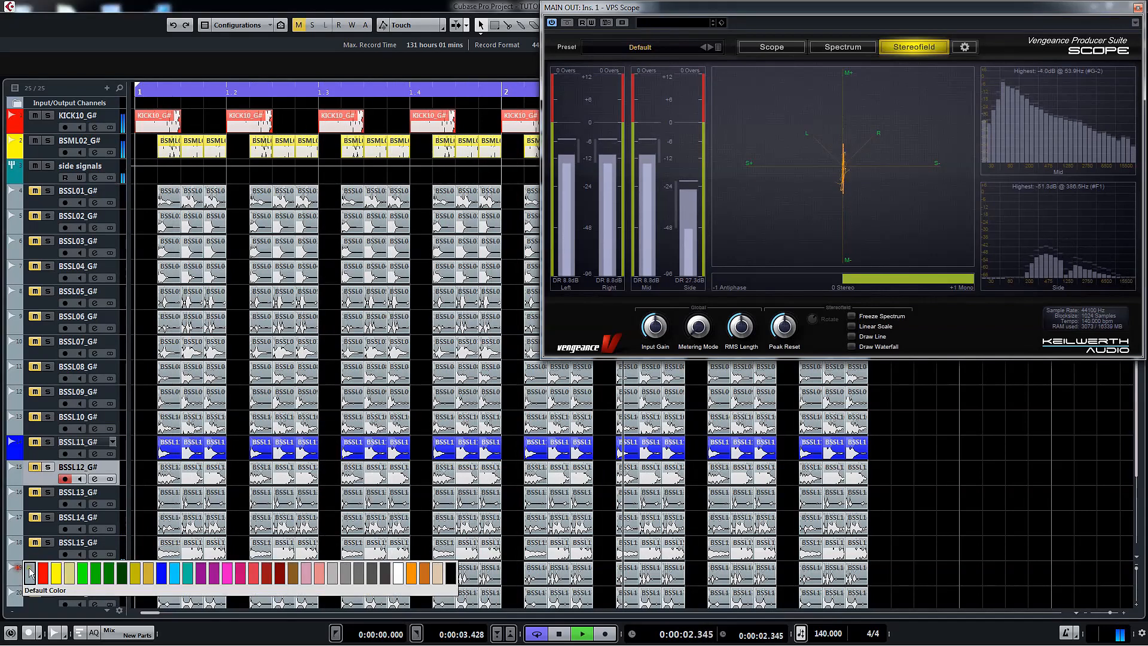
pyautogui.click(37, 569)
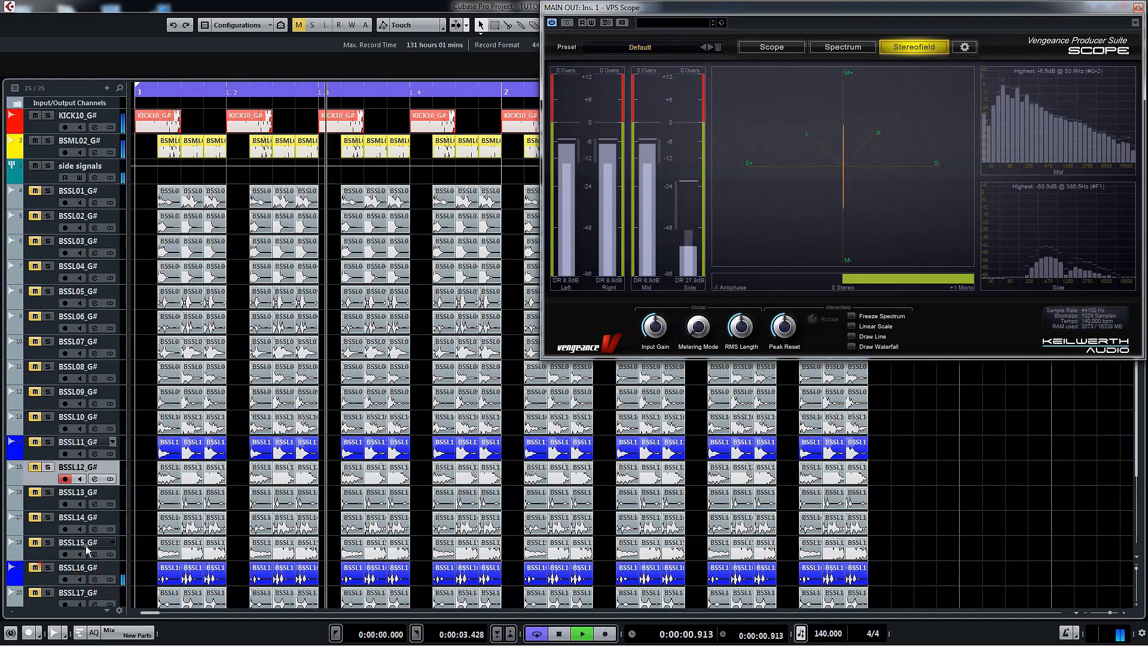
# Audition the stereo layers BSSL17_G# to BSSL20_G# one at a time, mute the last one and stop playback
pyautogui.scroll(-4, 38, 569)
pyautogui.click(36, 490)
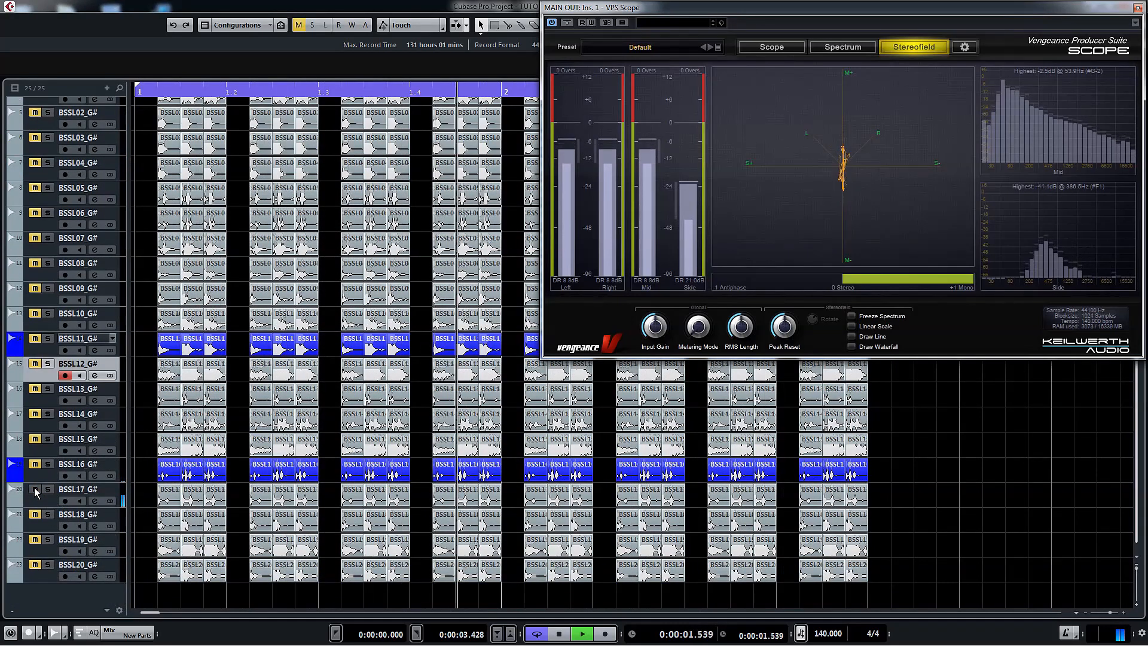
pyautogui.click(36, 516)
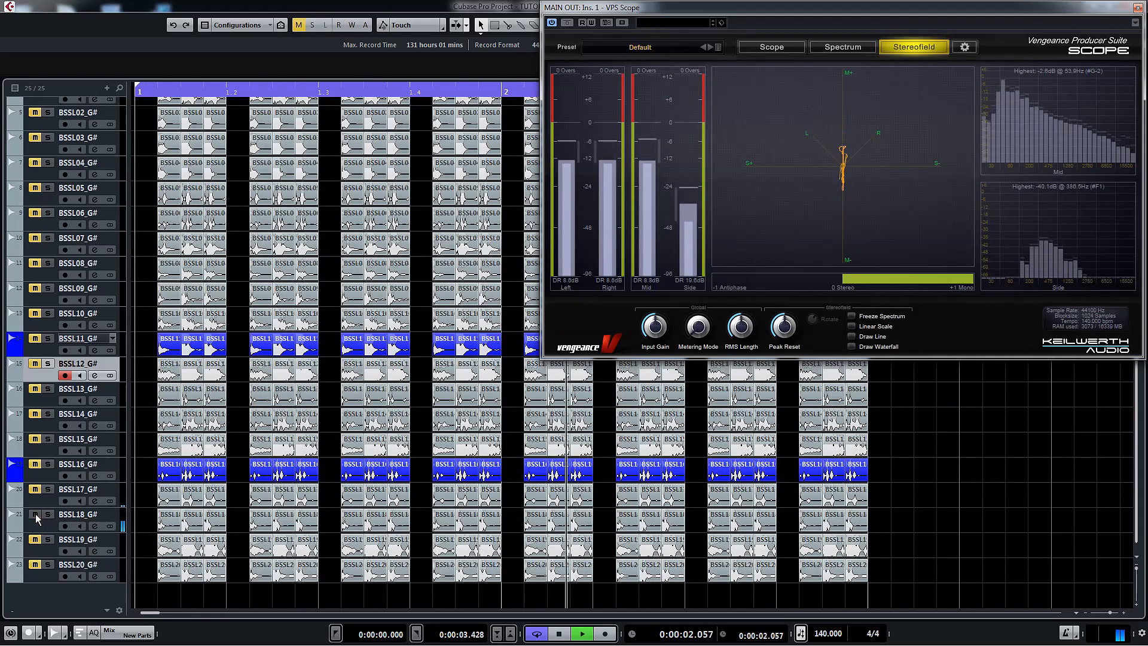
pyautogui.click(36, 538)
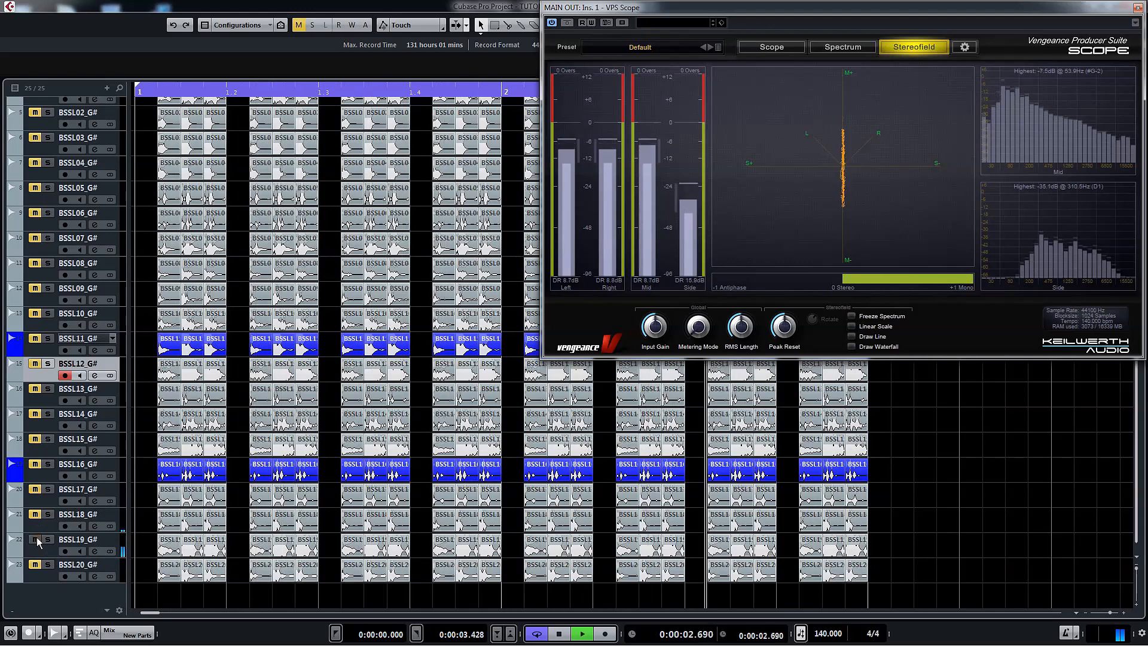
pyautogui.click(35, 564)
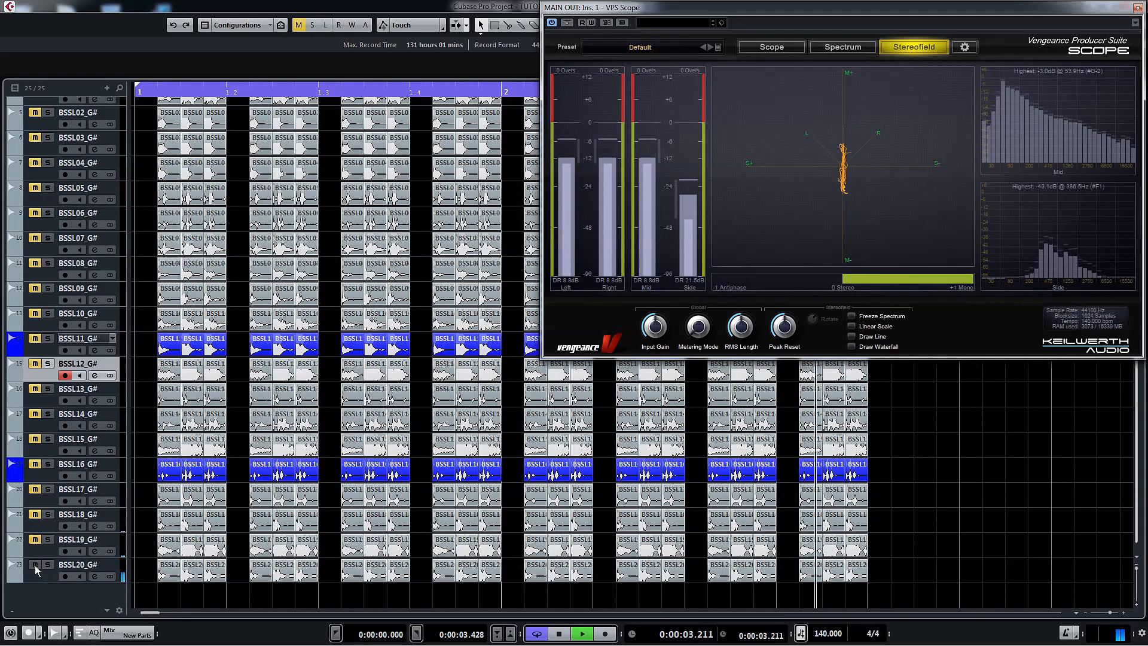
pyautogui.click(35, 566)
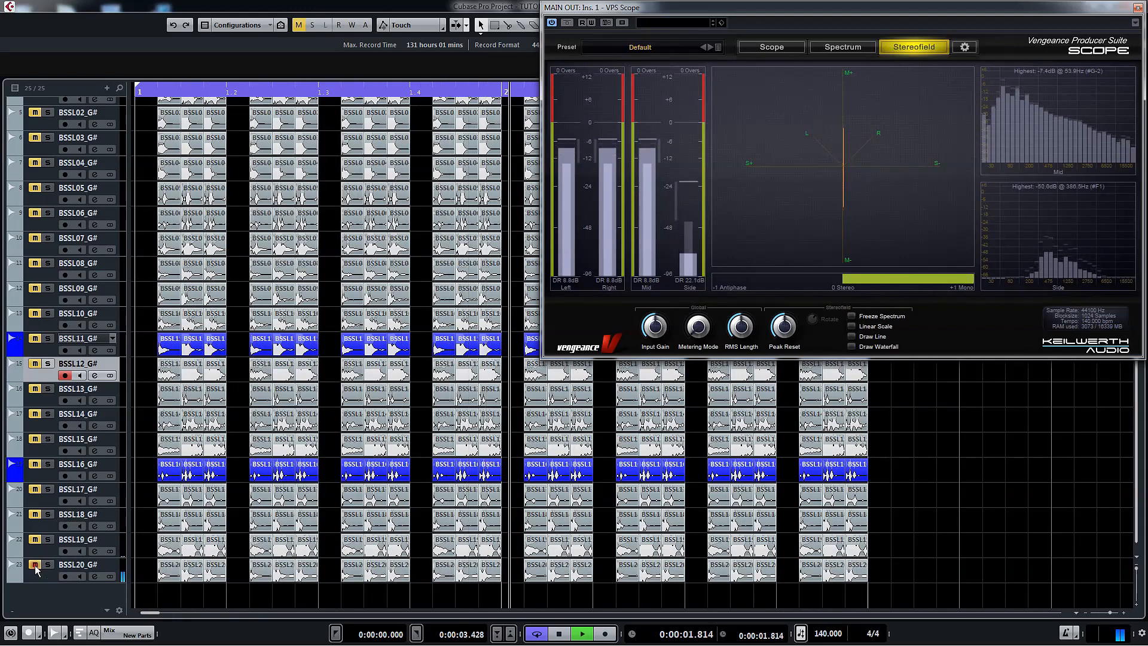
pyautogui.press('space')
# Remove all the unmarked stereo layer tracks, keeping only the blue BSSL11_G# and BSSL16_G#, and enlarge the remaining tracks' height
pyautogui.click(116, 567)
pyautogui.keyDown('ctrl'); pyautogui.click(117, 542); pyautogui.keyUp('ctrl')
pyautogui.keyDown('ctrl'); pyautogui.click(117, 516); pyautogui.keyUp('ctrl')
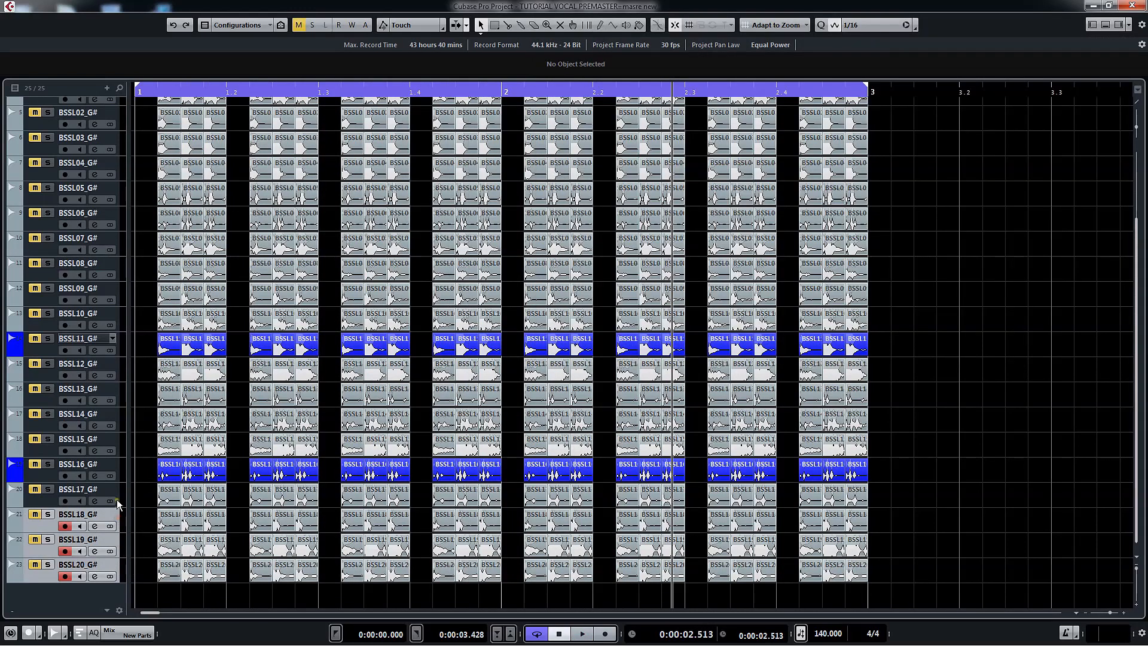
pyautogui.keyDown('ctrl'); pyautogui.click(117, 500); pyautogui.keyUp('ctrl')
pyautogui.keyDown('ctrl'); pyautogui.click(118, 447); pyautogui.keyUp('ctrl')
pyautogui.keyDown('ctrl'); pyautogui.click(115, 416); pyautogui.keyUp('ctrl')
pyautogui.keyDown('ctrl'); pyautogui.click(119, 388); pyautogui.keyUp('ctrl')
pyautogui.keyDown('ctrl'); pyautogui.click(114, 366); pyautogui.keyUp('ctrl')
pyautogui.keyDown('ctrl'); pyautogui.click(41, 396); pyautogui.keyUp('ctrl')
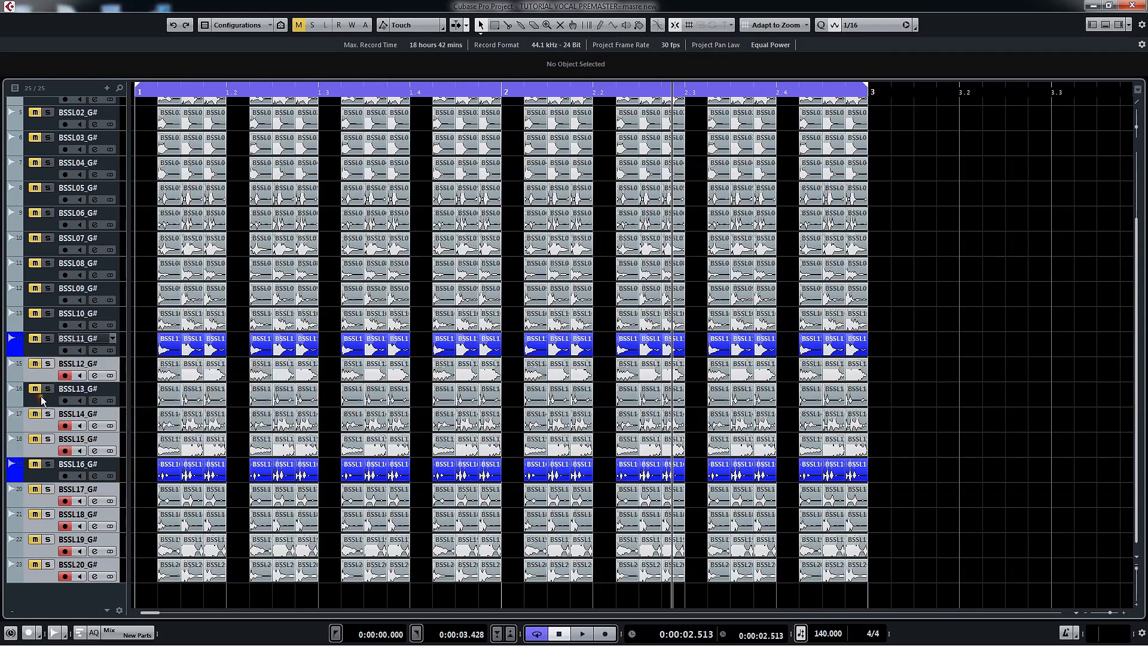
pyautogui.keyDown('ctrl'); pyautogui.click(13, 318); pyautogui.keyUp('ctrl')
pyautogui.keyDown('ctrl'); pyautogui.click(34, 279); pyautogui.keyUp('ctrl')
pyautogui.keyDown('ctrl'); pyautogui.click(44, 301); pyautogui.keyUp('ctrl')
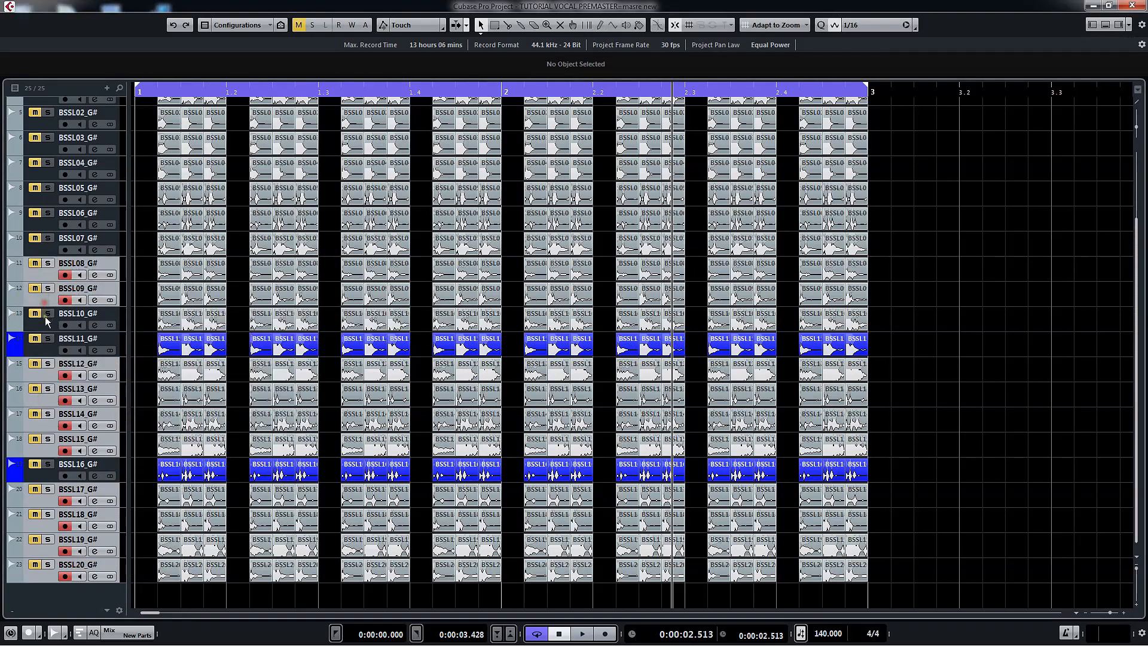
pyautogui.keyDown('ctrl'); pyautogui.click(45, 324); pyautogui.keyUp('ctrl')
pyautogui.keyDown('ctrl'); pyautogui.click(46, 251); pyautogui.keyUp('ctrl')
pyautogui.keyDown('ctrl'); pyautogui.click(42, 224); pyautogui.keyUp('ctrl')
pyautogui.keyDown('ctrl'); pyautogui.click(40, 198); pyautogui.keyUp('ctrl')
pyautogui.keyDown('ctrl'); pyautogui.click(40, 172); pyautogui.keyUp('ctrl')
pyautogui.keyDown('ctrl'); pyautogui.click(40, 149); pyautogui.keyUp('ctrl')
pyautogui.keyDown('ctrl'); pyautogui.click(43, 125); pyautogui.keyUp('ctrl')
pyautogui.keyDown('ctrl'); pyautogui.click(43, 102); pyautogui.keyUp('ctrl')
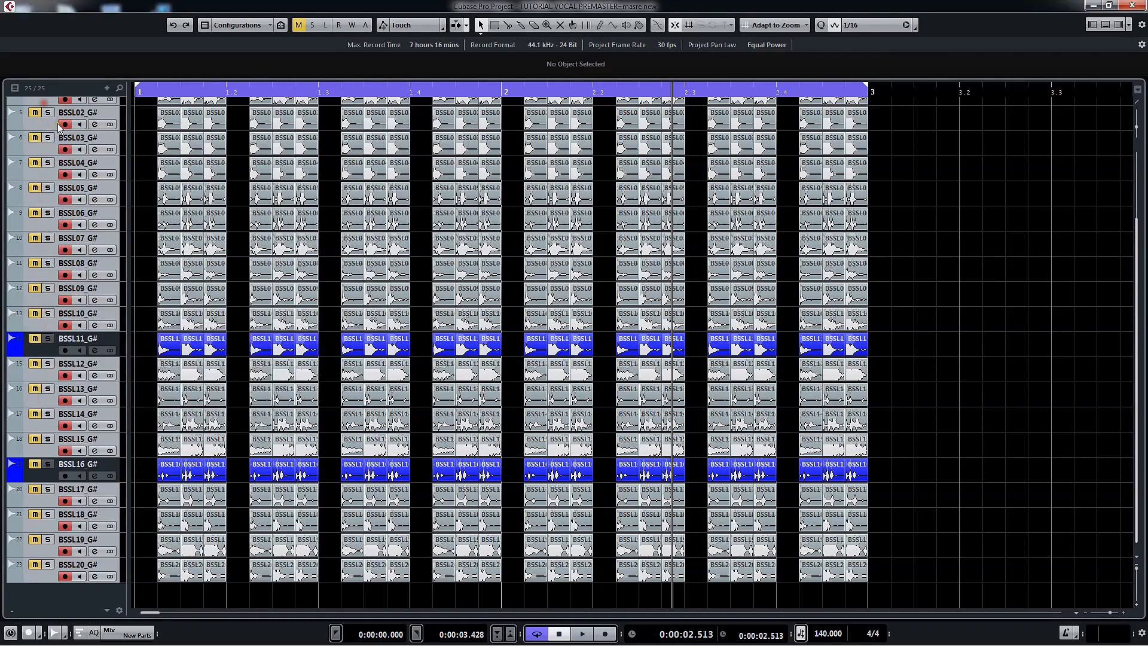
pyautogui.scroll(3, 59, 126)
pyautogui.rightClick(74, 218)
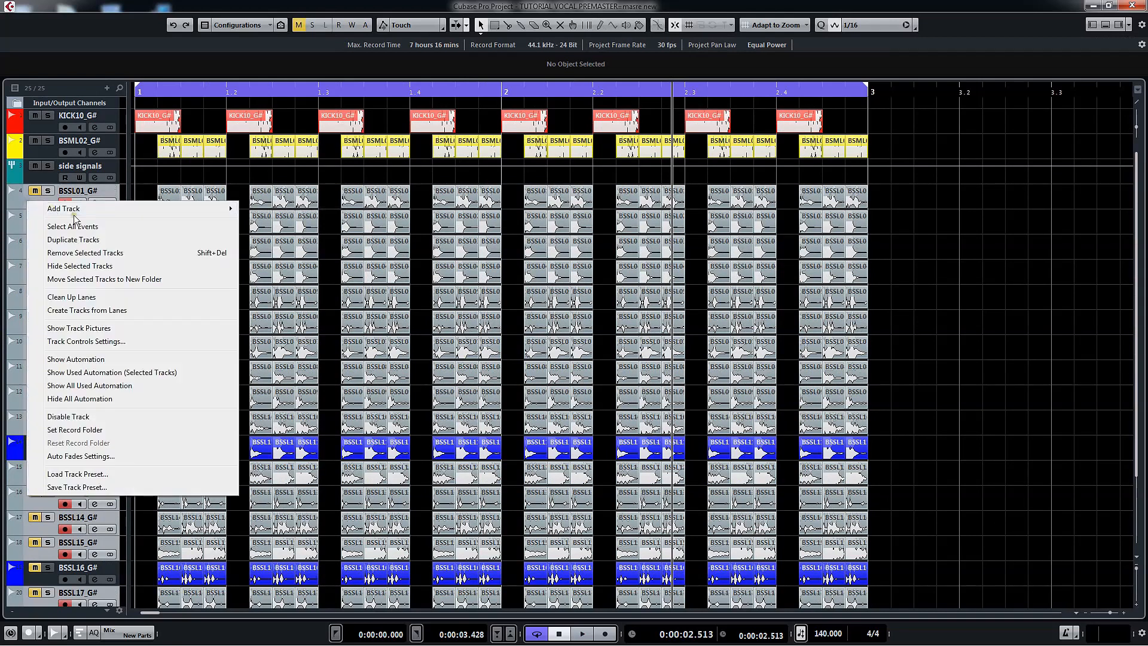
pyautogui.click(85, 253)
pyautogui.click(1136, 575)
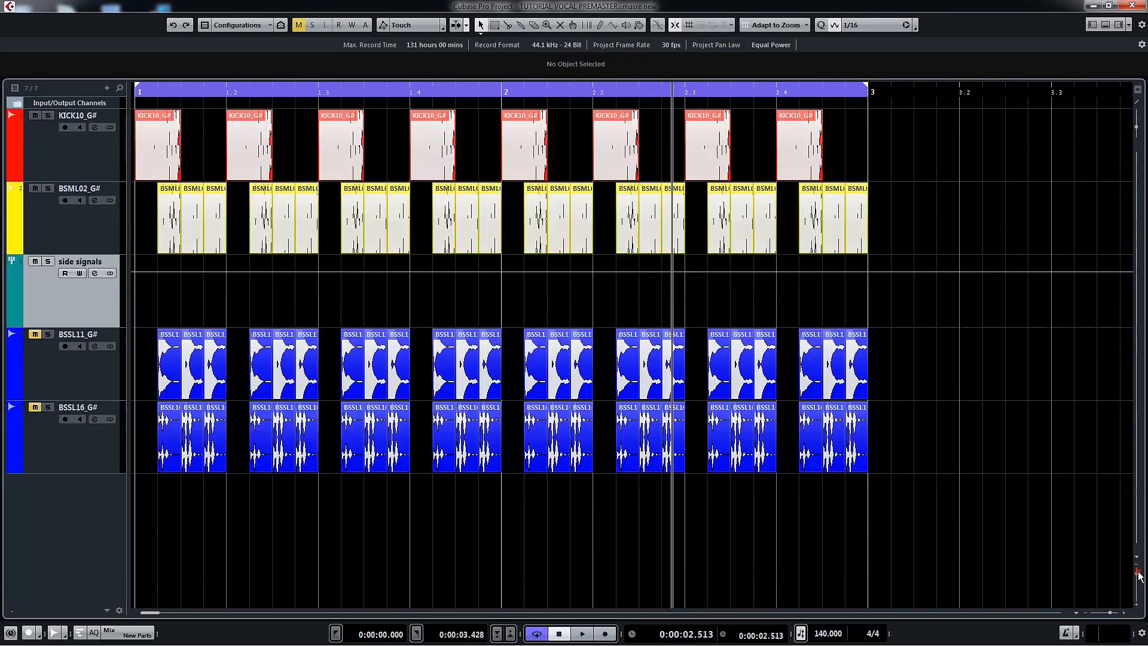
# Show the mixer and insert FabFilter Pro-Q 3 in the second insert slot of both BSSL11_G# and BSSL16_G#
pyautogui.hotkey('alt', 'F3')
pyautogui.click(220, 456)
pyautogui.click(238, 587)
pyautogui.scroll(-5, 242, 590)
pyautogui.click(283, 525)
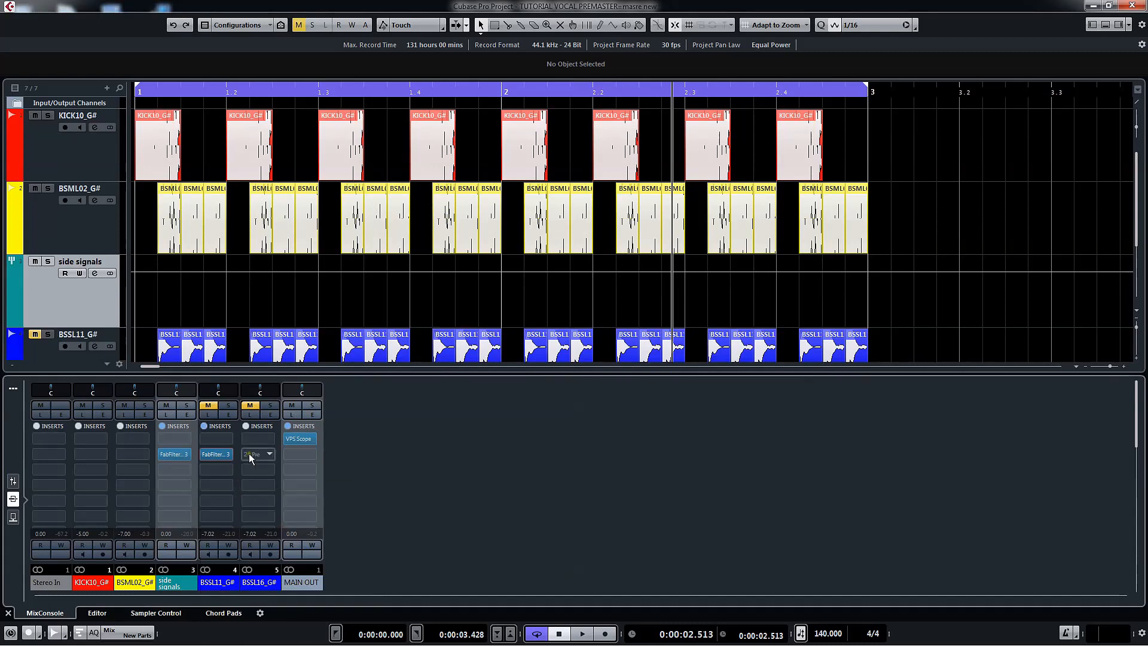
pyautogui.click(258, 454)
pyautogui.click(297, 616)
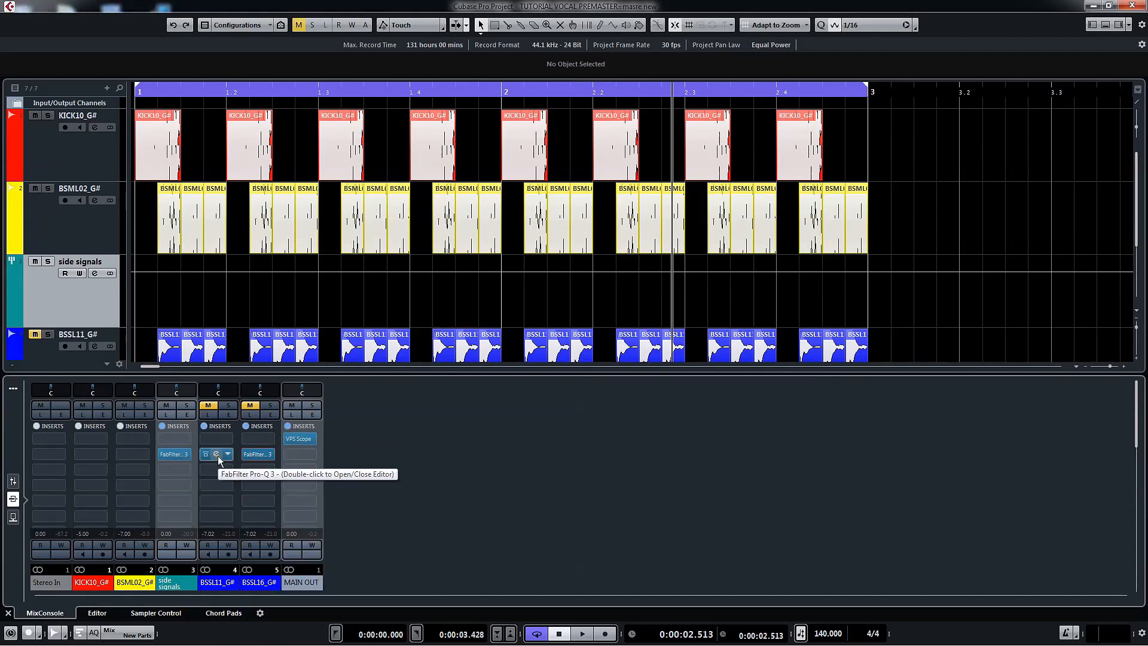
# Open the Pro-Q 3 editors of BSSL11_G# and BSSL16_G# and place them side by side above the mixer
pyautogui.doubleClick(218, 457)
pyautogui.moveTo(266, 264); pyautogui.dragTo(208, 72)
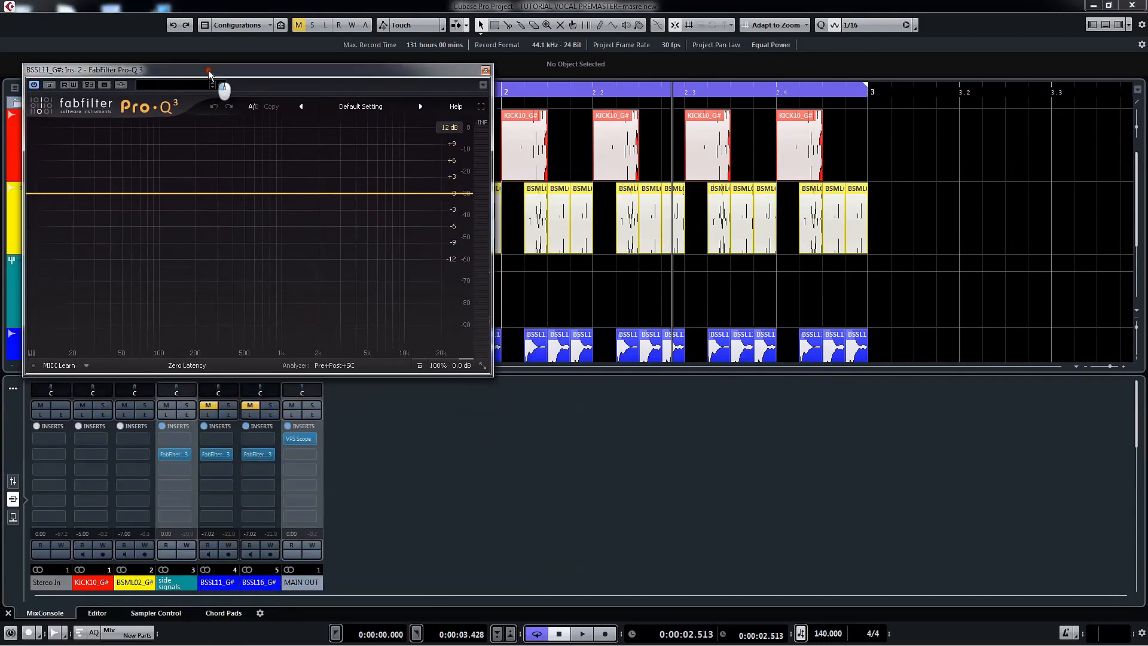
pyautogui.click(261, 455)
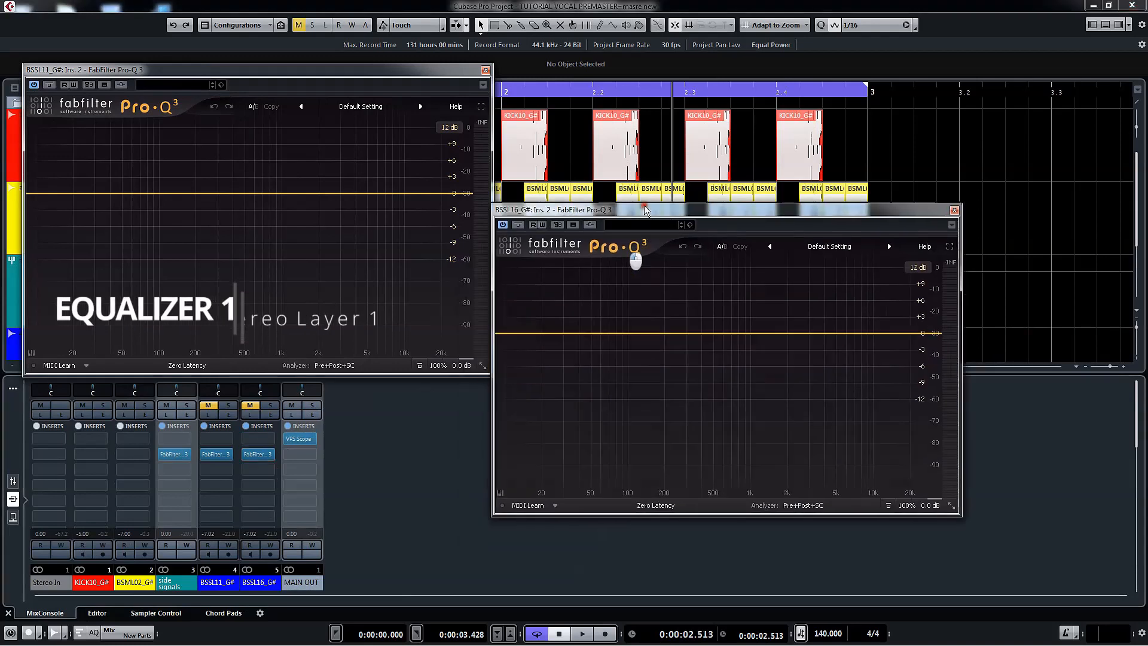
pyautogui.moveTo(640, 244); pyautogui.dragTo(730, 71)
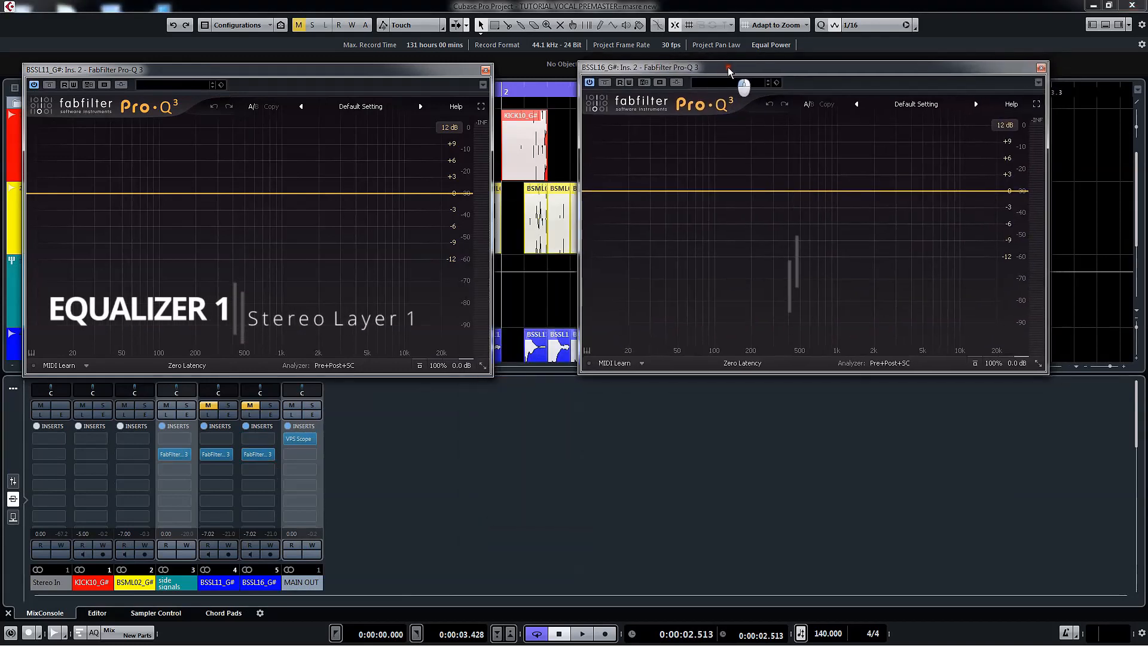
# Bypass the side signals group's equalizer and play BSSL11_G# soloed with the main output's VPS Scope open
pyautogui.click(164, 456)
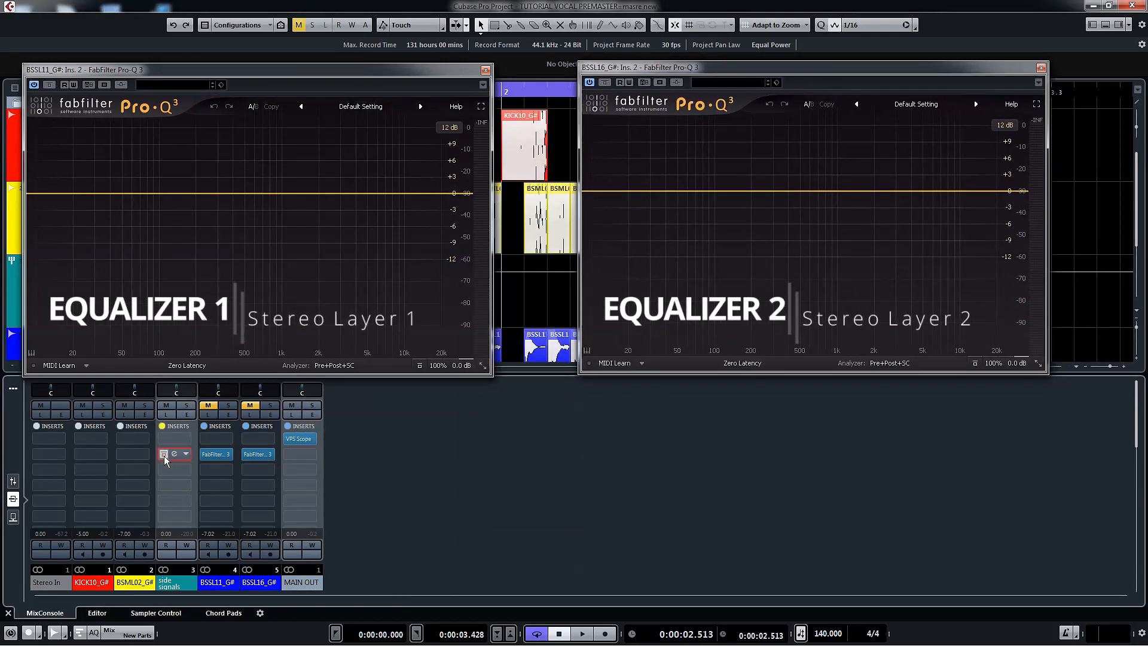
pyautogui.click(225, 408)
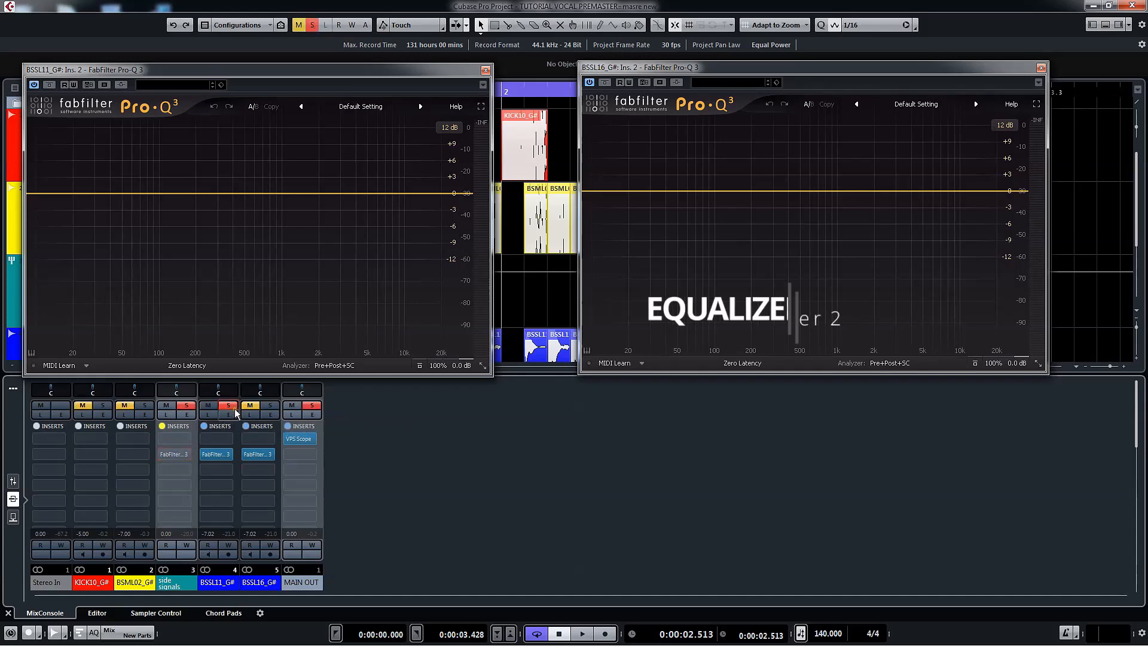
pyautogui.click(299, 439)
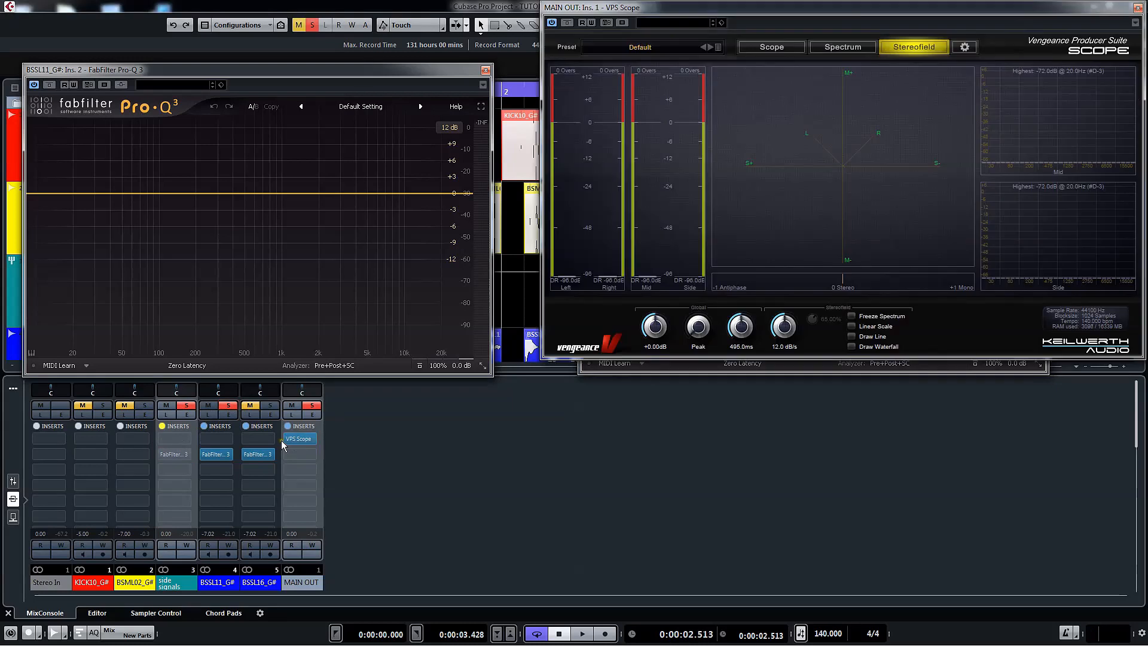
pyautogui.press('space')
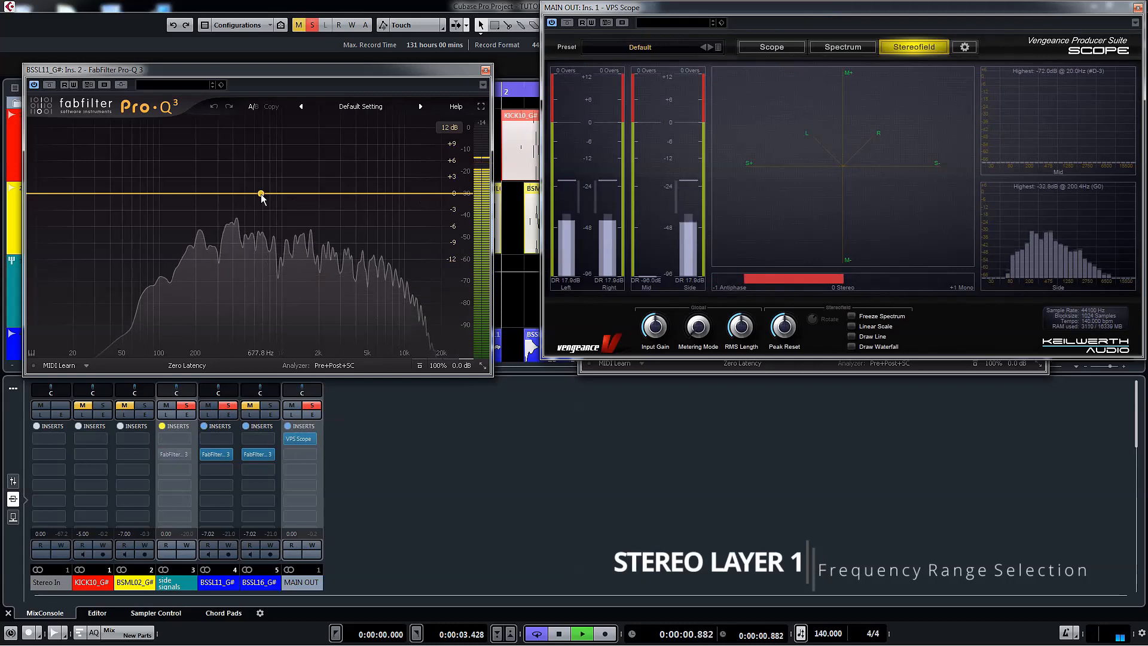
# Add a High Cut band at about 867 Hz, 12 dB/oct, to the equalizer on BSSL11_G#
pyautogui.click(213, 194)
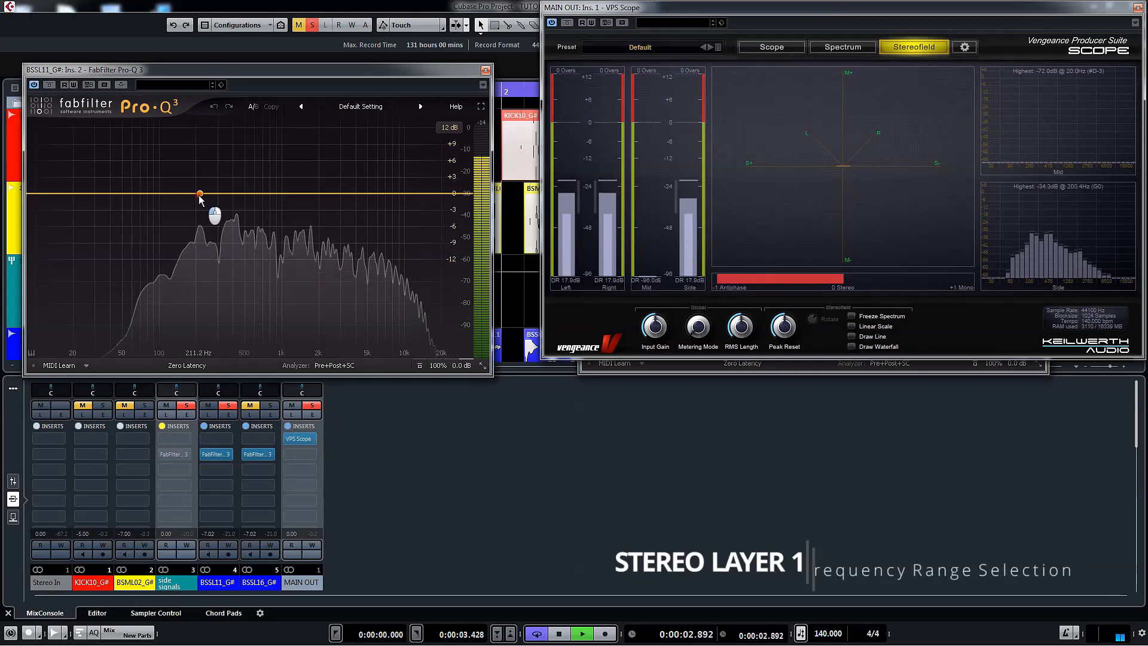
pyautogui.moveTo(213, 194); pyautogui.dragTo(313, 231)
pyautogui.rightClick(315, 229)
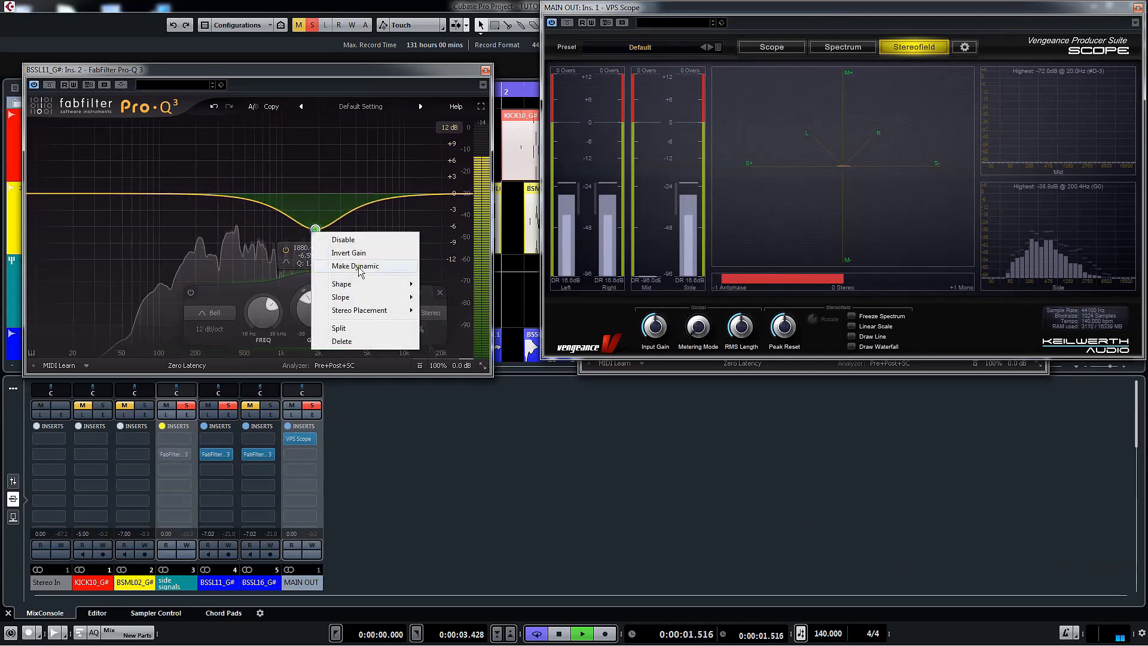
pyautogui.moveTo(353, 284)
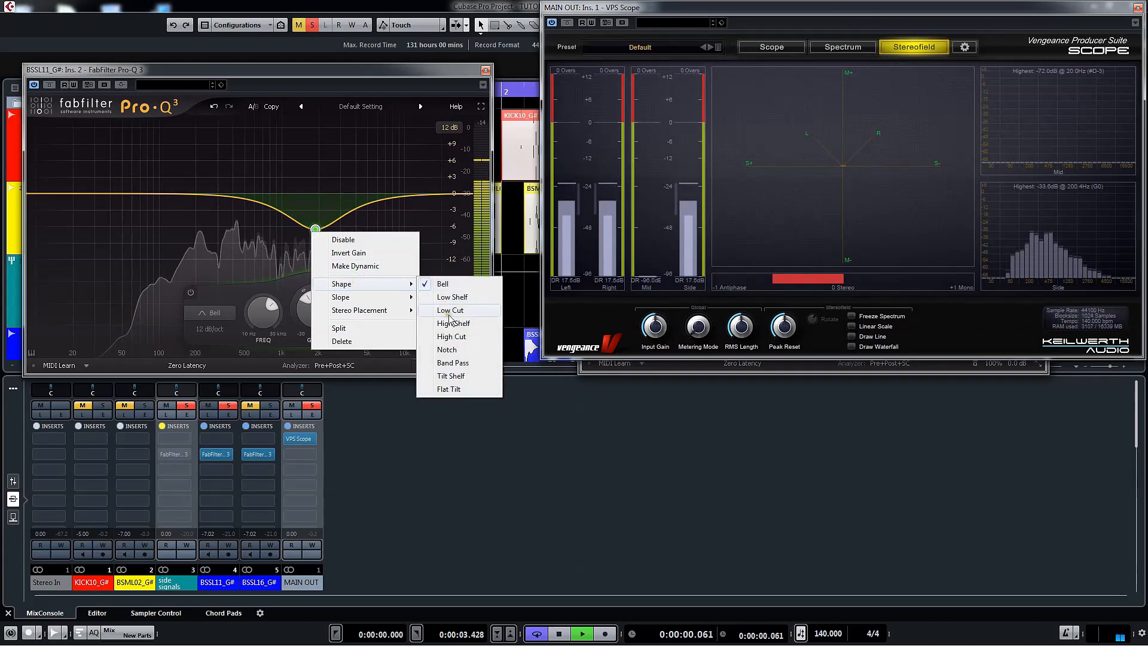
pyautogui.click(450, 337)
pyautogui.moveTo(317, 195); pyautogui.dragTo(275, 198)
# Add a Low Cut band at about 267 Hz, 12 dB/oct, to the BSSL11_G# equalizer and stop playback
pyautogui.click(137, 204)
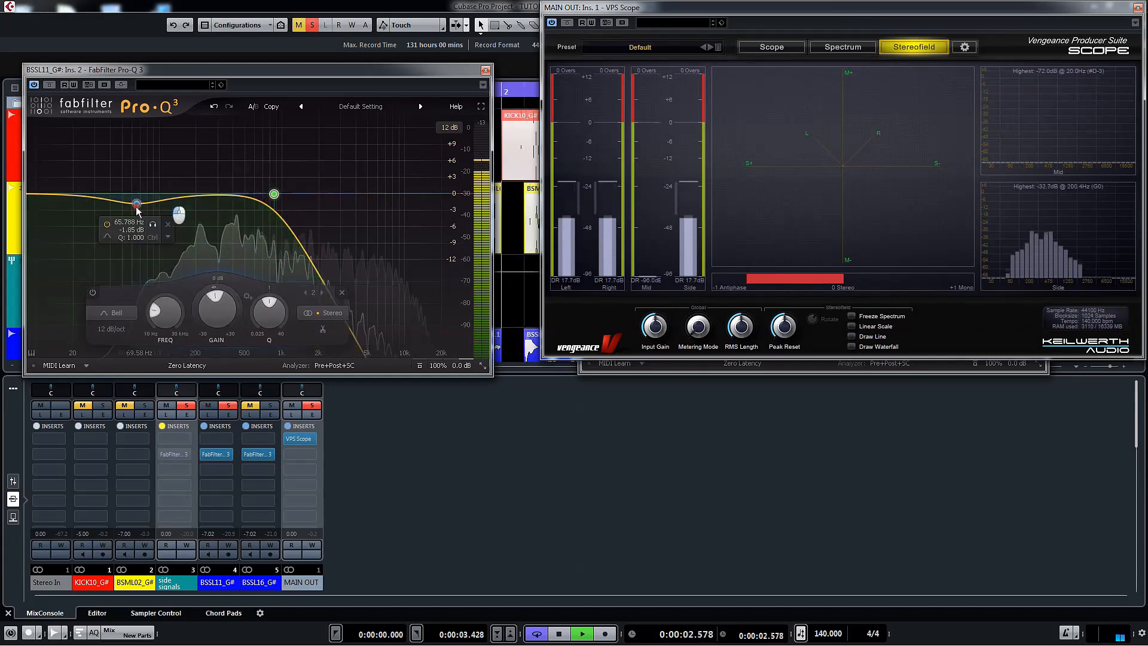
pyautogui.moveTo(137, 204); pyautogui.dragTo(114, 213)
pyautogui.rightClick(114, 214)
pyautogui.moveTo(145, 268)
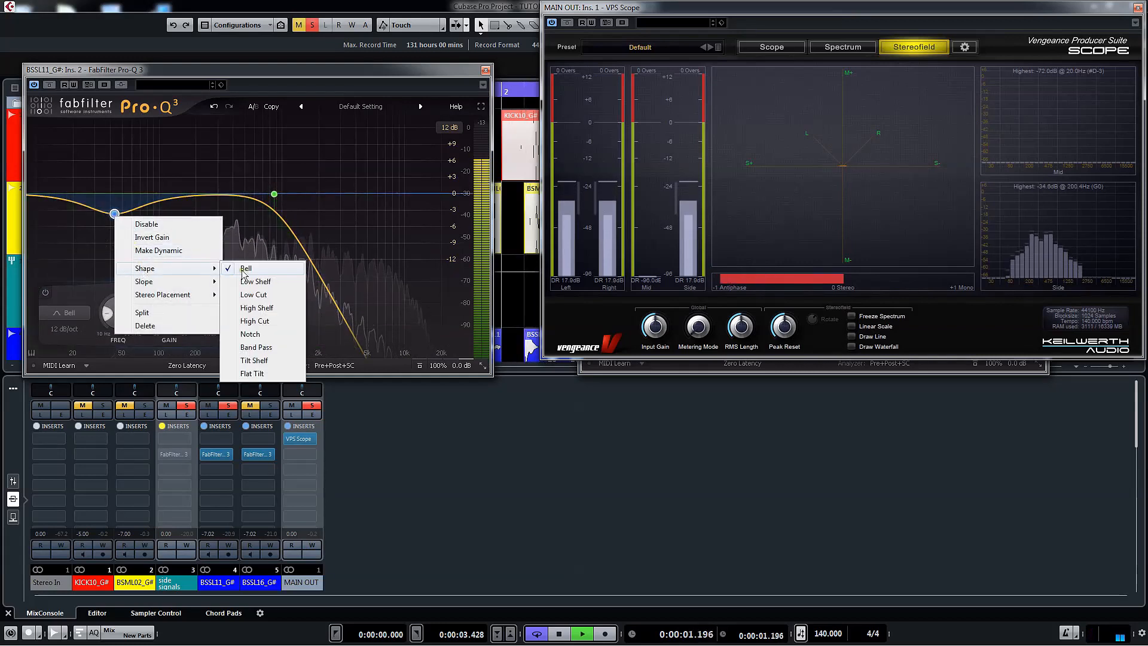
pyautogui.click(254, 295)
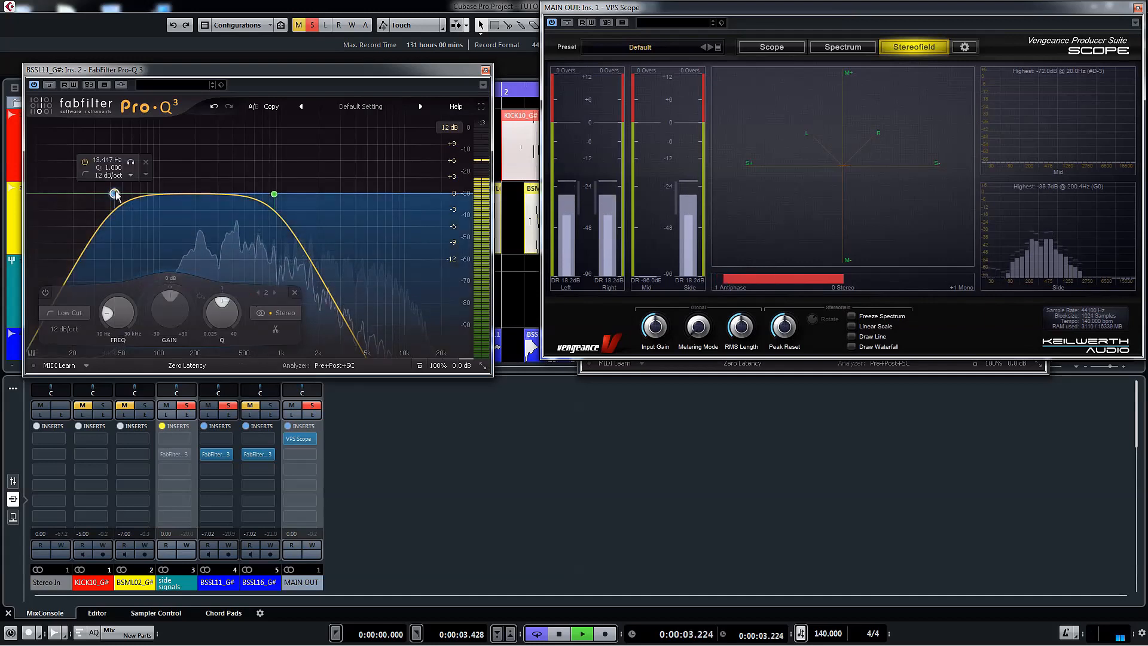
pyautogui.moveTo(115, 194); pyautogui.dragTo(214, 193)
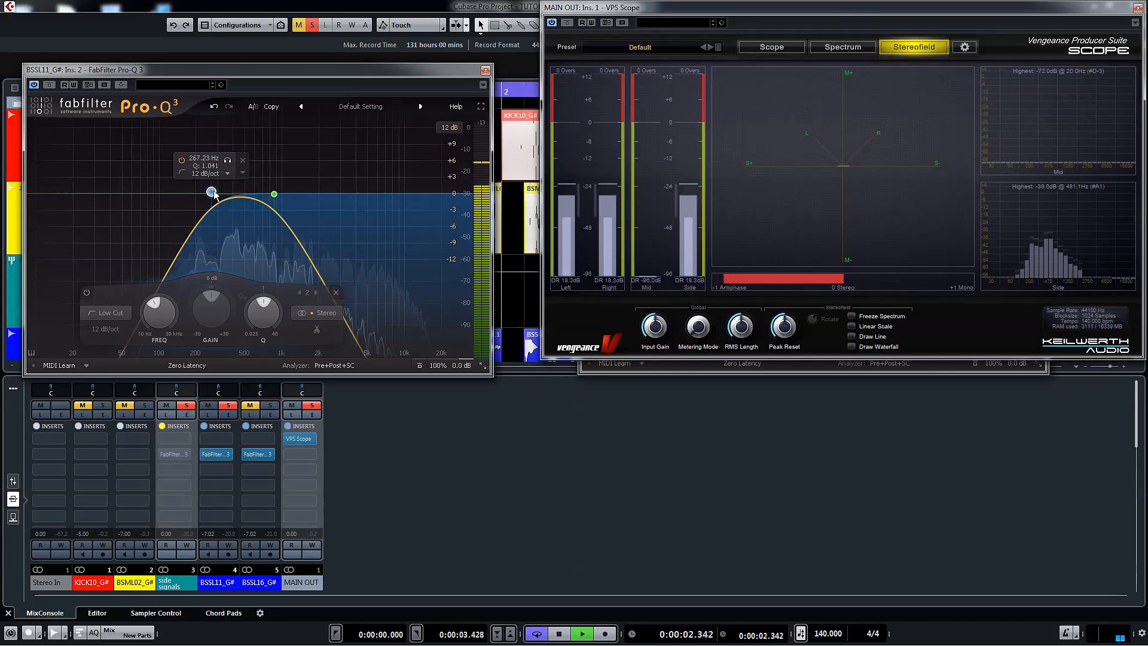
pyautogui.press('space')
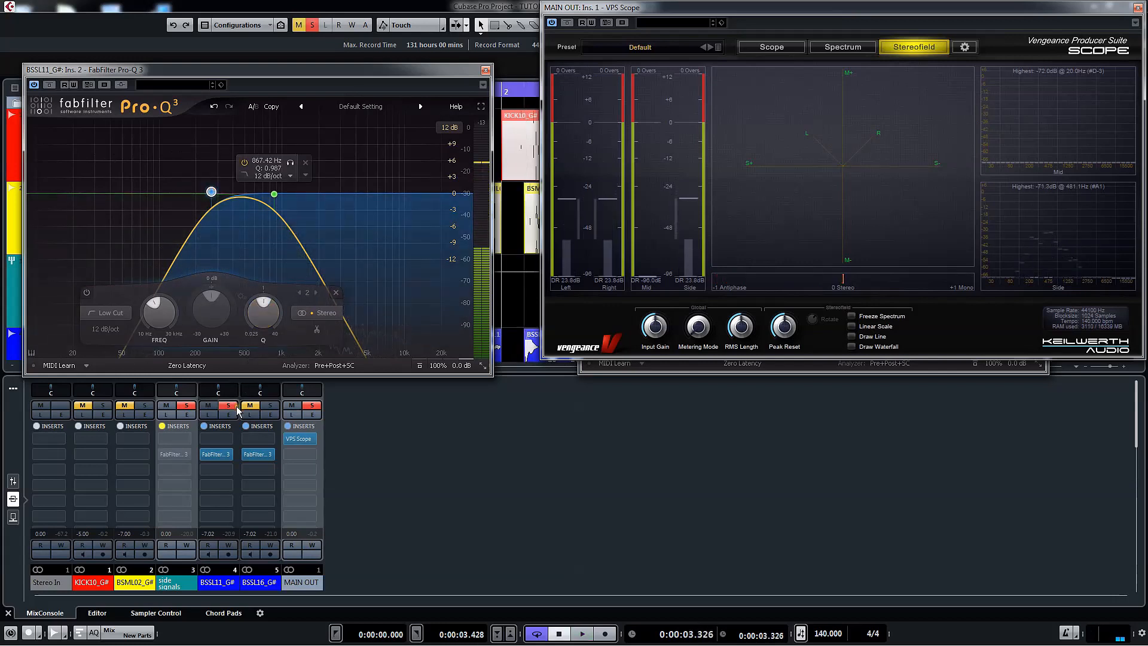
# Move the solo from BSSL11_G# to BSSL16_G#, place its Pro-Q 3 editor beside the other one, and start playback
pyautogui.click(230, 406)
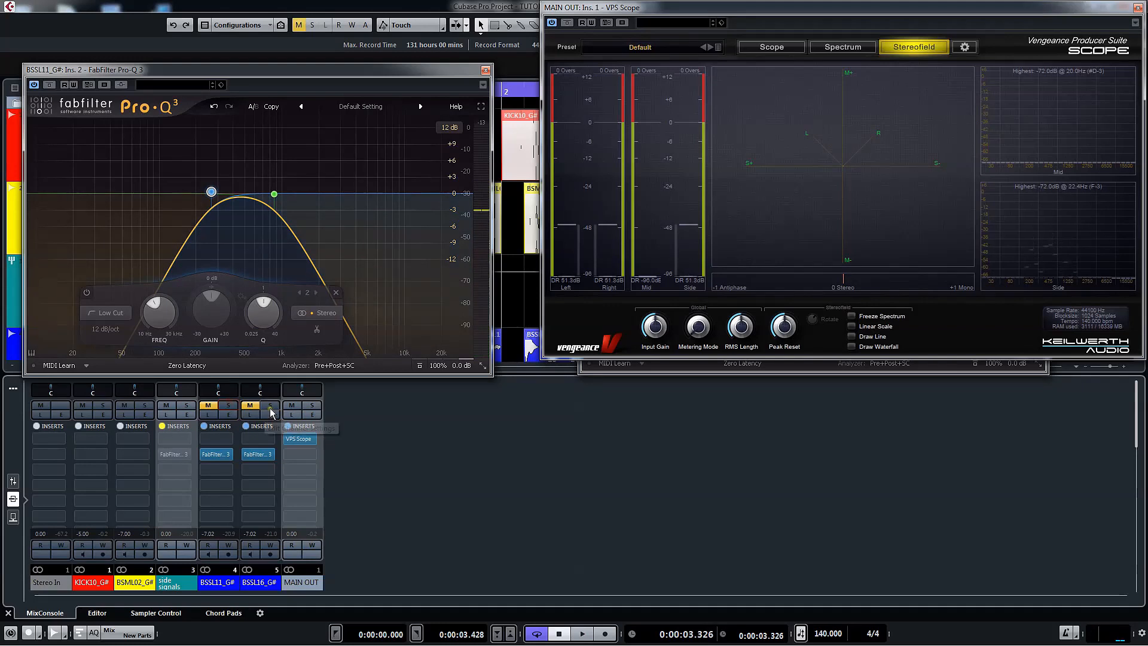
pyautogui.doubleClick(257, 453)
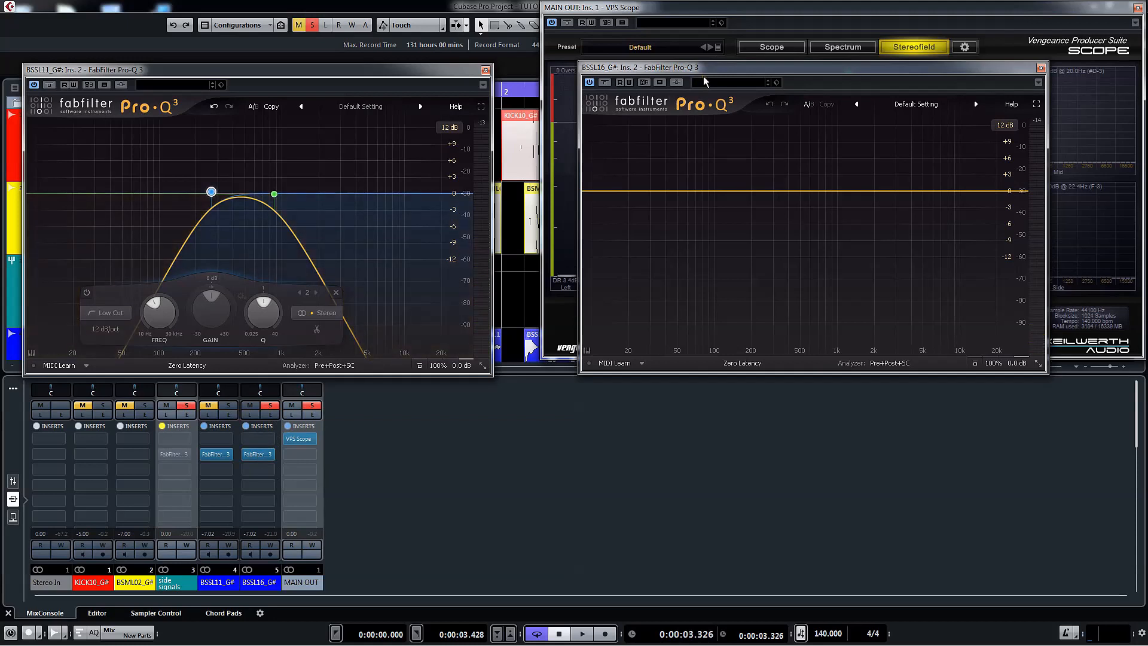
pyautogui.moveTo(773, 69); pyautogui.dragTo(701, 74)
pyautogui.press('space')
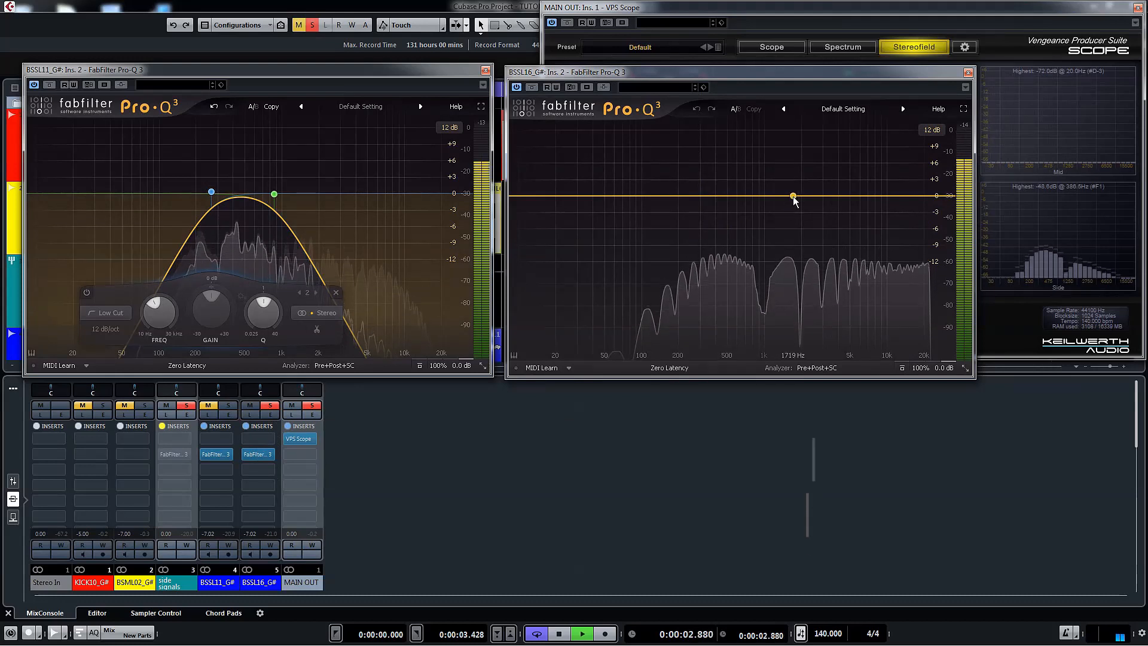
# Add a Low Cut at about 1270 Hz, 12 dB/oct, and a Bell boost of about 1.6 dB near 4263 Hz to BSSL16_G#'s equalizer
pyautogui.moveTo(800, 198); pyautogui.dragTo(744, 226)
pyautogui.rightClick(743, 225)
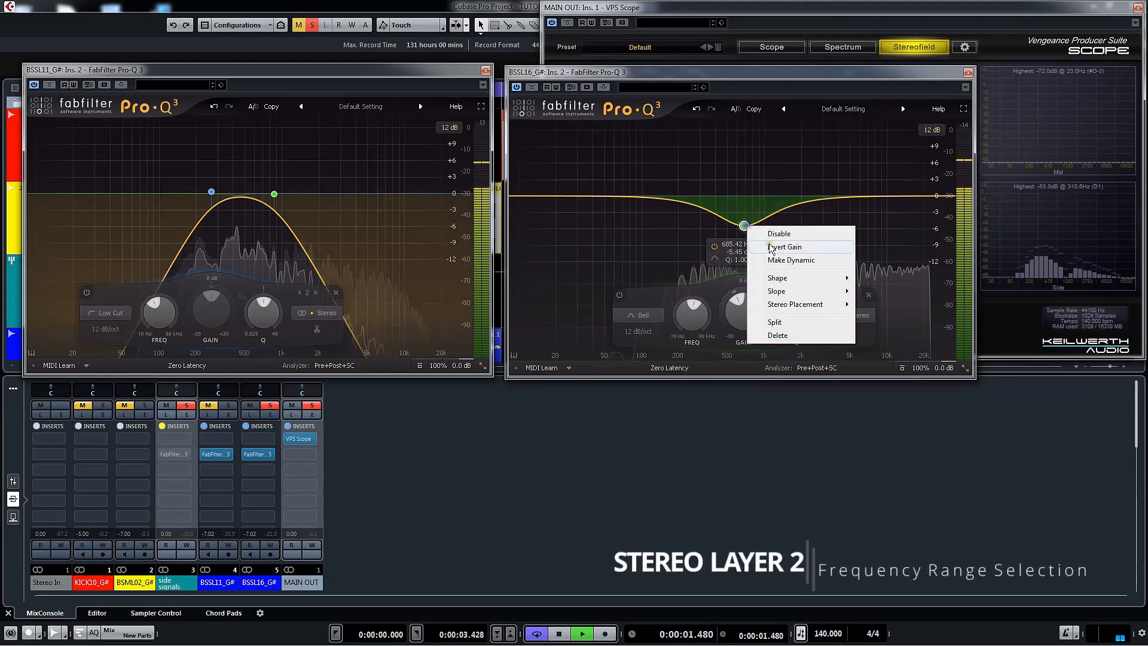
pyautogui.moveTo(780, 275)
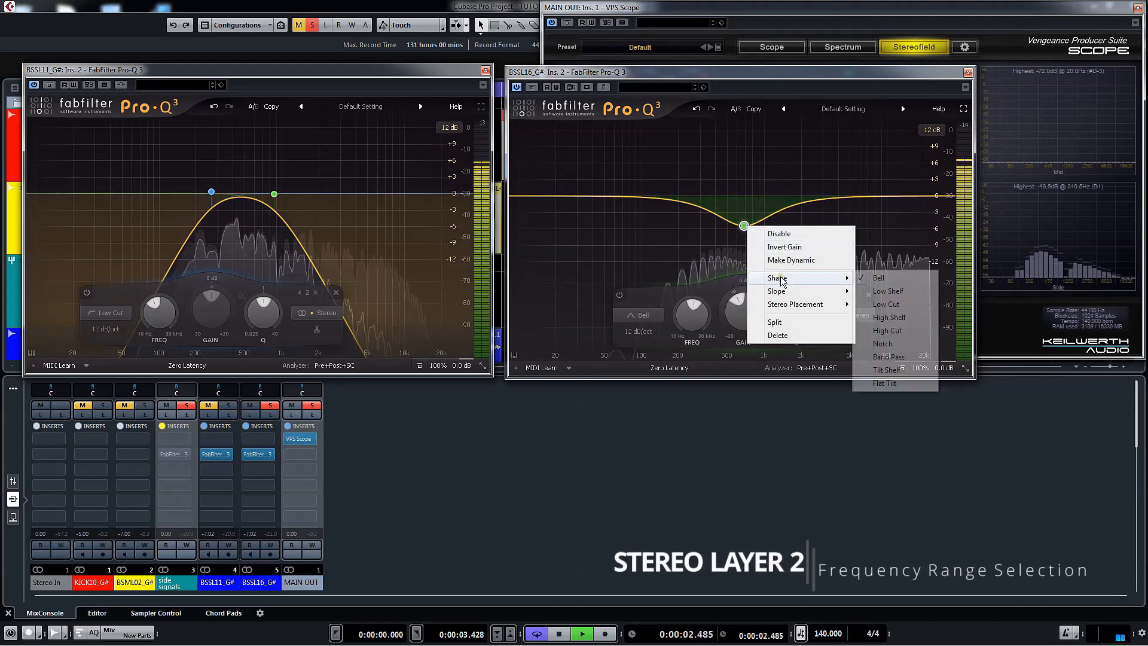
pyautogui.click(886, 303)
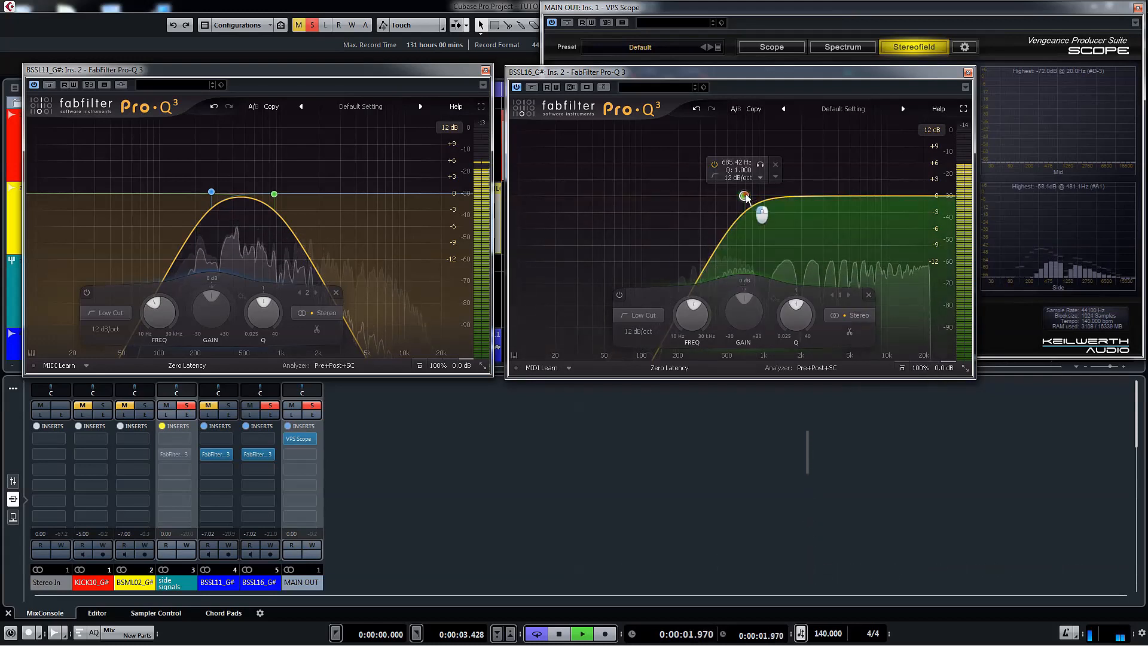
pyautogui.moveTo(745, 197); pyautogui.dragTo(777, 199)
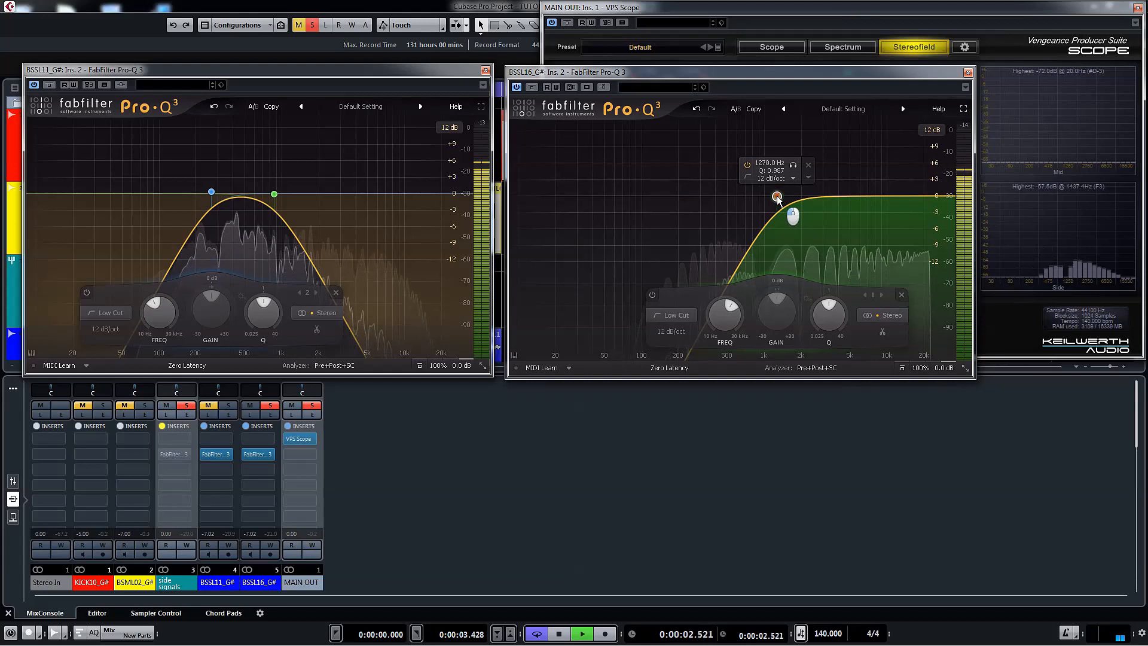
pyautogui.moveTo(834, 194)
pyautogui.mouseDown()
pyautogui.moveTo(855, 187)
pyautogui.moveTo(839, 190)
pyautogui.mouseUp()
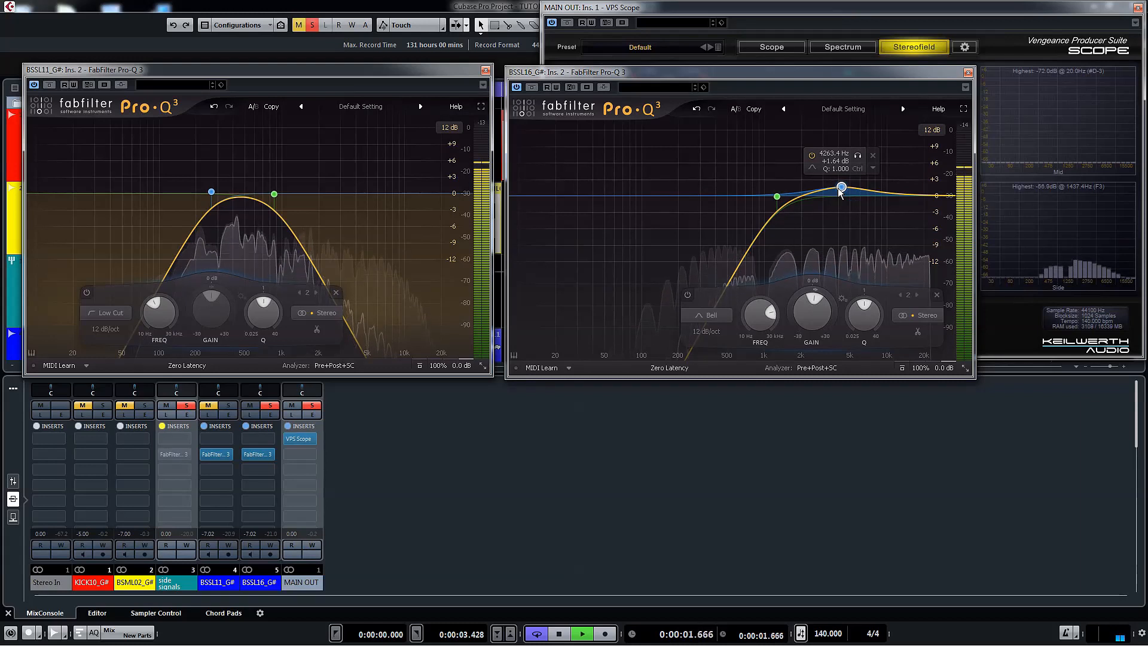
pyautogui.press('space')
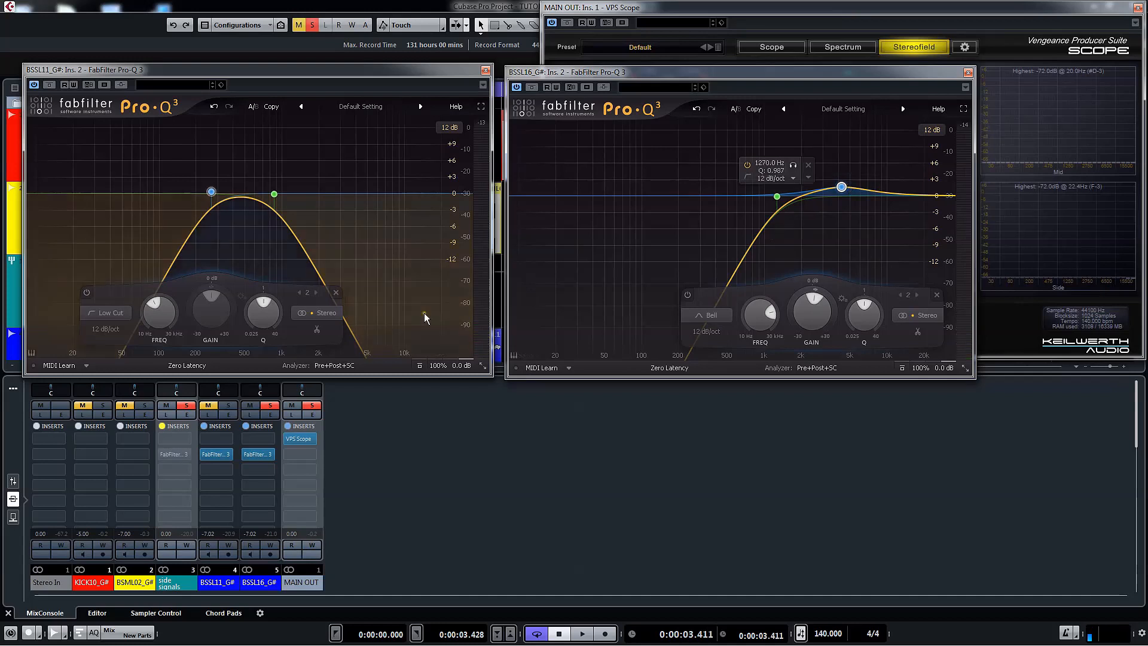
# Play the soloed BSML02_G# bass and blend in both side layers, BSSL11_G# at about -14.3 dB and BSSL16_G# at about -6.5 dB
pyautogui.click(12, 481)
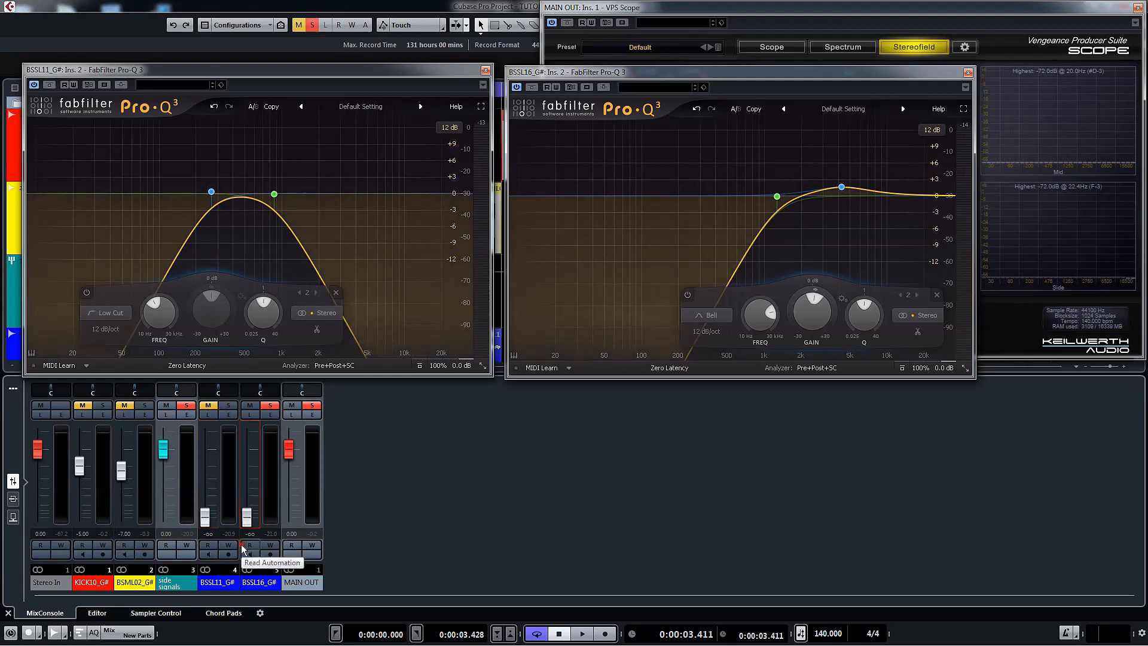
pyautogui.click(124, 404)
pyautogui.click(145, 405)
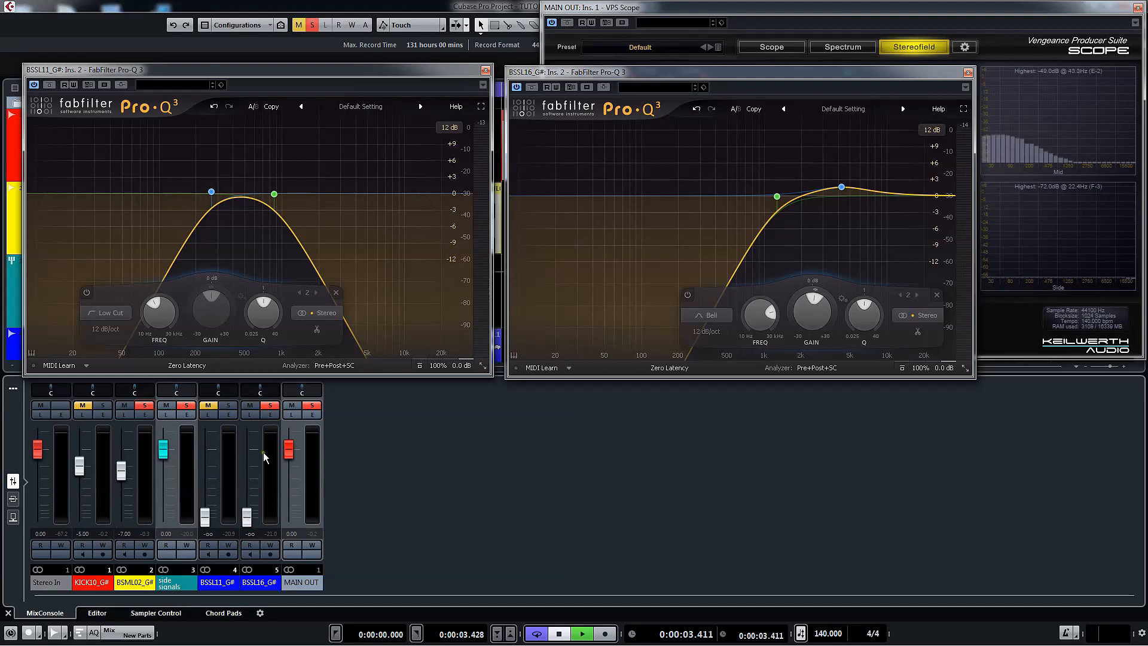
pyautogui.press('space')
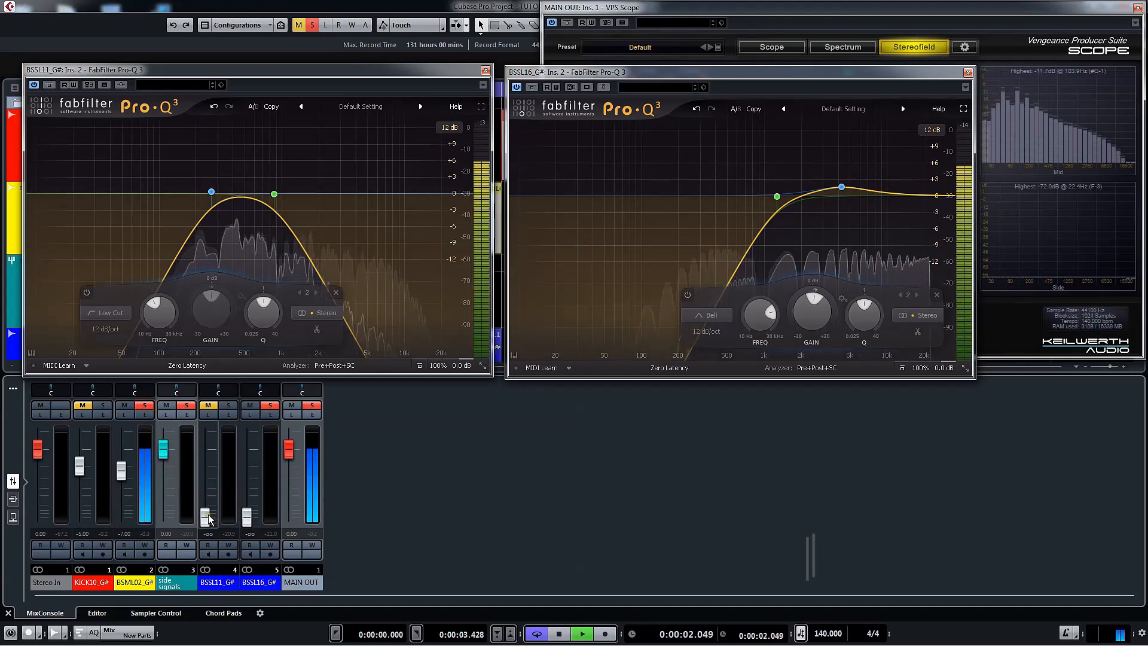
pyautogui.moveTo(205, 515); pyautogui.dragTo(248, 469)
pyautogui.click(227, 408)
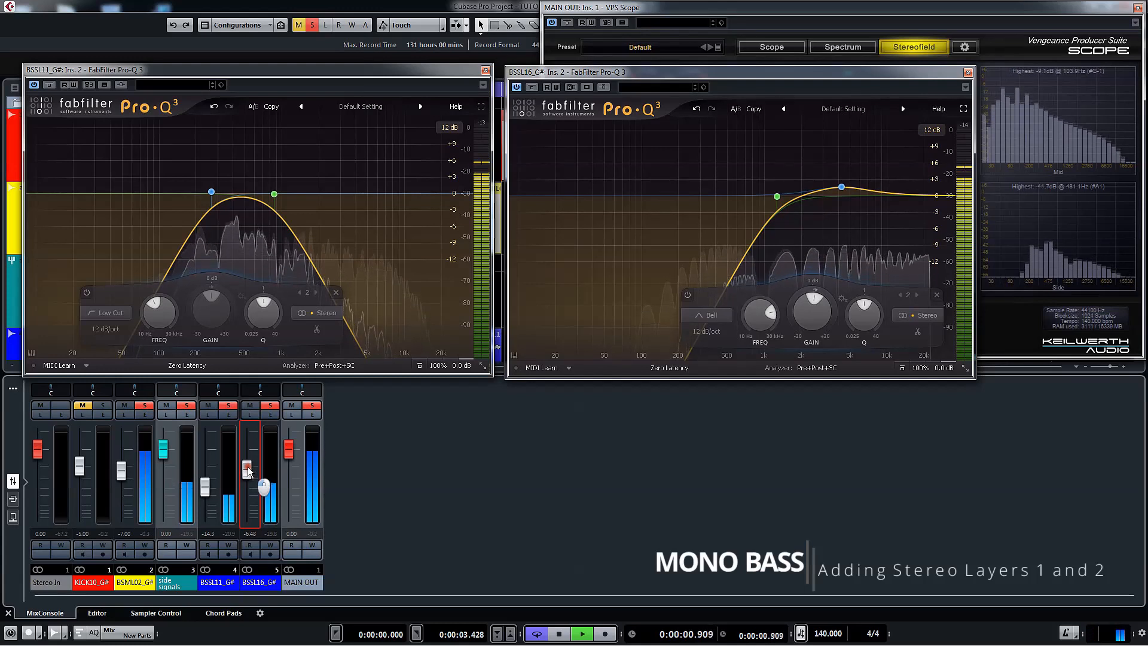
# Compare the bass without and with the side layers, and lower BSSL11_G# to about -16.9 dB and BSSL16_G# to about -8.3 dB
pyautogui.click(187, 408)
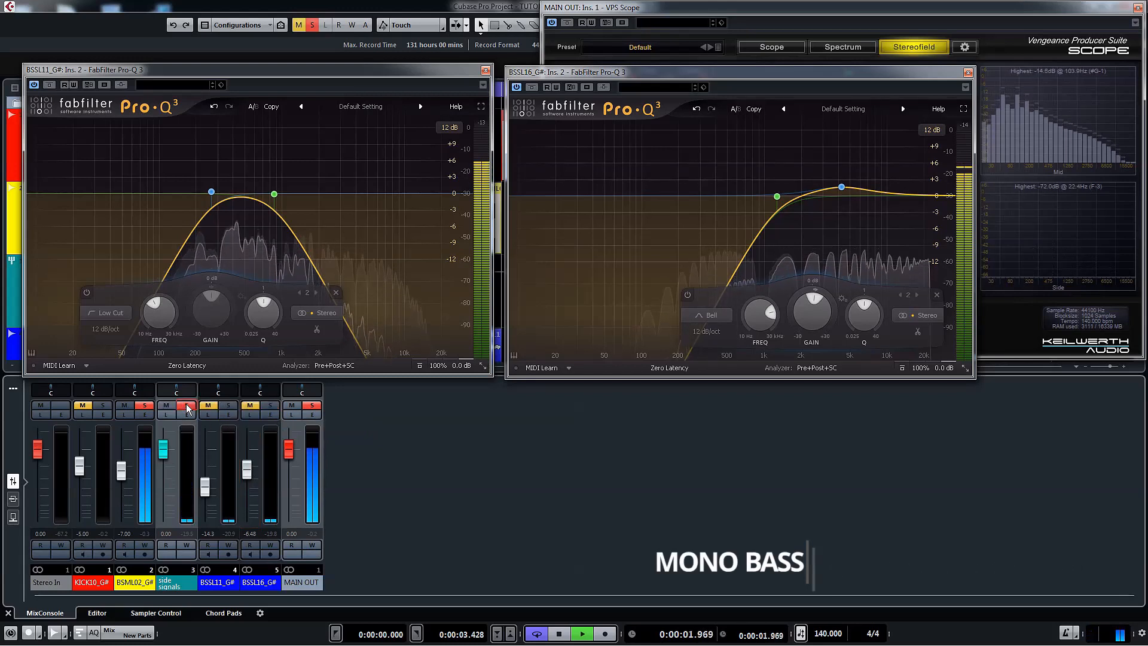
pyautogui.click(270, 406)
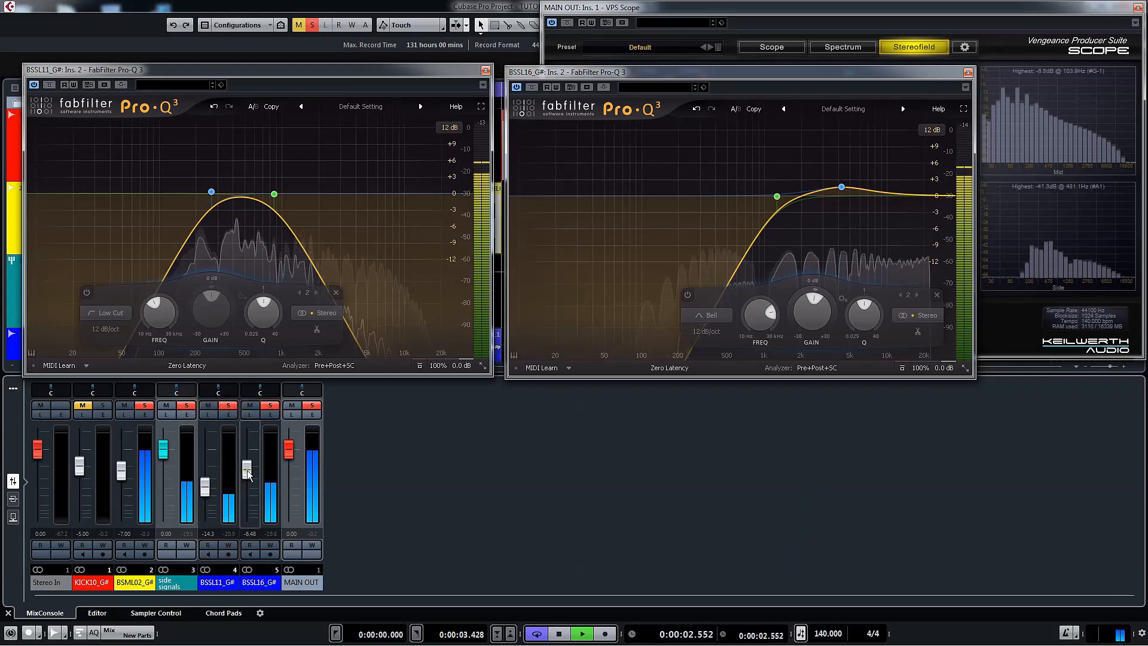
pyautogui.moveTo(205, 486); pyautogui.dragTo(204, 490)
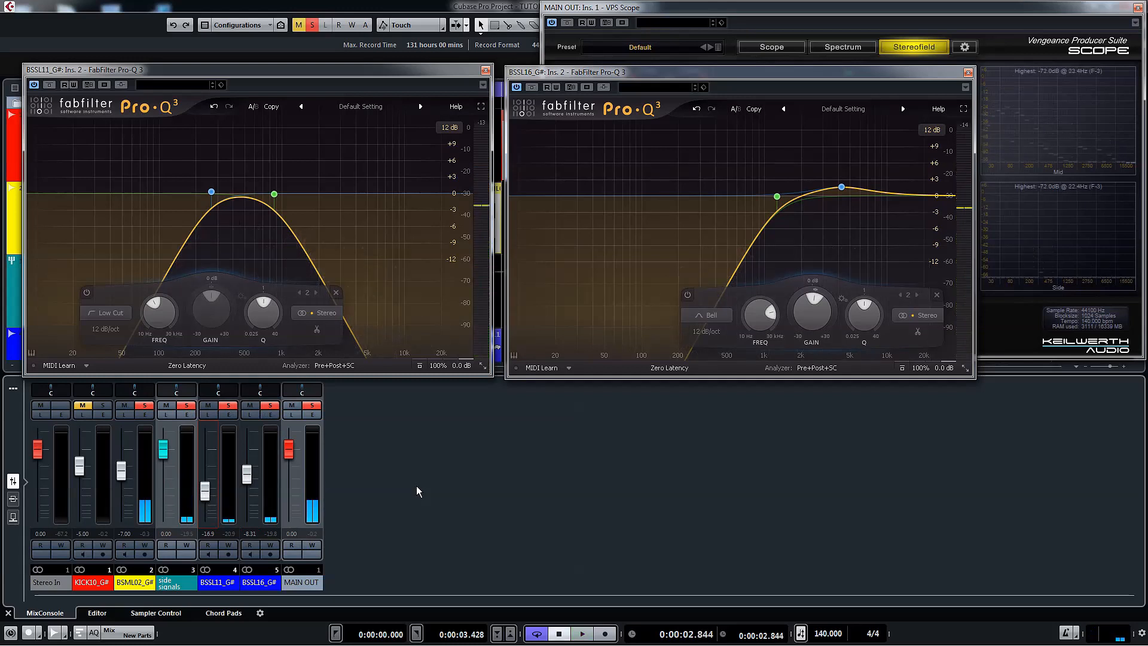
# Close both Pro-Q 3 editors and clear the solos on the side signals group and BSML02_G#
pyautogui.click(968, 72)
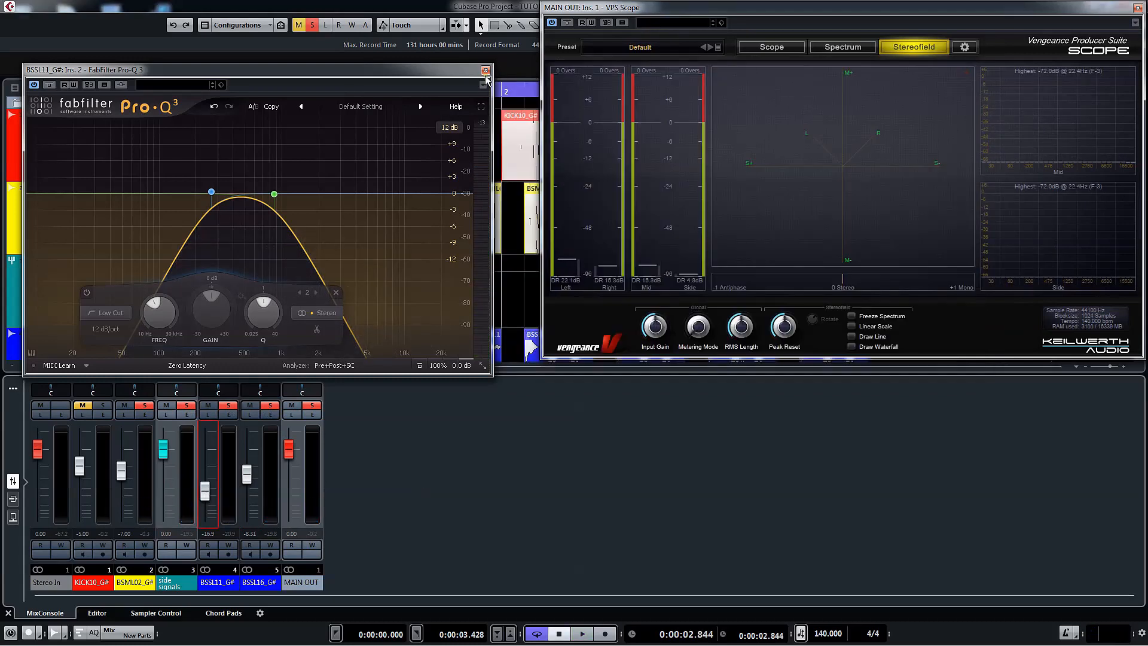
pyautogui.click(486, 70)
pyautogui.click(186, 406)
pyautogui.click(144, 406)
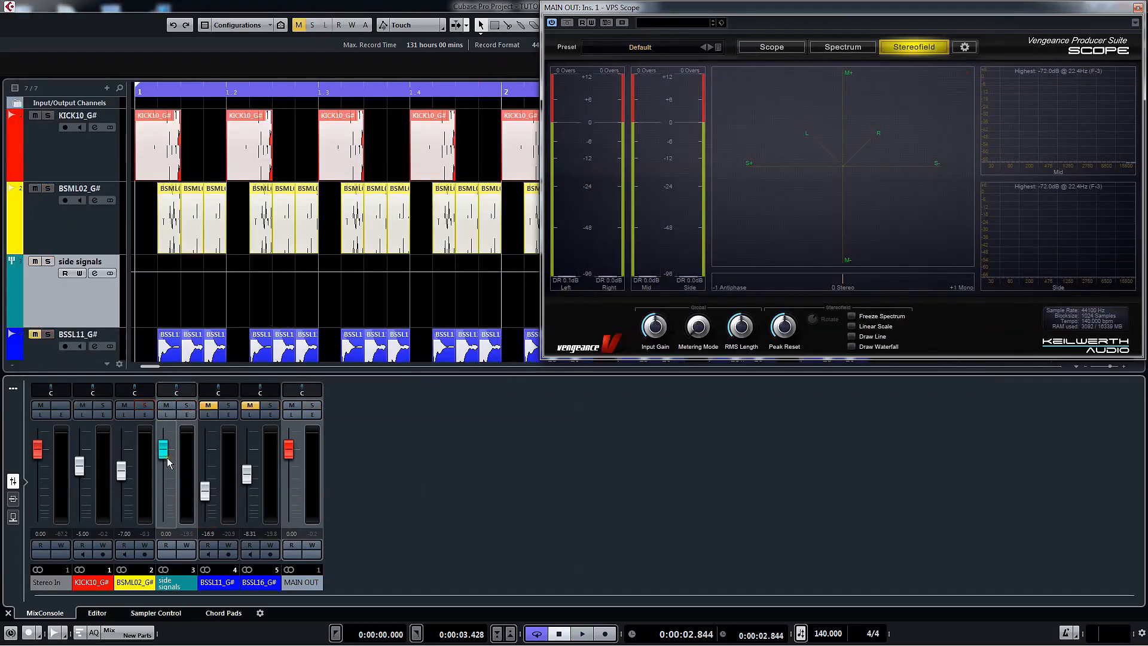
# Pull the side signals group fader fully down, play the kick and bass, and fade the group in to about -0.8 dB
pyautogui.moveTo(166, 452); pyautogui.dragTo(164, 517)
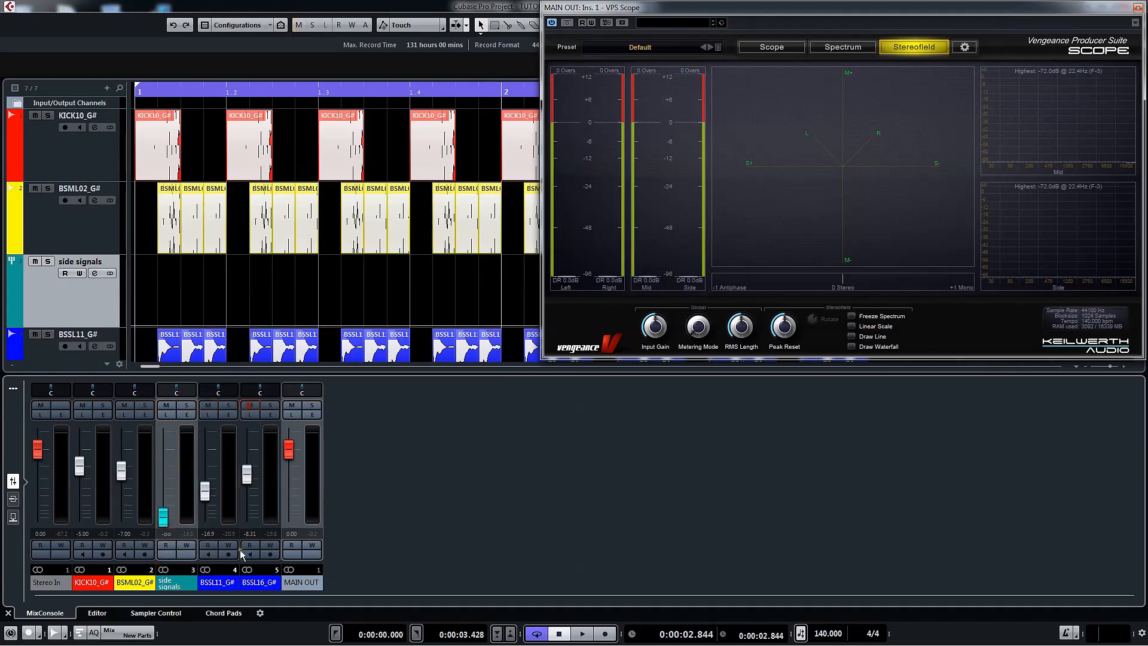
pyautogui.press('space')
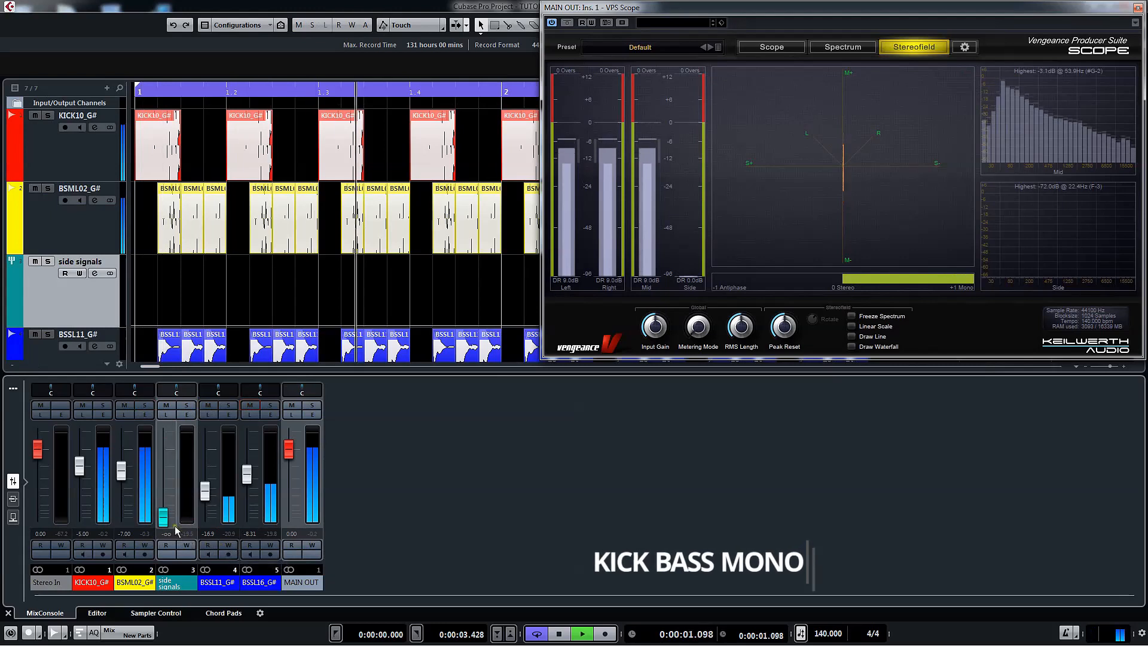
pyautogui.moveTo(175, 525); pyautogui.dragTo(188, 455)
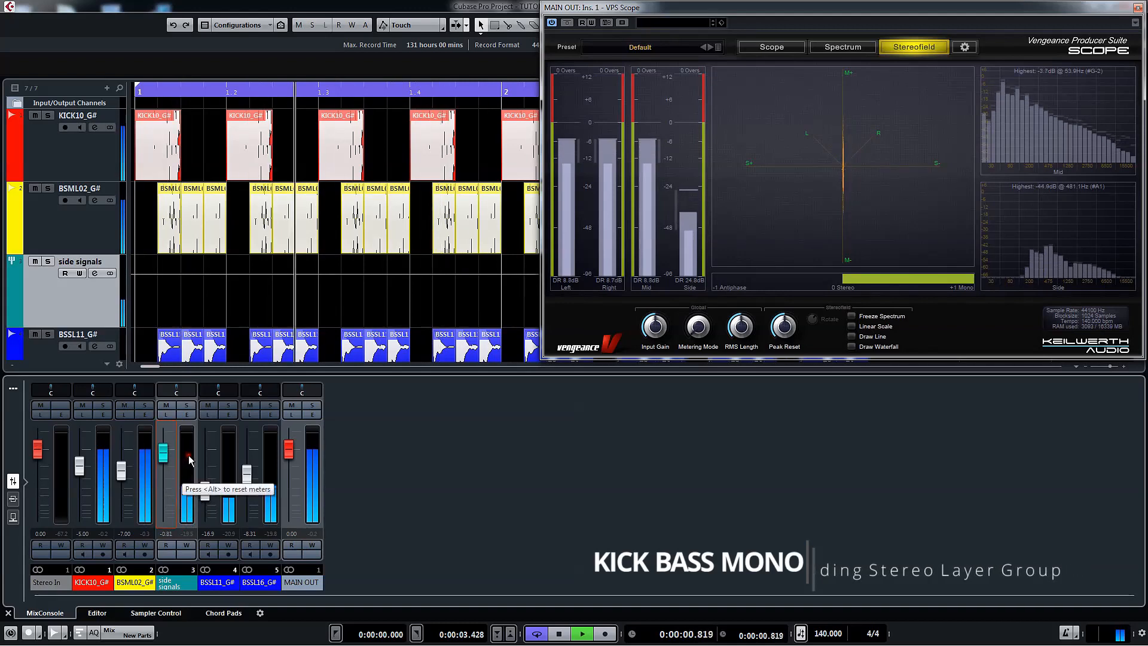
# Compare the kick and bass with the side signals group muted and unmuted, and stop playback
pyautogui.click(166, 406)
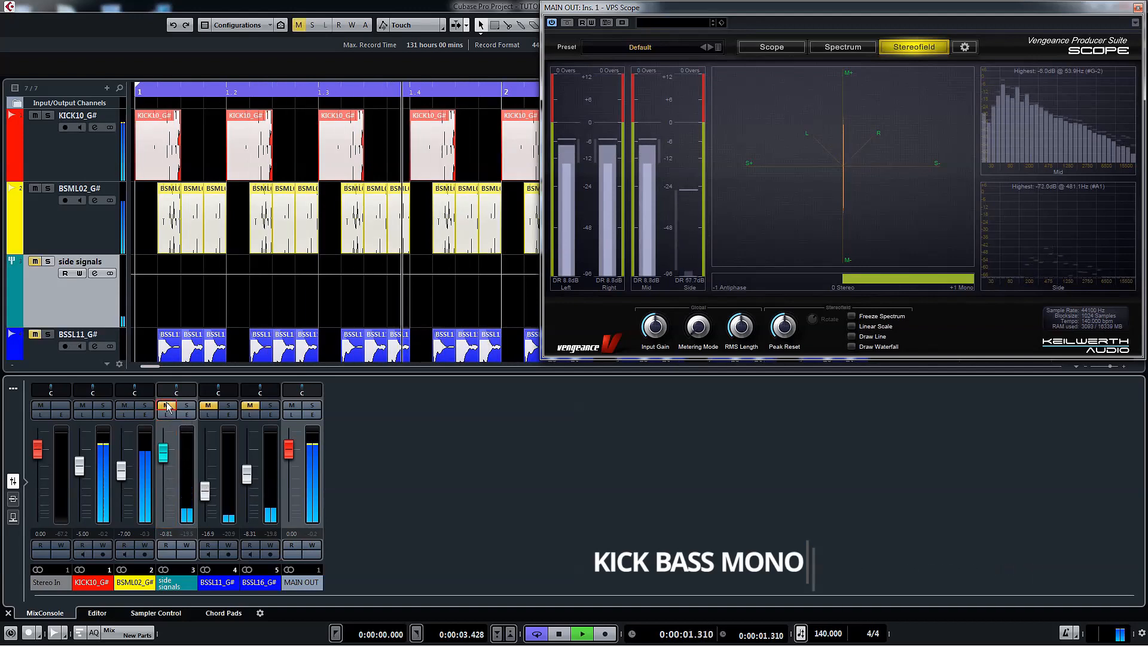
pyautogui.click(167, 405)
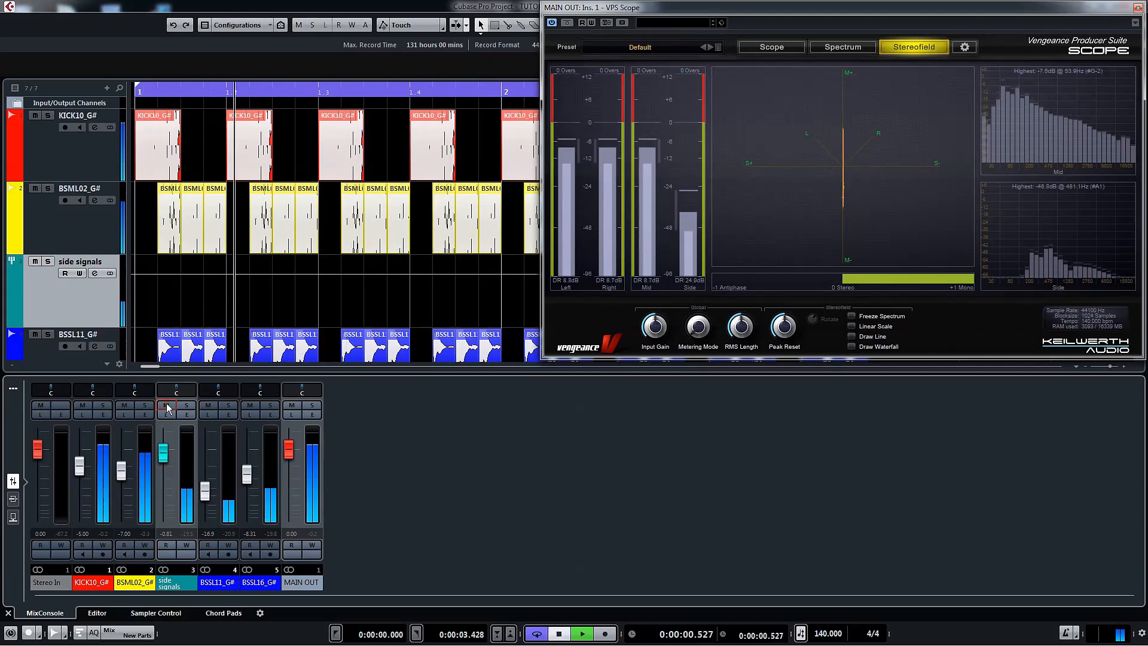
pyautogui.press('space')
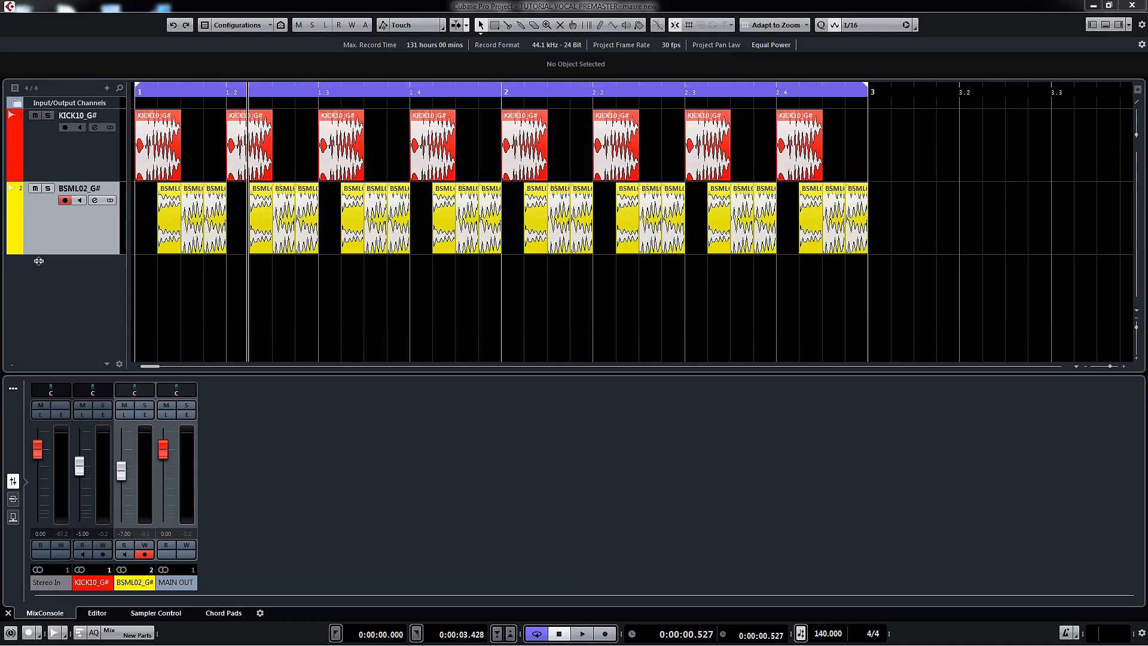
# Duplicate the BSML02_G# track and pan the original fully left and the duplicate fully right
pyautogui.rightClick(71, 232)
pyautogui.click(108, 269)
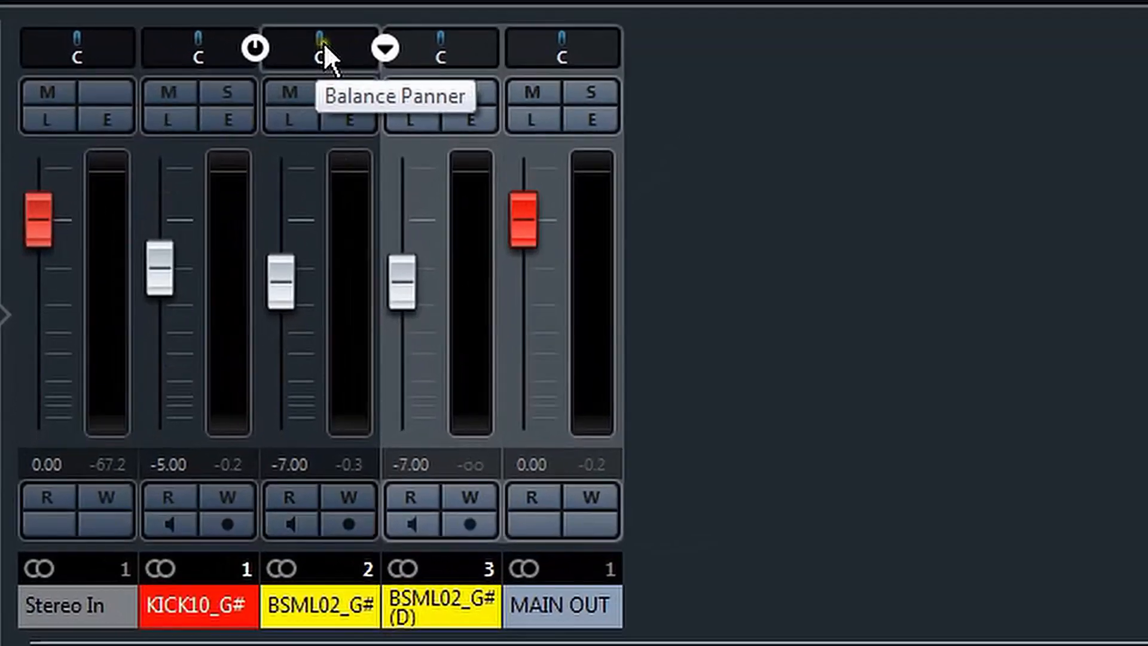
pyautogui.moveTo(190, 289); pyautogui.dragTo(179, 289)
pyautogui.moveTo(305, 43); pyautogui.dragTo(239, 58)
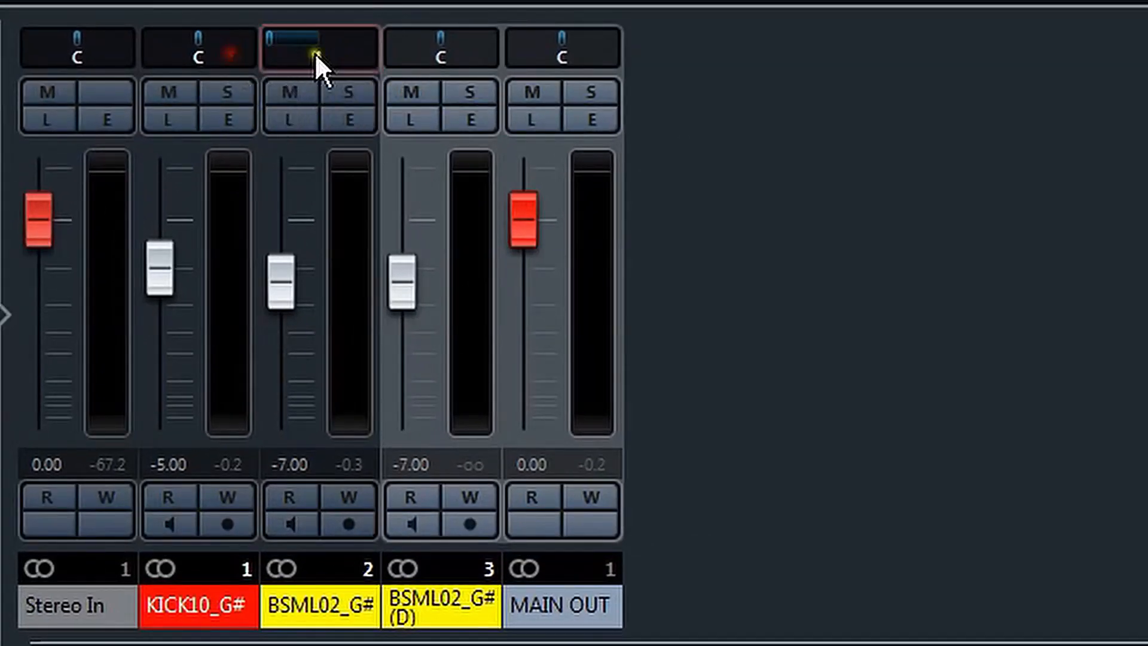
pyautogui.moveTo(440, 39); pyautogui.dragTo(543, 51)
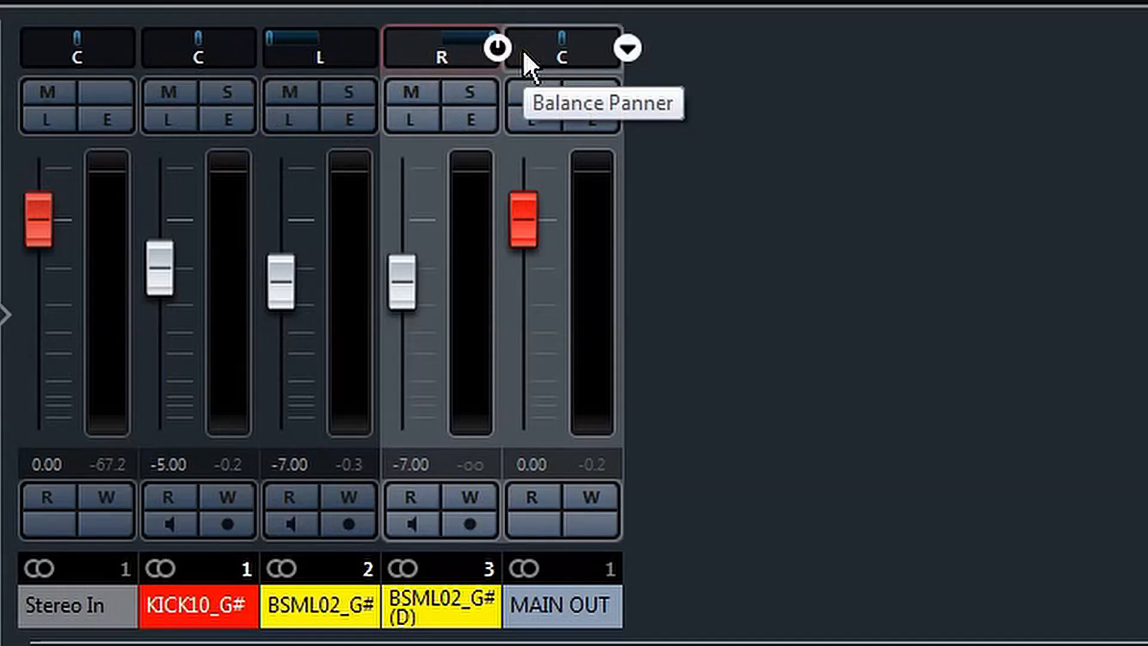
# Insert FabFilter Pro-Q 2 in the second insert slot of the original BSML02_G# channel
pyautogui.click(0, 364)
pyautogui.click(303, 220)
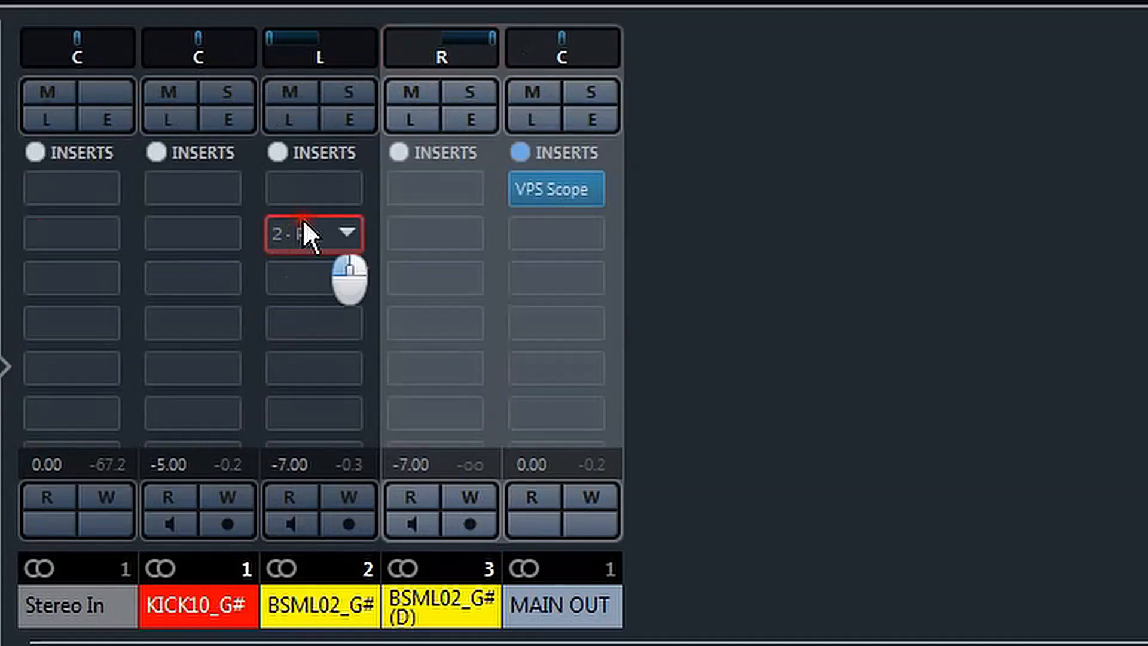
pyautogui.click(320, 623)
pyautogui.scroll(-5, 640, 577)
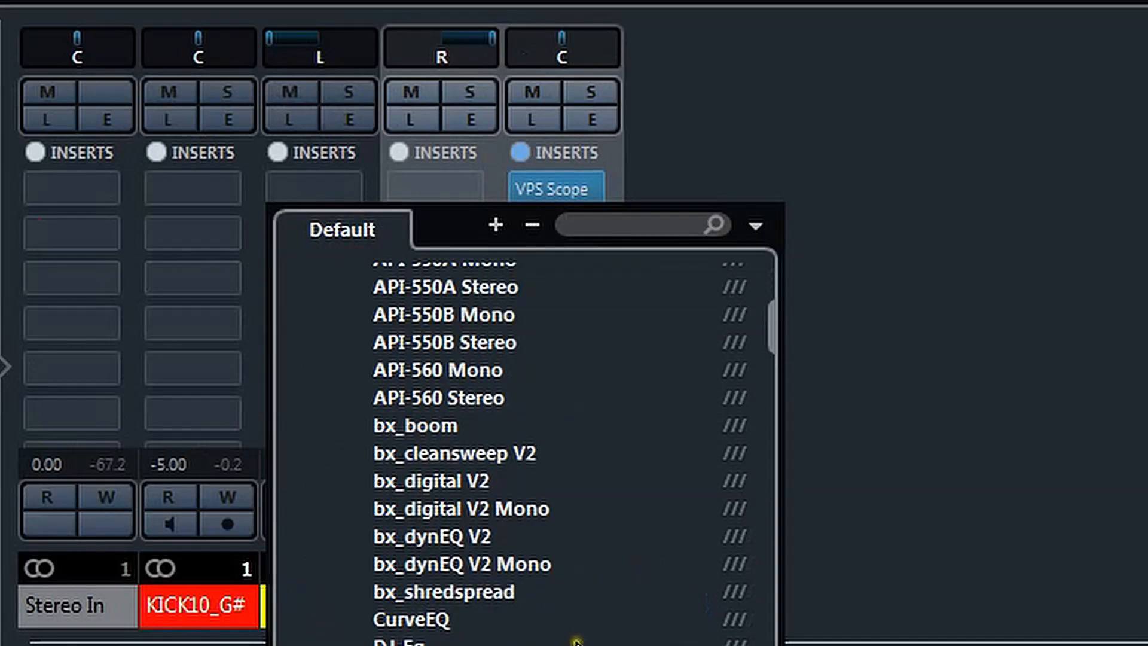
pyautogui.doubleClick(450, 644)
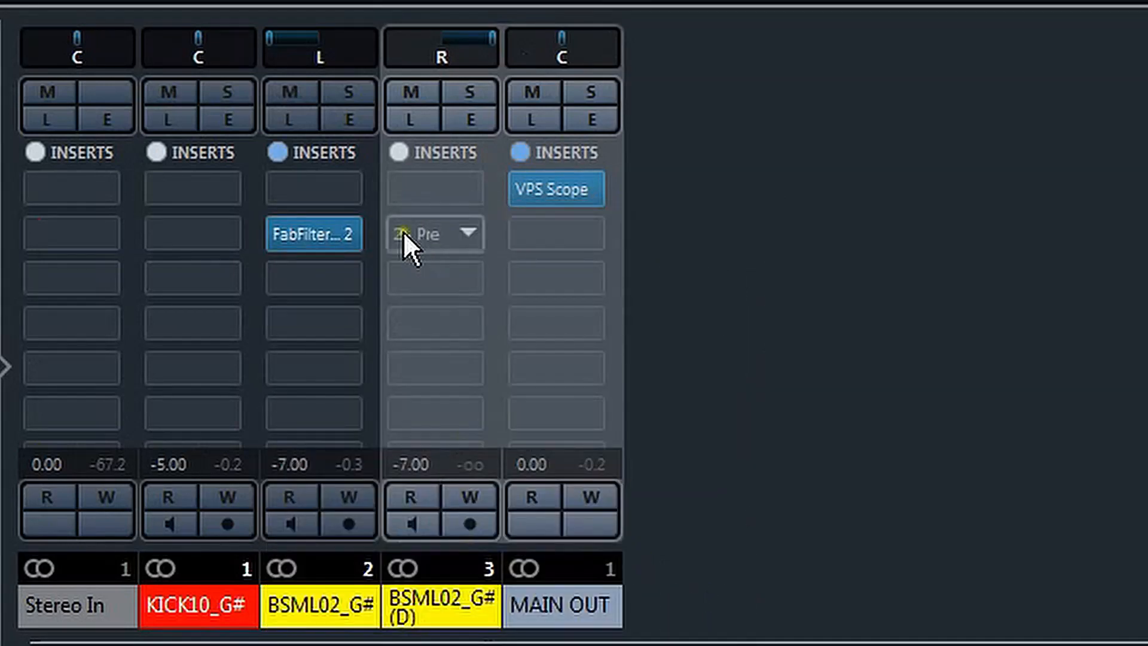
# Insert FabFilter Pro-Q 2 in the second insert slot of the duplicated BSML02_G# channel
pyautogui.click(439, 233)
pyautogui.click(444, 617)
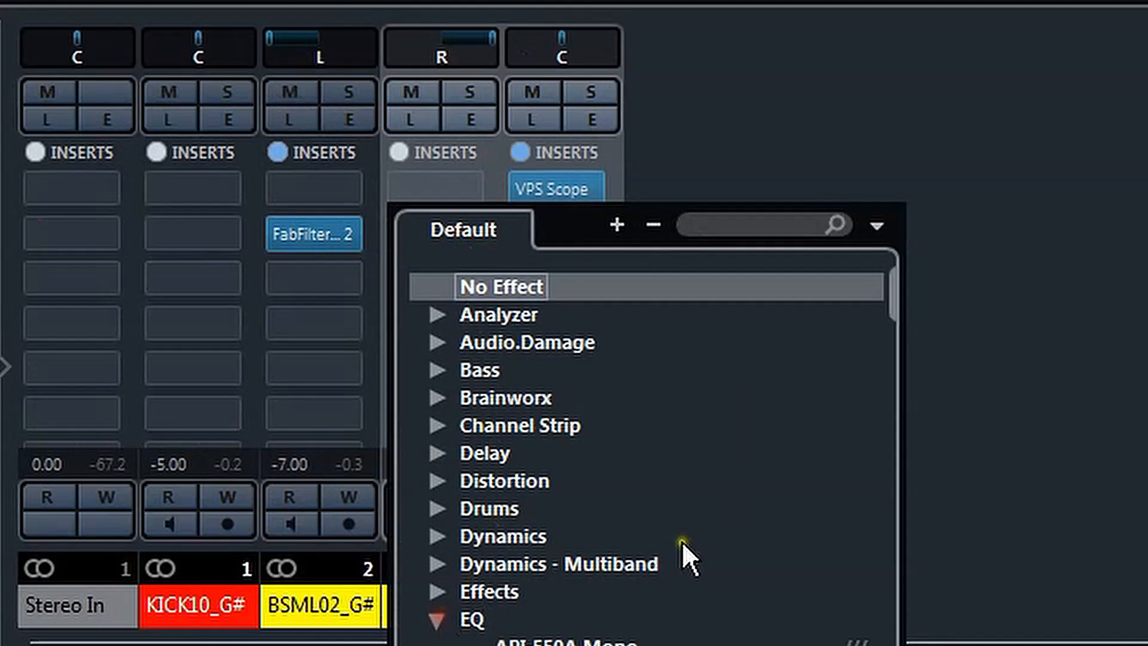
pyautogui.scroll(-5, 687, 553)
pyautogui.doubleClick(663, 643)
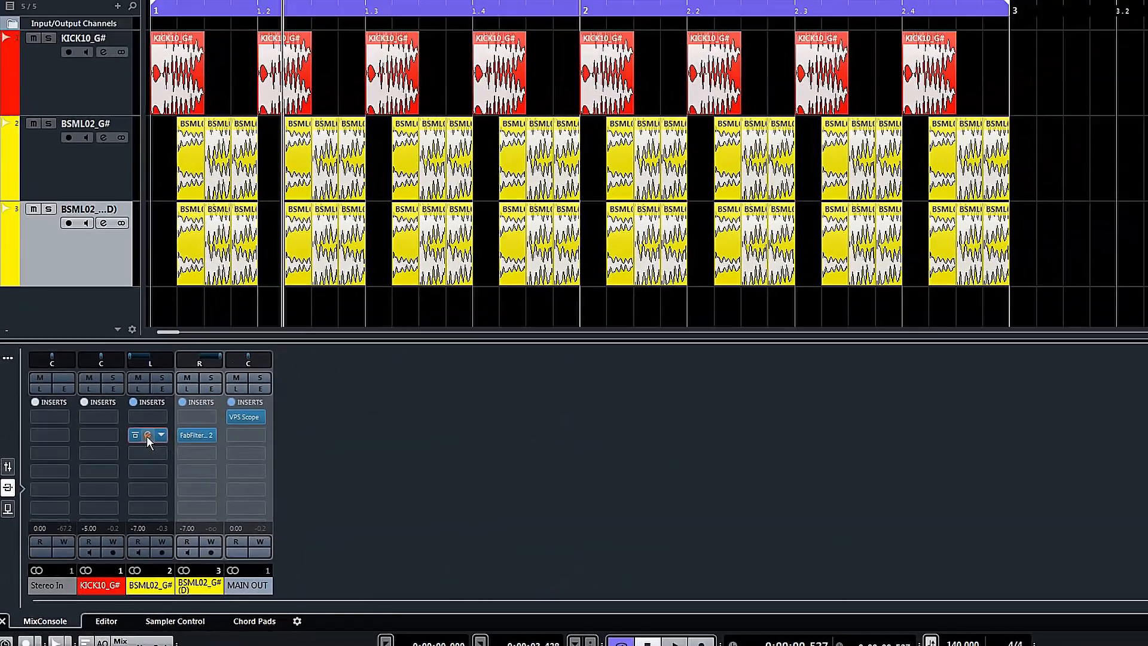
# Open the Pro-Q 2 editors of both BSML02_G# channels and play the project with the main output's VPS Scope in view
pyautogui.click(146, 436)
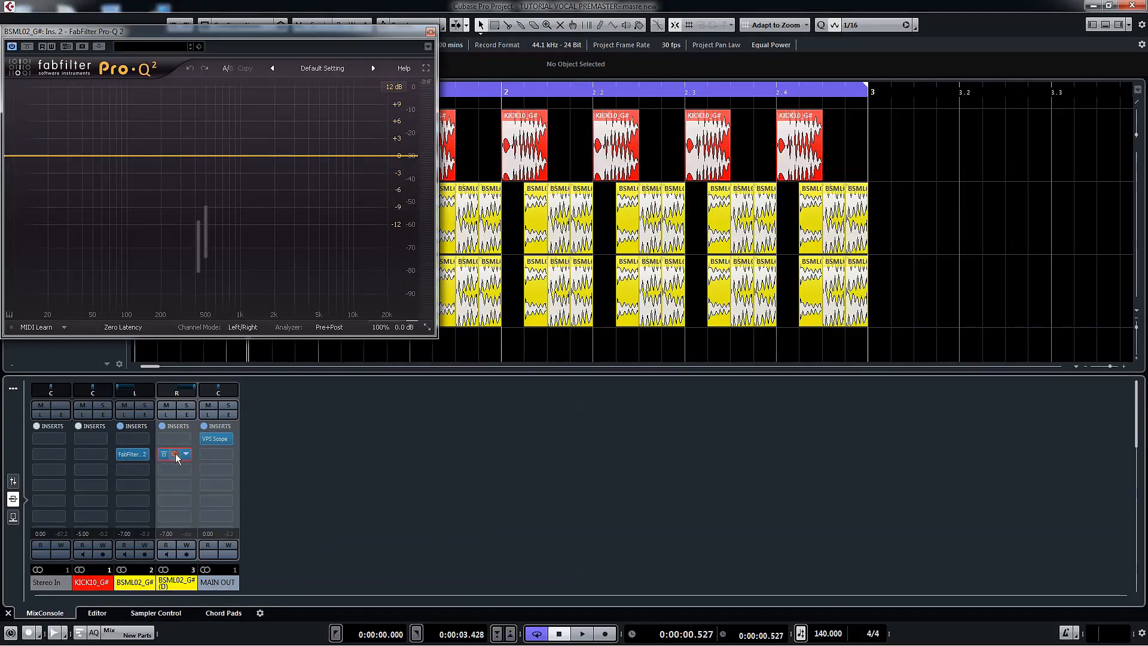
pyautogui.click(170, 456)
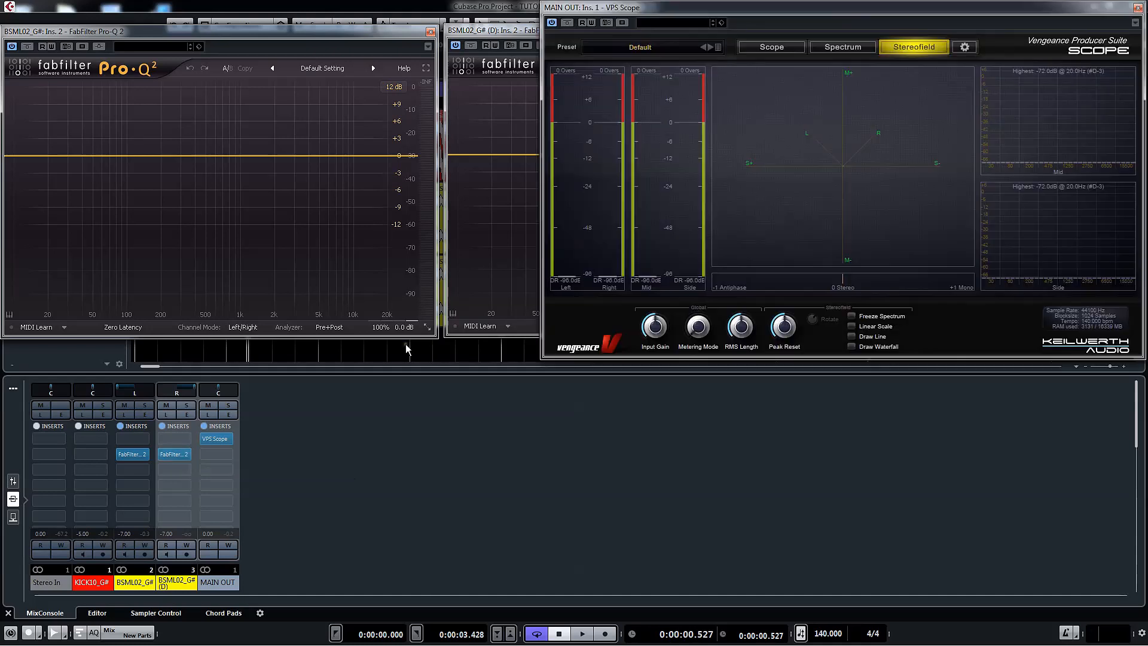
pyautogui.press('space')
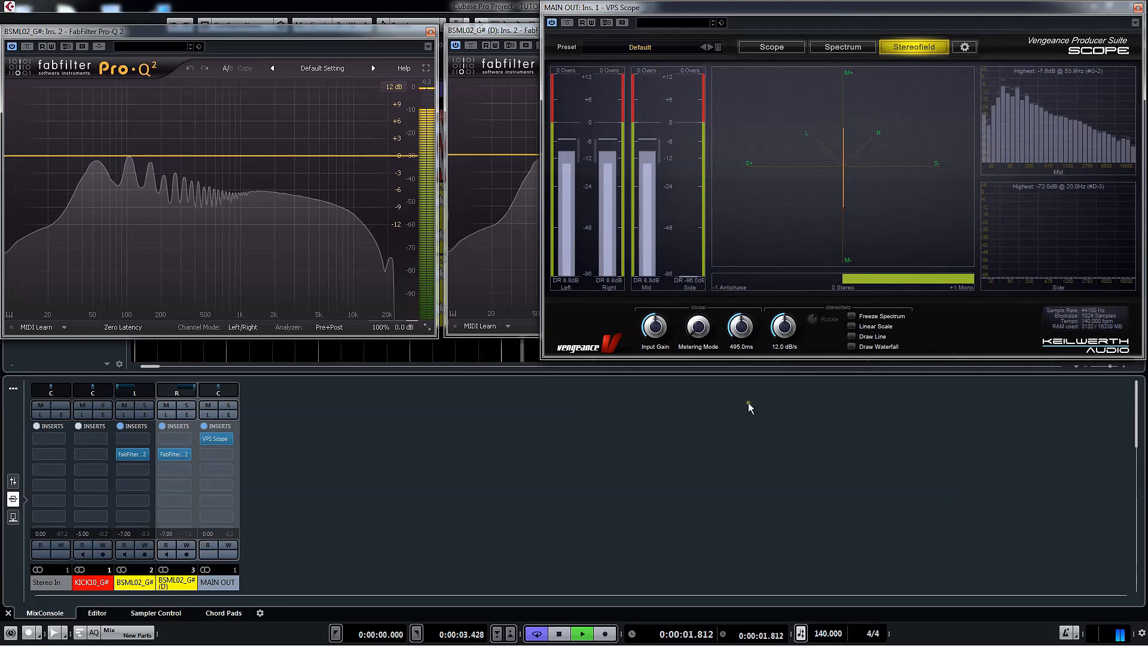
# Move the VPS Scope window clear of the EQ editors and add a bell boost of about 2 dB near 2 kHz on the original bass
pyautogui.press('space')
pyautogui.moveTo(912, 13); pyautogui.dragTo(912, 300)
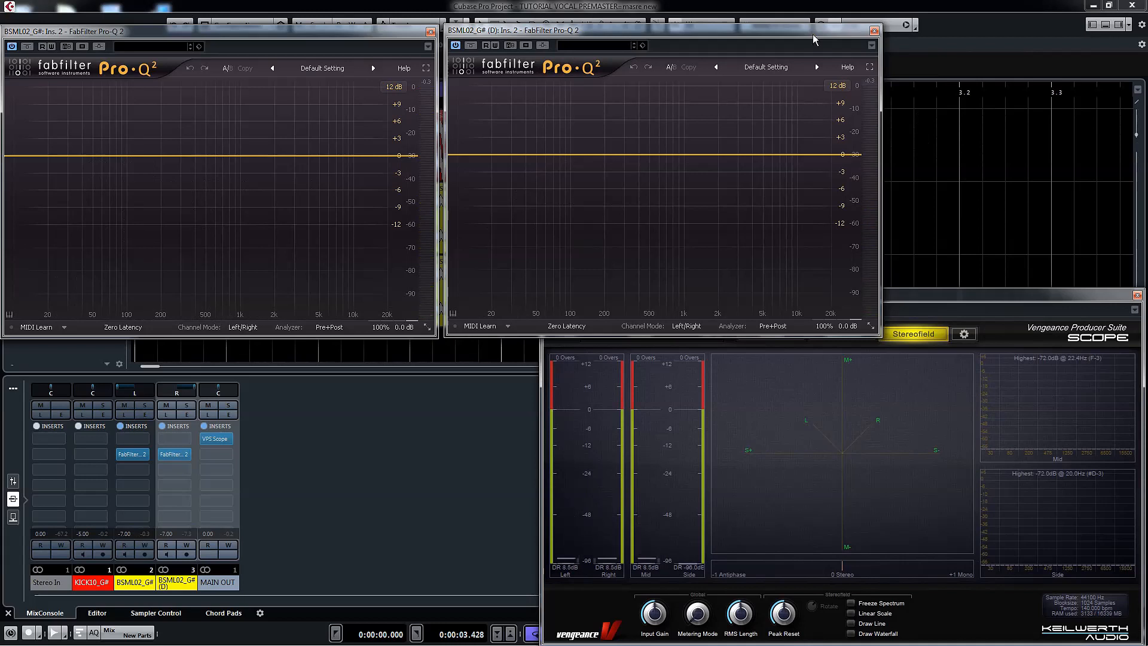
pyautogui.moveTo(257, 155); pyautogui.dragTo(274, 147)
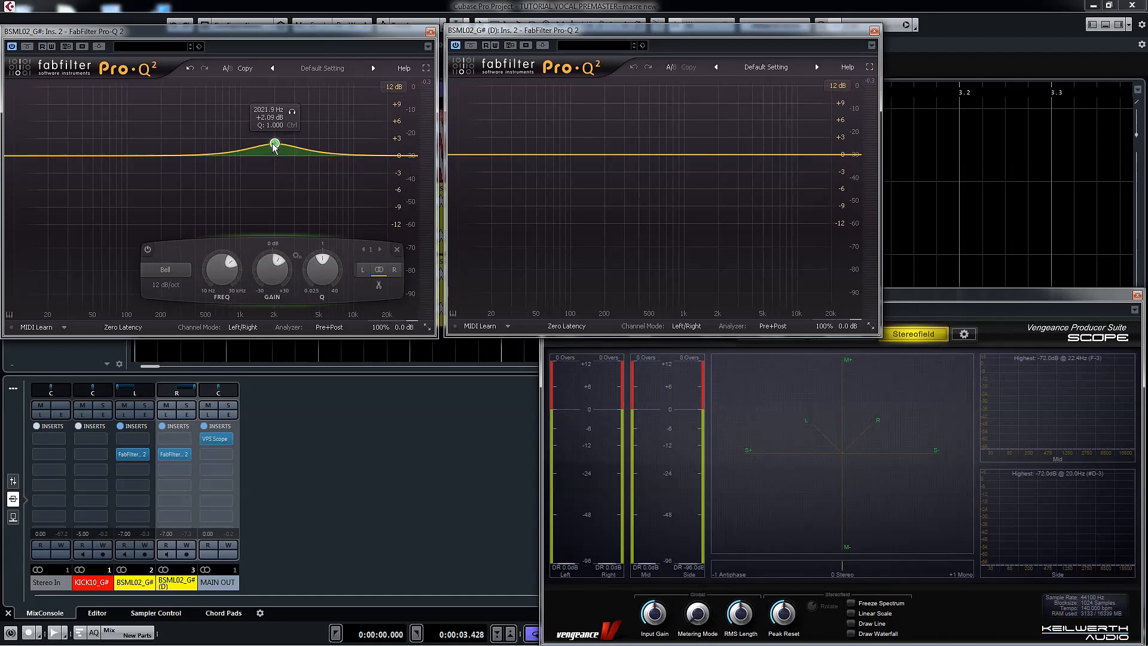
pyautogui.press('space')
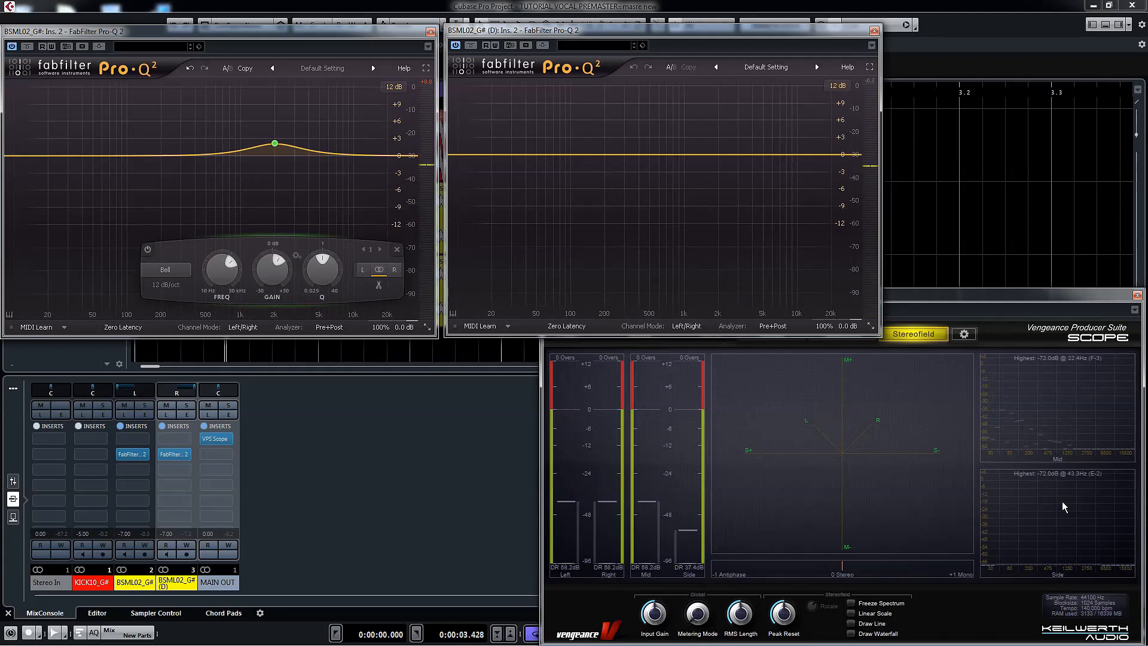
# Shape the duplicate bass's EQ with a small bell boost near 112 Hz, a midrange boost, an upper-mid dip and a high-shelf boost
pyautogui.moveTo(714, 155); pyautogui.dragTo(672, 143)
pyautogui.moveTo(580, 156); pyautogui.dragTo(577, 147)
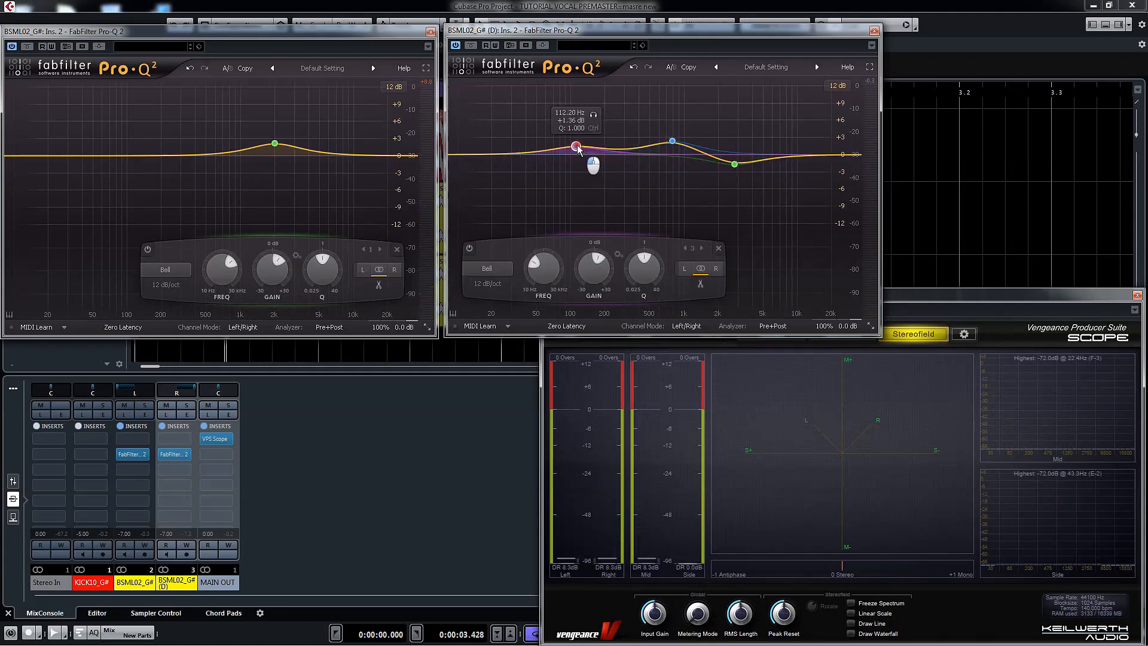
pyautogui.press('space')
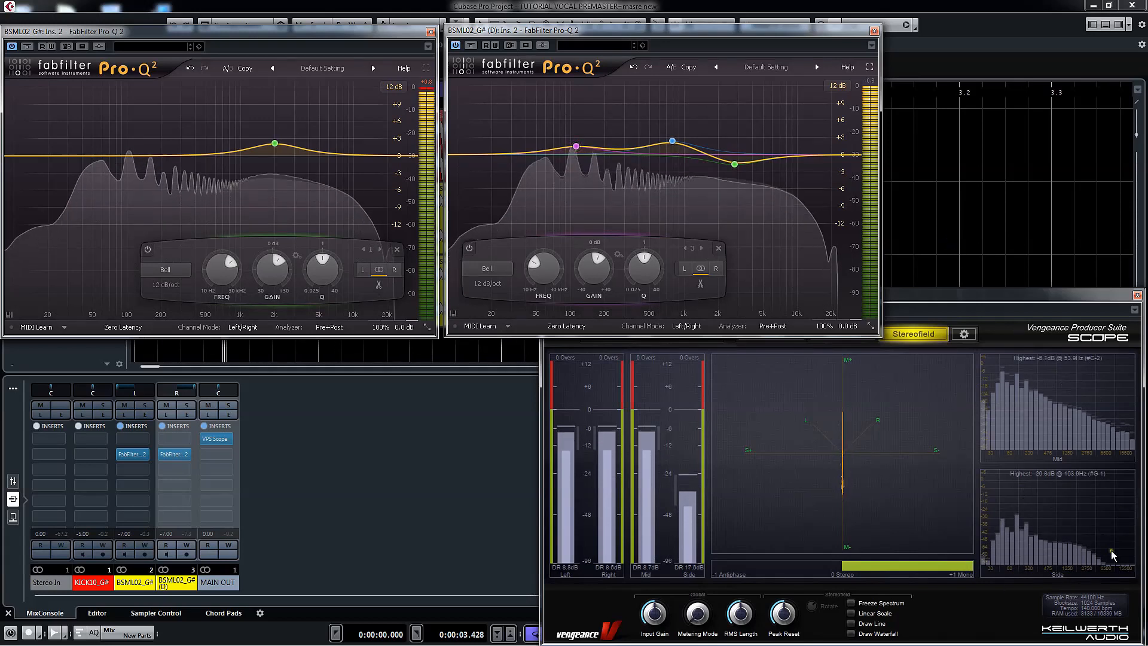
pyautogui.click(814, 155)
pyautogui.moveTo(814, 156); pyautogui.dragTo(817, 145)
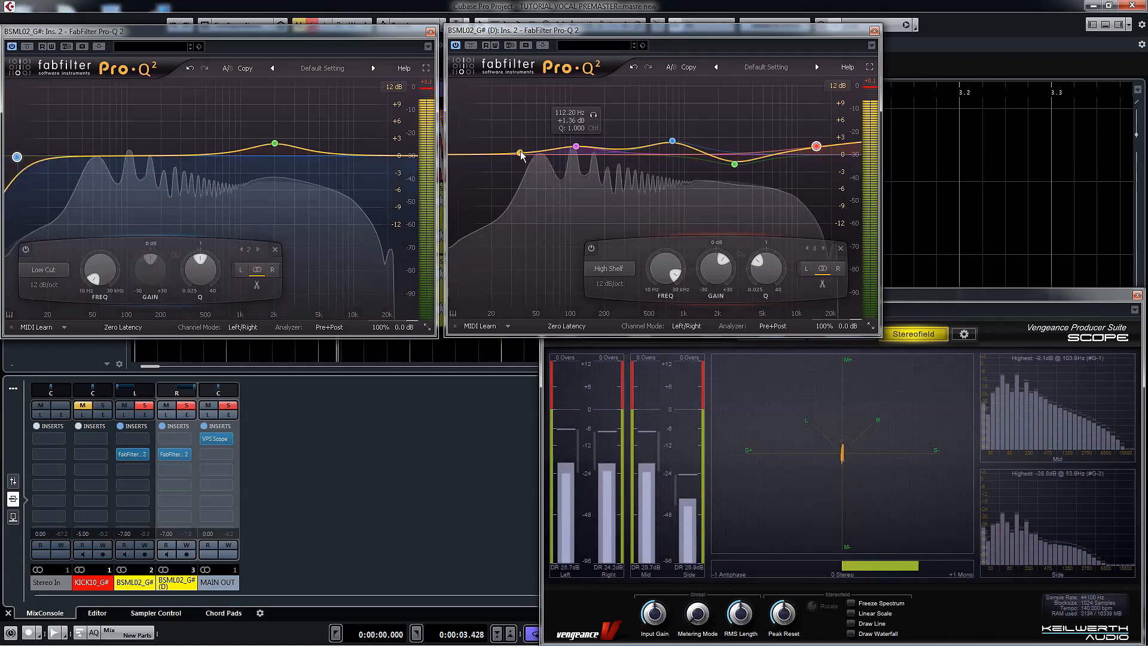
# Add a band at the low end of the duplicate bass's EQ and change its shape to Low Cut
pyautogui.doubleClick(486, 175)
pyautogui.rightClick(487, 176)
pyautogui.moveTo(526, 194)
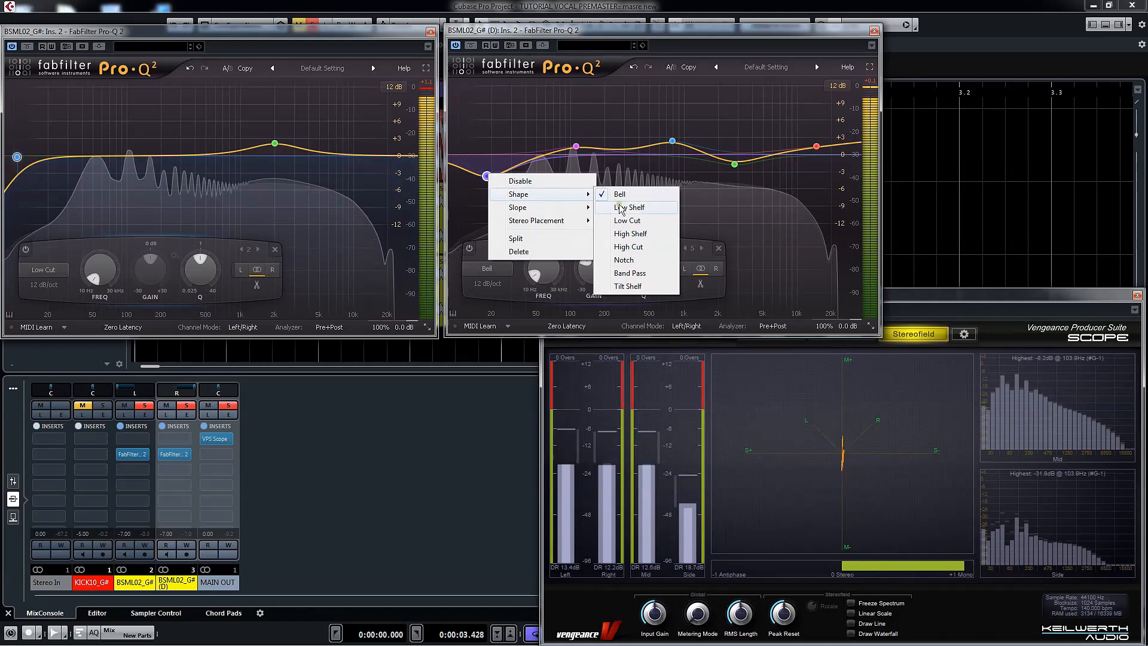
pyautogui.click(625, 221)
pyautogui.moveTo(489, 157)
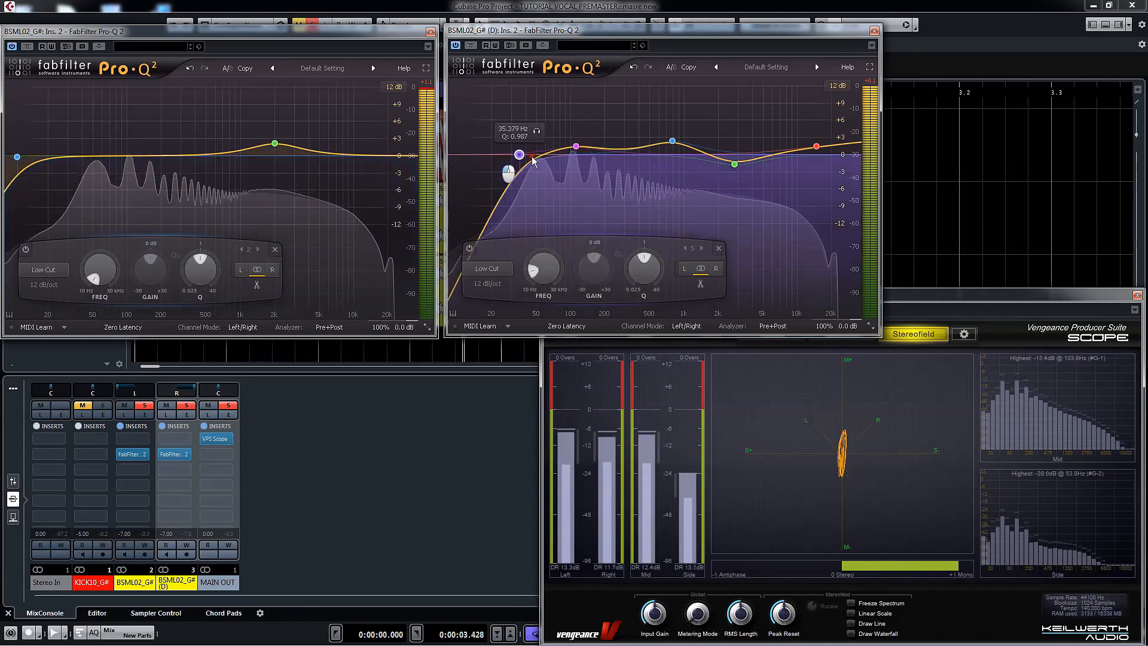
# Sweep the low cuts of both bass EQs up to about 1 kHz and beyond during playback, and return both to 10 Hz
pyautogui.moveTo(534, 160); pyautogui.dragTo(685, 160)
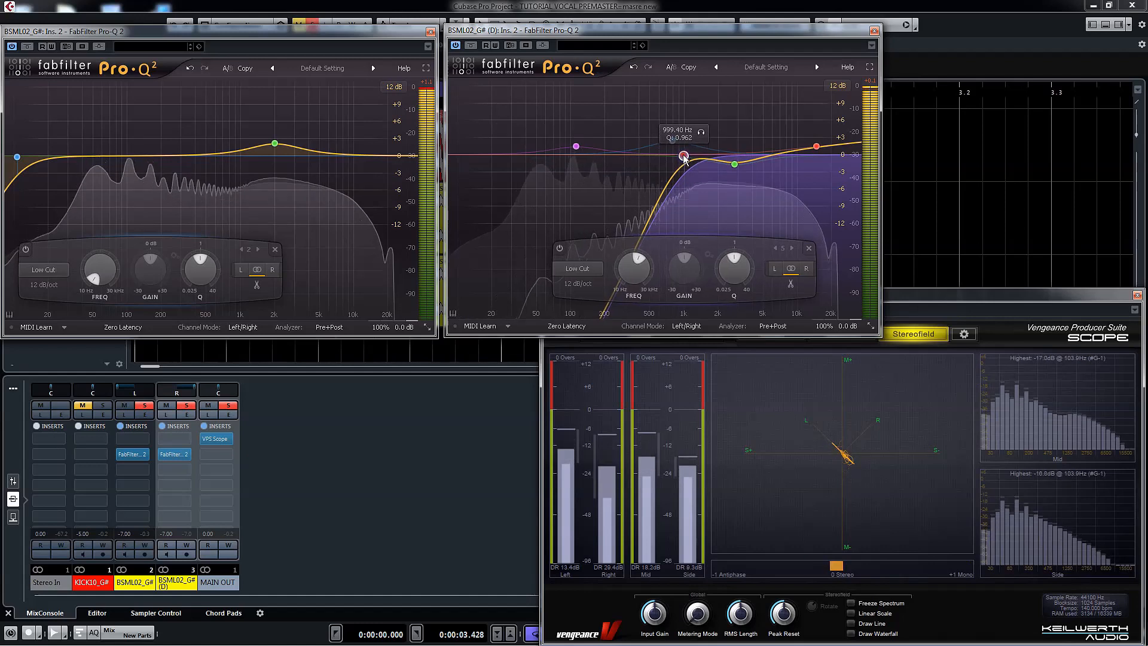
pyautogui.moveTo(48, 157); pyautogui.dragTo(216, 156)
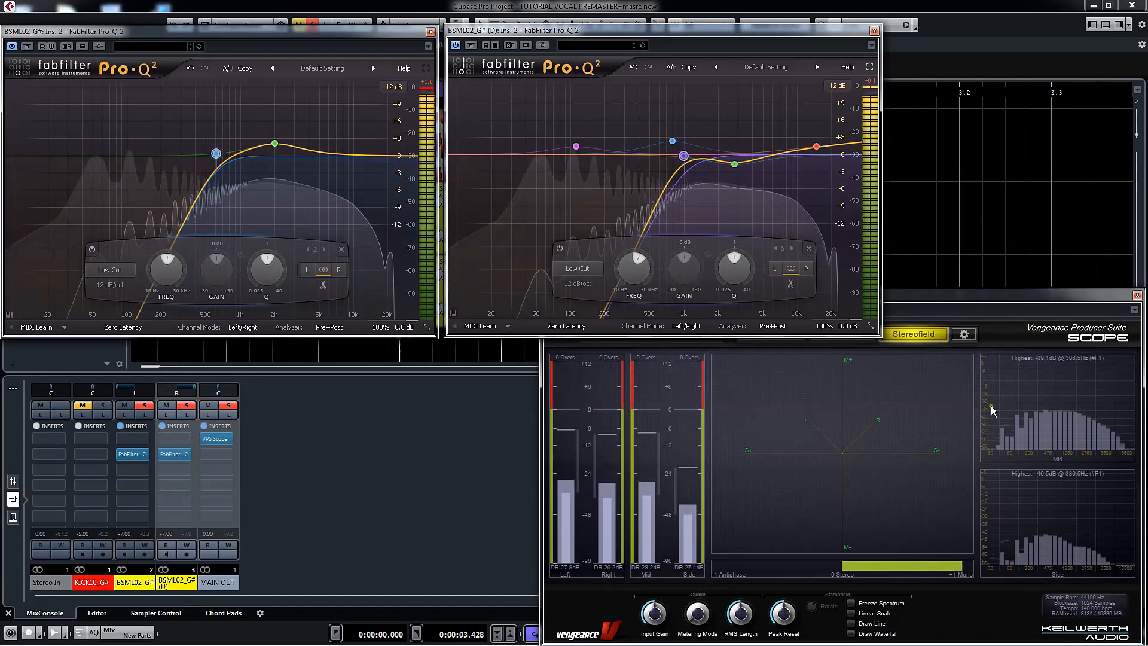
pyautogui.moveTo(216, 155); pyautogui.dragTo(308, 157)
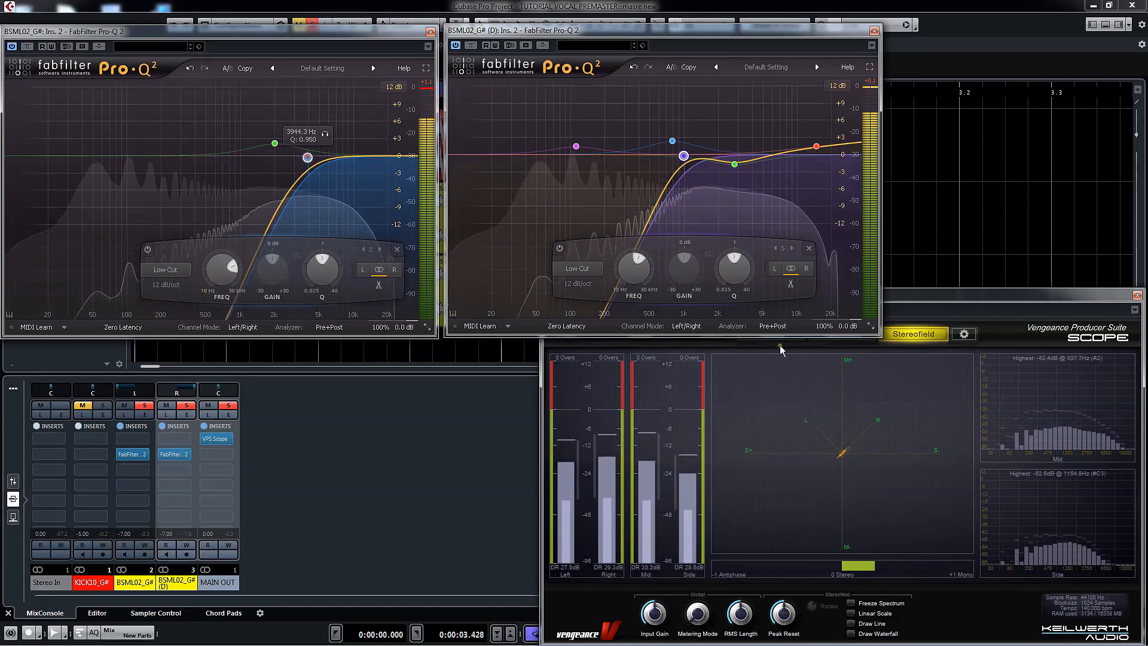
pyautogui.moveTo(682, 157); pyautogui.dragTo(733, 156)
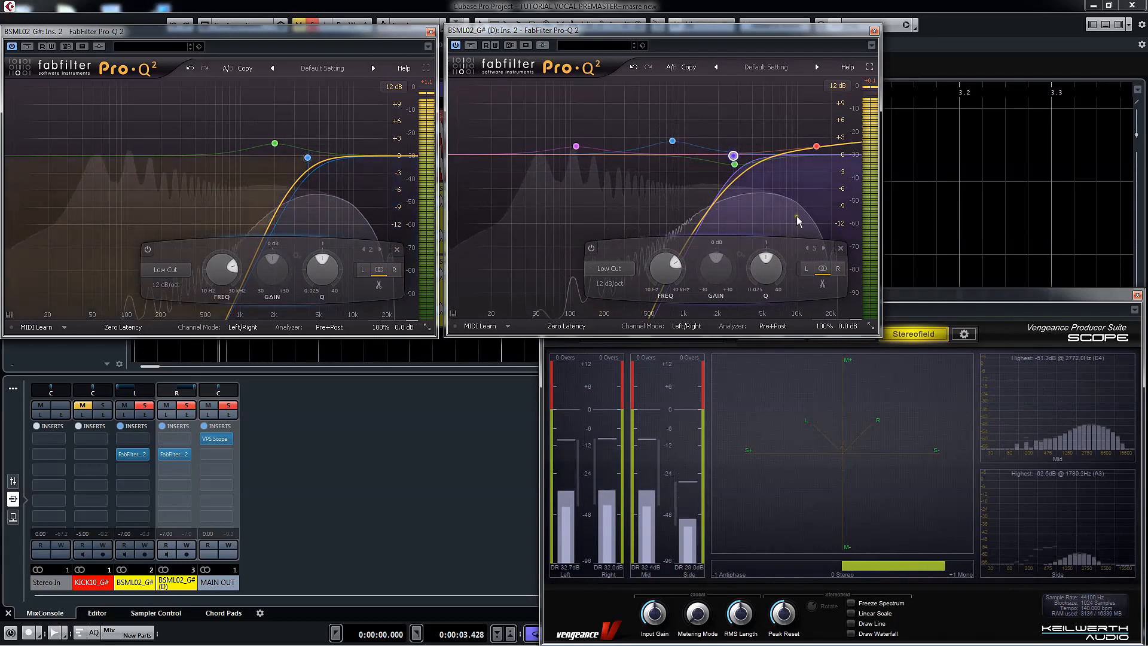
pyautogui.moveTo(734, 157); pyautogui.dragTo(451, 151)
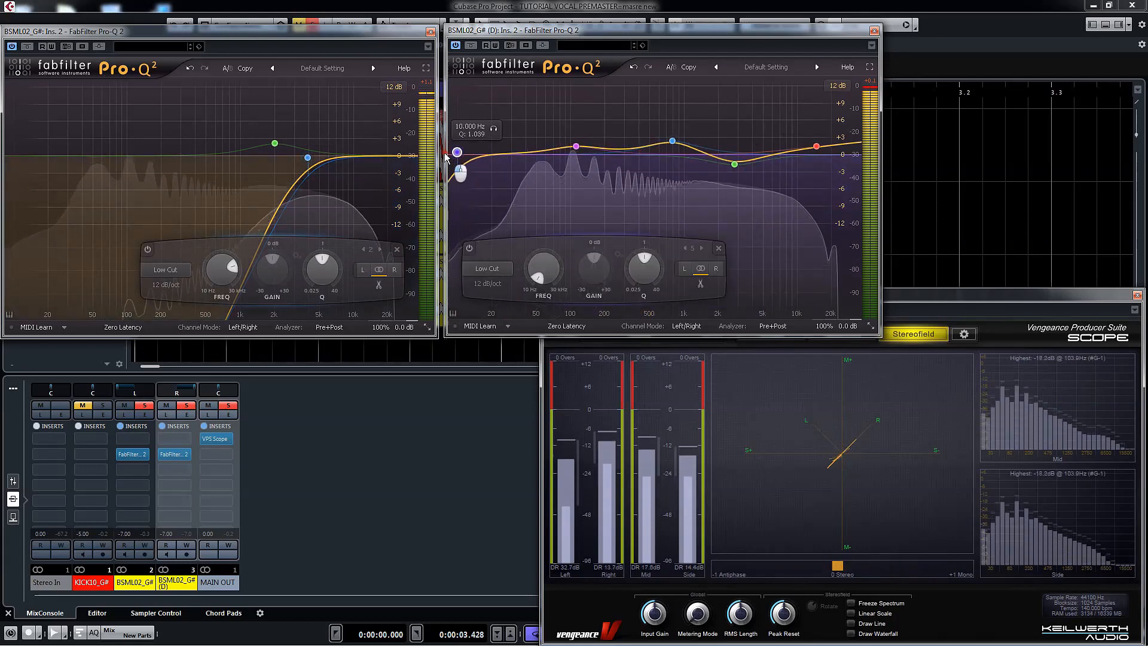
pyautogui.moveTo(304, 157); pyautogui.dragTo(3, 160)
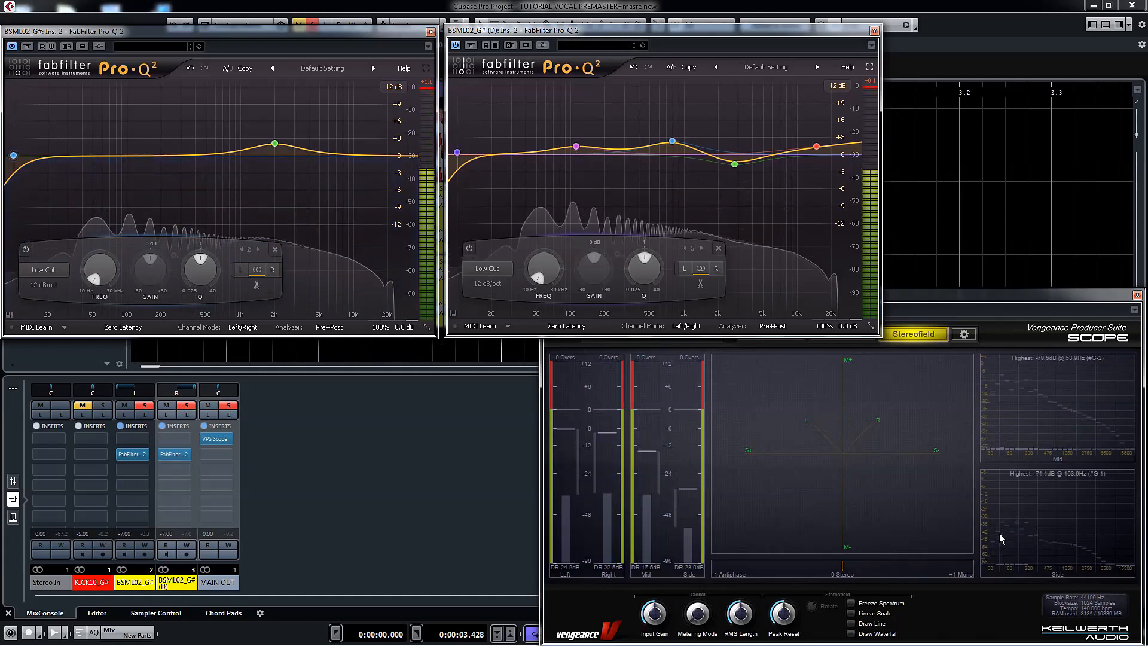
# Set both Pro-Q 2 editors to Mid/Side channel mode and split their low cuts into separate mid and side bands
pyautogui.click(243, 327)
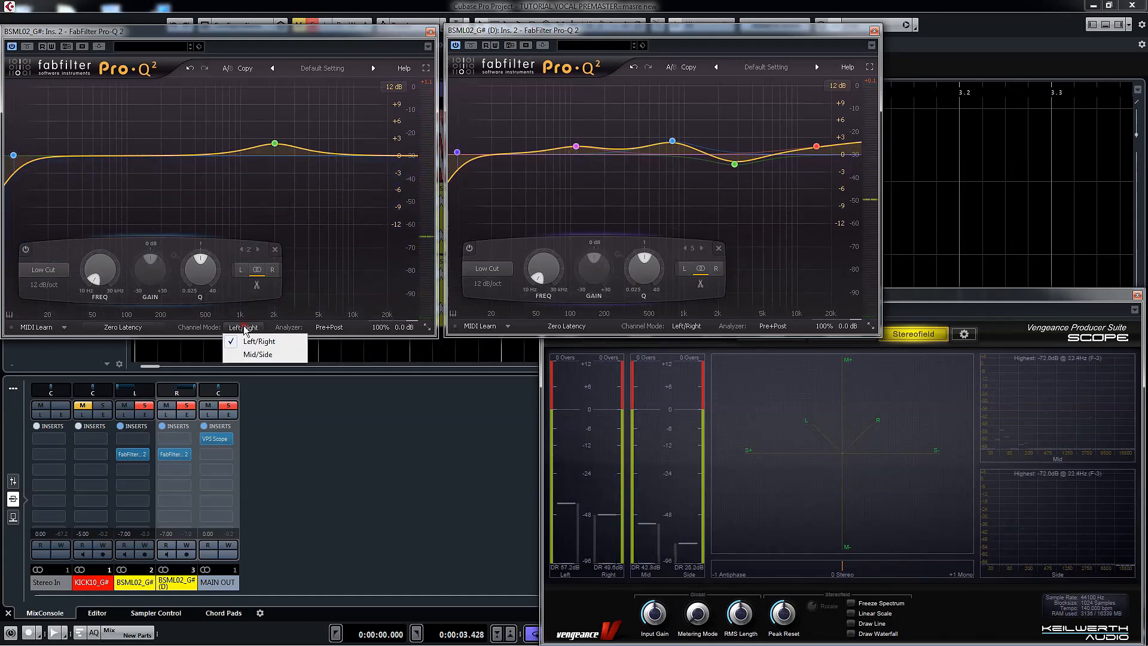
pyautogui.click(263, 355)
pyautogui.click(707, 327)
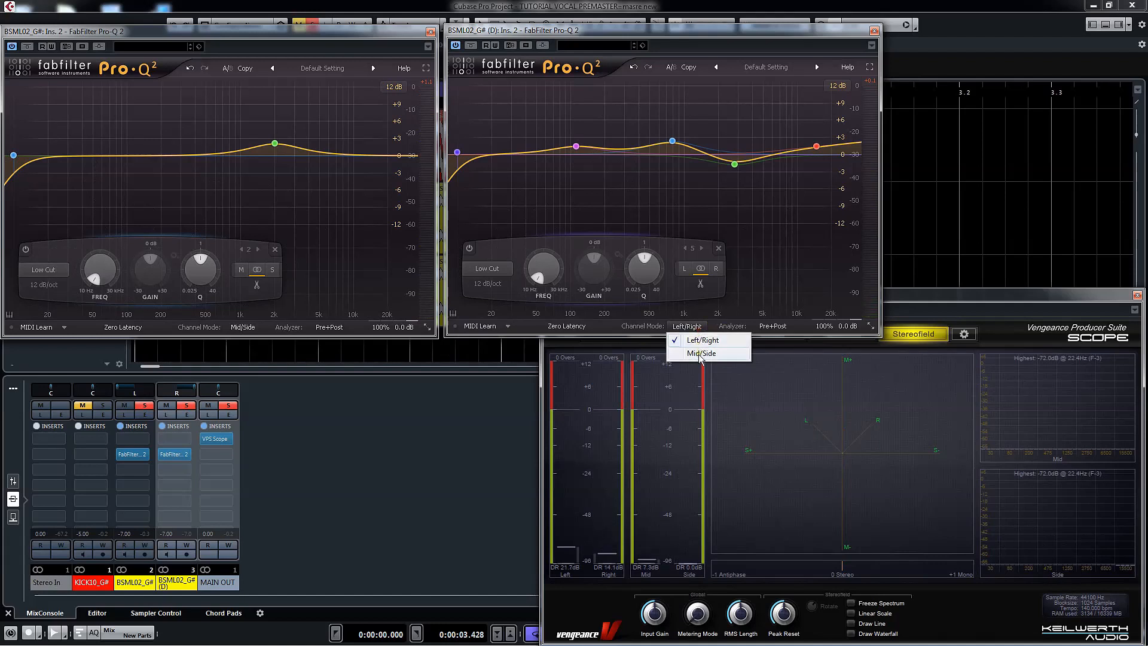
pyautogui.click(702, 353)
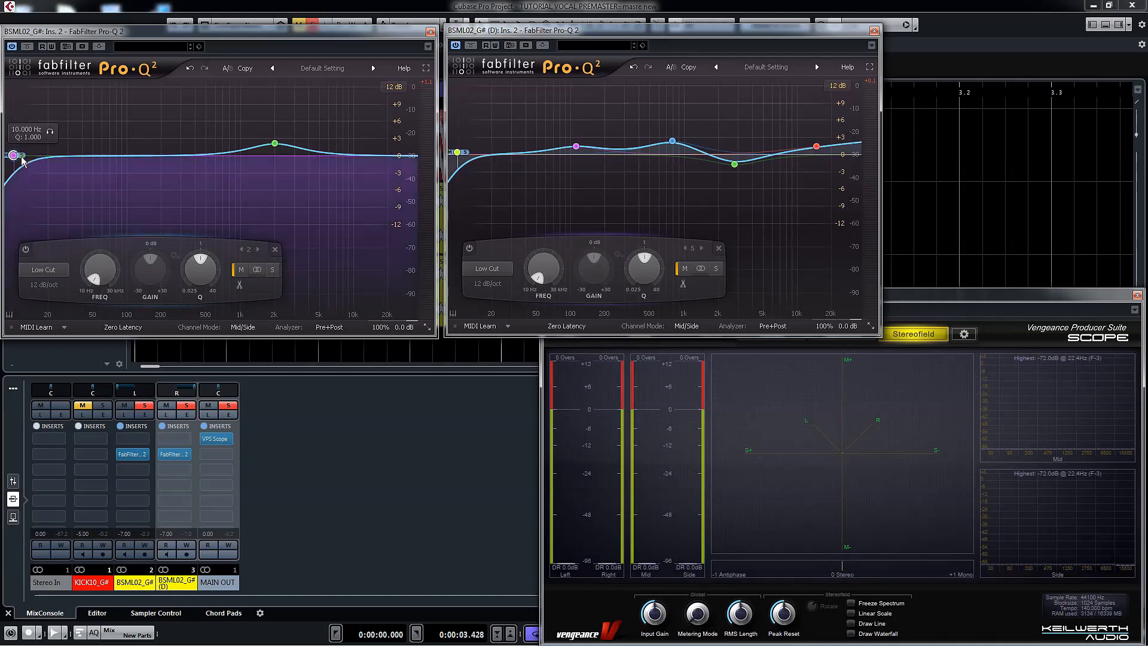
# Sweep the side low cuts of both bass EQs upward during playback and return them to the bottom of the spectrum
pyautogui.press('space')
pyautogui.moveTo(128, 161); pyautogui.dragTo(221, 158)
pyautogui.moveTo(469, 157); pyautogui.dragTo(710, 154)
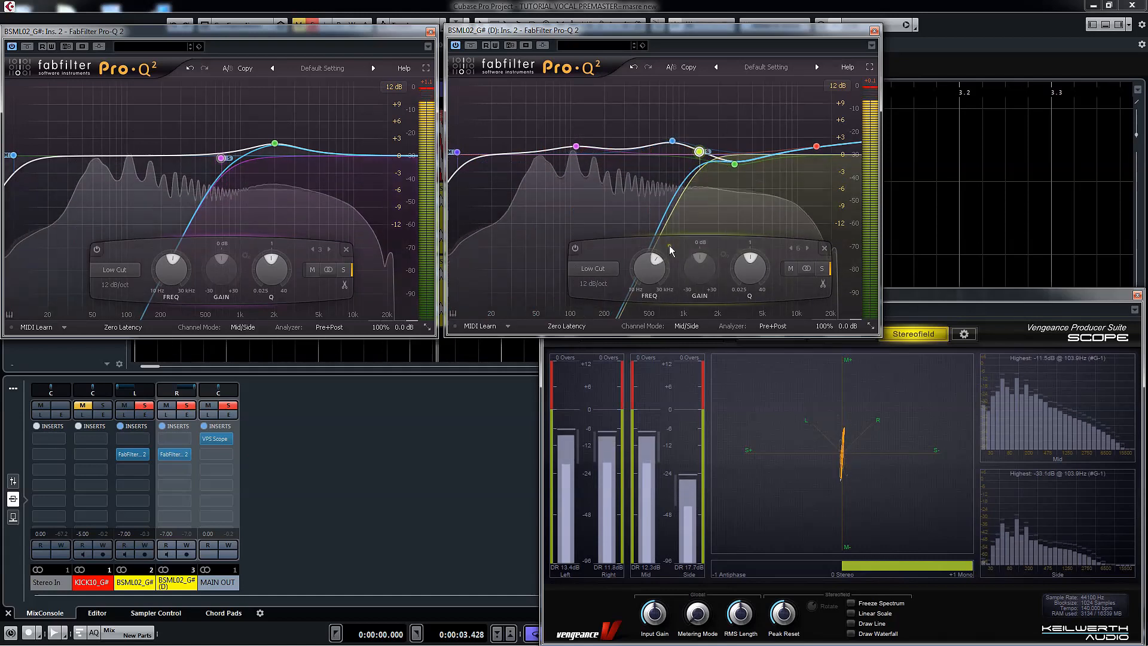
pyautogui.moveTo(710, 154); pyautogui.dragTo(788, 153)
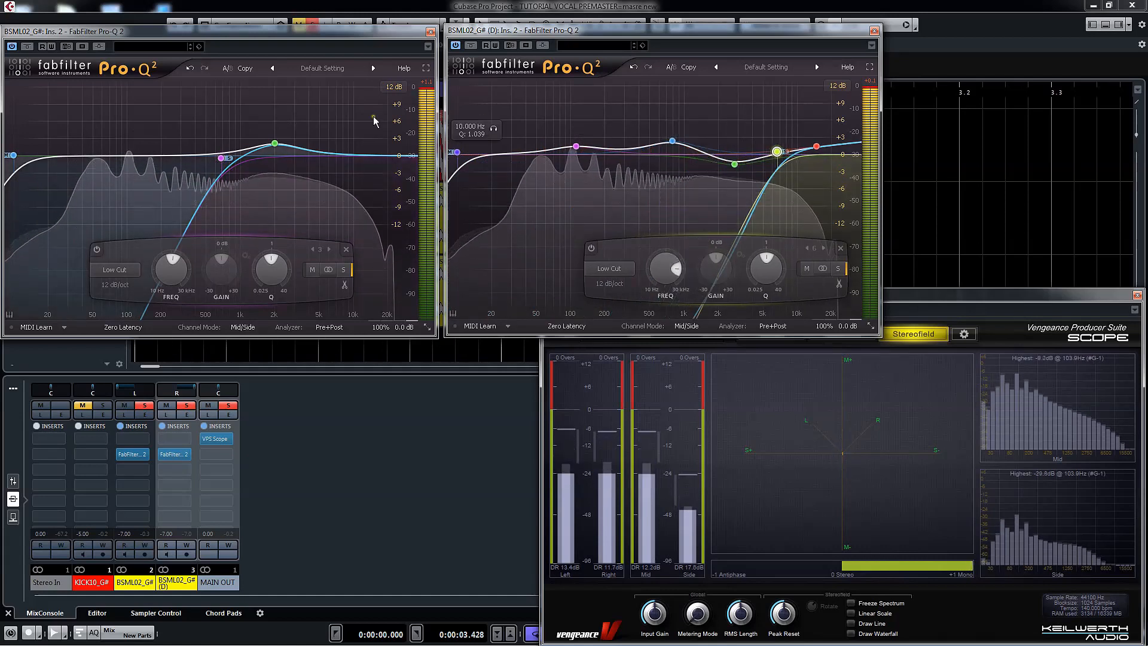
pyautogui.moveTo(222, 158); pyautogui.dragTo(342, 161)
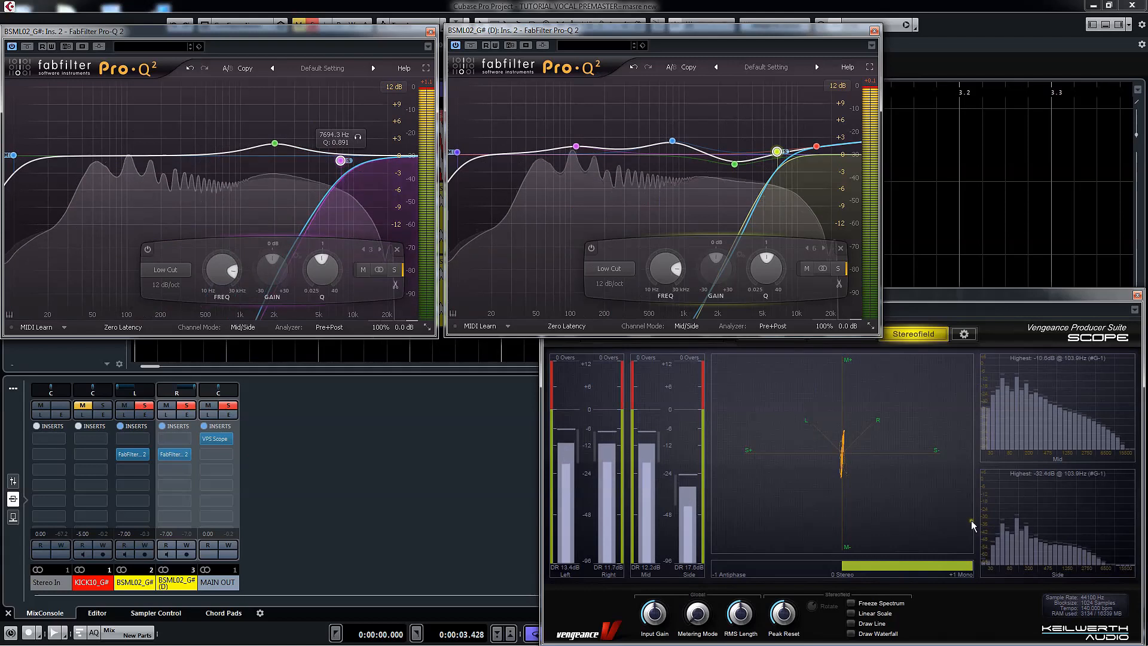
pyautogui.moveTo(776, 152); pyautogui.dragTo(512, 157)
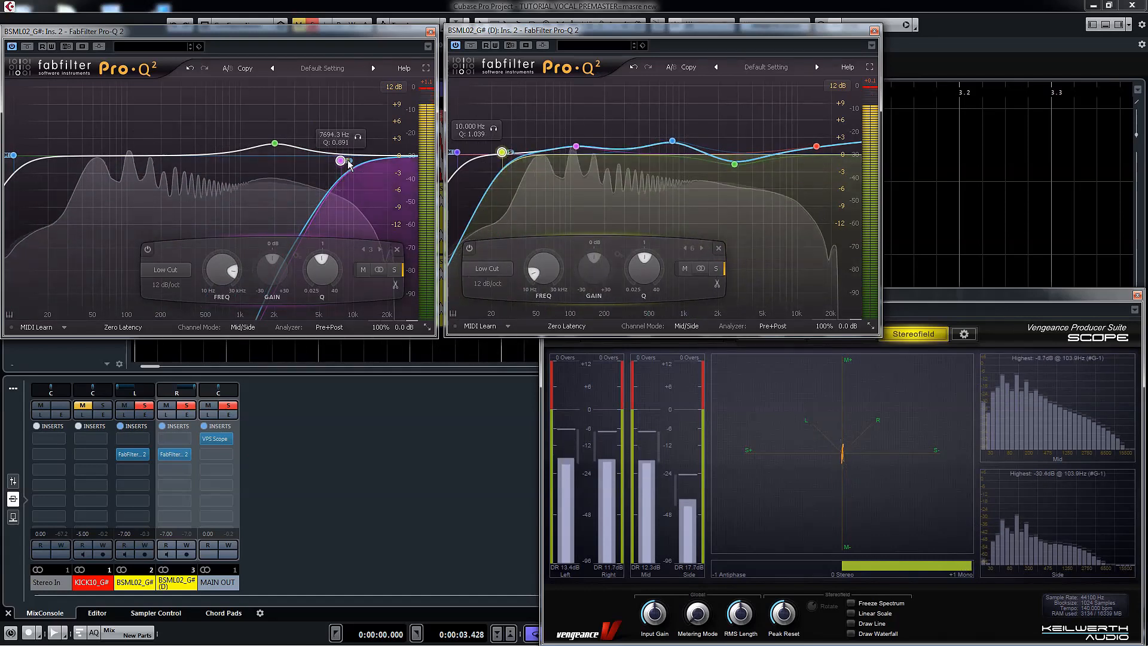
pyautogui.moveTo(341, 160); pyautogui.dragTo(20, 157)
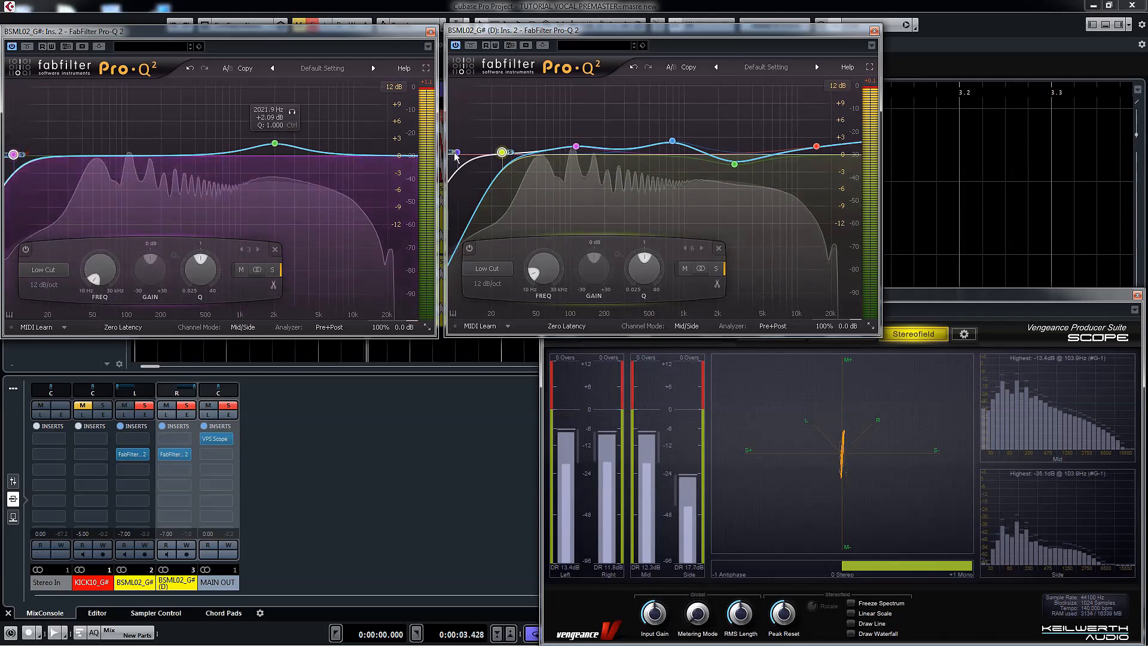
pyautogui.moveTo(502, 152); pyautogui.dragTo(459, 157)
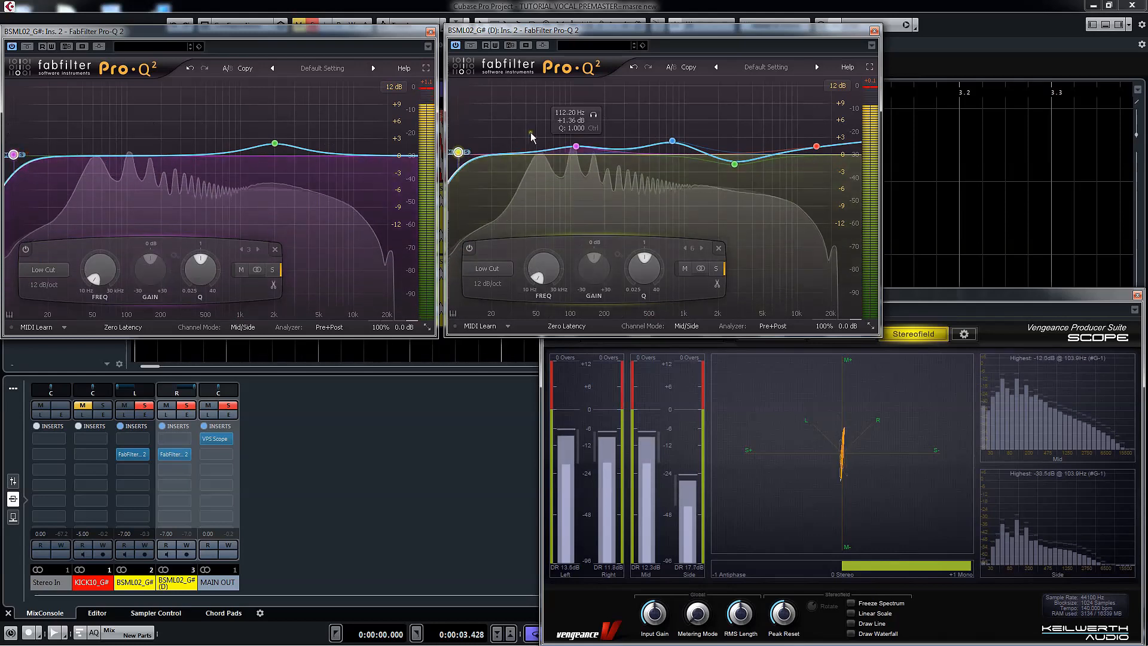
# Stop playback, close both Pro-Q 2 editors and show the channel faders in the mixer
pyautogui.press('space')
pyautogui.click(431, 31)
pyautogui.click(873, 31)
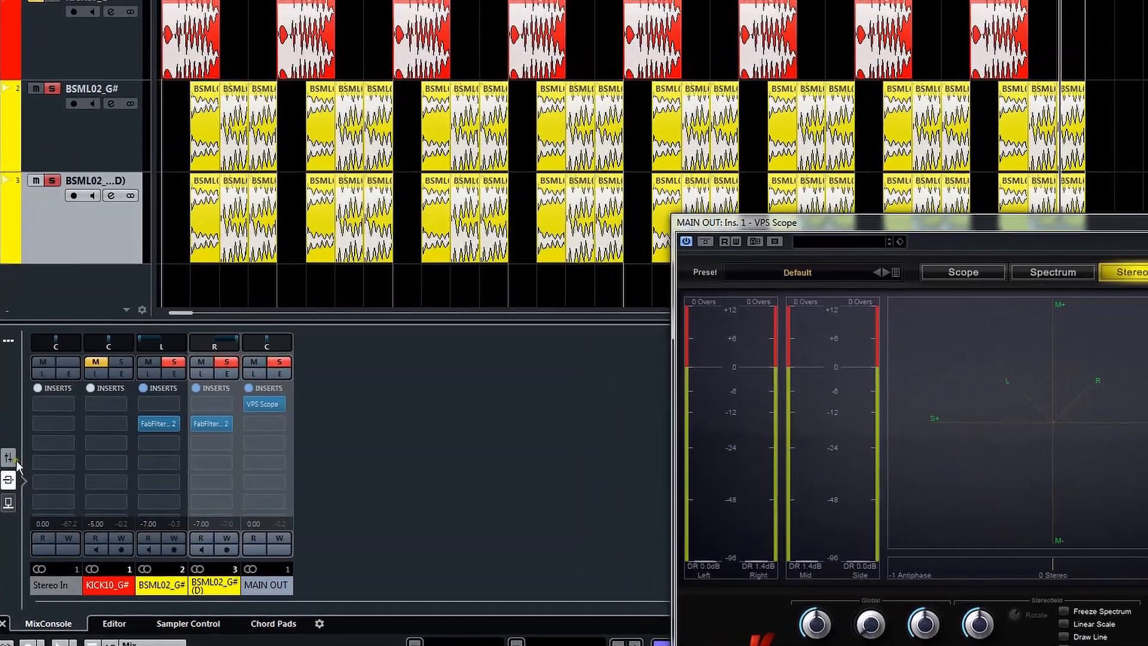
pyautogui.click(11, 465)
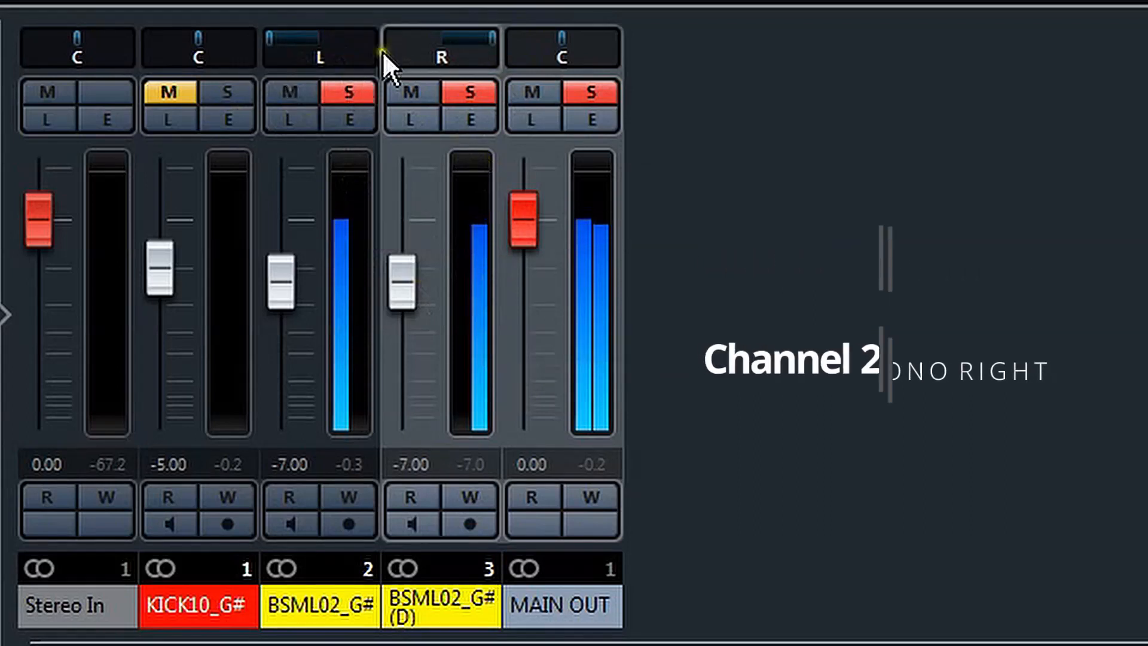
# Play and stop the project while examining the pan settings, inserts and level meters of the two bass channels and the main output
pyautogui.press('space')
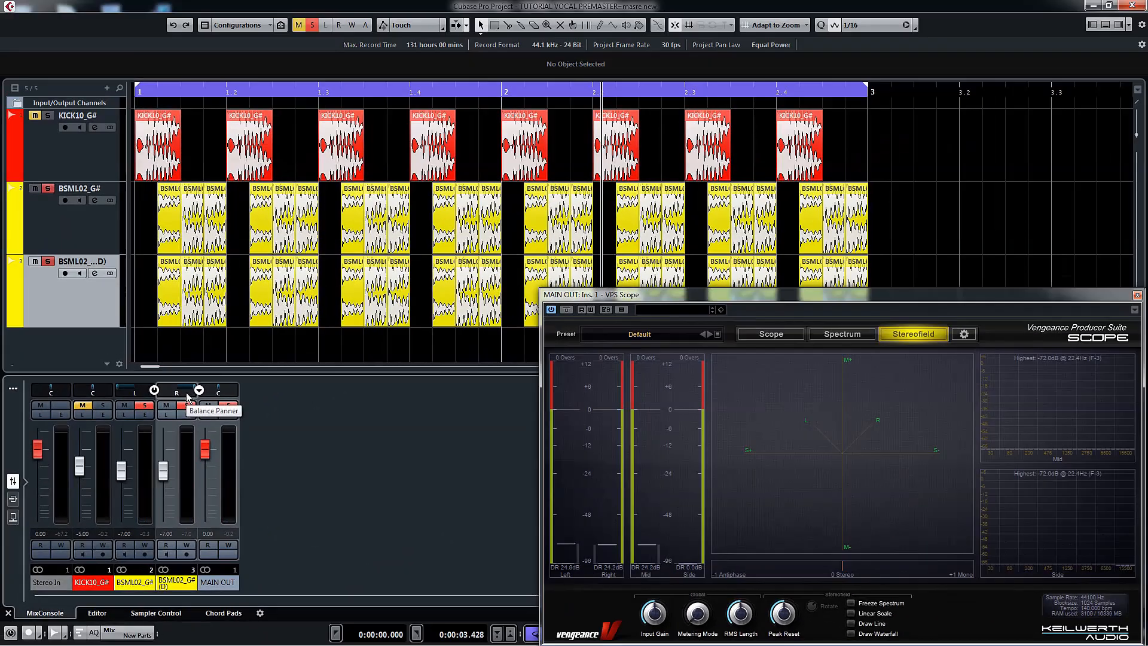
pyautogui.press('space')
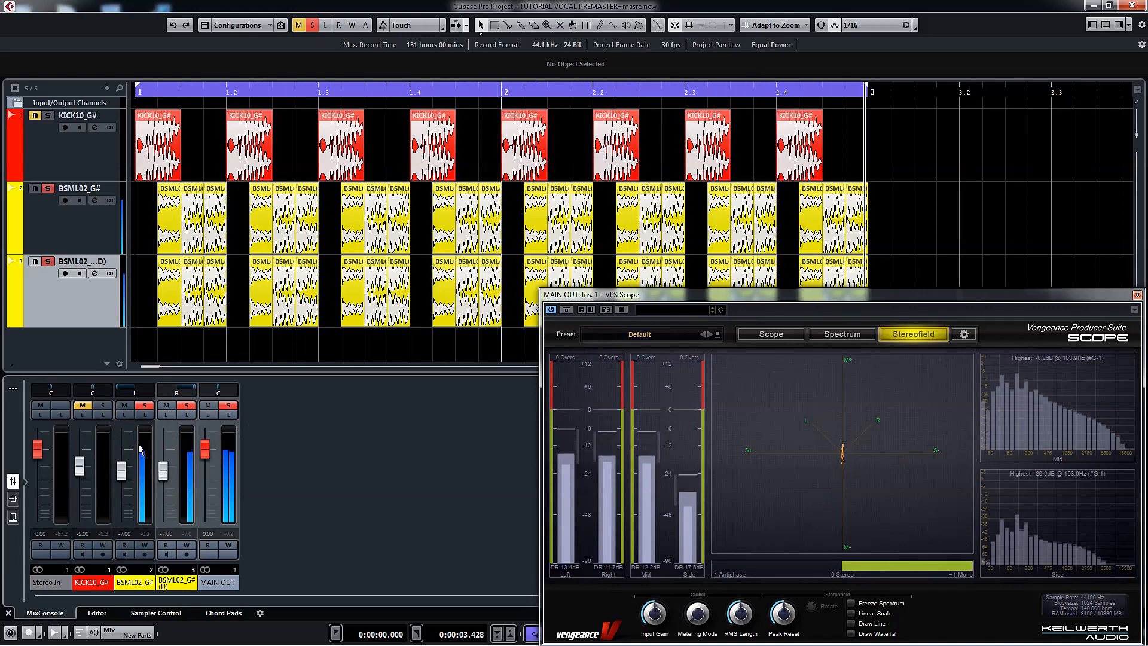
pyautogui.press('space')
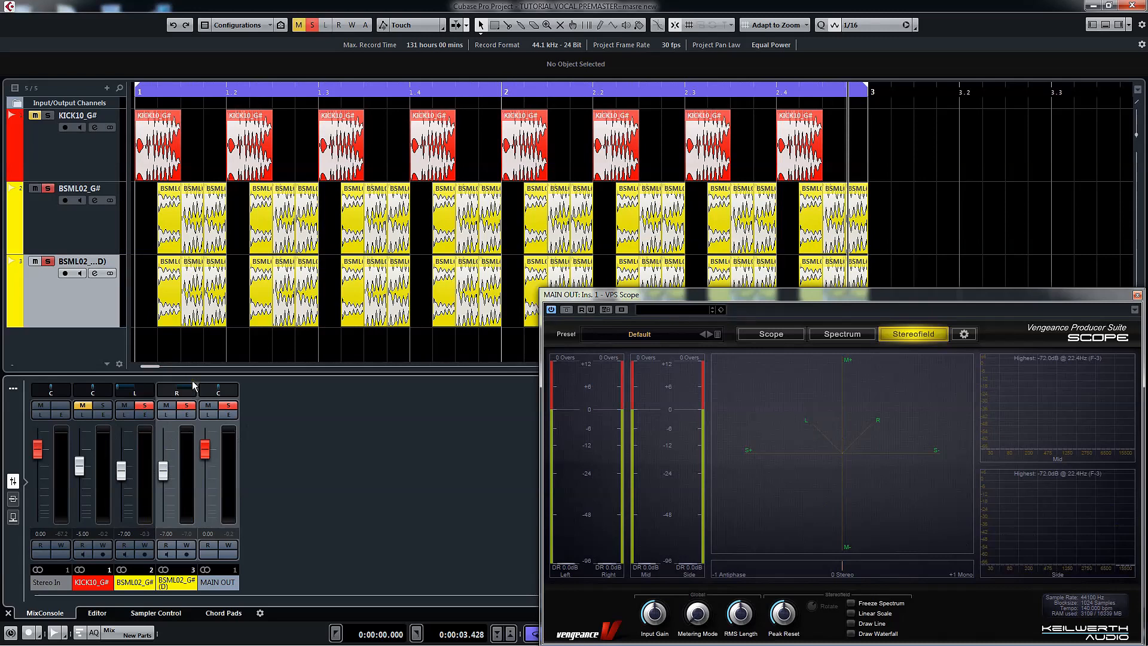
pyautogui.press('space')
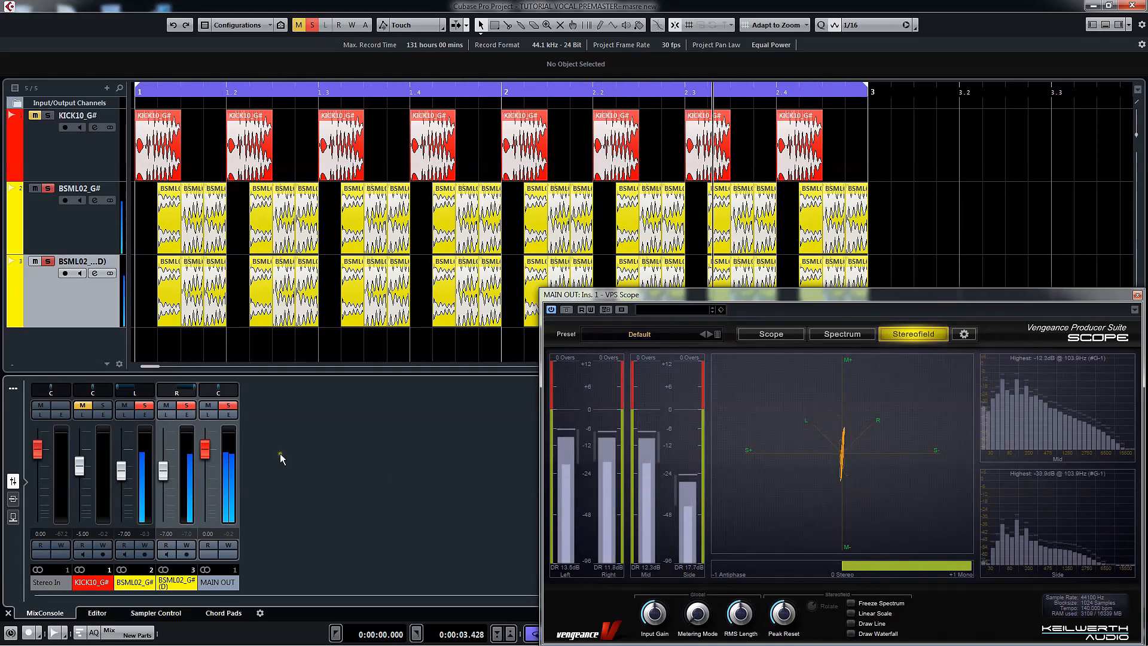
pyautogui.click(12, 498)
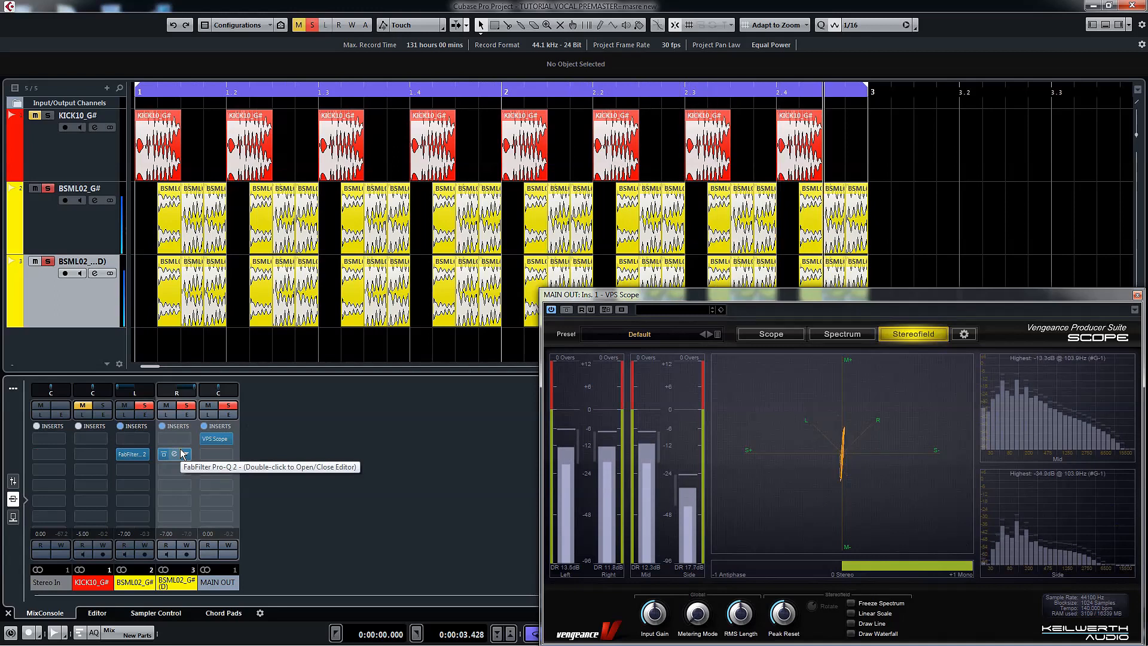
pyautogui.click(13, 480)
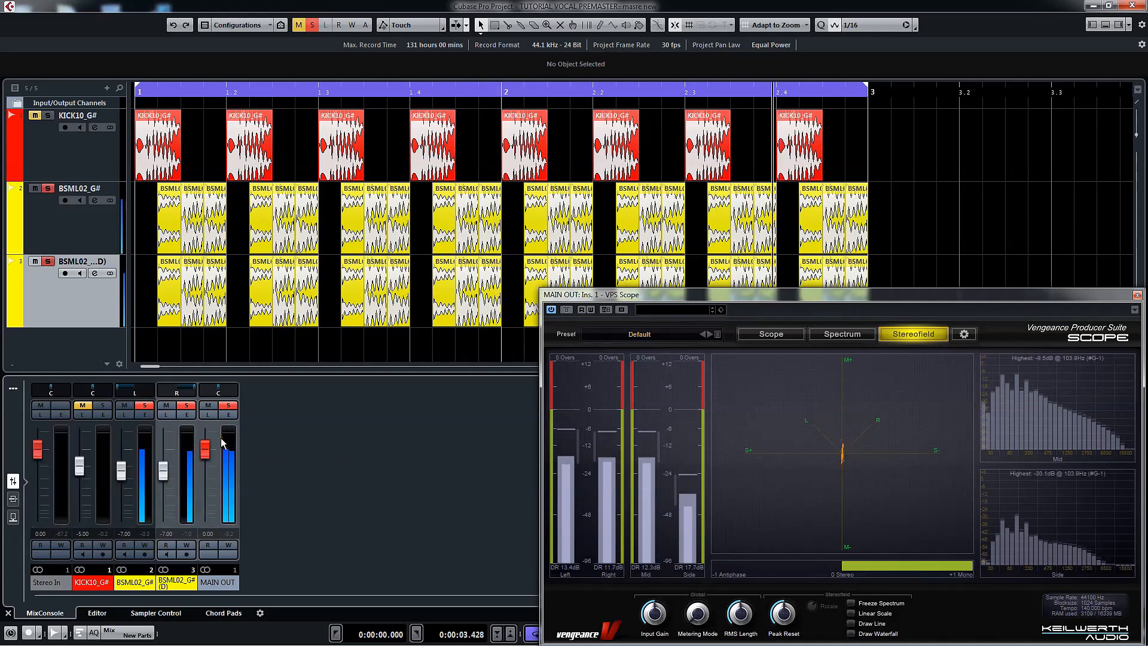
pyautogui.press('space')
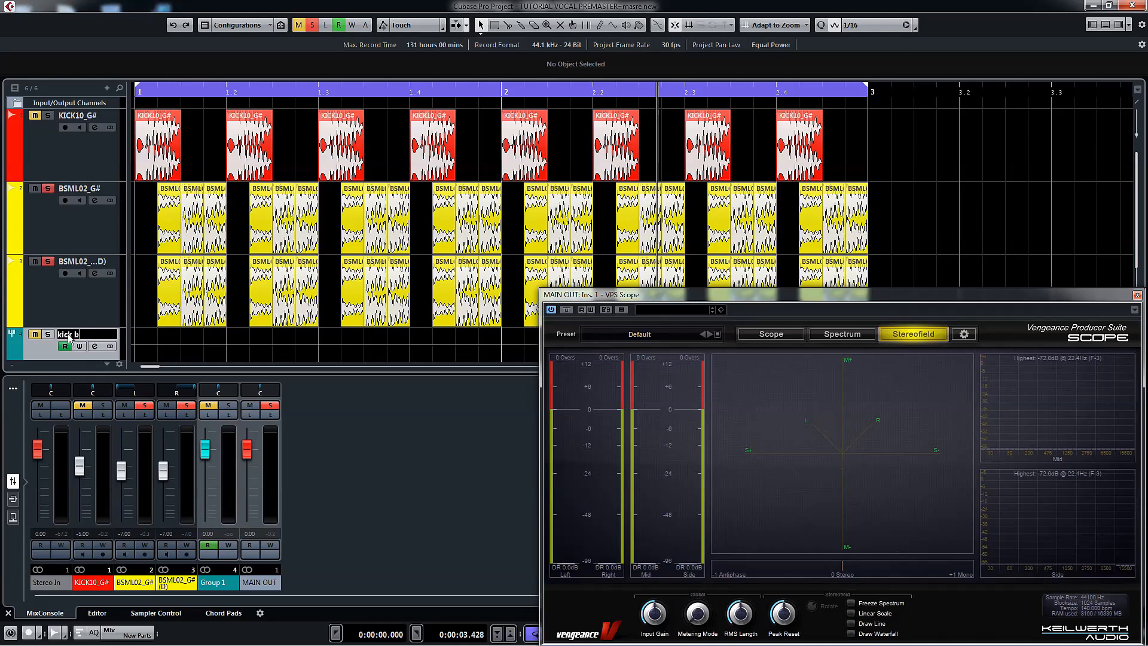
# Name the new group track "kick bass" and move it above the KICK10_G# track
pyautogui.press('Return')
pyautogui.moveTo(38, 345); pyautogui.dragTo(61, 135)
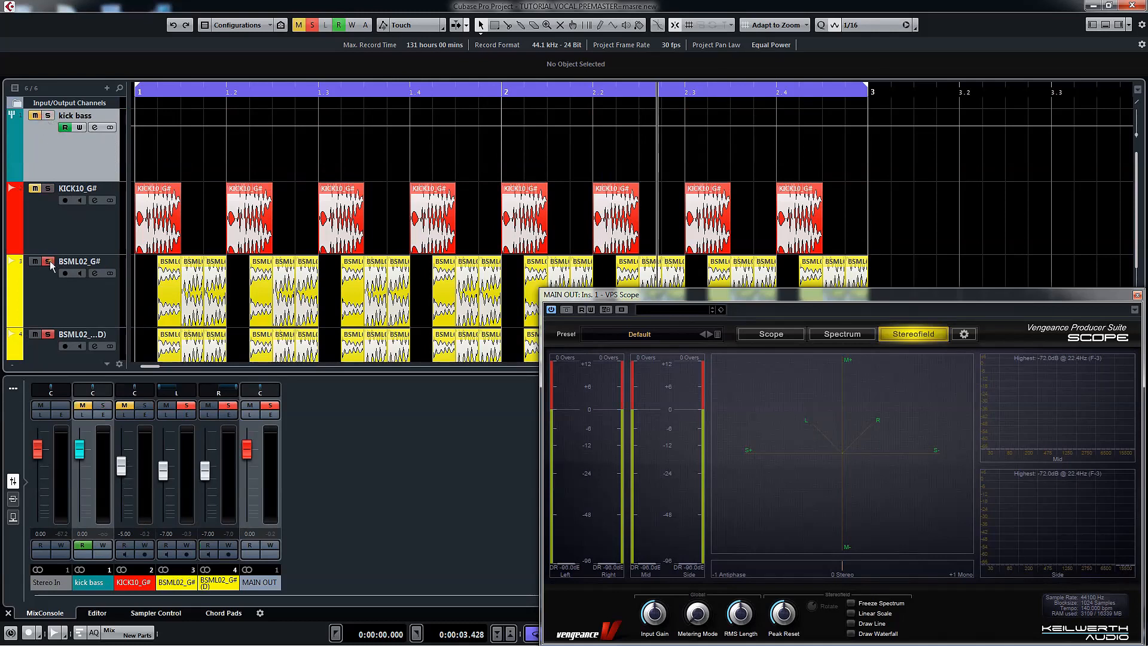
# Insert FabFilter Pro-Q 2 on the kick bass group channel and set its channel mode to Mid/Side
pyautogui.click(13, 499)
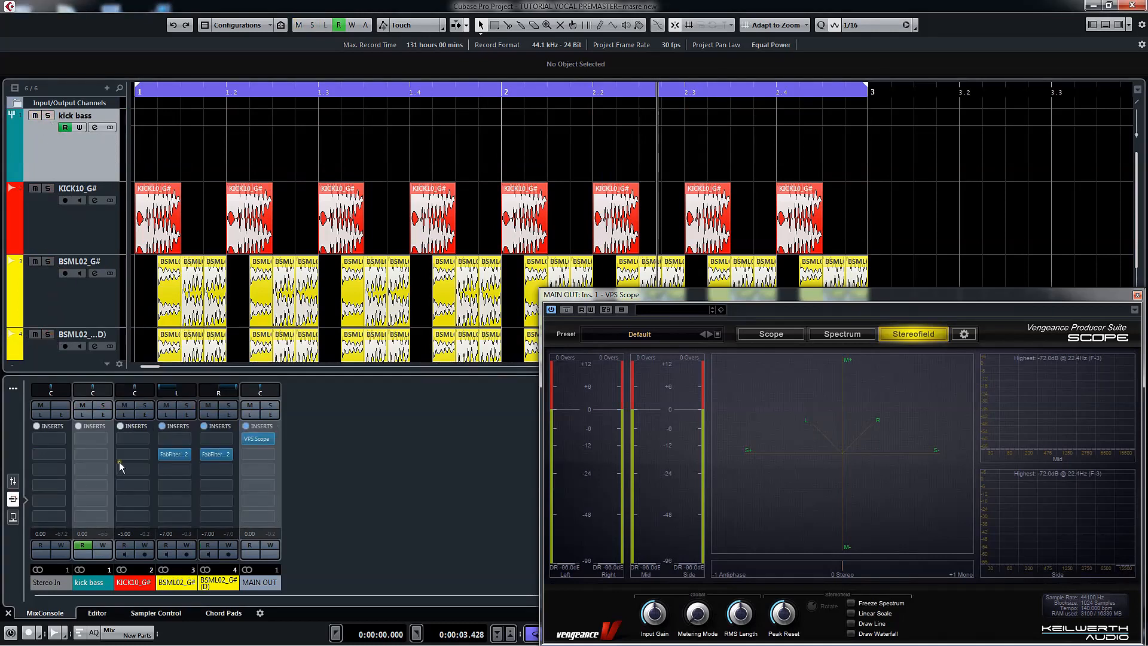
pyautogui.click(87, 457)
pyautogui.scroll(-5, 119, 592)
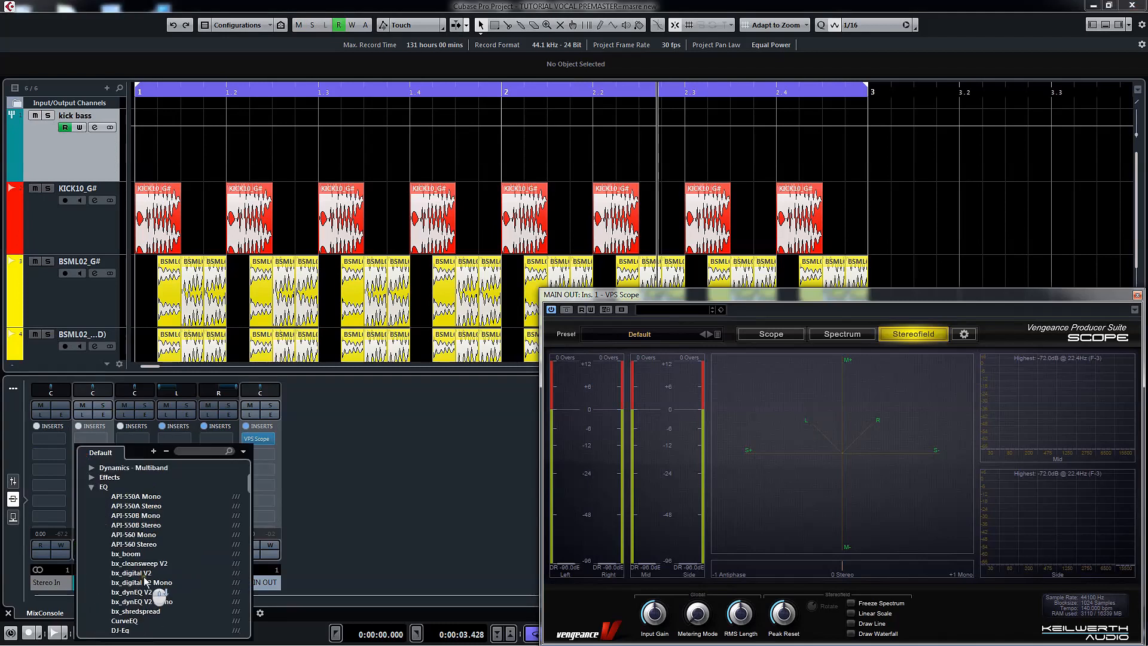
pyautogui.click(148, 615)
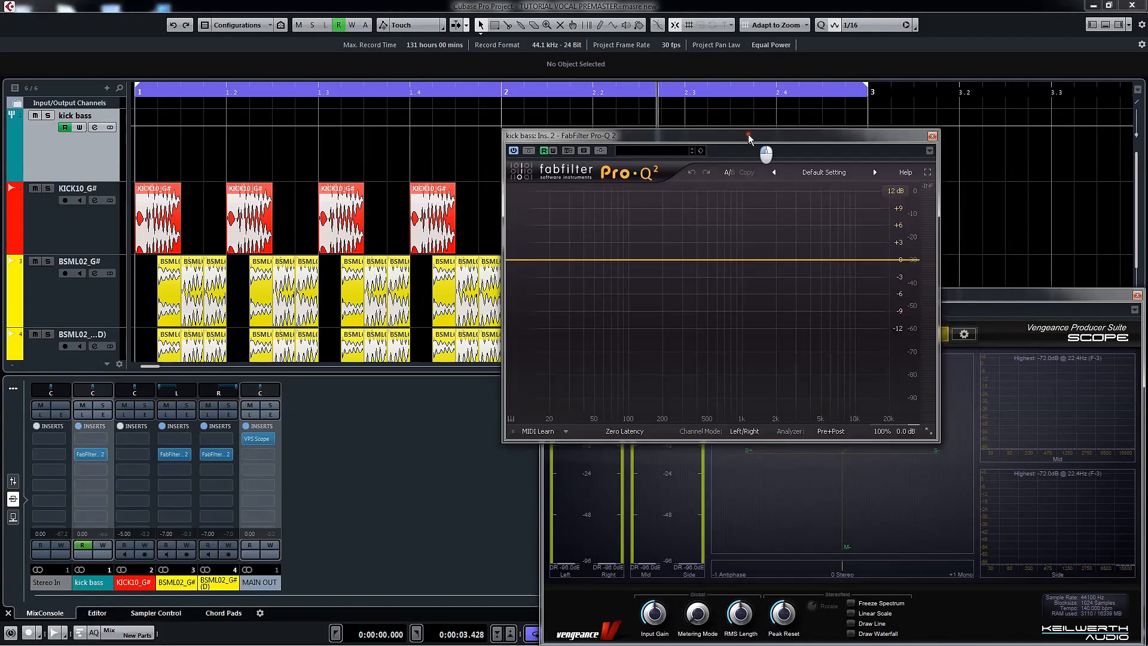
pyautogui.moveTo(749, 137); pyautogui.dragTo(573, 88)
pyautogui.click(569, 385)
pyautogui.click(575, 410)
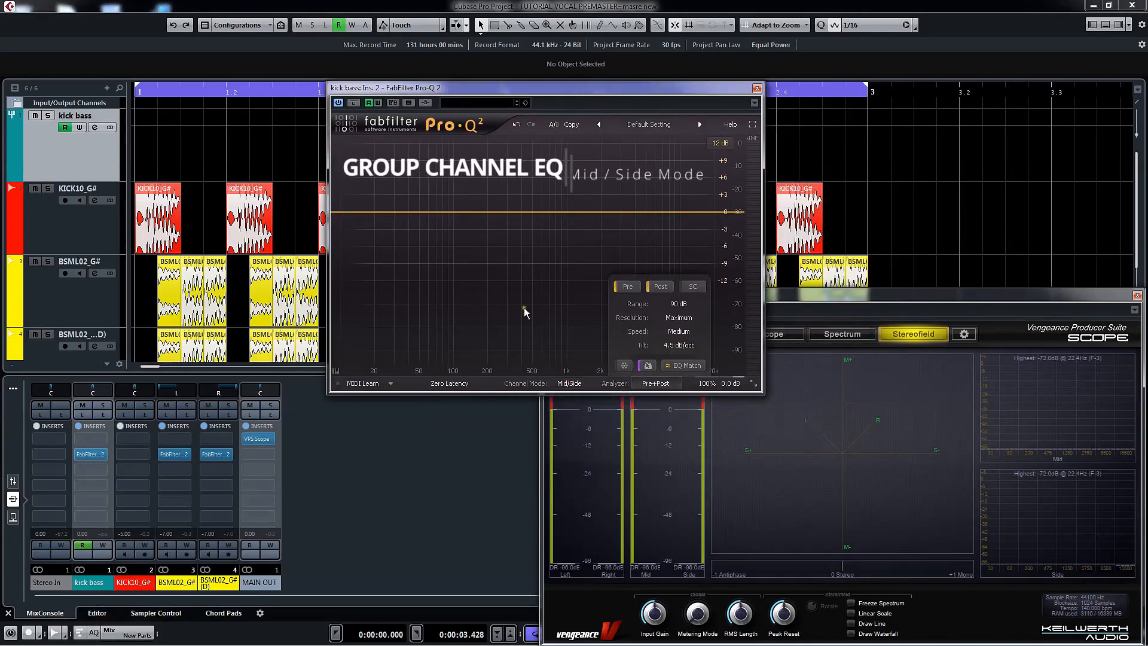
# Add a low cut band at about 47 Hz to the group EQ and split it into separate mid and side bands
pyautogui.moveTo(442, 213); pyautogui.dragTo(417, 237)
pyautogui.rightClick(416, 238)
pyautogui.moveTo(472, 261)
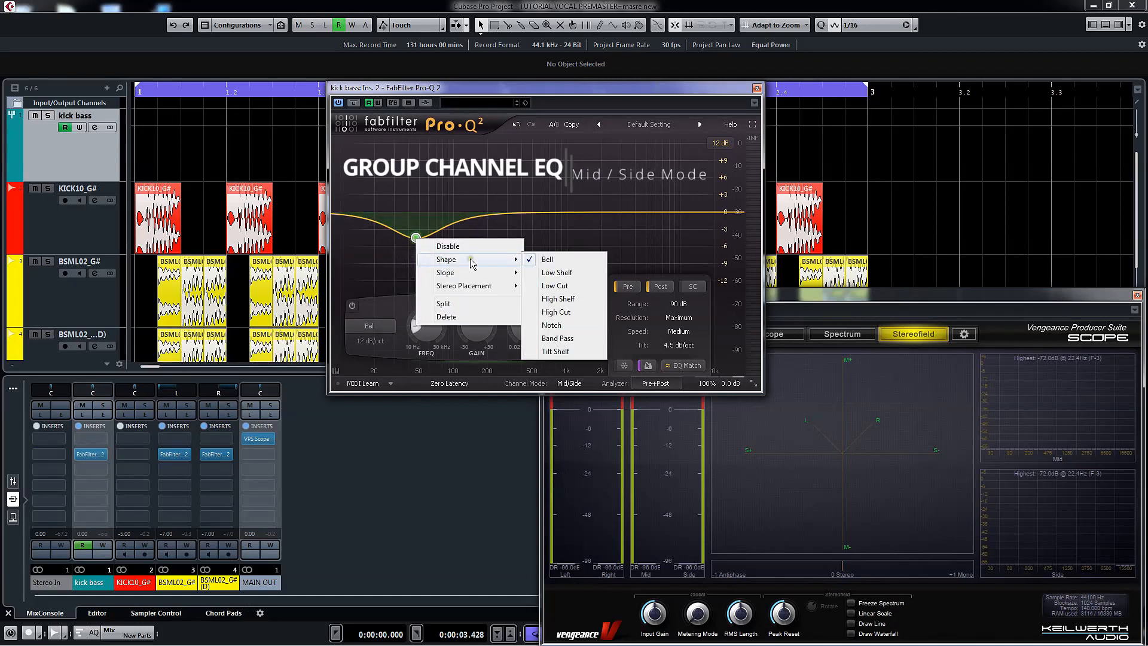
pyautogui.click(555, 286)
pyautogui.rightClick(416, 211)
pyautogui.click(444, 277)
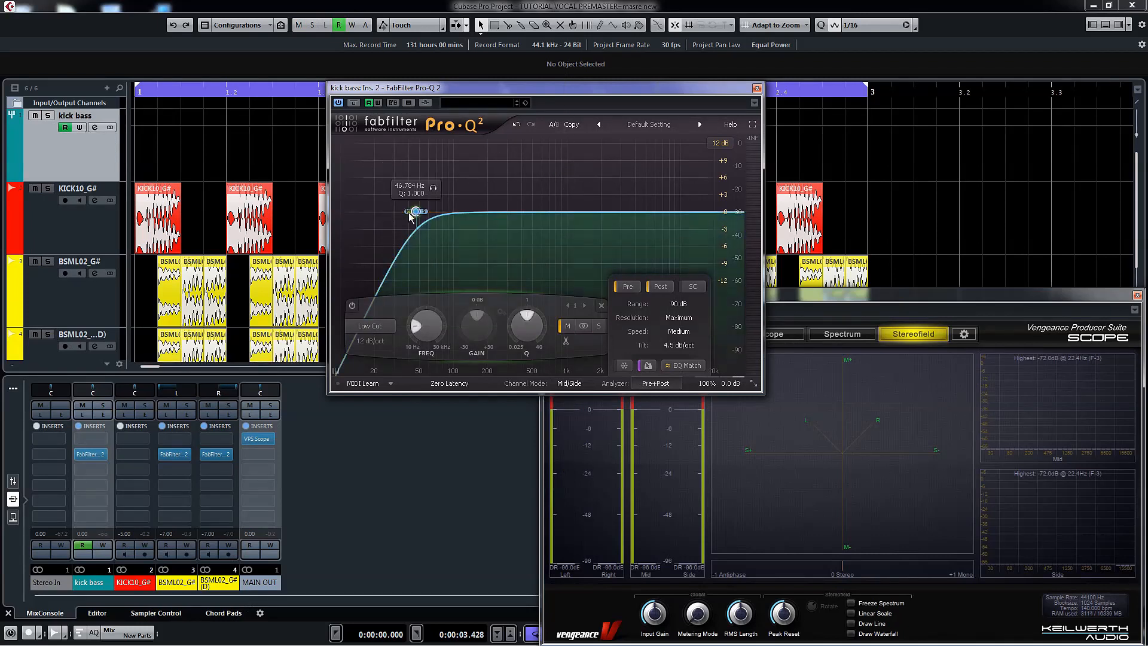
# Lower the mid low cut to the bottom of the spectrum and sweep the side low cut above 1 kHz and back down during playback
pyautogui.moveTo(410, 215); pyautogui.dragTo(343, 211)
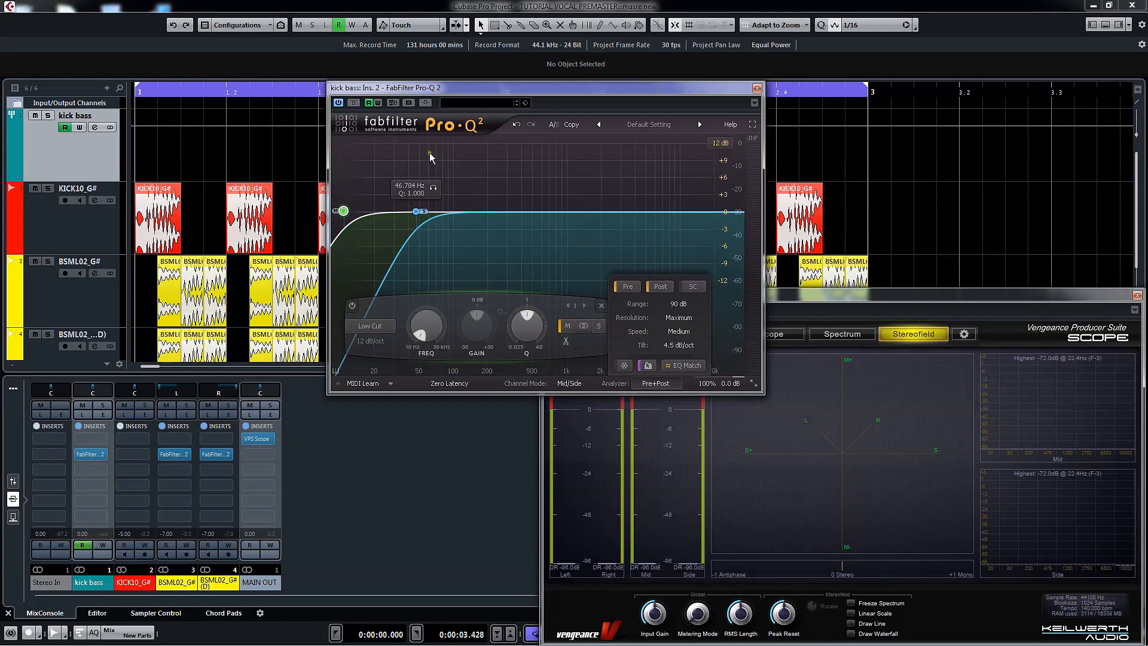
pyautogui.moveTo(416, 211); pyautogui.dragTo(592, 211)
pyautogui.press('space')
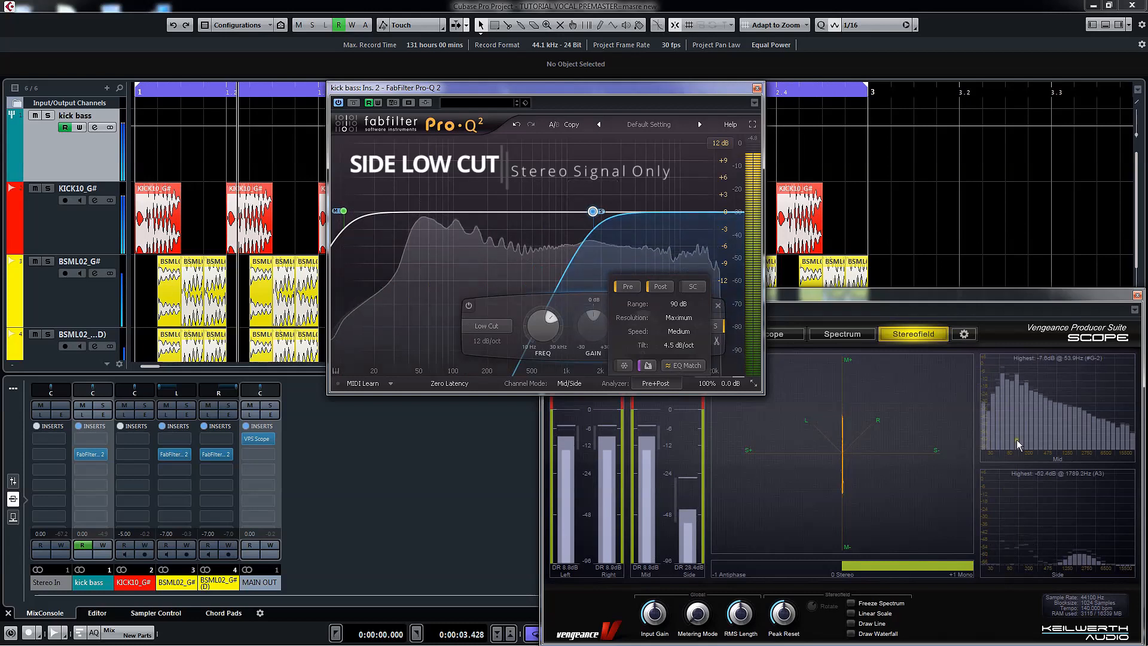
pyautogui.moveTo(592, 211); pyautogui.dragTo(409, 214)
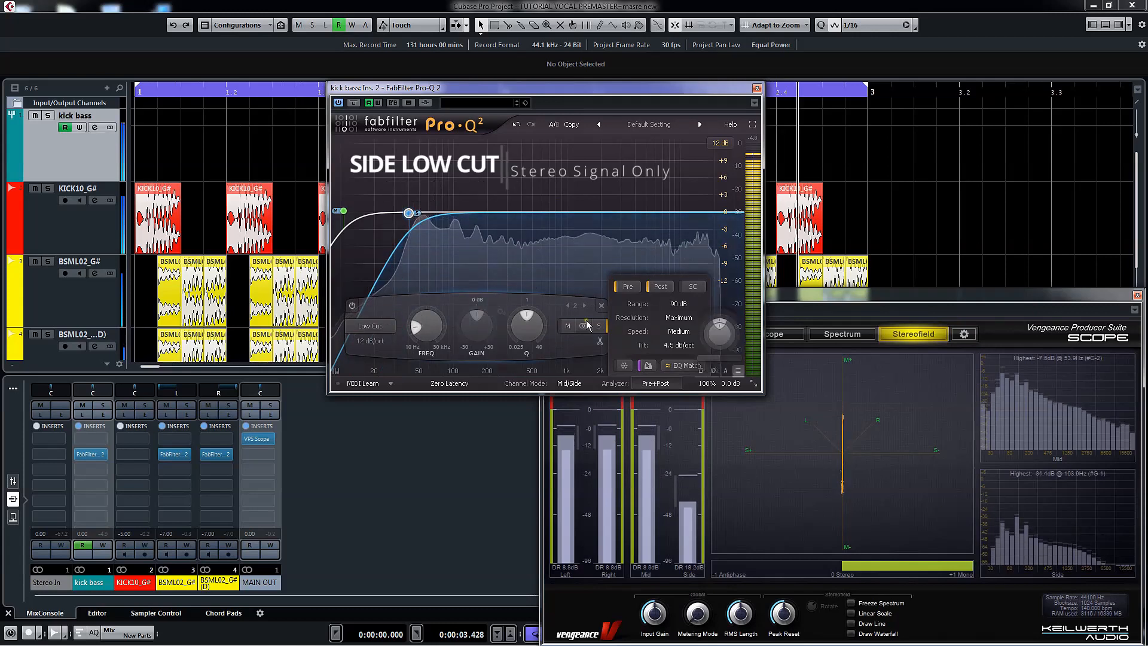
# Sweep the mid low cut up to about 1 kHz, return both low cuts to about 10 Hz and stop playback
pyautogui.moveTo(409, 214); pyautogui.dragTo(568, 214)
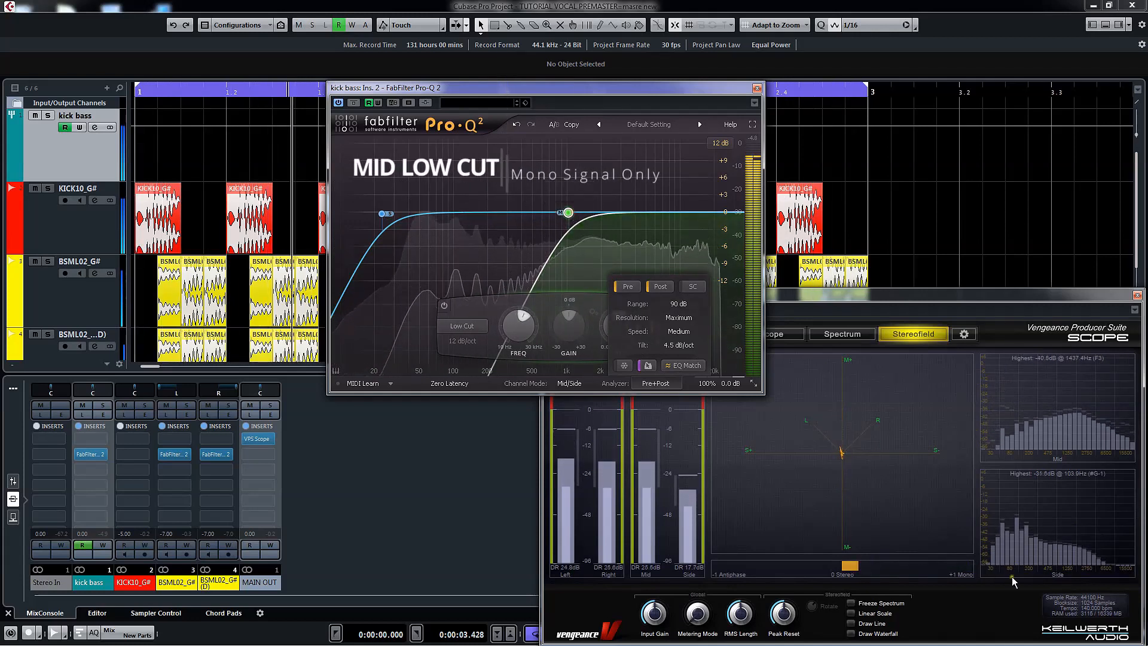
pyautogui.moveTo(568, 213); pyautogui.dragTo(343, 216)
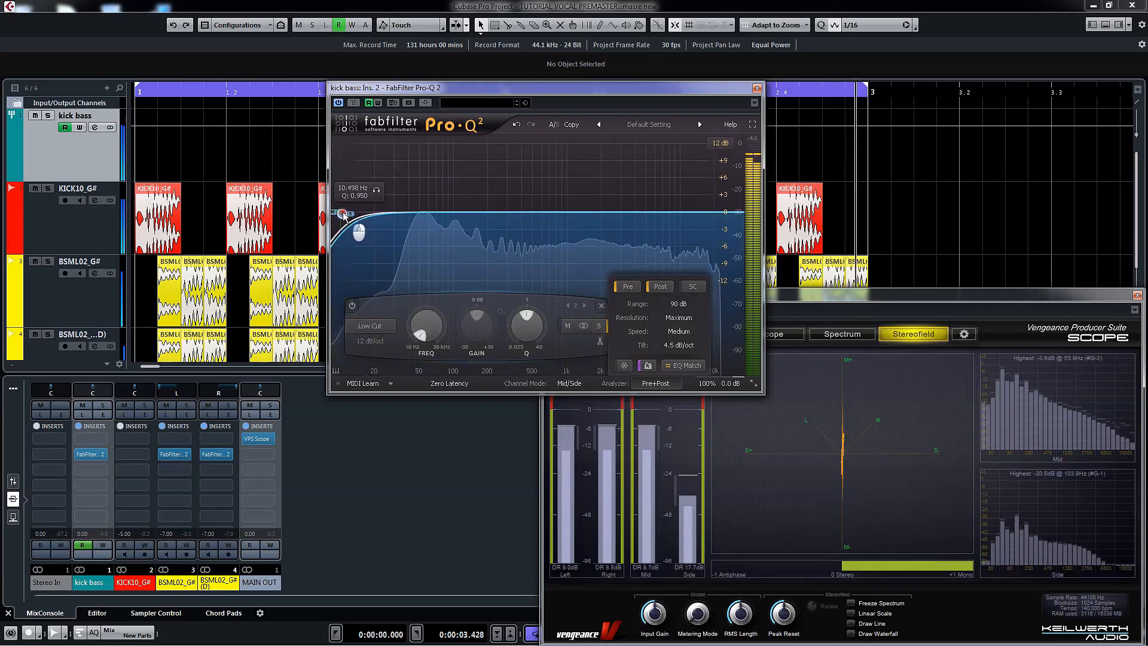
pyautogui.press('space')
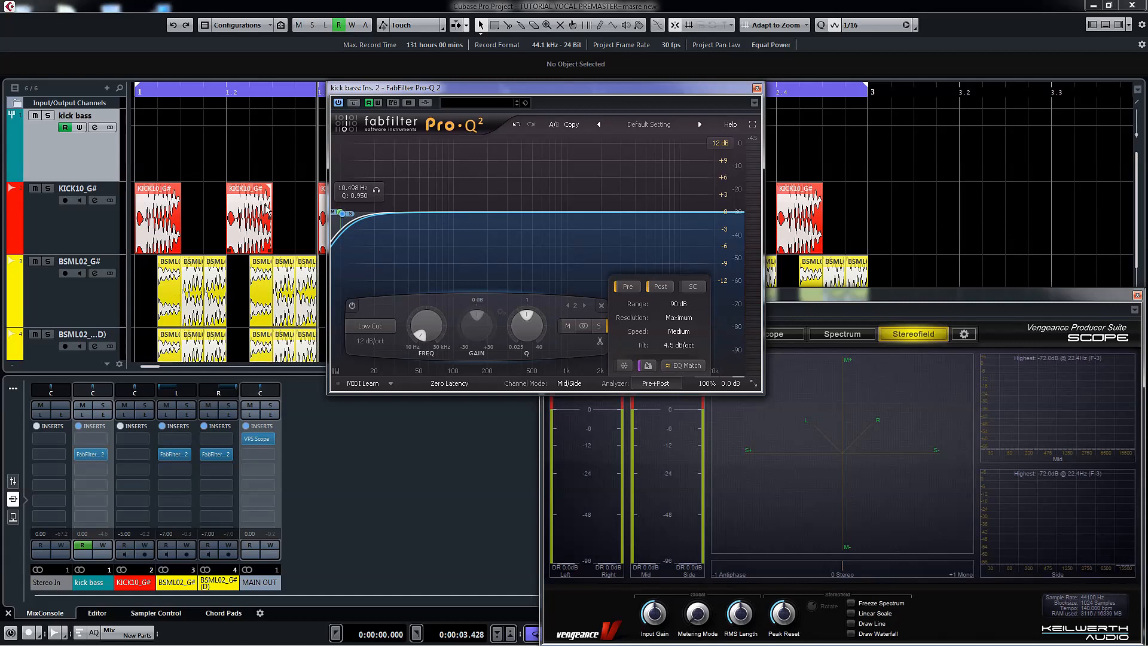
# Solo KICK10_G# and audition it while setting the mid low cut to 10 Hz and the side low cut slightly higher
pyautogui.click(48, 189)
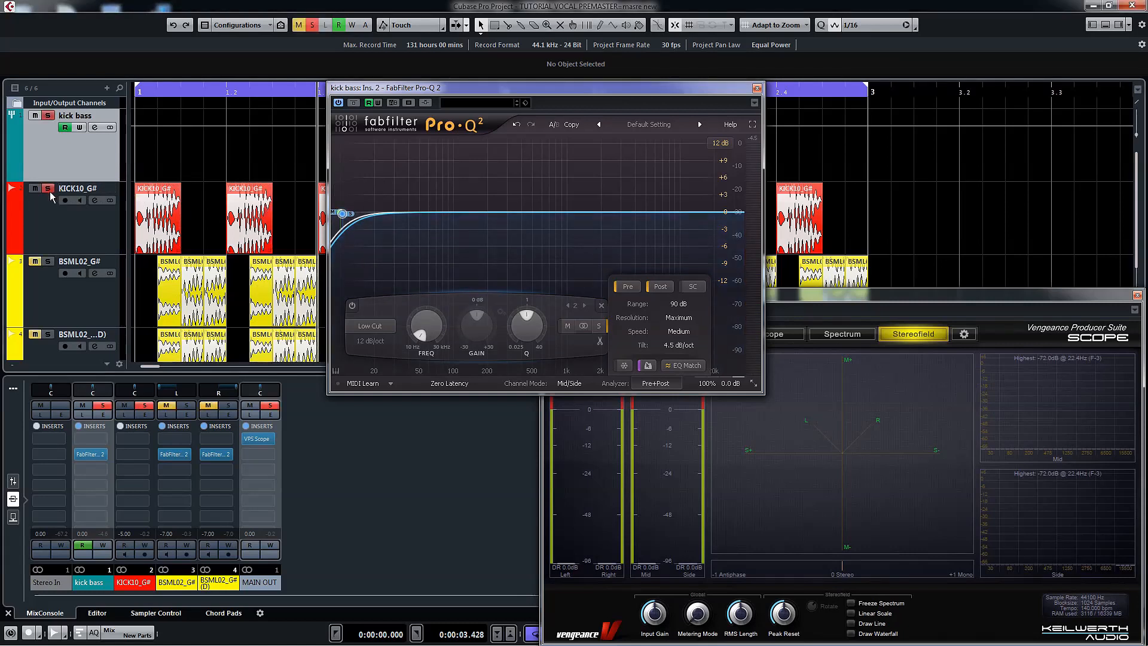
pyautogui.press('space')
pyautogui.moveTo(344, 217)
pyautogui.mouseDown()
pyautogui.moveTo(681, 215)
pyautogui.moveTo(342, 214)
pyautogui.mouseUp()
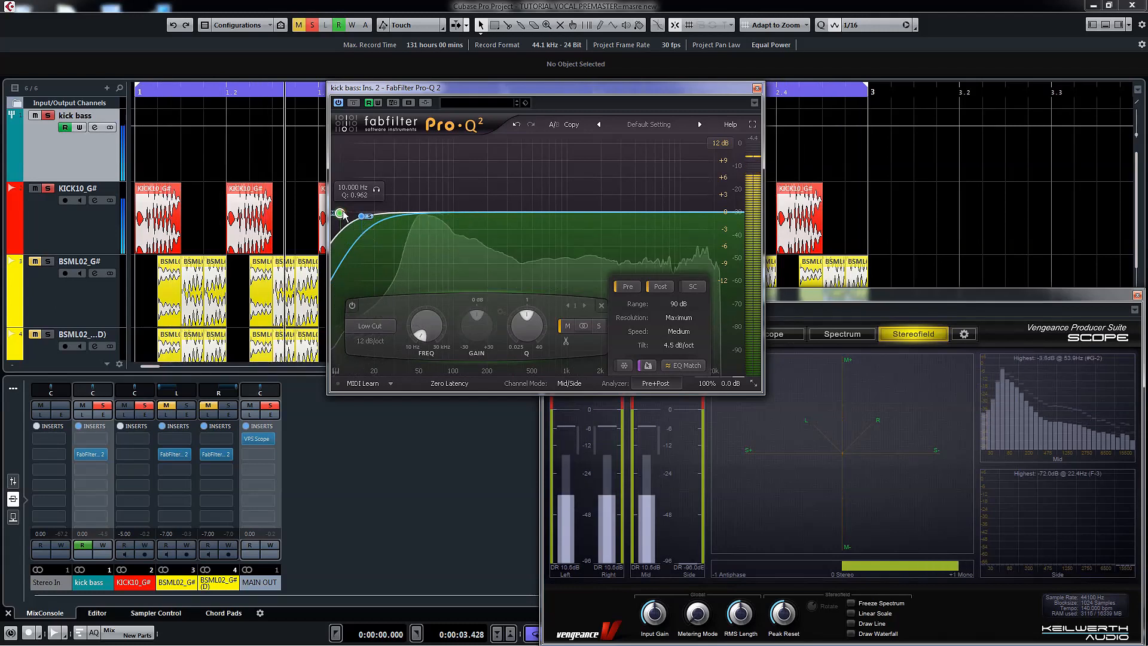
pyautogui.press('space')
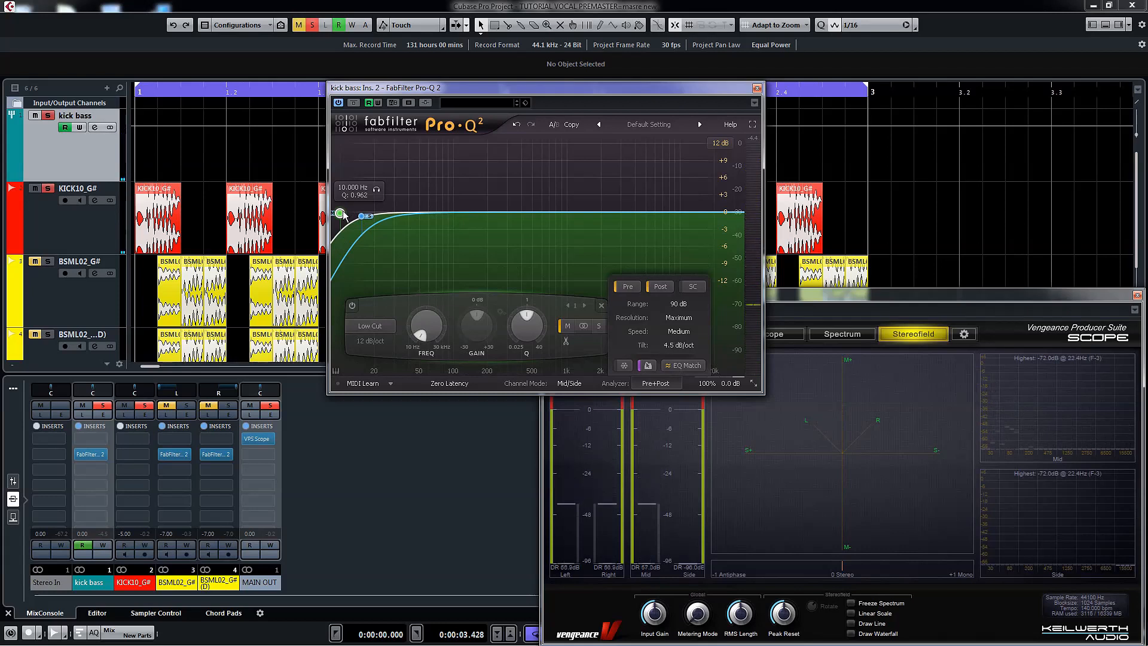
# Switch the group EQ to Linear Phase processing with Low resolution
pyautogui.click(448, 385)
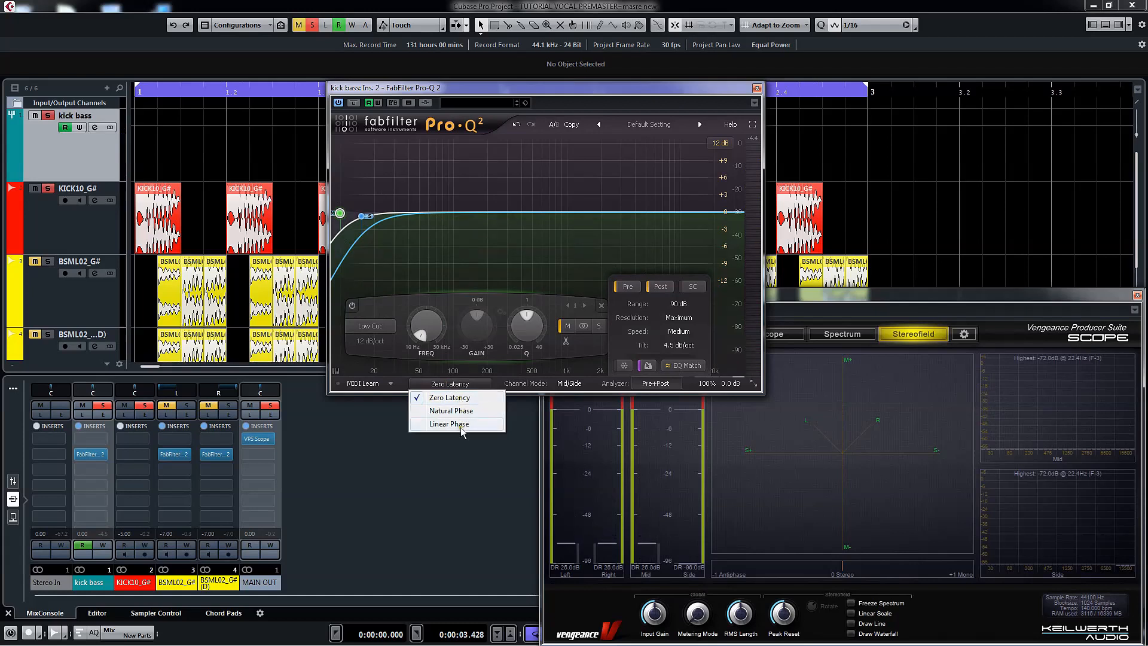
pyautogui.click(458, 424)
pyautogui.click(477, 383)
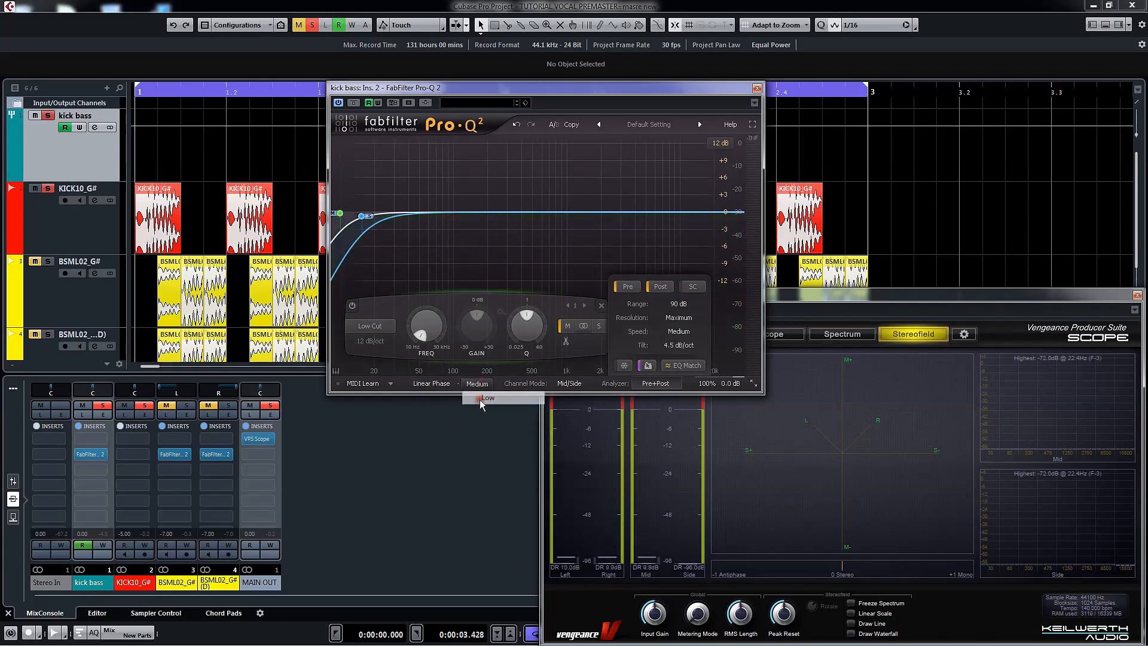
# Unsolo the kick, set the side low cut to about 286 Hz and the mid to about 30 Hz while auditioning, and close the EQ
pyautogui.click(48, 189)
pyautogui.moveTo(362, 216); pyautogui.dragTo(505, 211)
pyautogui.press('space')
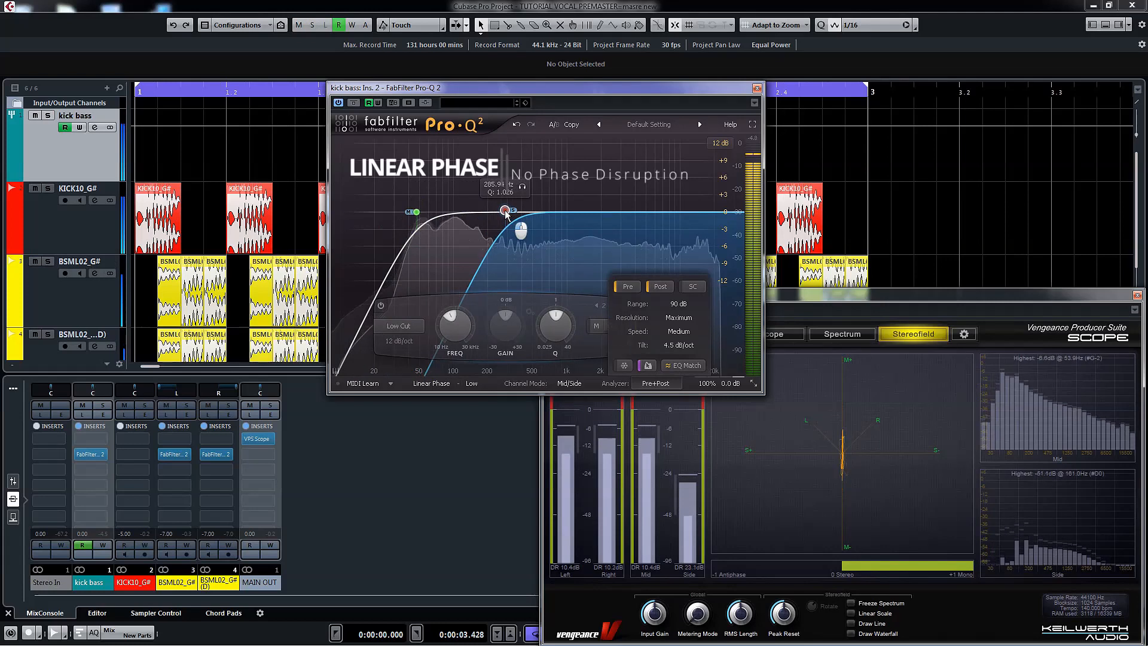
pyautogui.moveTo(416, 212); pyautogui.dragTo(393, 212)
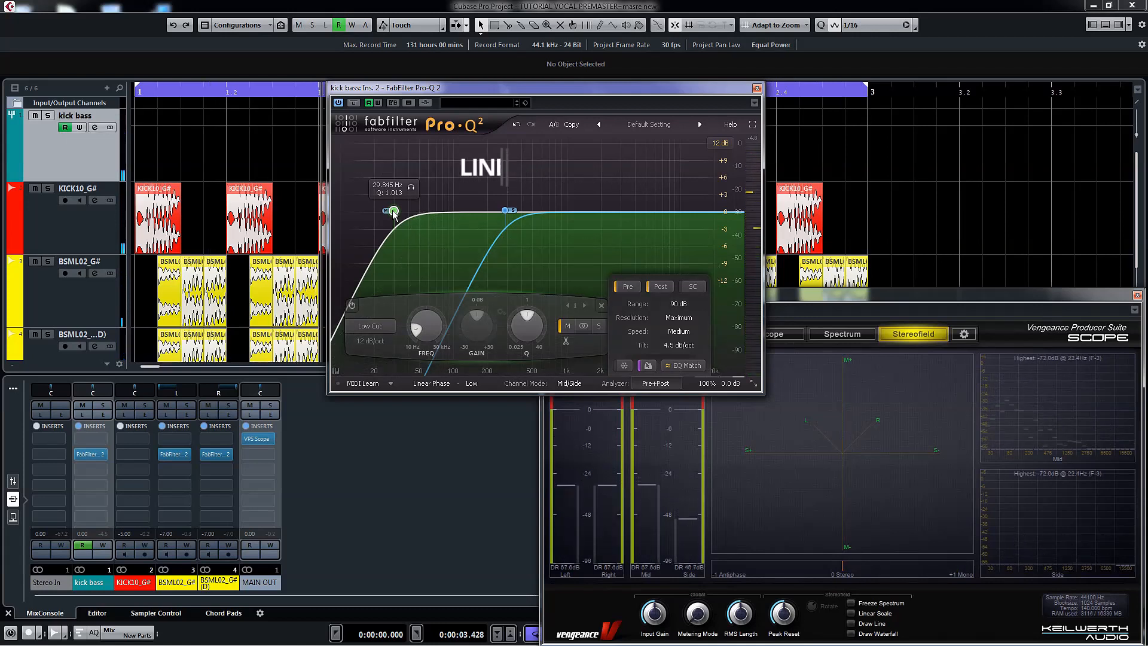
pyautogui.click(757, 89)
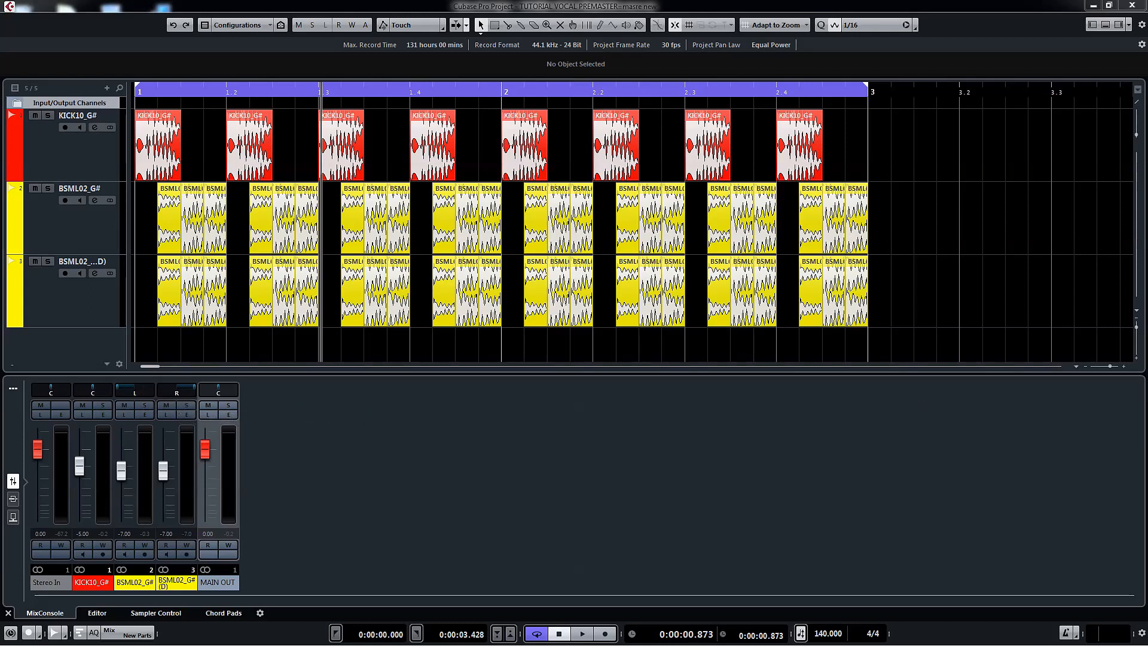
# During playback, raise the left-panned BSML02_G# level to about -5 dB and return it to -7 dB
pyautogui.press('space')
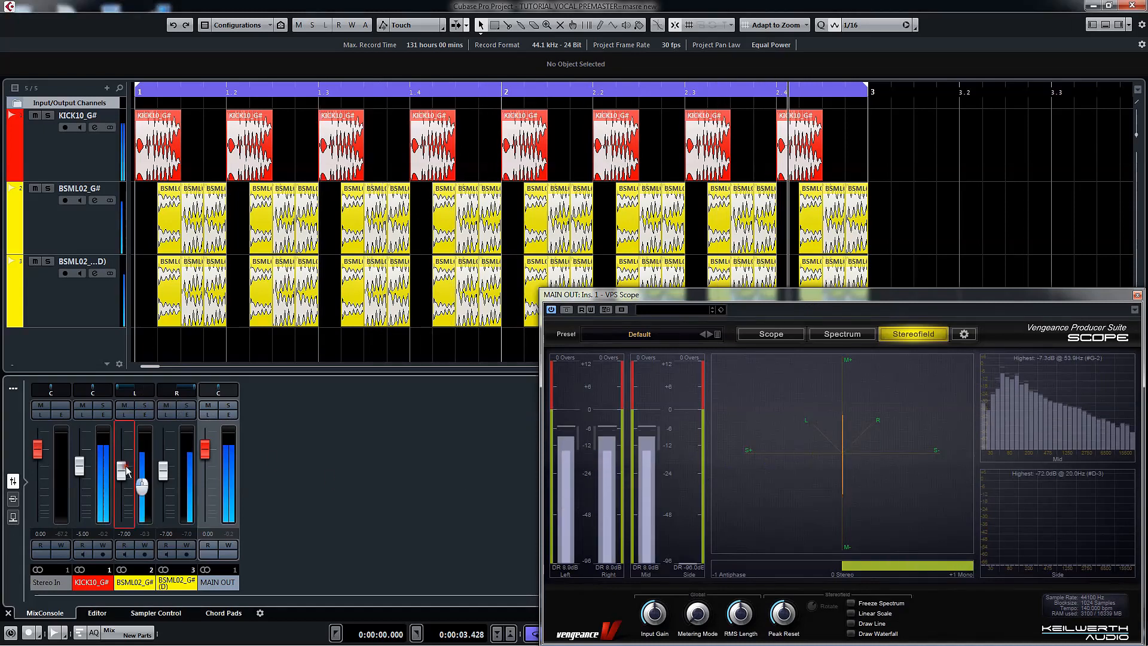
pyautogui.moveTo(127, 470); pyautogui.dragTo(127, 464)
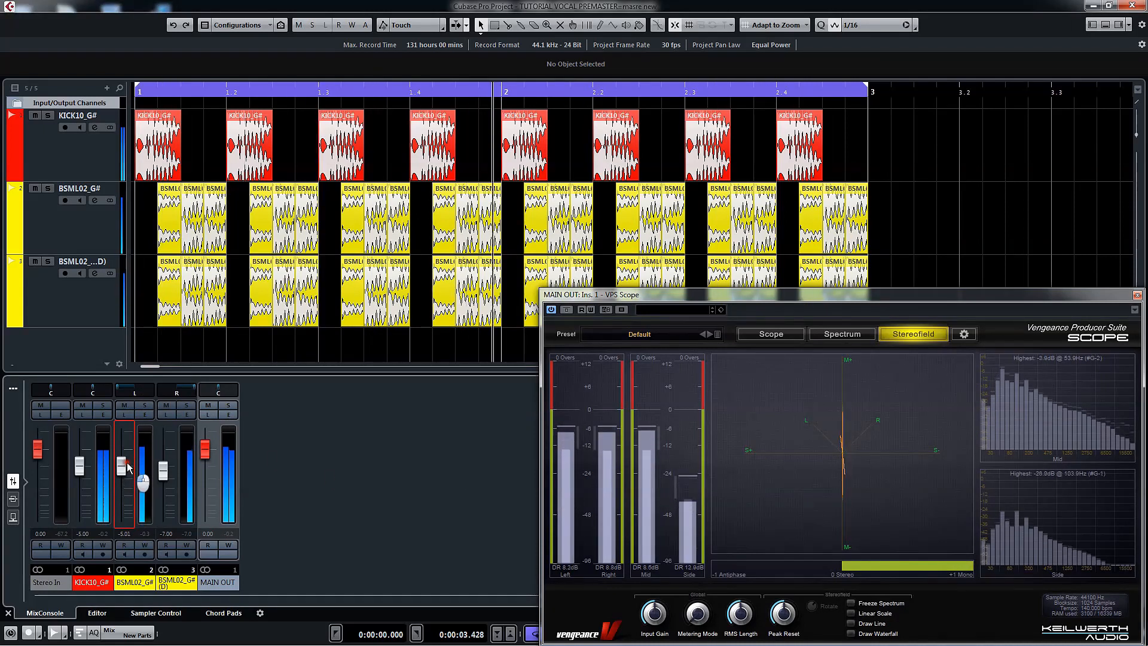
pyautogui.moveTo(127, 463); pyautogui.dragTo(127, 465)
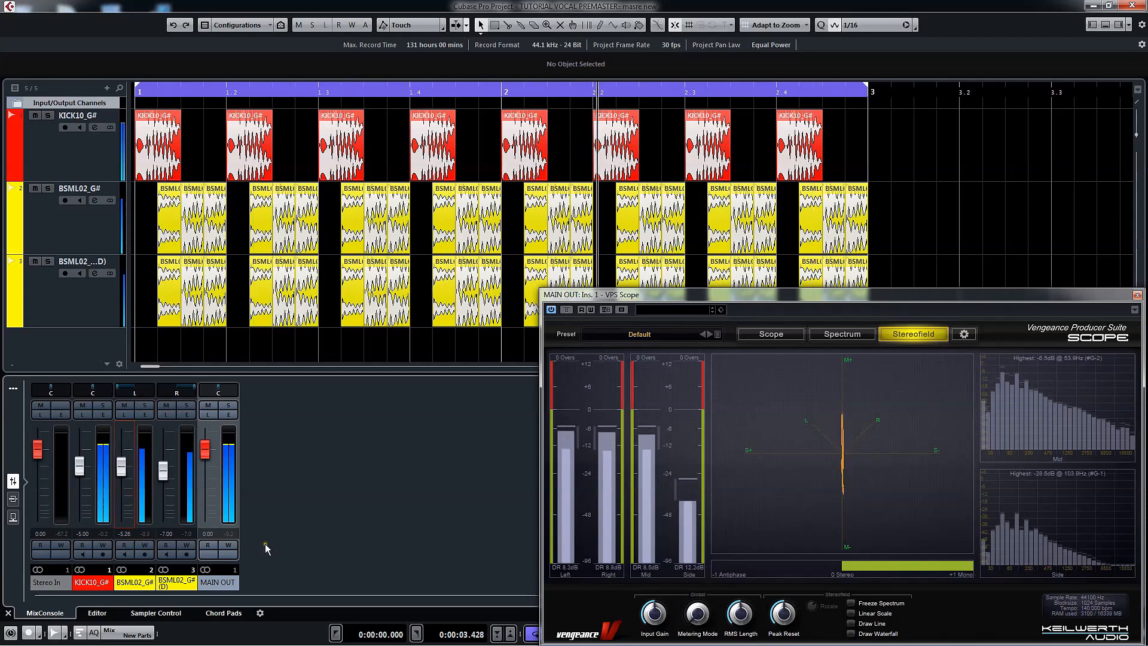
pyautogui.click(123, 535)
pyautogui.write('-7')
pyautogui.press('Return')
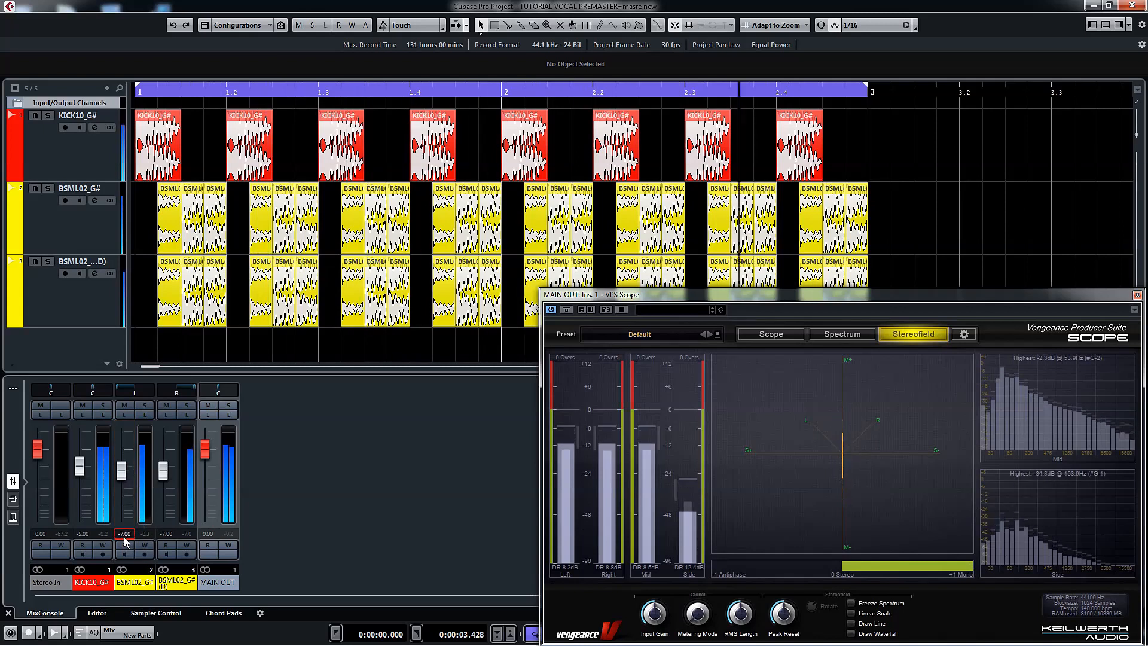
# Set the right-panned bass duplicate's level to -6 dB, check the stereo field and stop playback
pyautogui.click(166, 534)
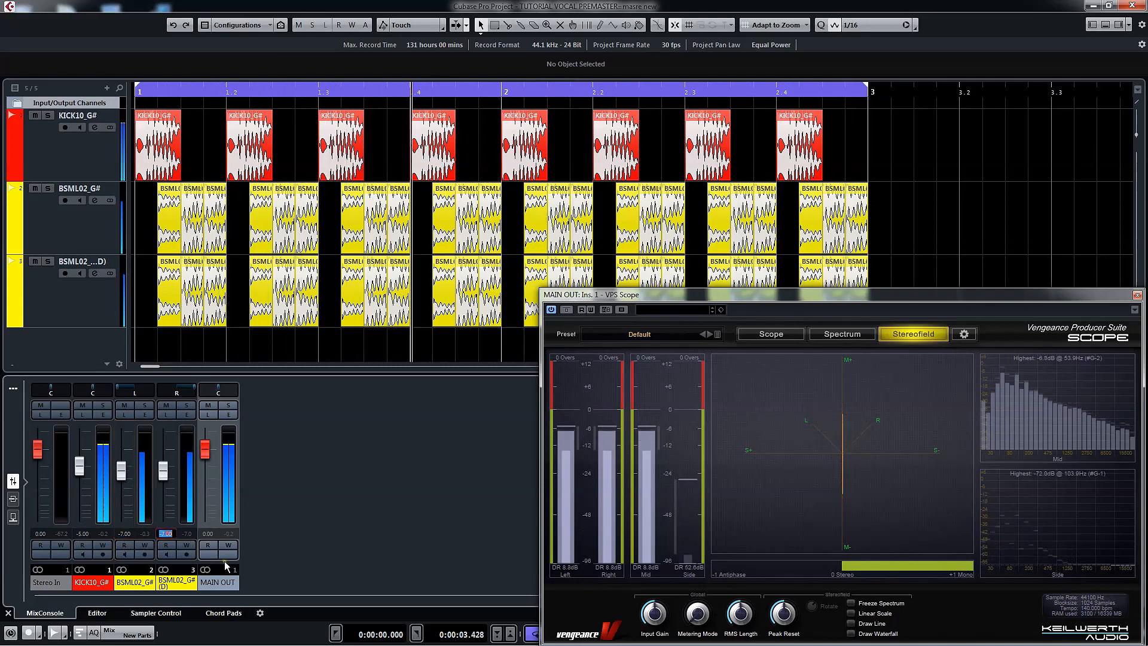
pyautogui.write('-6')
pyautogui.press('Return')
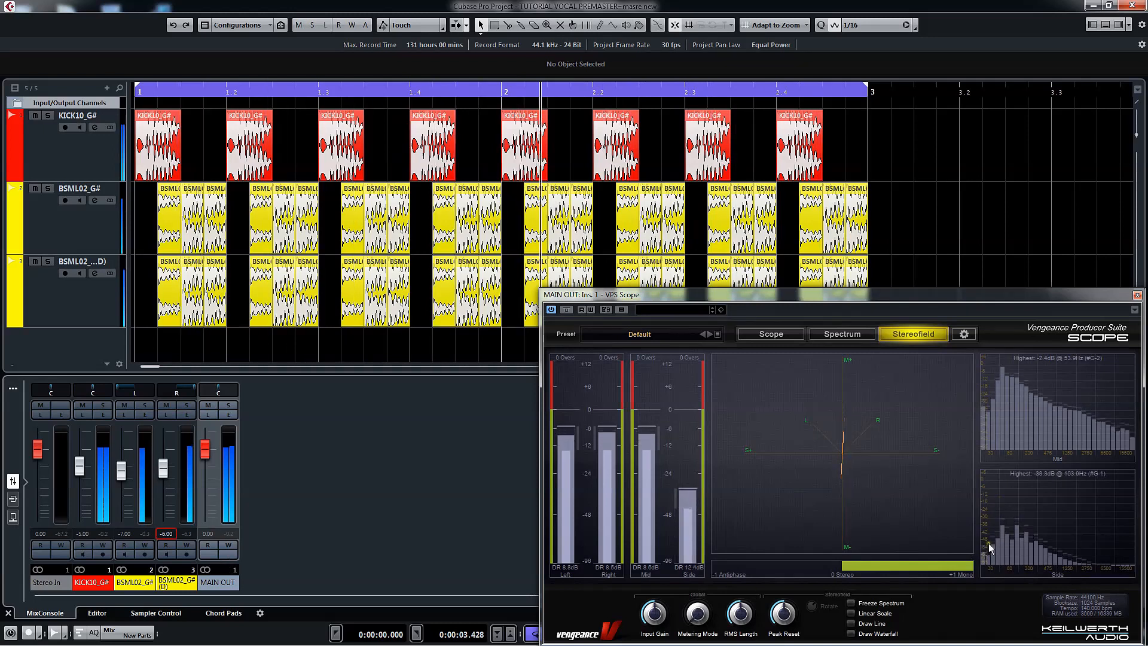
pyautogui.press('space')
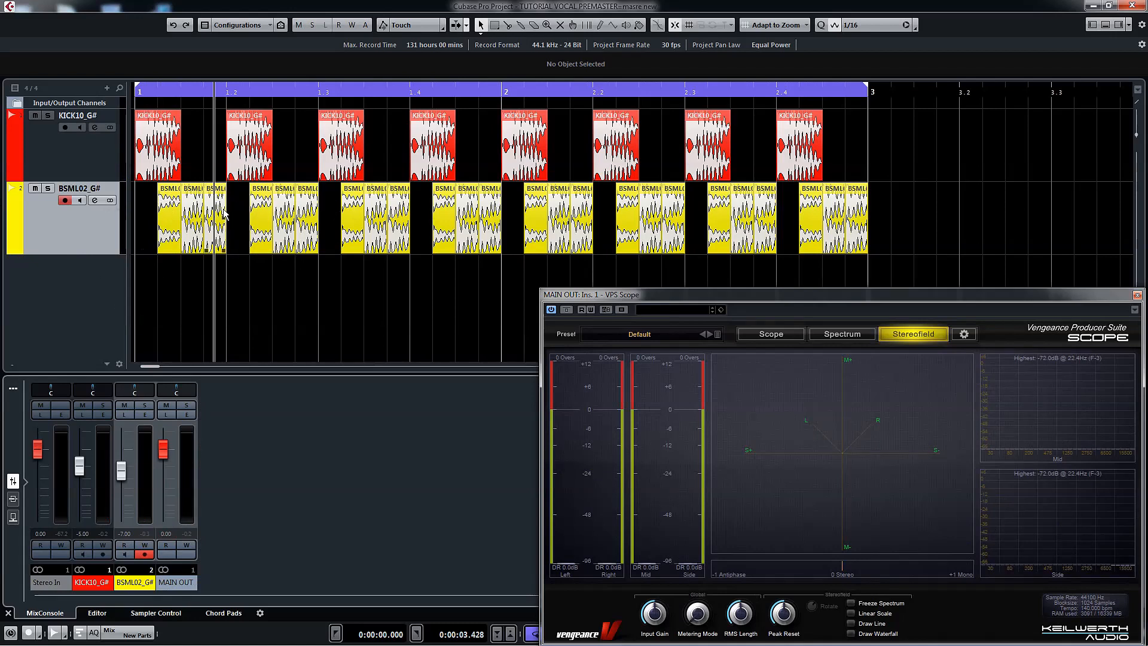
# Play the loop while panning the single BSML02_G# channel slightly right and over to L21, and stop playback
pyautogui.press('space')
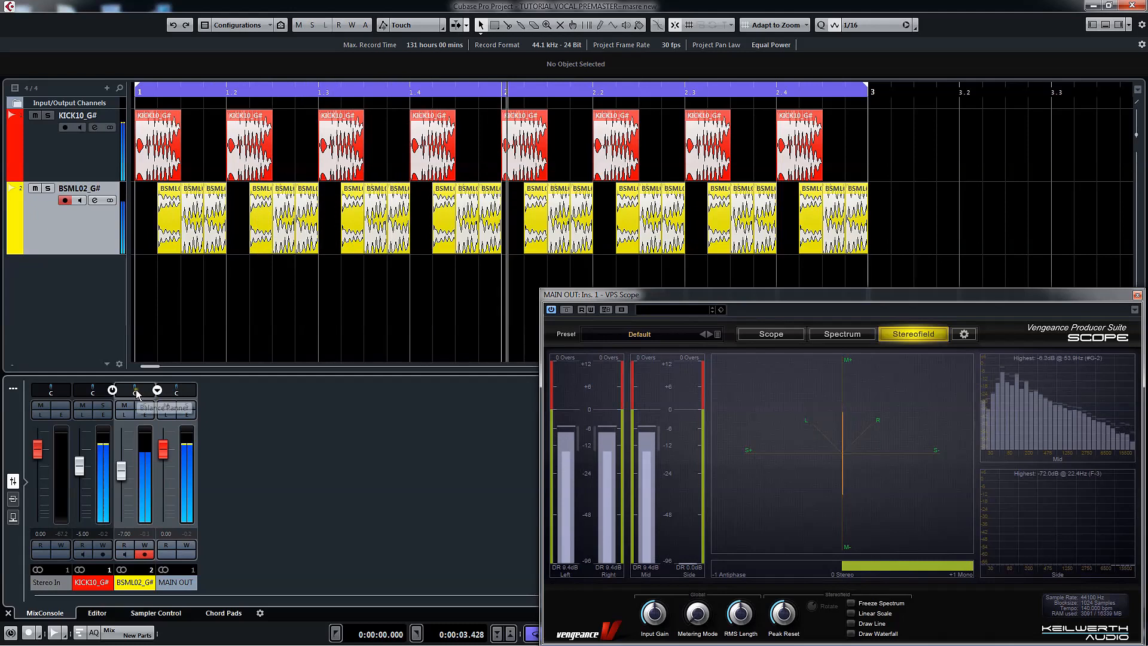
pyautogui.scroll(5, 136, 394)
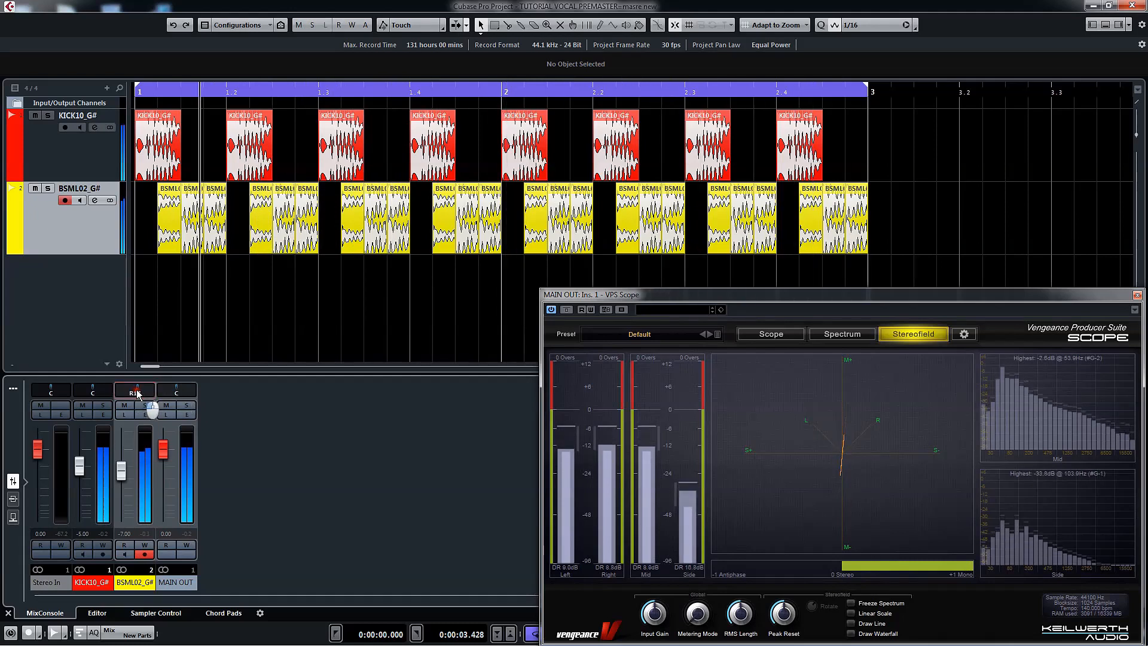
pyautogui.moveTo(137, 392); pyautogui.dragTo(130, 391)
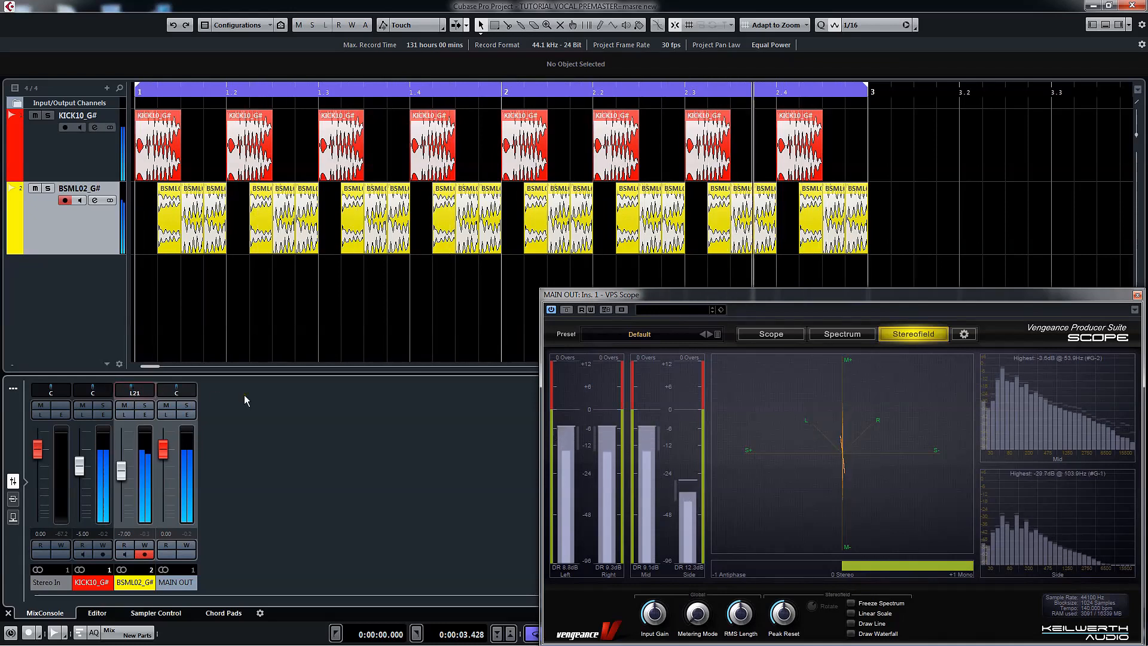
pyautogui.press('space')
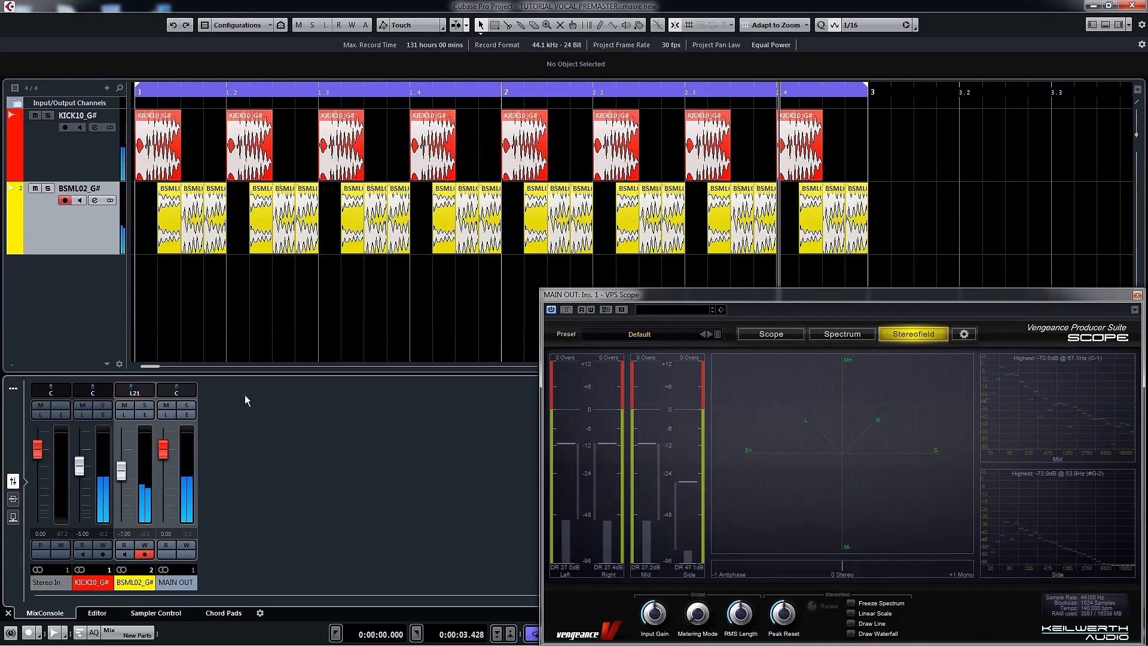